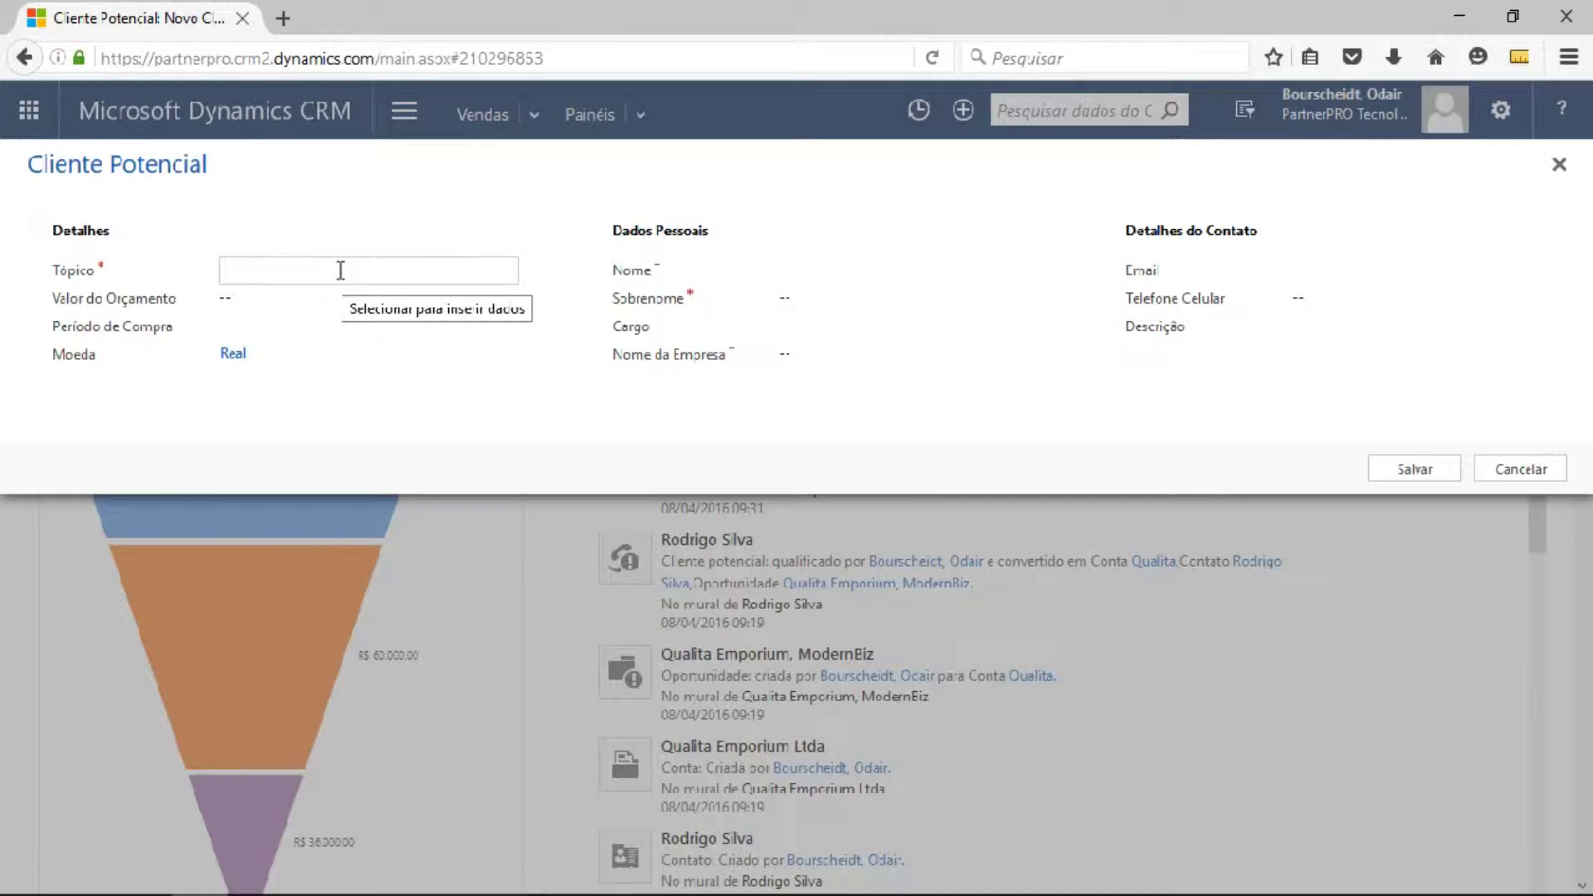
- Enter Metalúrgica Sul as the new lead's topic and fill in the contact's first name and surname, adding (Exemplo) to the surname
{"action": "type", "text": "Metalúrgica Sul"}
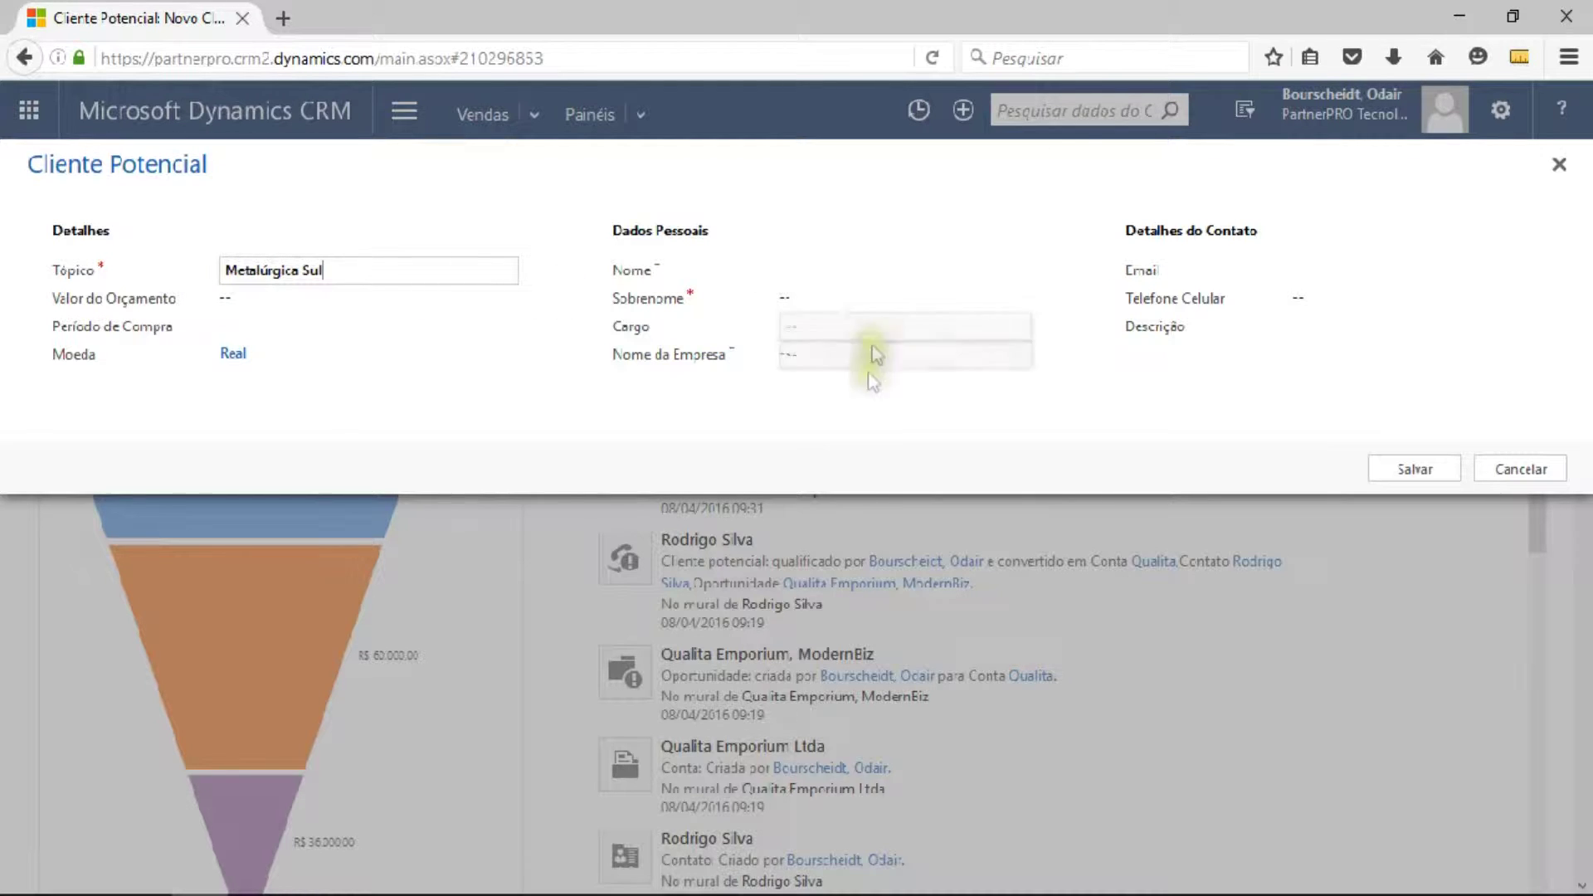
{"action": "left_click", "coordinate": [913, 277]}
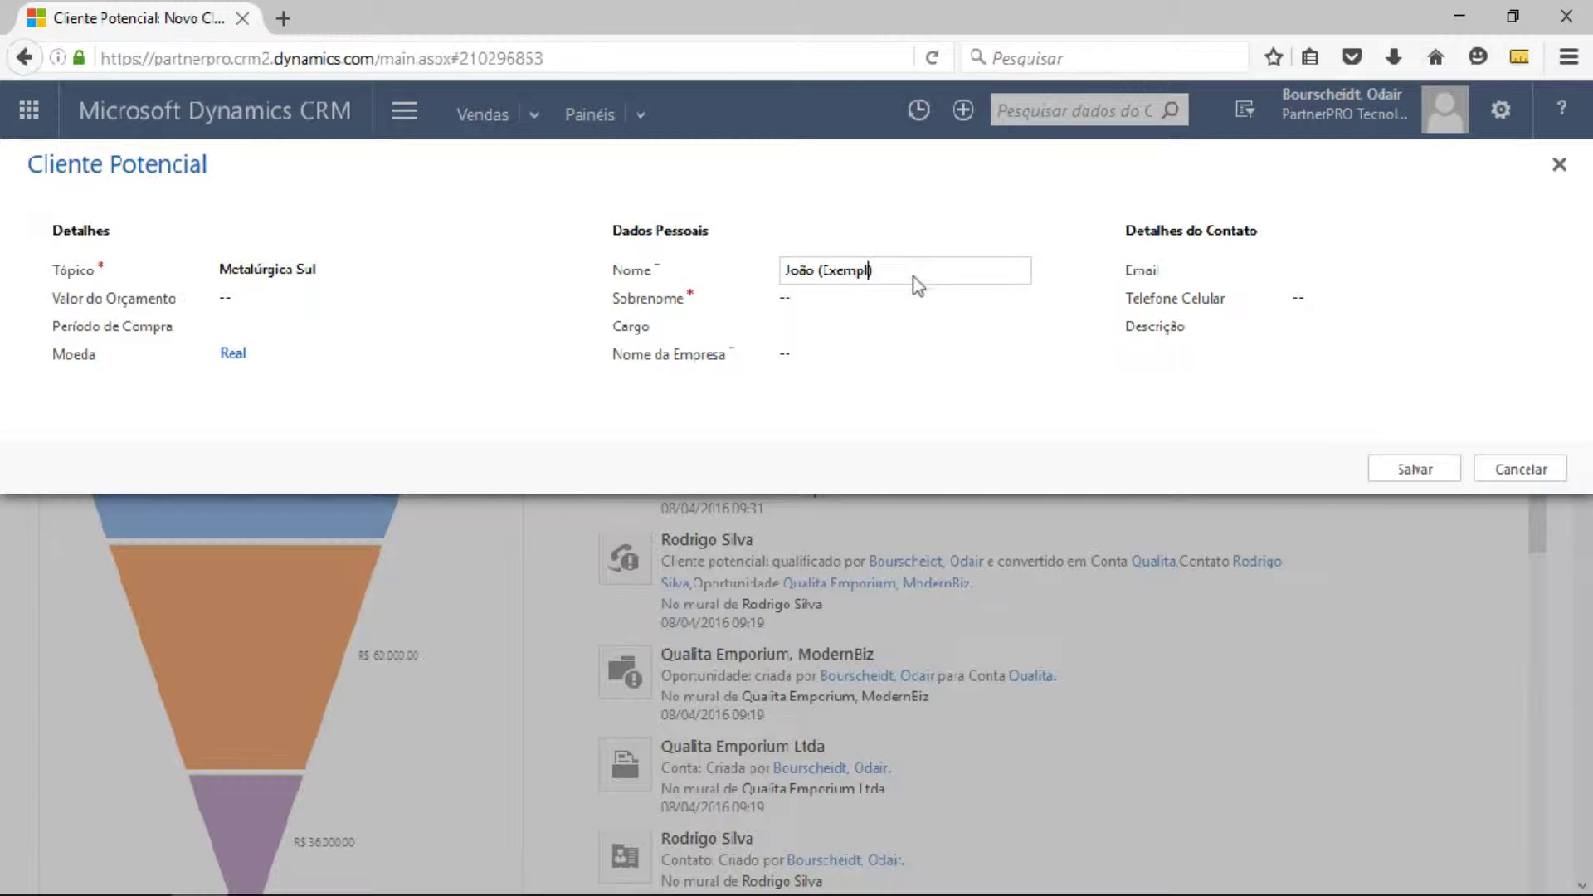
{"action": "left_click", "coordinate": [857, 307]}
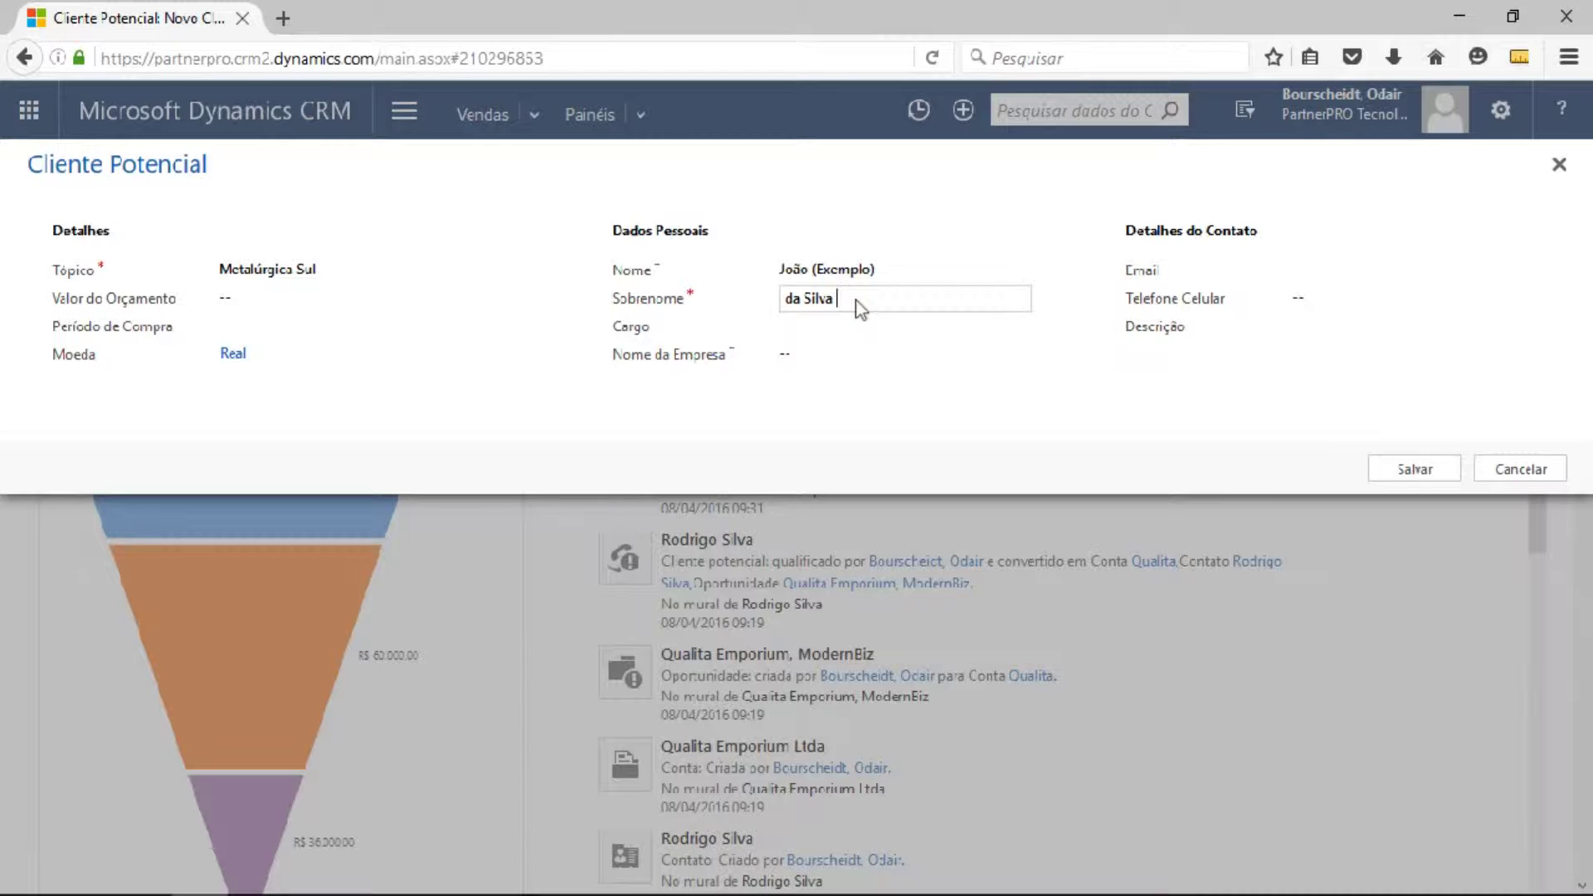
{"action": "left_click", "coordinate": [900, 267]}
{"action": "left_click_drag", "start_coordinate": [899, 267], "coordinate": [825, 267]}
{"action": "key", "text": "BackSpace"}
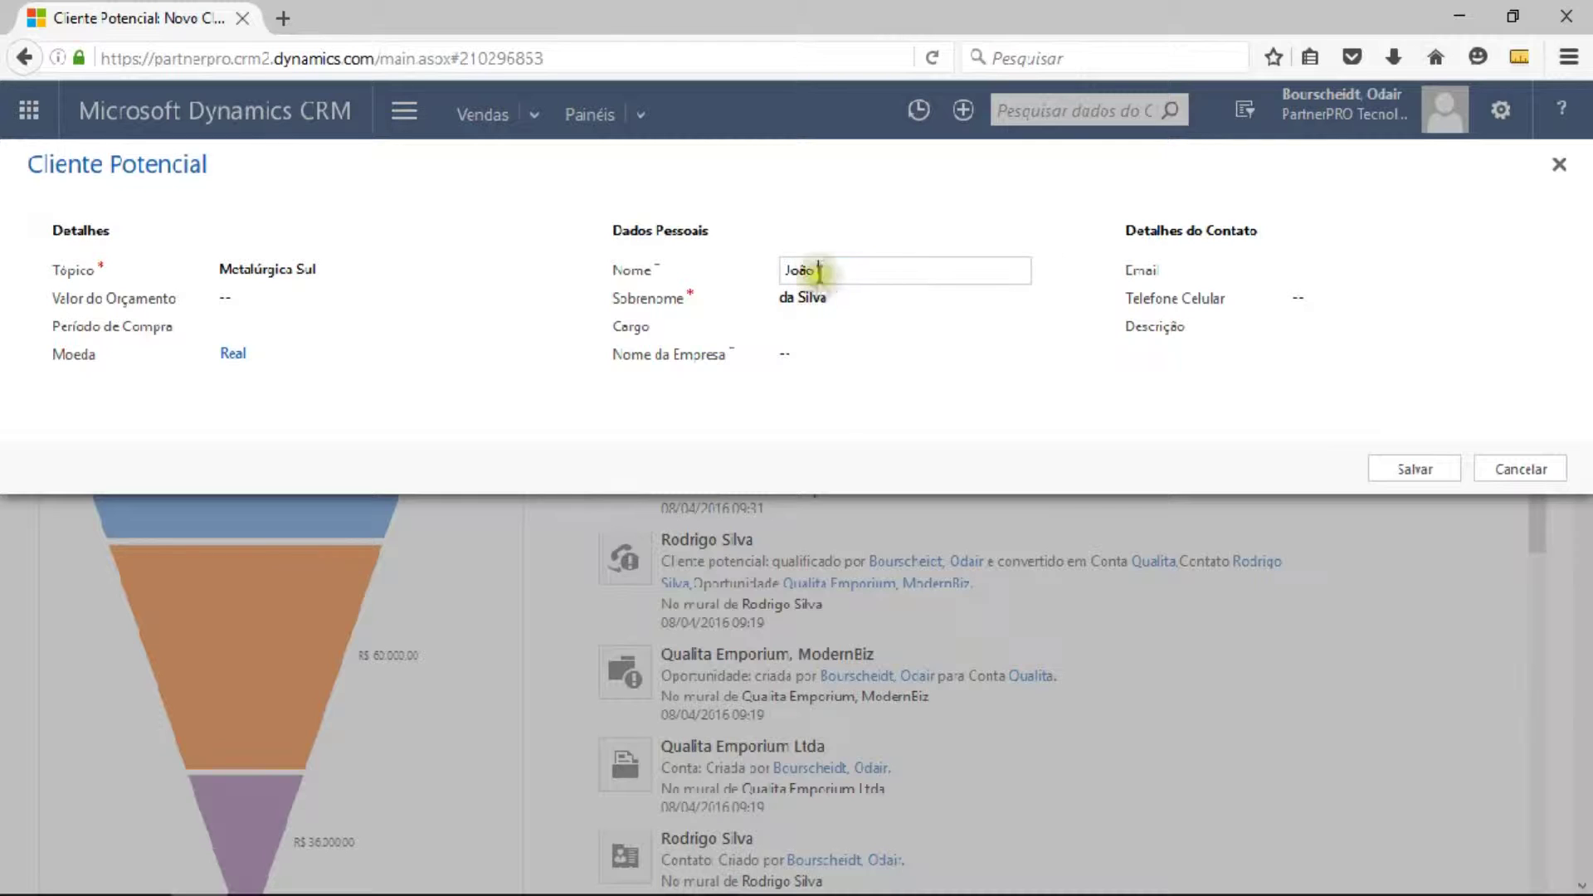
{"action": "left_click", "coordinate": [858, 294]}
{"action": "left_click", "coordinate": [862, 300]}
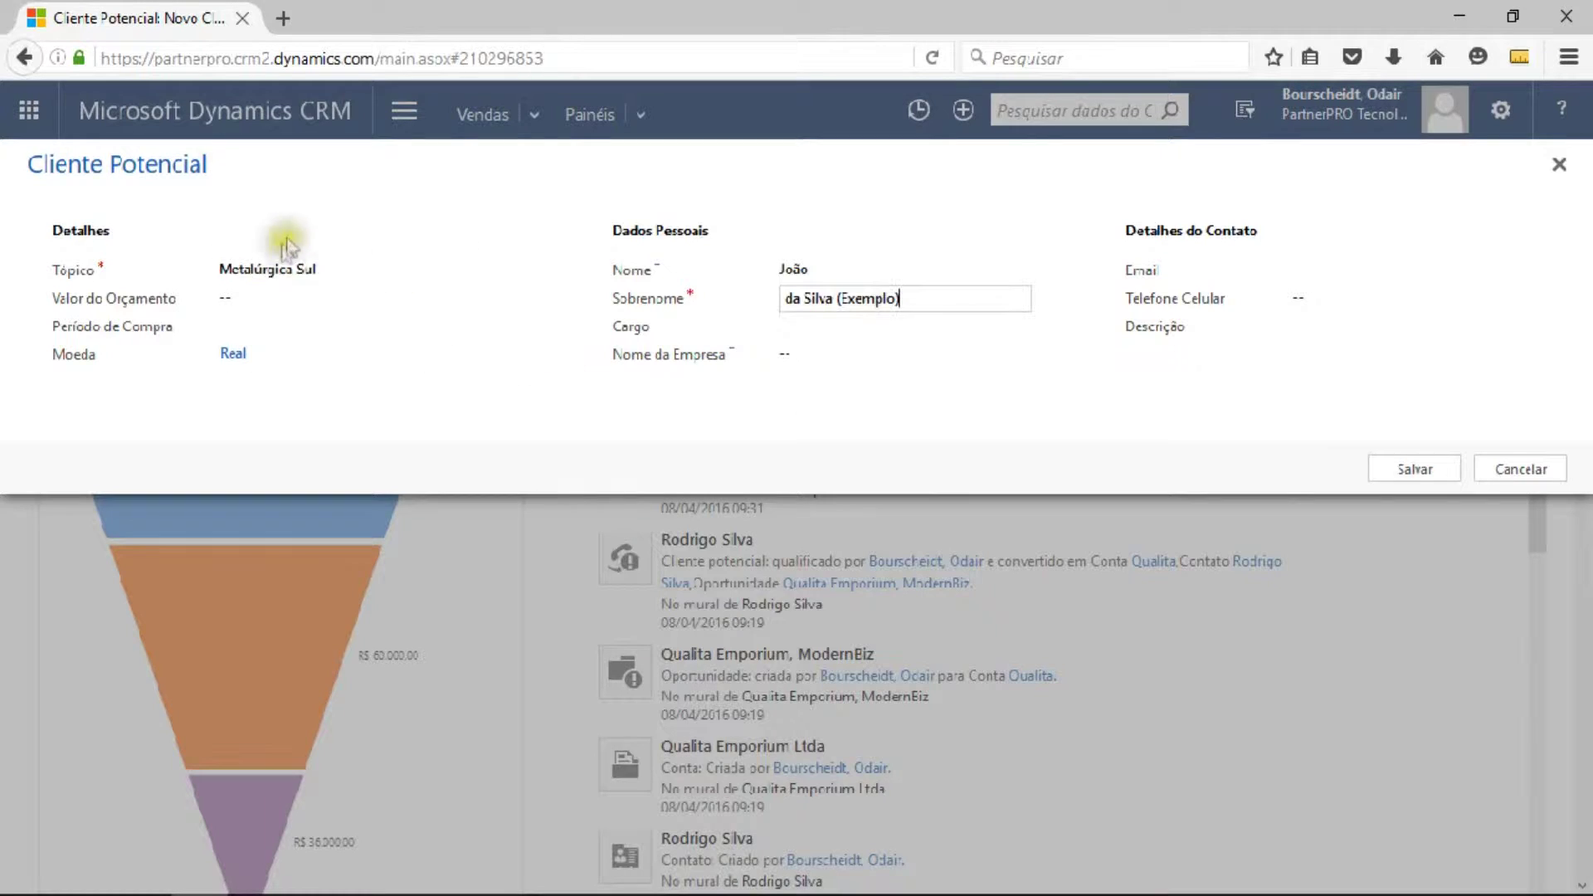
- Fill in the contact's e-mail and save the new lead
{"action": "left_click", "coordinate": [1336, 269]}
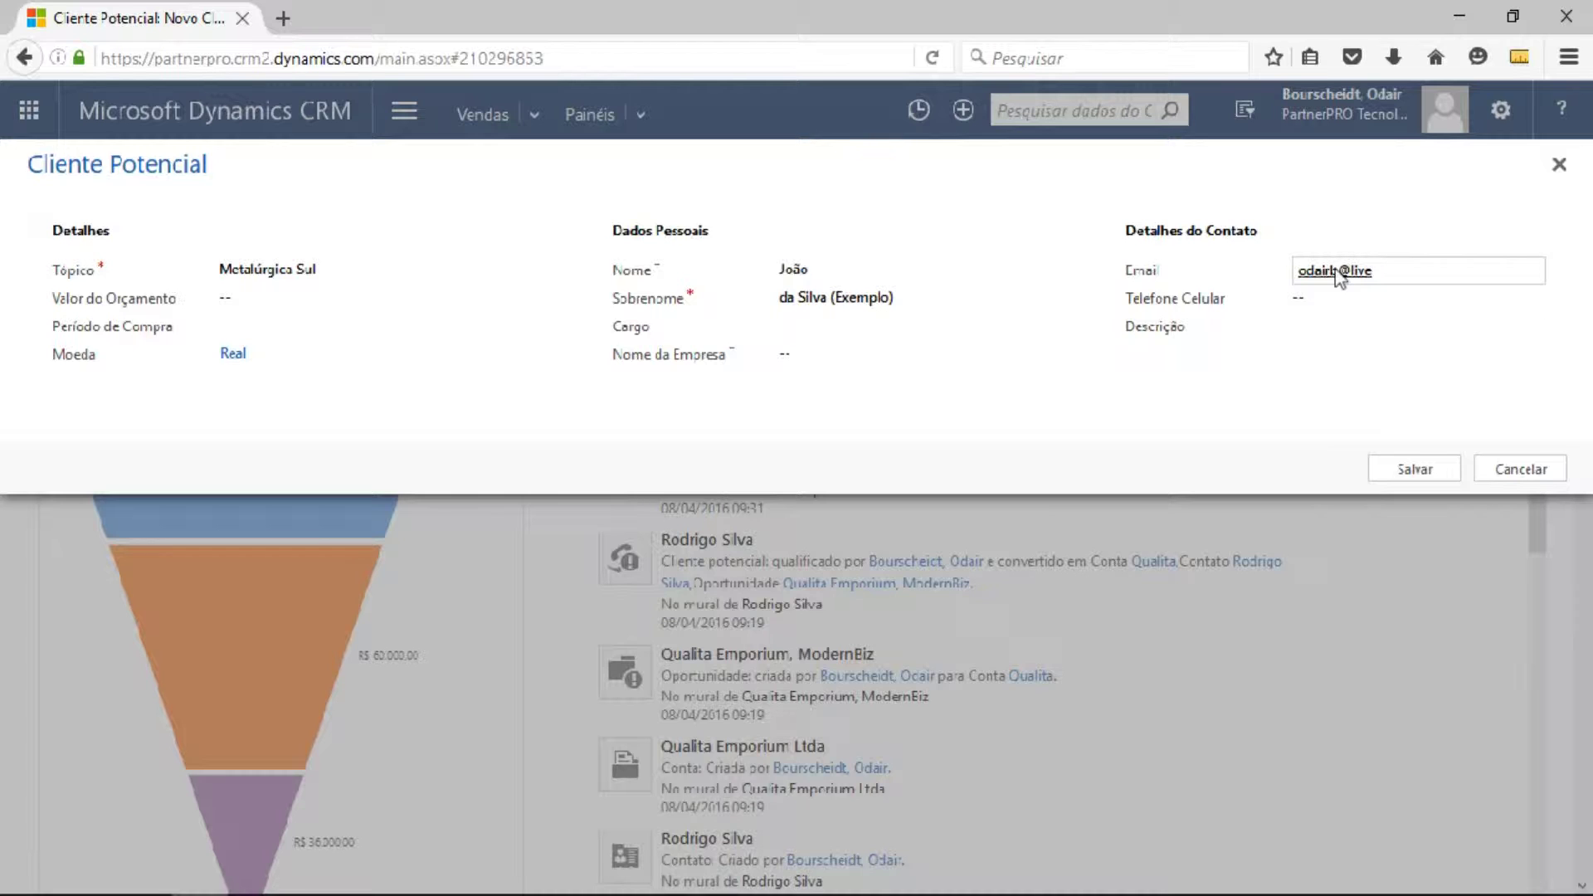
{"action": "key", "text": "Tab"}
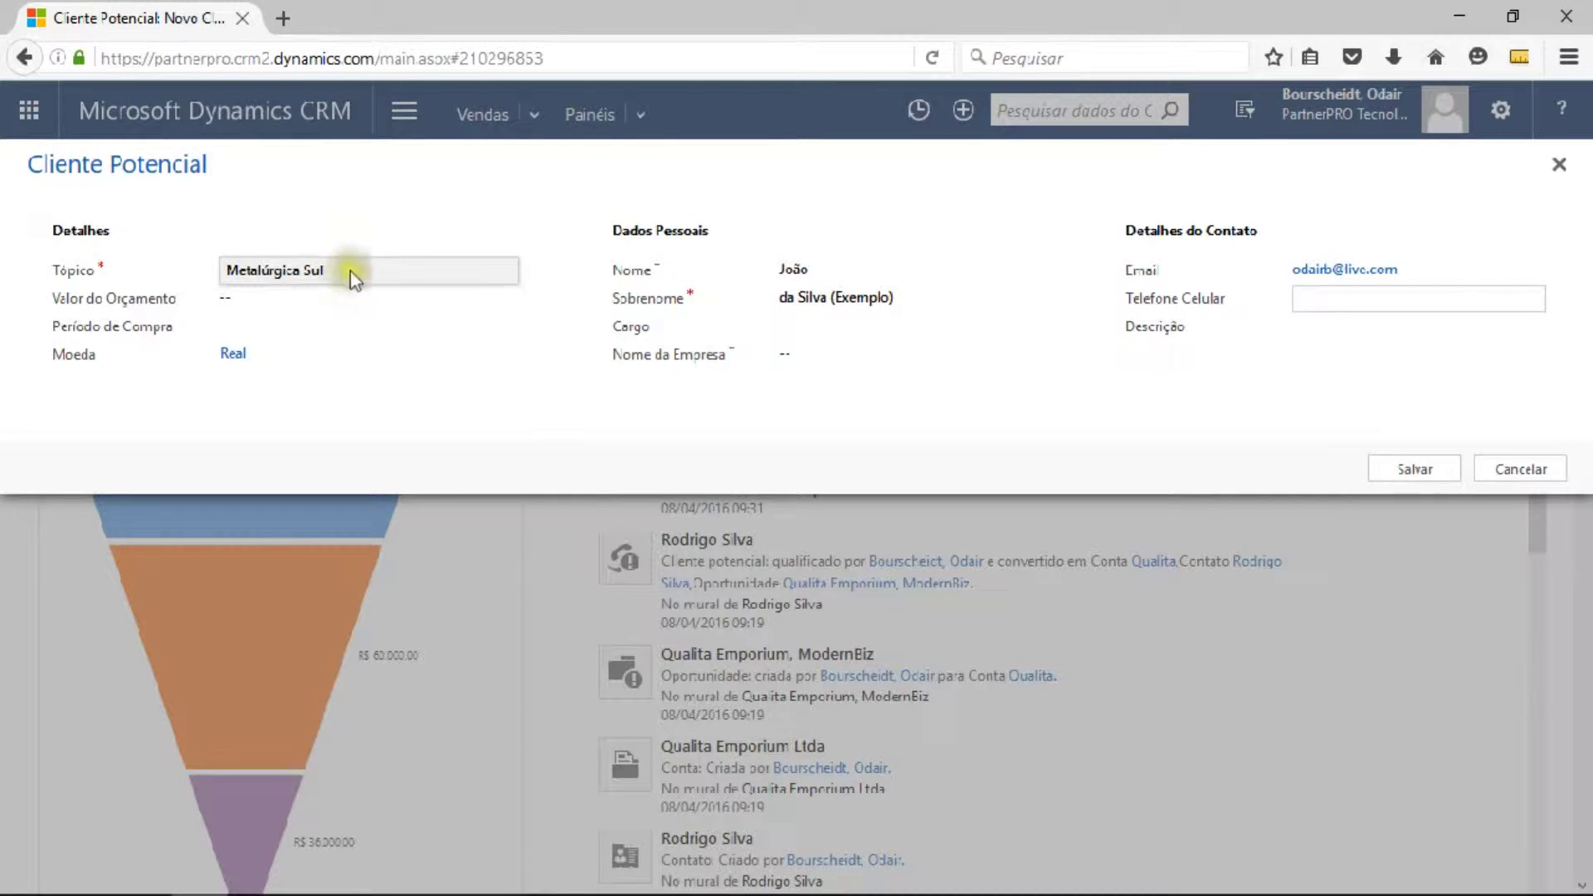
{"action": "left_click", "coordinate": [1414, 469]}
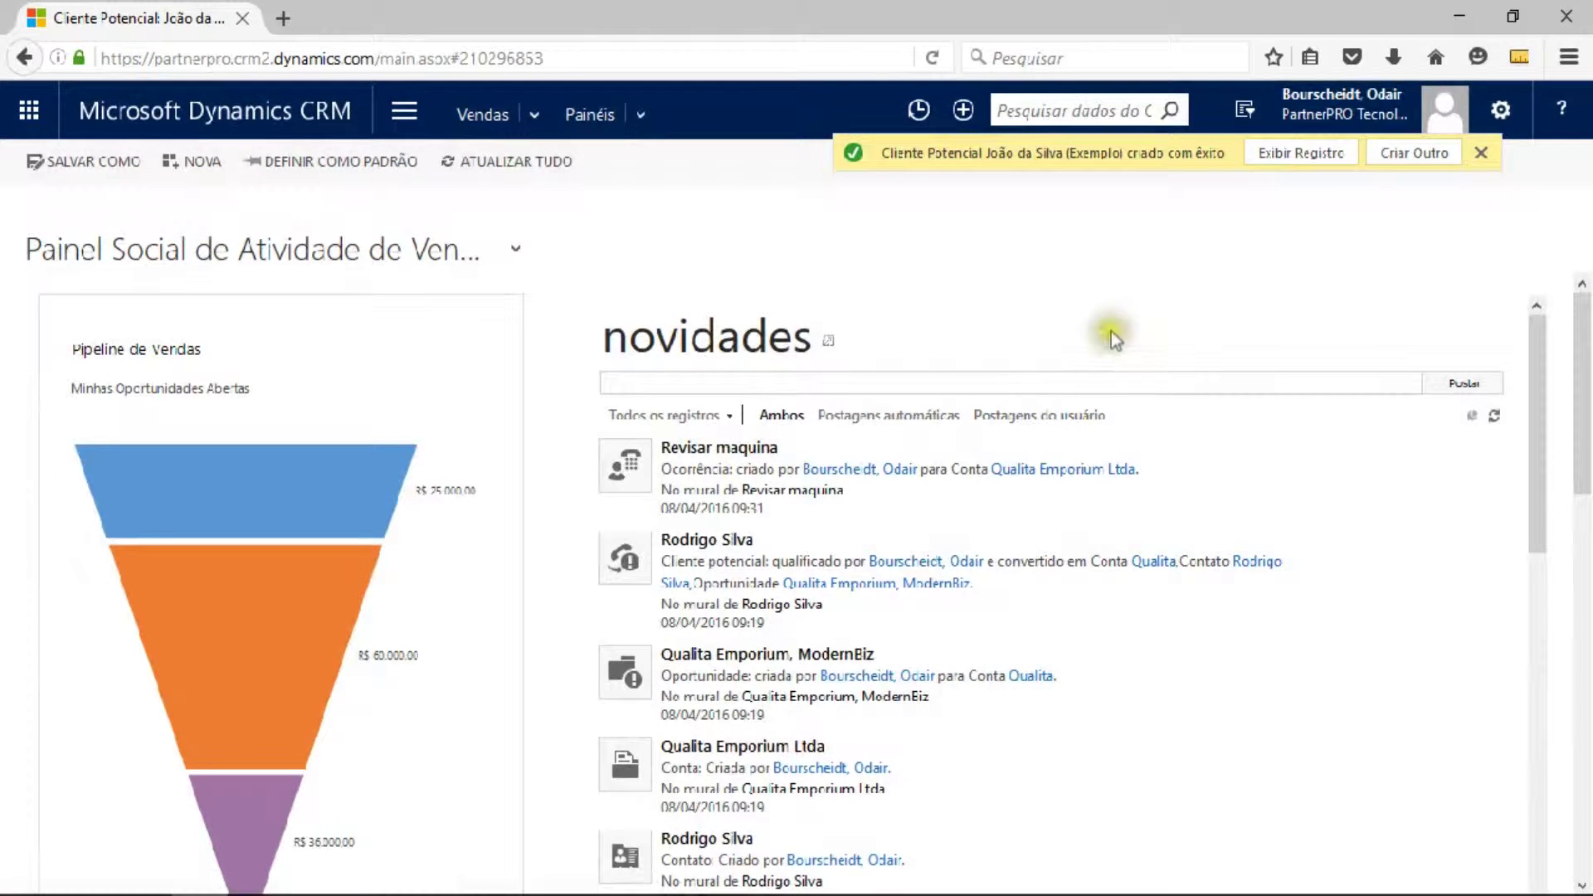
- Open the Metalúrgica Sul lead from the list of open leads and set its source to Indicação Externa
{"action": "left_click", "coordinate": [529, 114]}
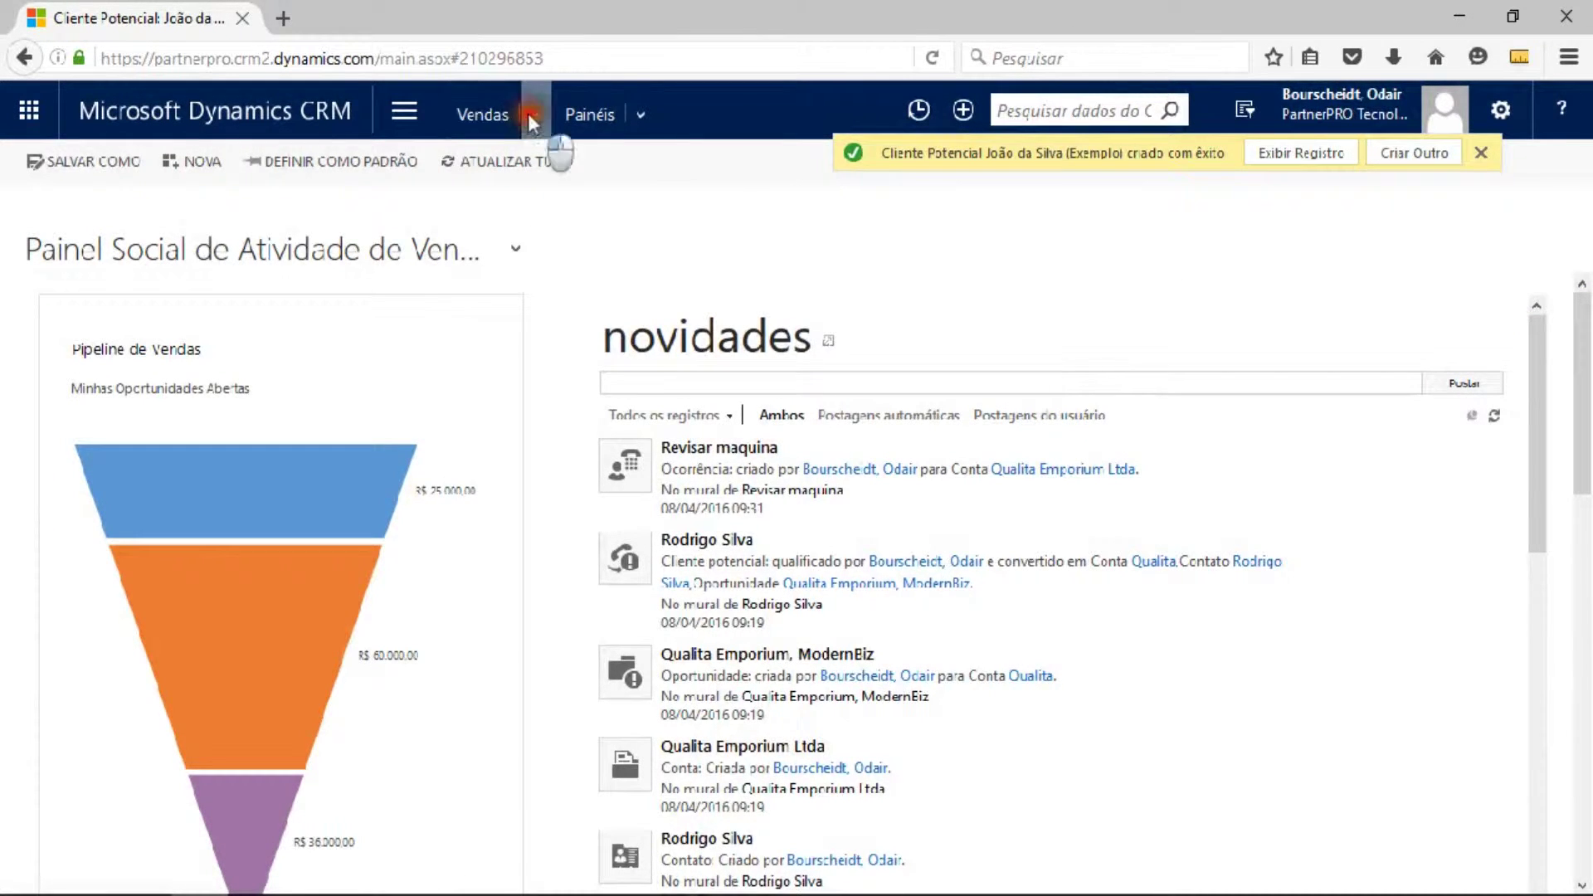
{"action": "left_click", "coordinate": [618, 222]}
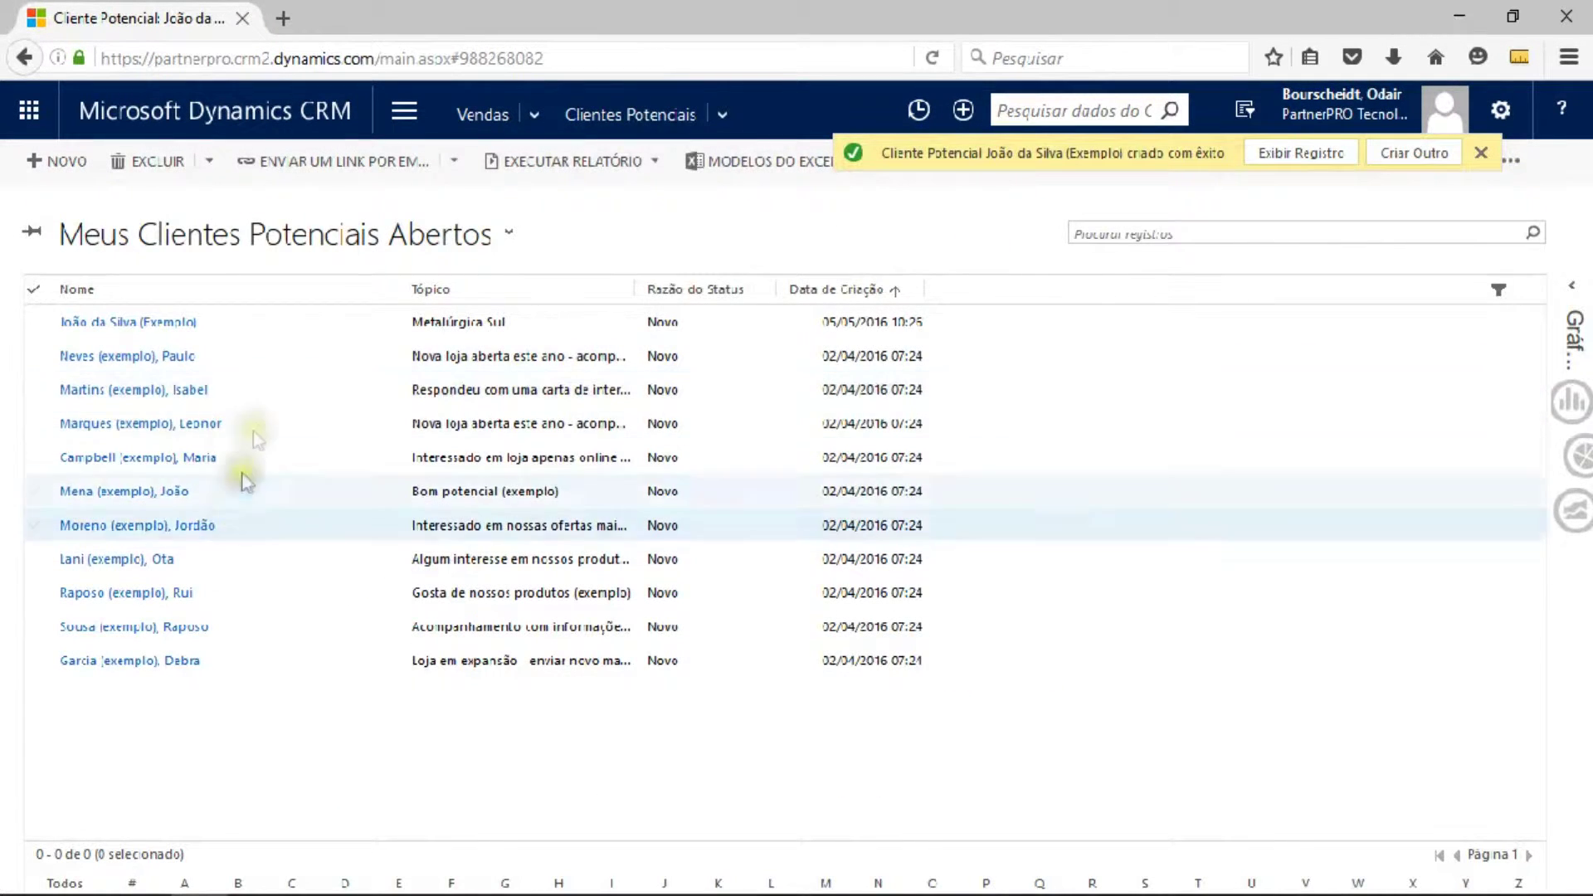
{"action": "left_click", "coordinate": [157, 324]}
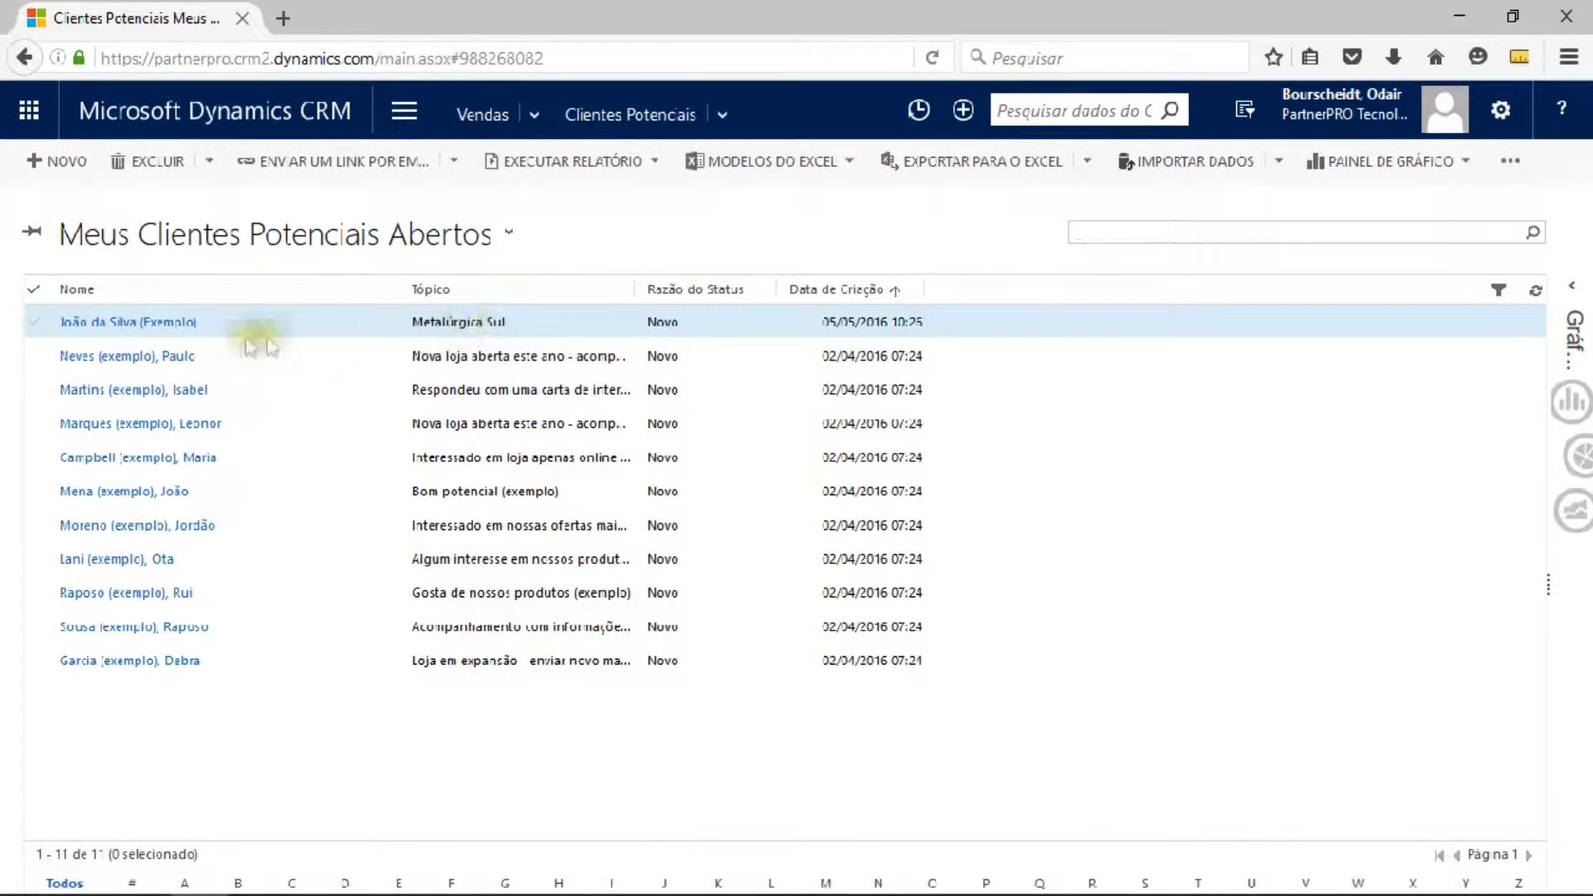
{"action": "left_click", "coordinate": [131, 322]}
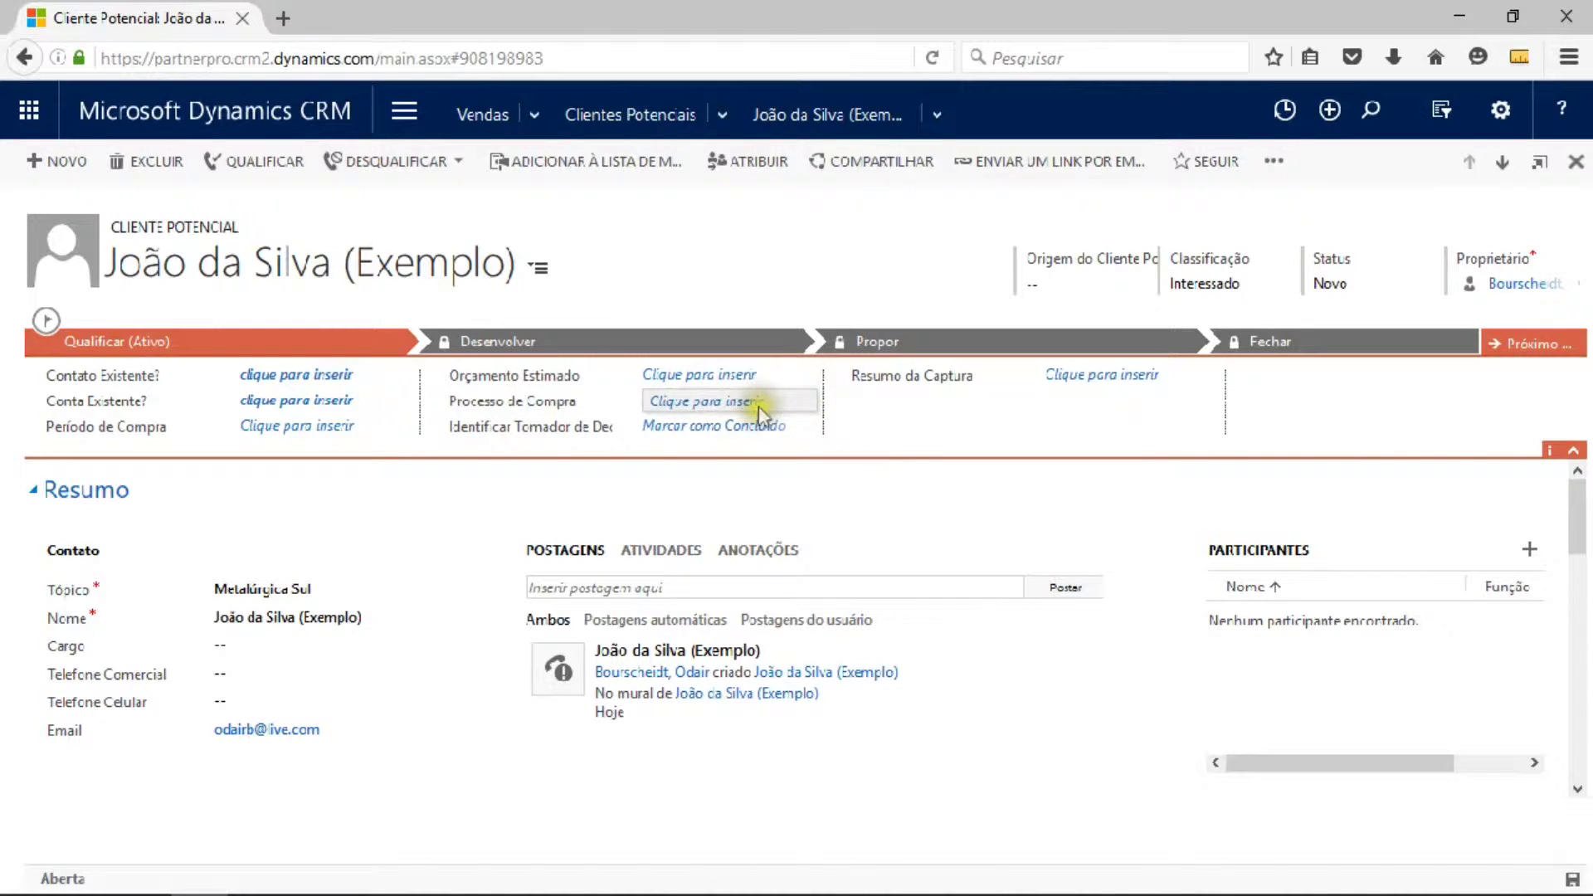
{"action": "left_click", "coordinate": [1102, 280]}
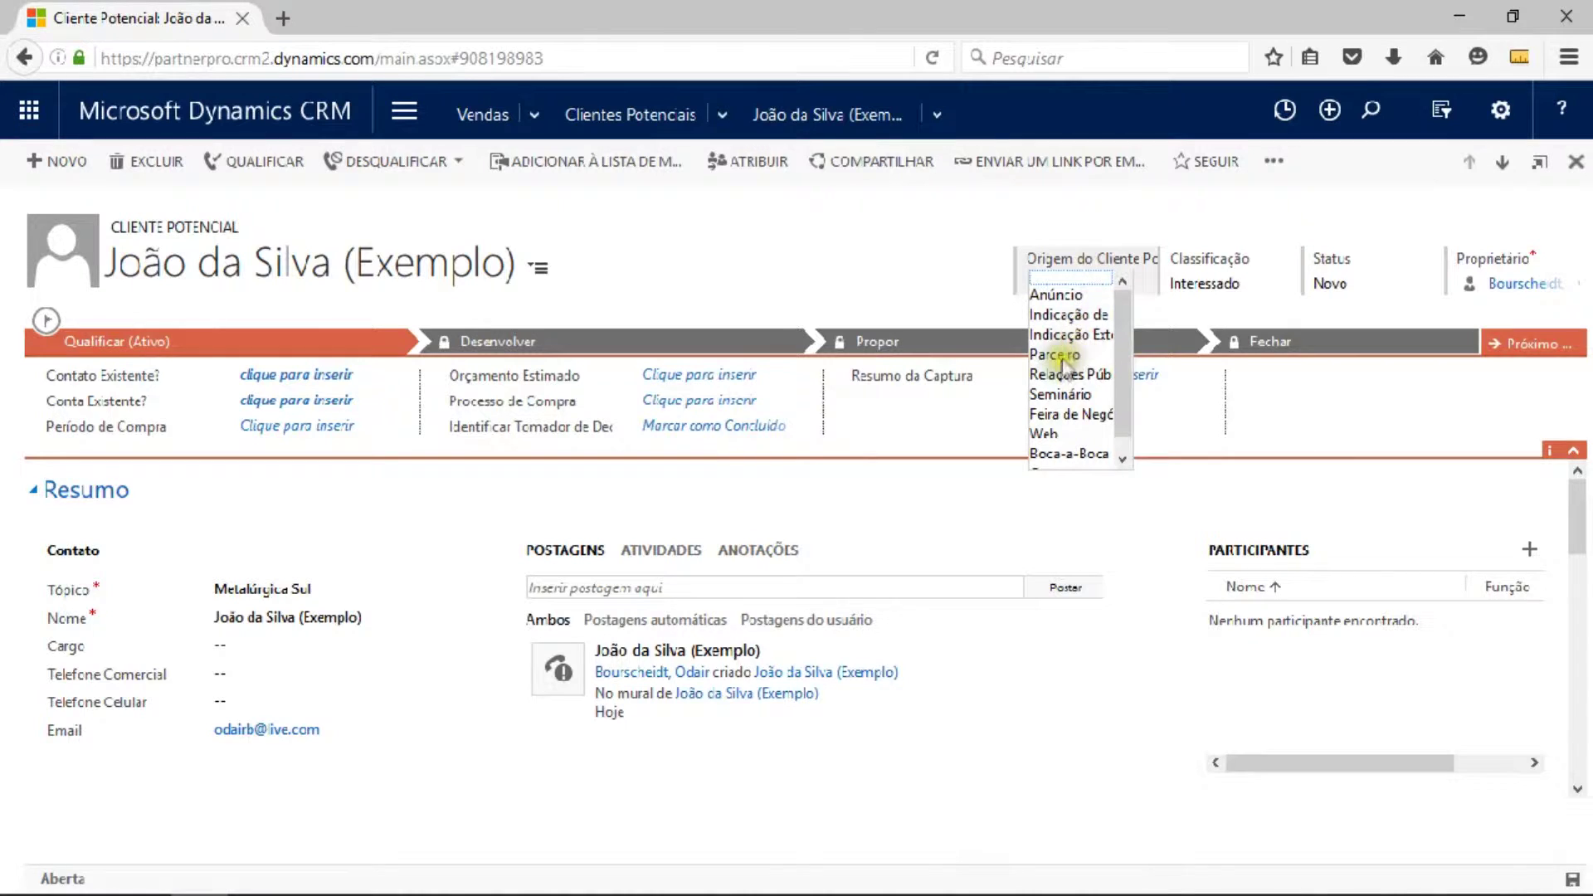
{"action": "left_click", "coordinate": [1070, 335]}
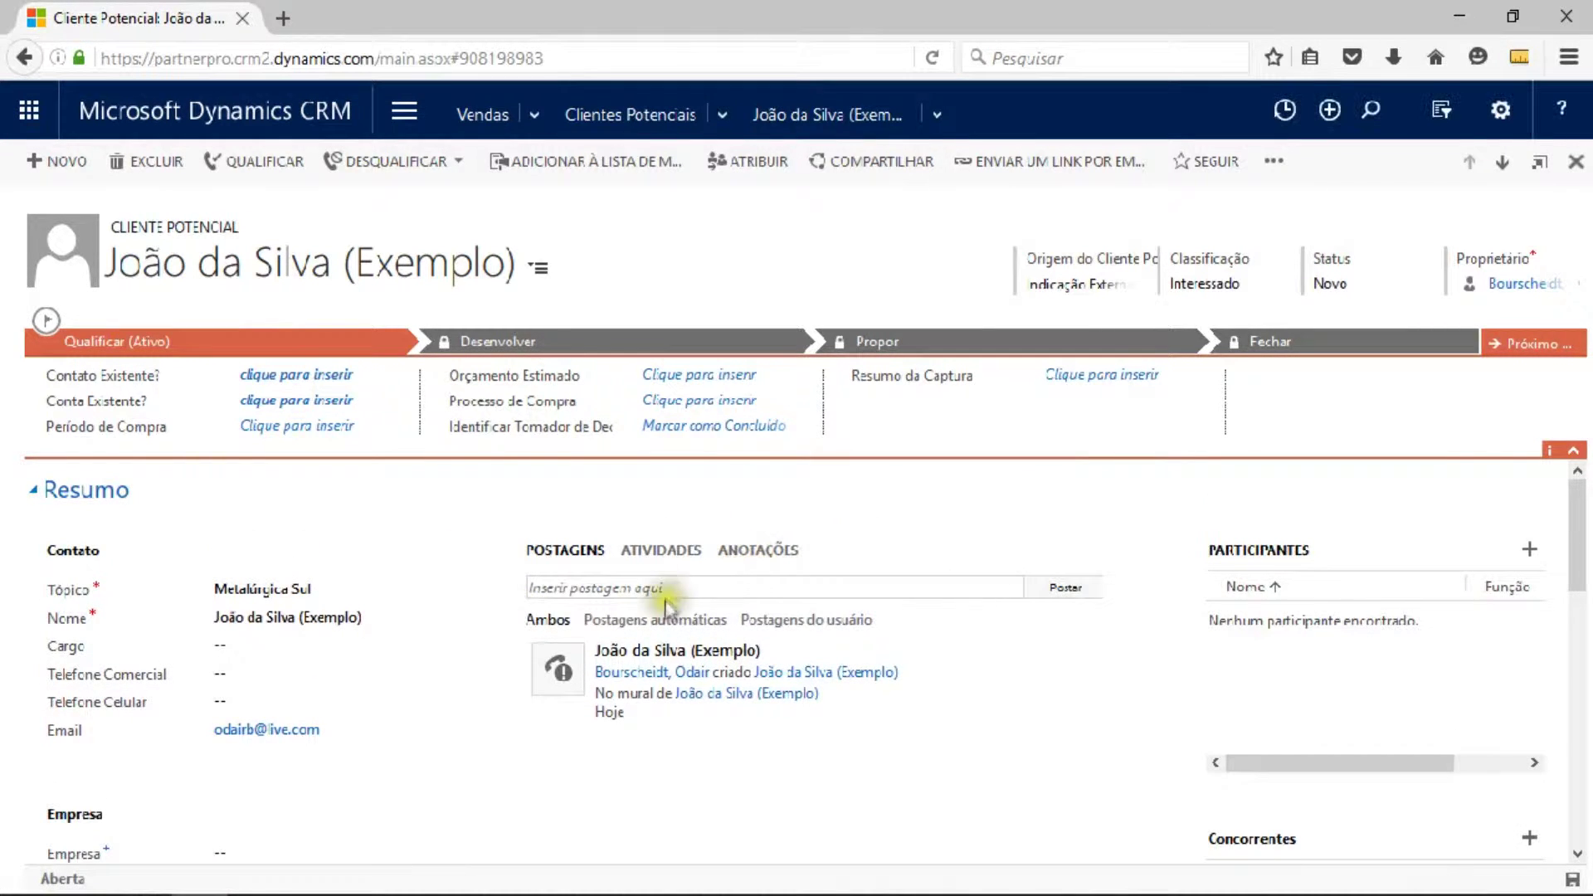
- Add a task activity to the lead with subject "Metalúrgica Sul, Qualificar" and description "Fazer o primeiro contato."
{"action": "left_click", "coordinate": [659, 552]}
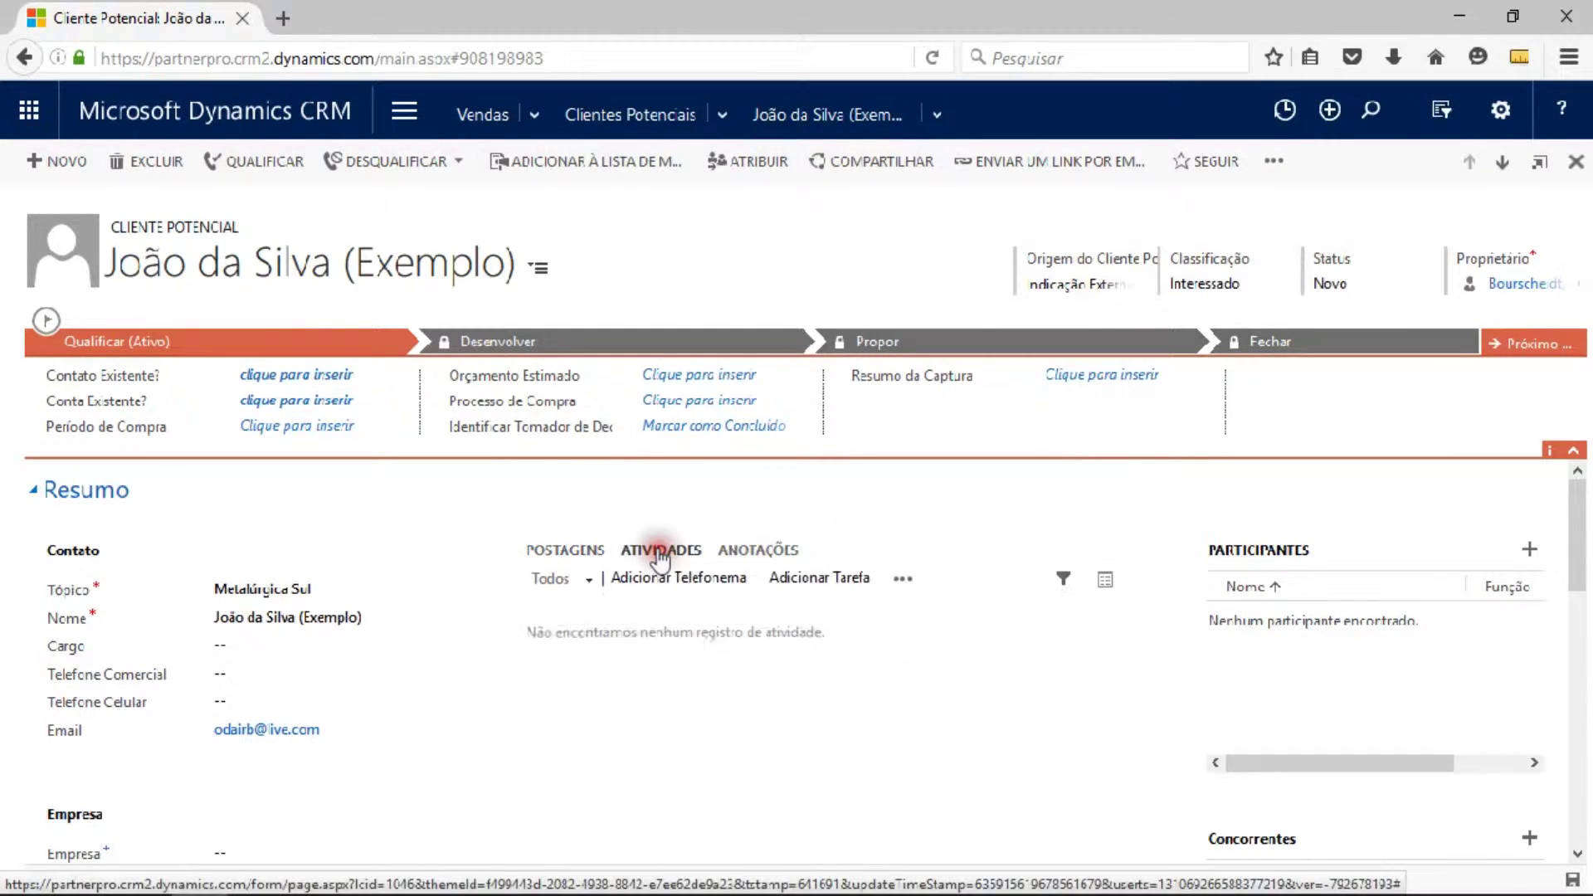
{"action": "scroll", "coordinate": [1001, 706], "scroll_direction": "down", "scroll_amount": 1}
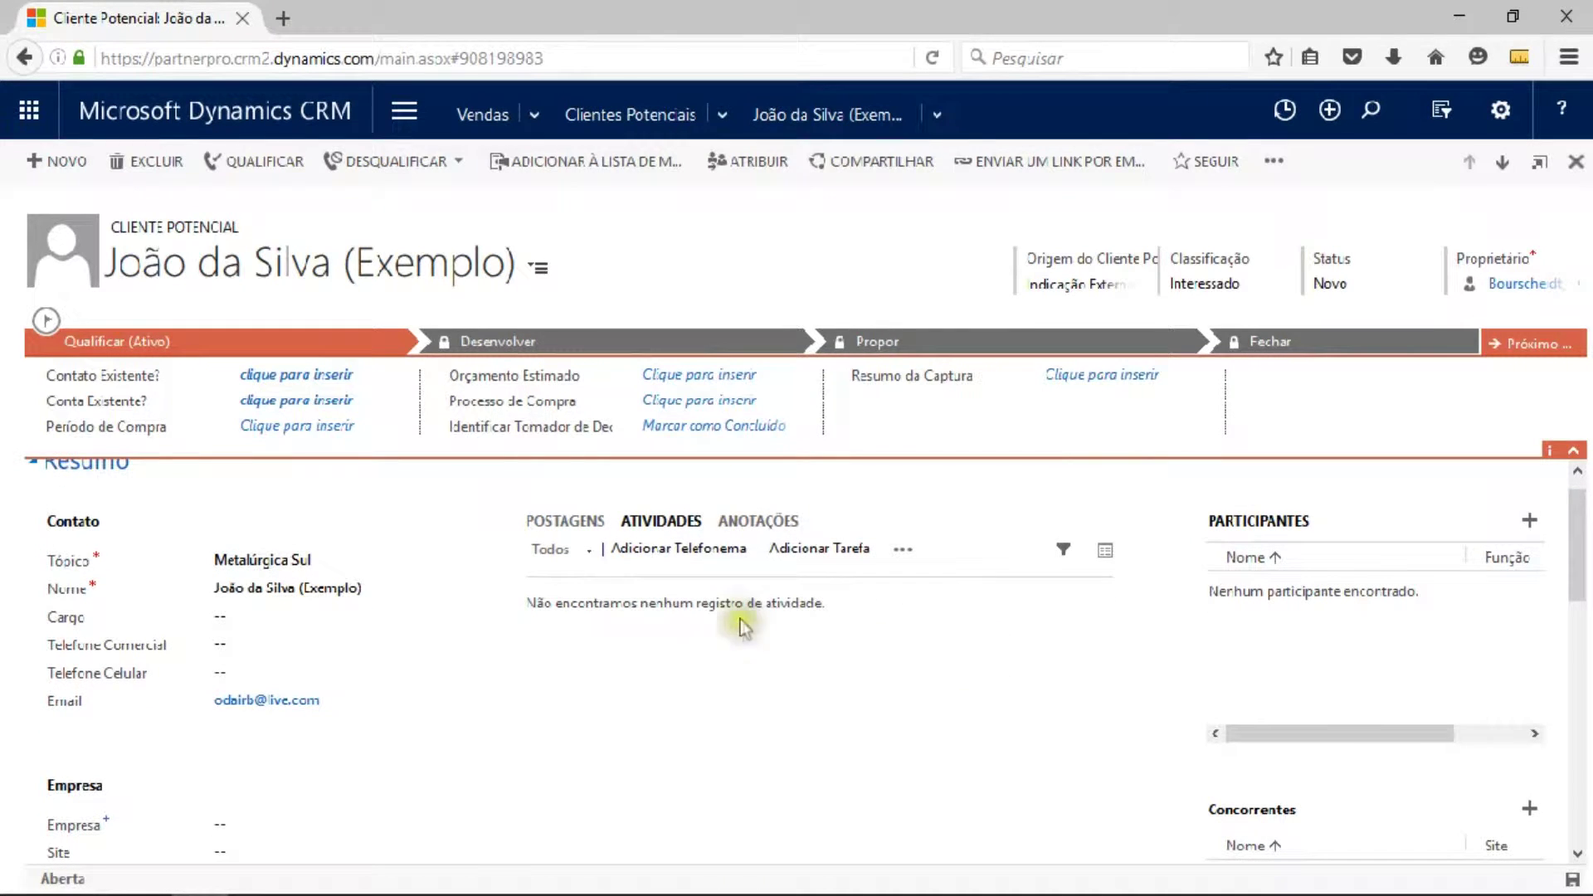
{"action": "left_click", "coordinate": [820, 561]}
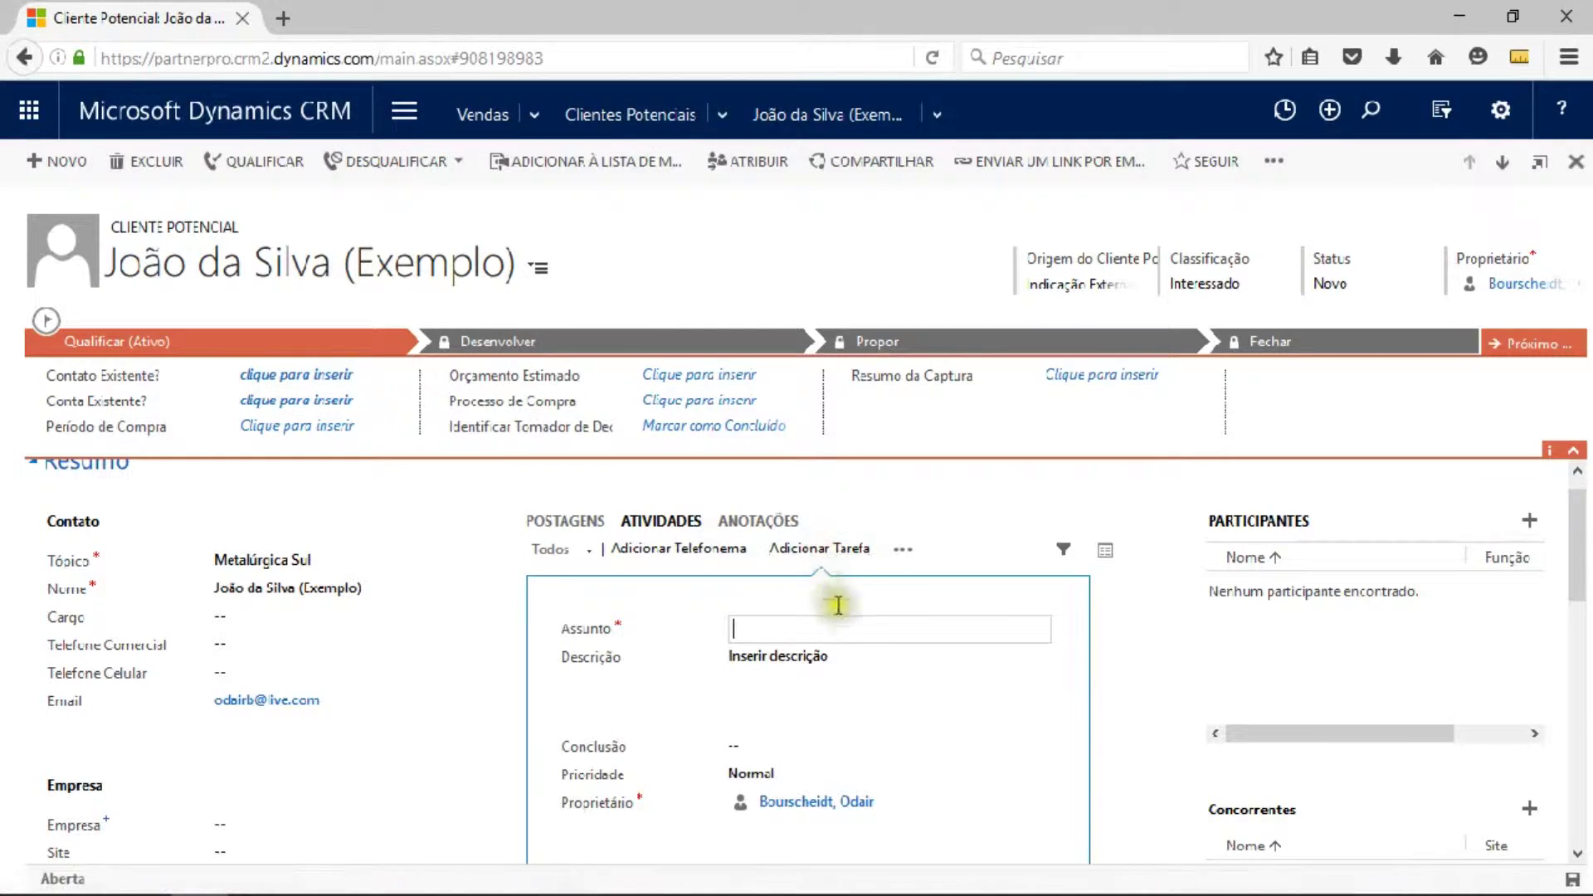
{"action": "left_click", "coordinate": [878, 705]}
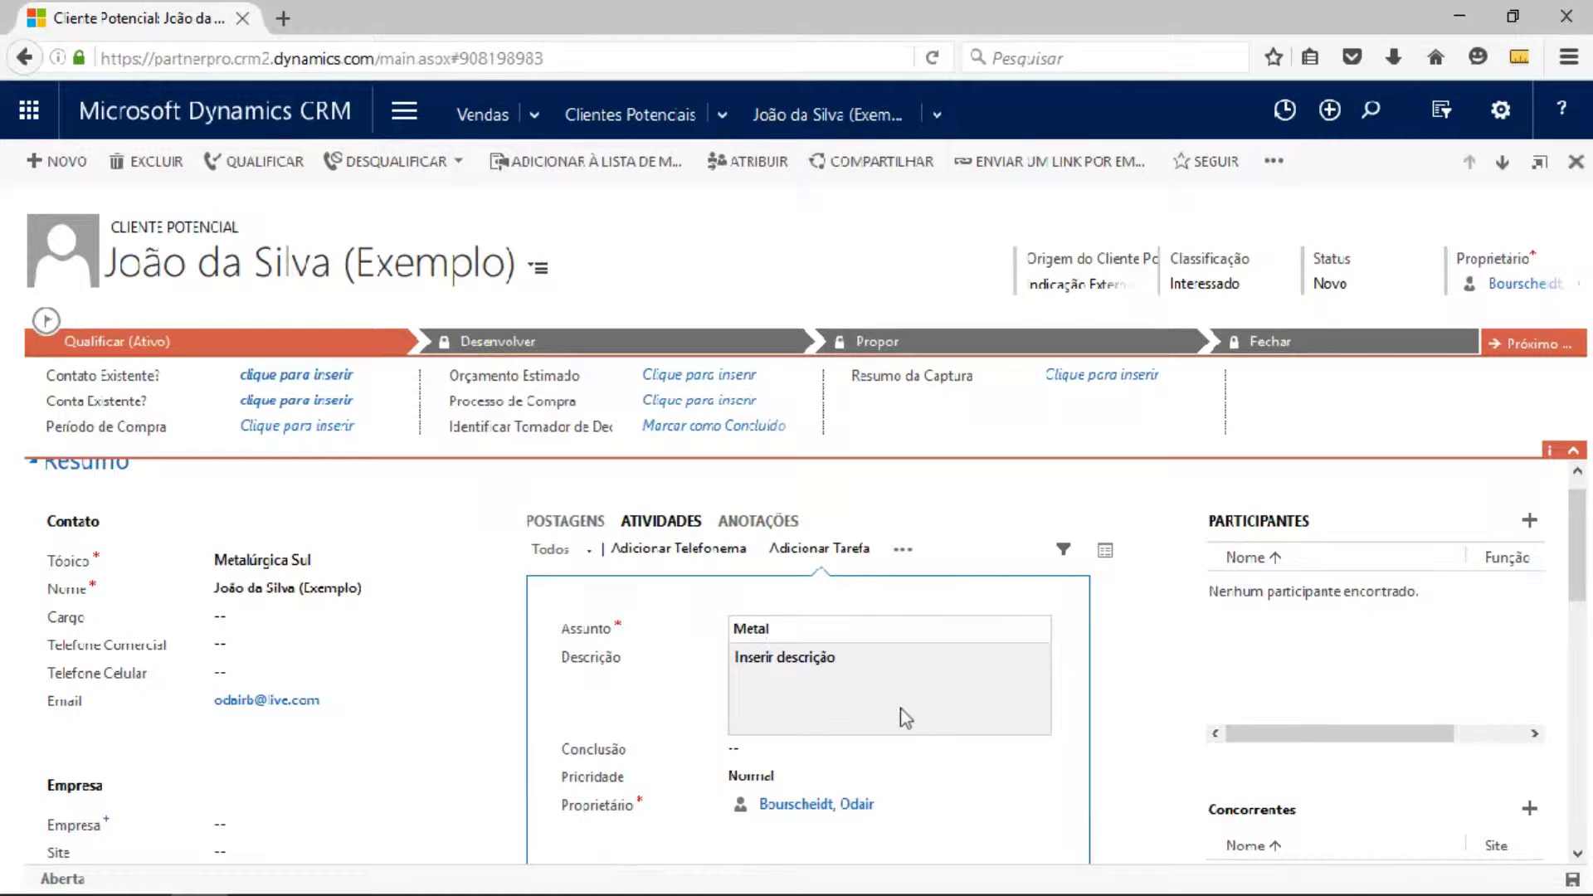
{"action": "type", "text": "úrgica Sul"}
{"action": "type", "text": ", Qualificar"}
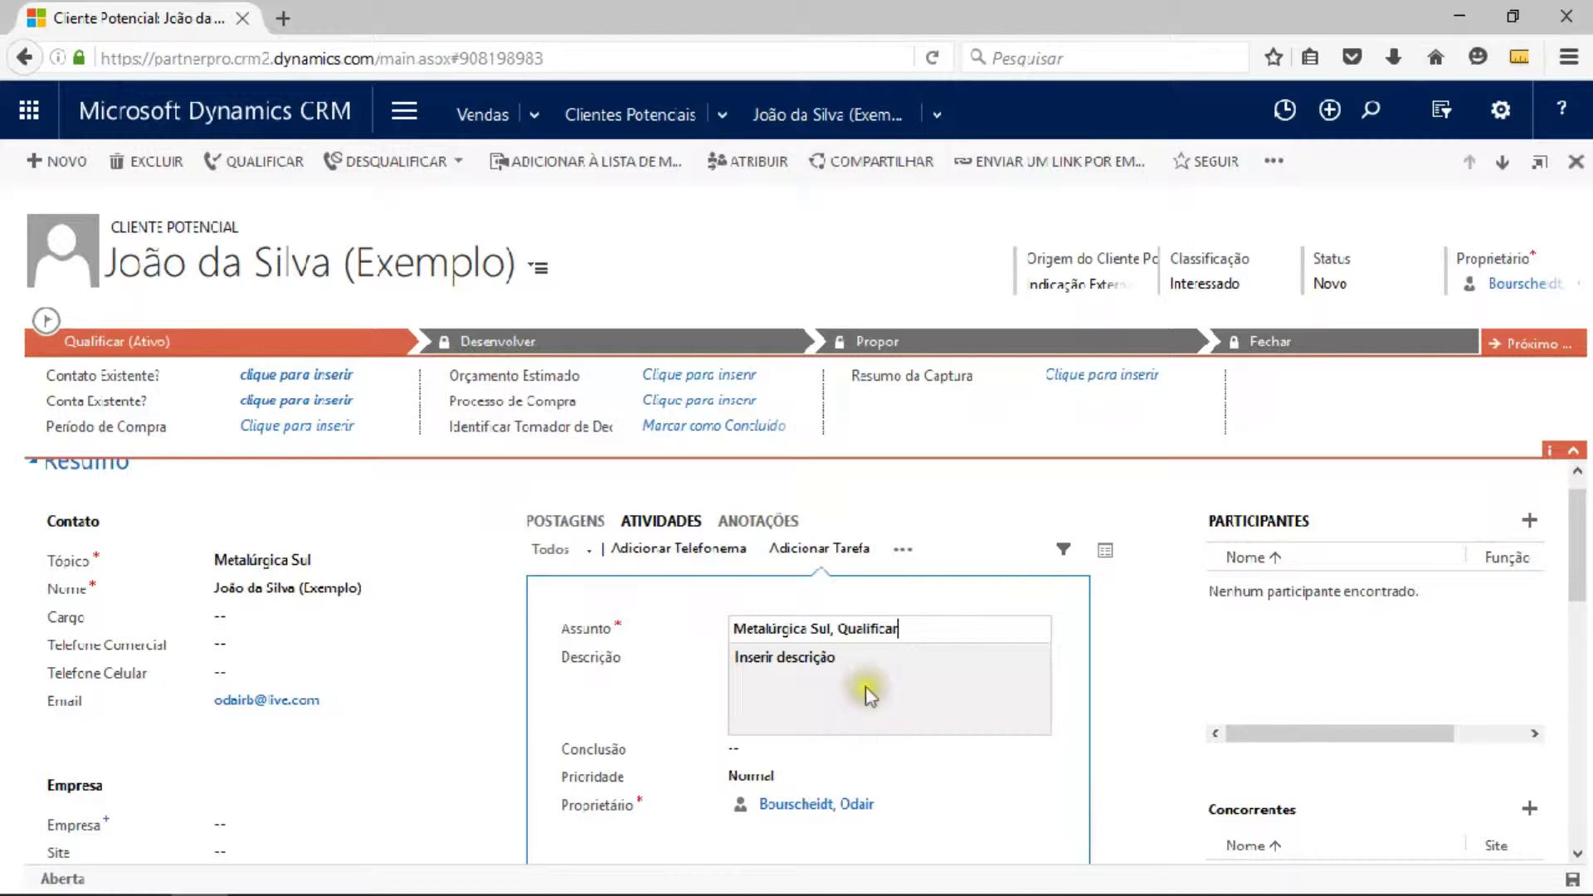
{"action": "left_click", "coordinate": [865, 687]}
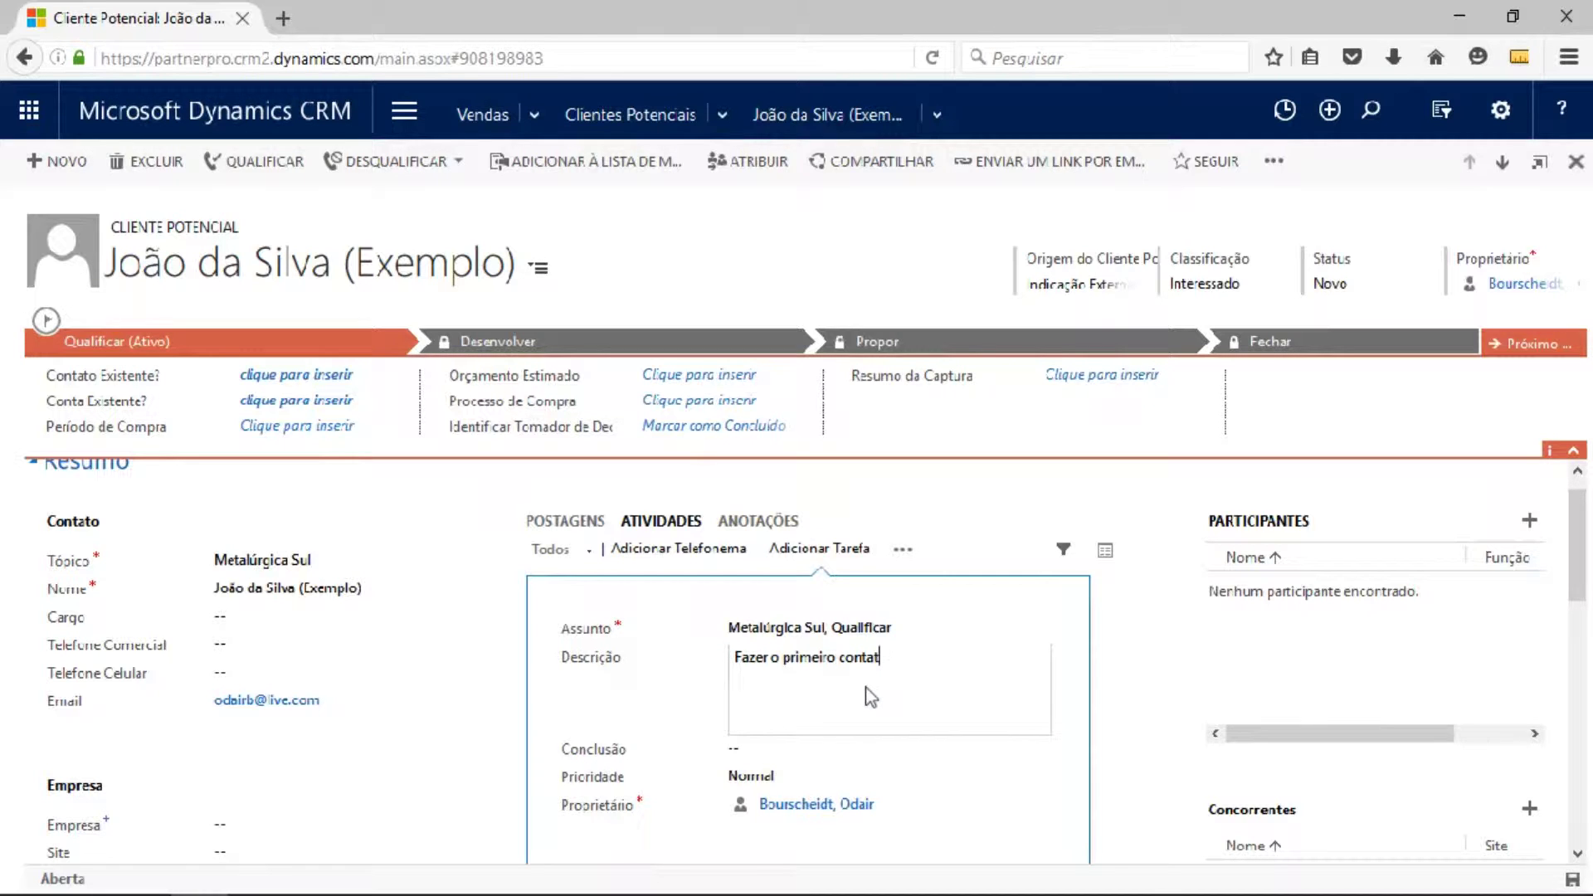
{"action": "type", "text": "o"}
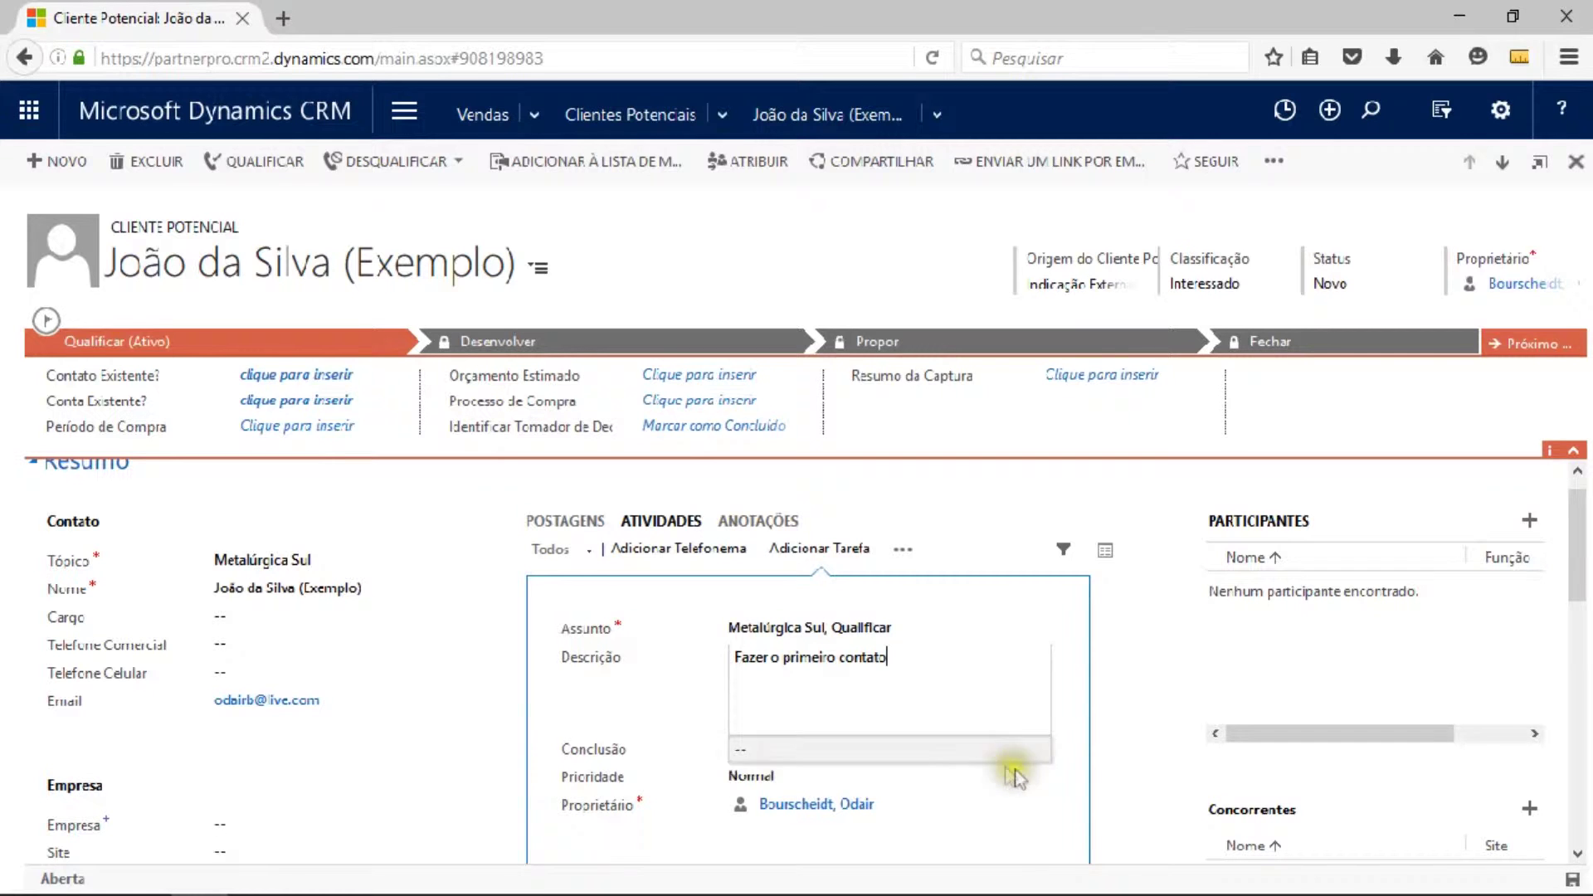
{"action": "type", "text": "."}
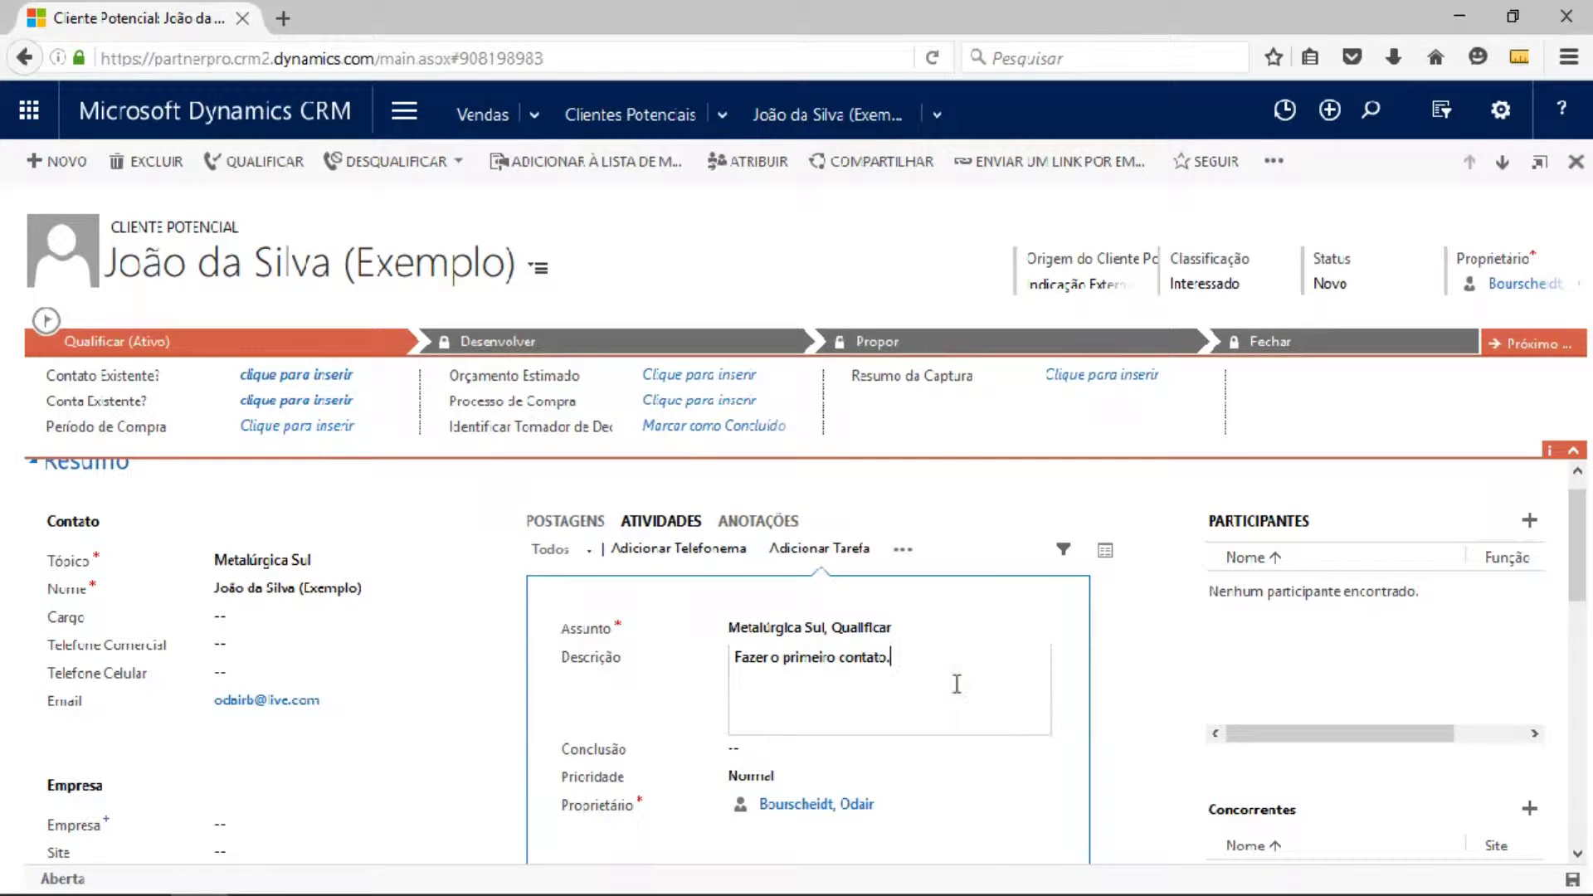
- Set the task's due date to 06/05/2016 at 10:00
{"action": "scroll", "coordinate": [913, 697], "scroll_direction": "down", "scroll_amount": 1}
{"action": "left_click", "coordinate": [809, 708]}
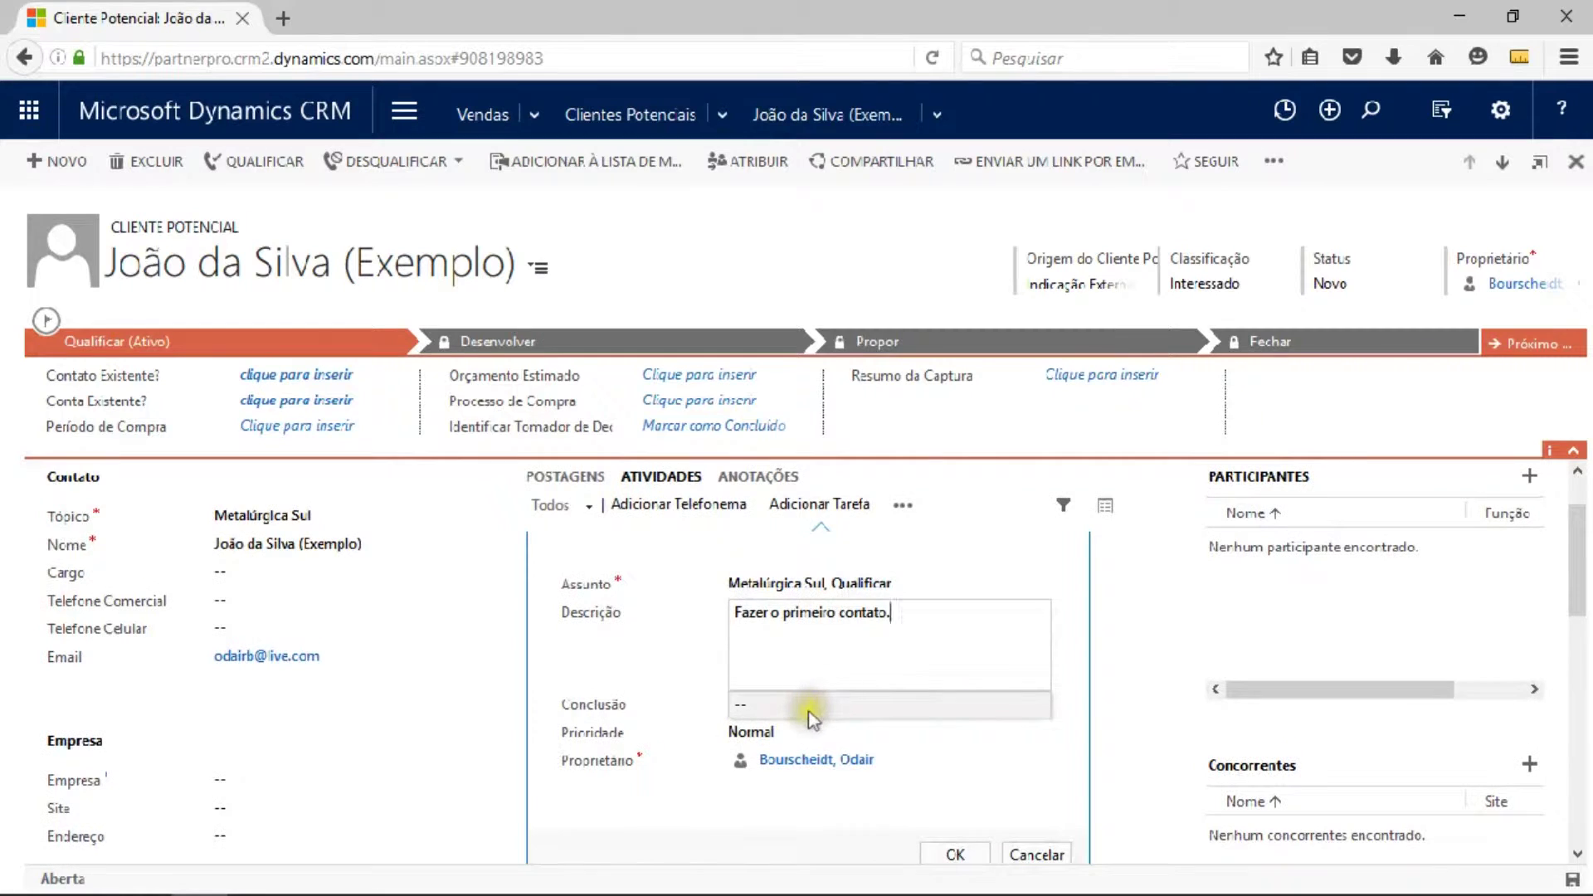
{"action": "left_click", "coordinate": [879, 704]}
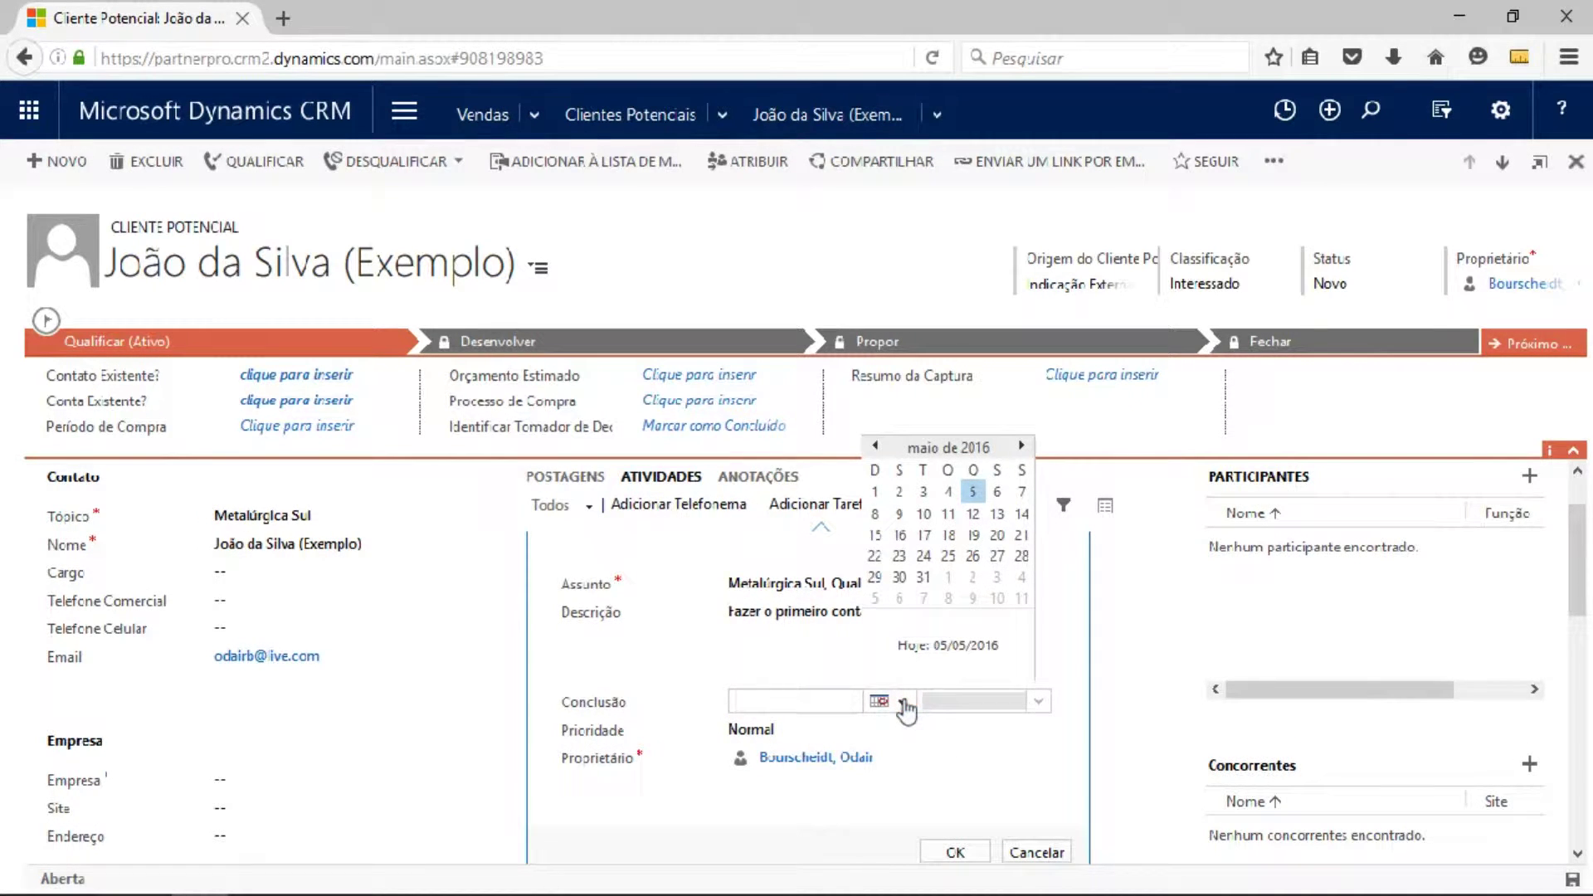
{"action": "left_click", "coordinate": [998, 492]}
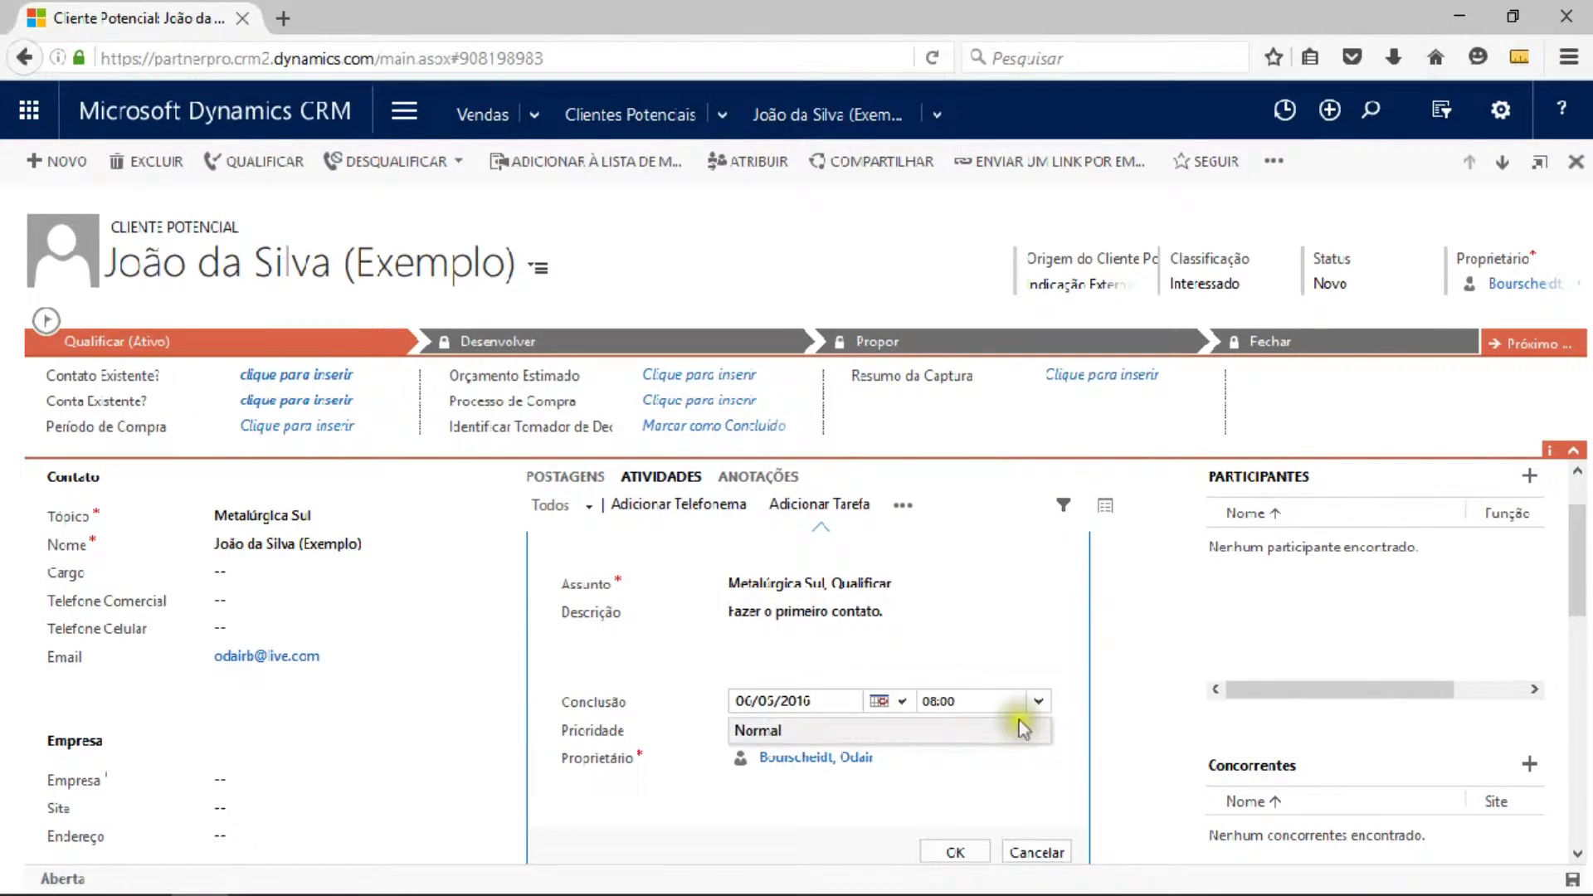
{"action": "left_click", "coordinate": [1038, 702]}
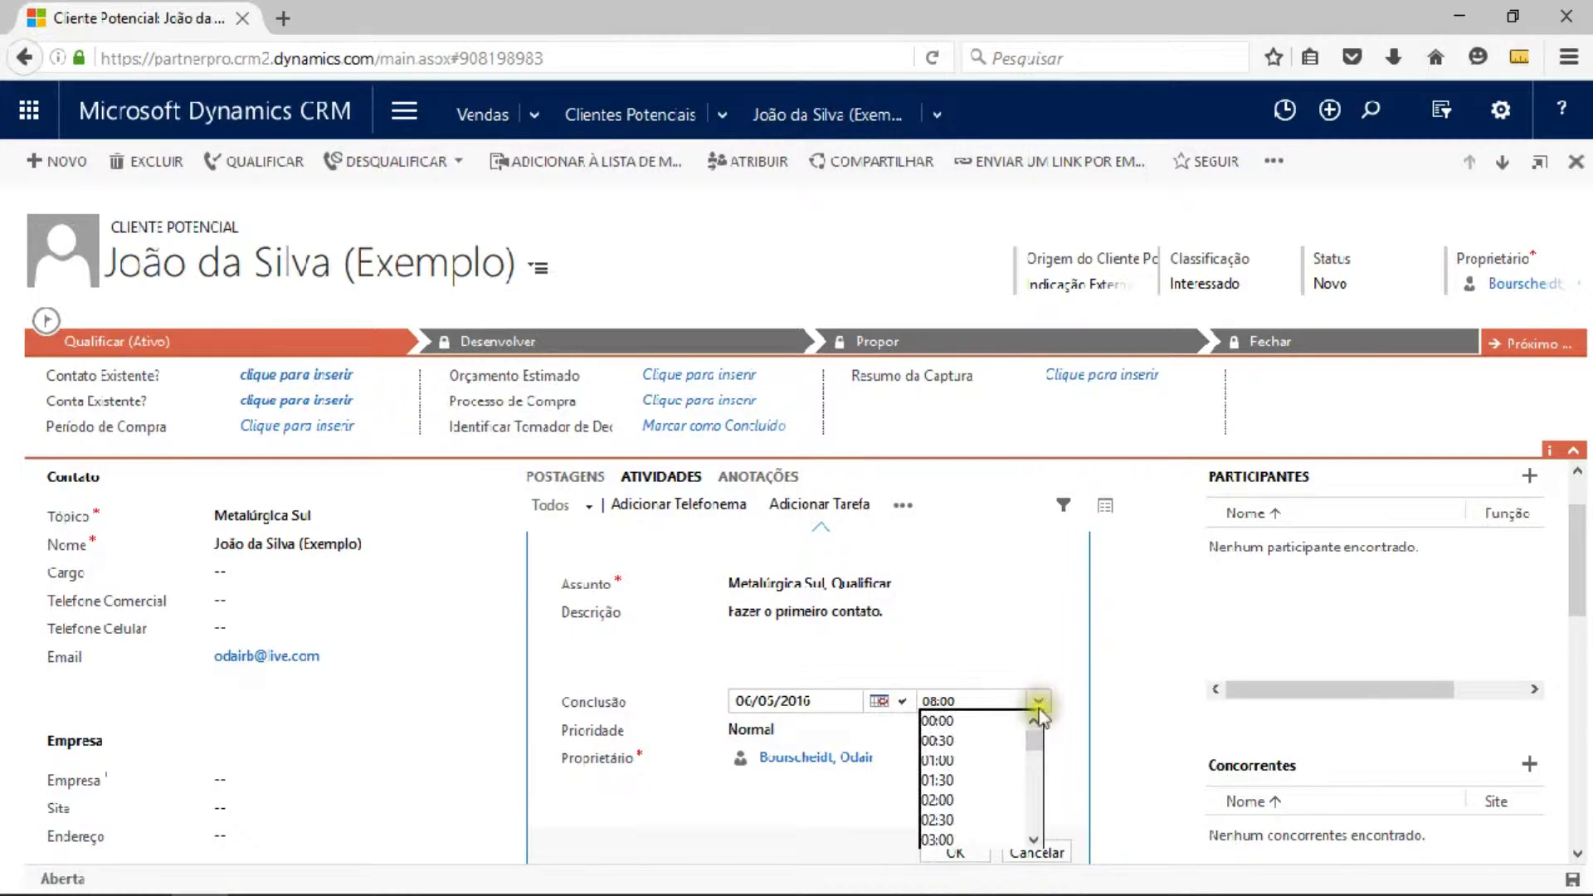
{"action": "scroll", "coordinate": [1033, 759], "scroll_direction": "down", "scroll_amount": 5}
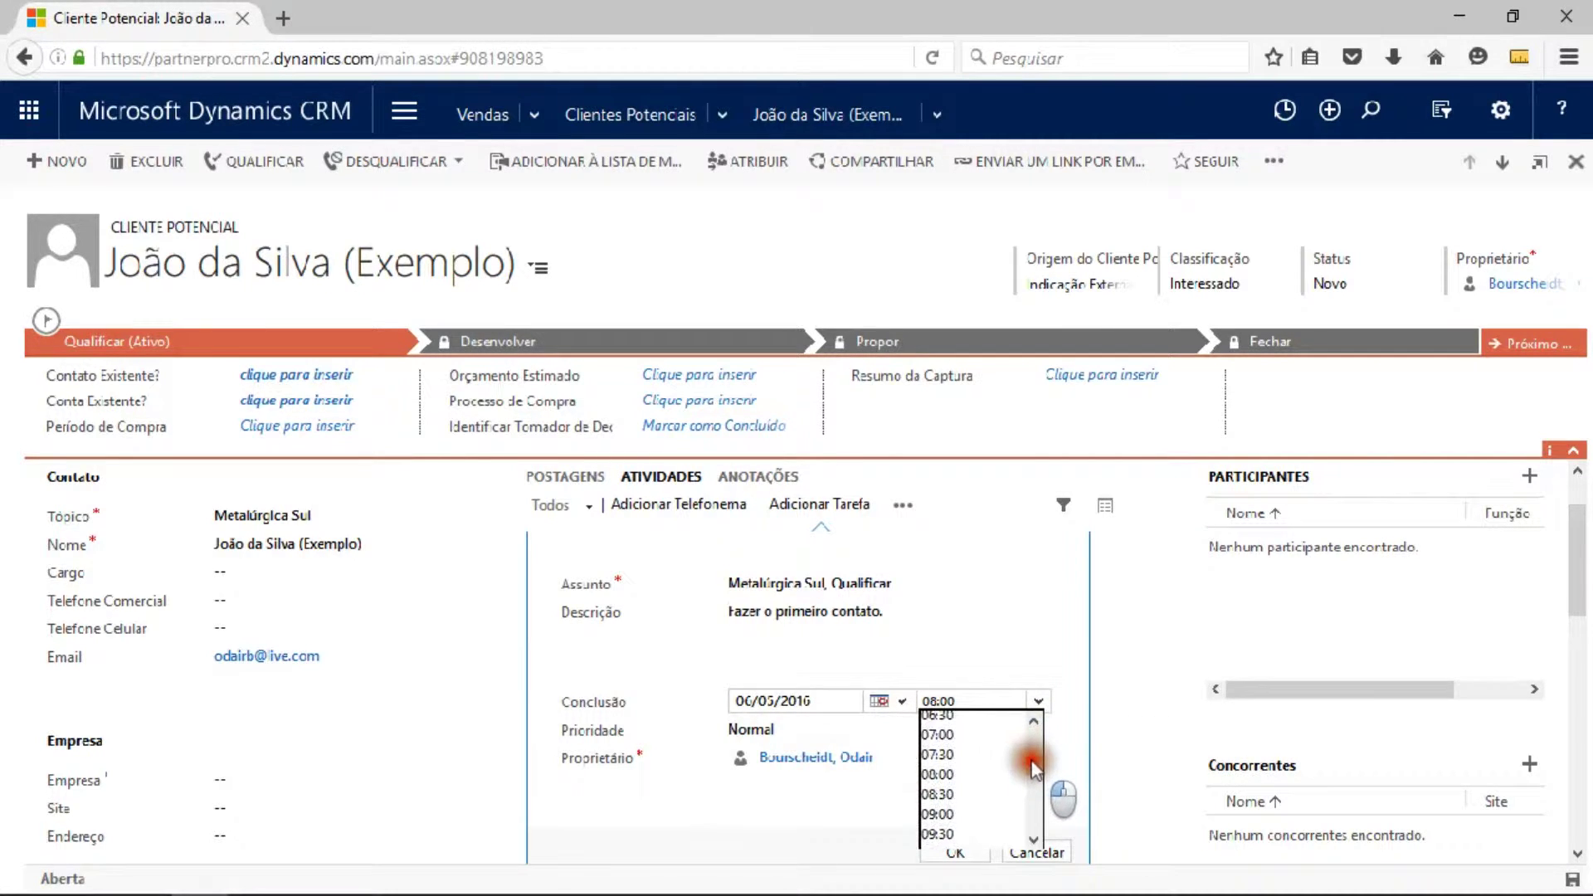
{"action": "left_click", "coordinate": [941, 830]}
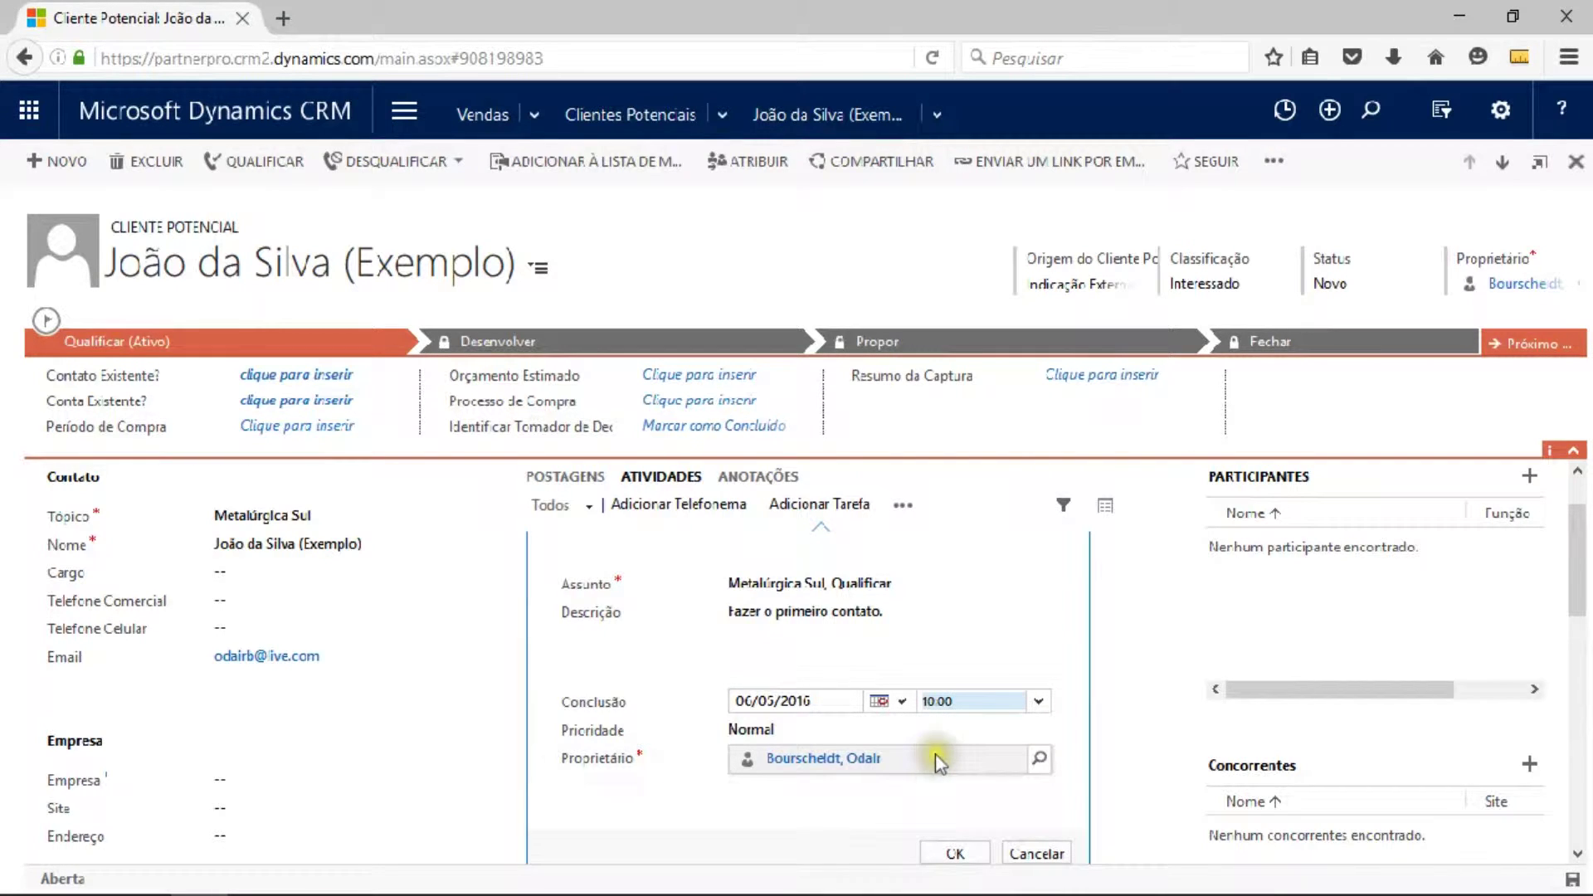
- Replace the task's owner with another user by entering that user's first name
{"action": "left_click", "coordinate": [966, 758]}
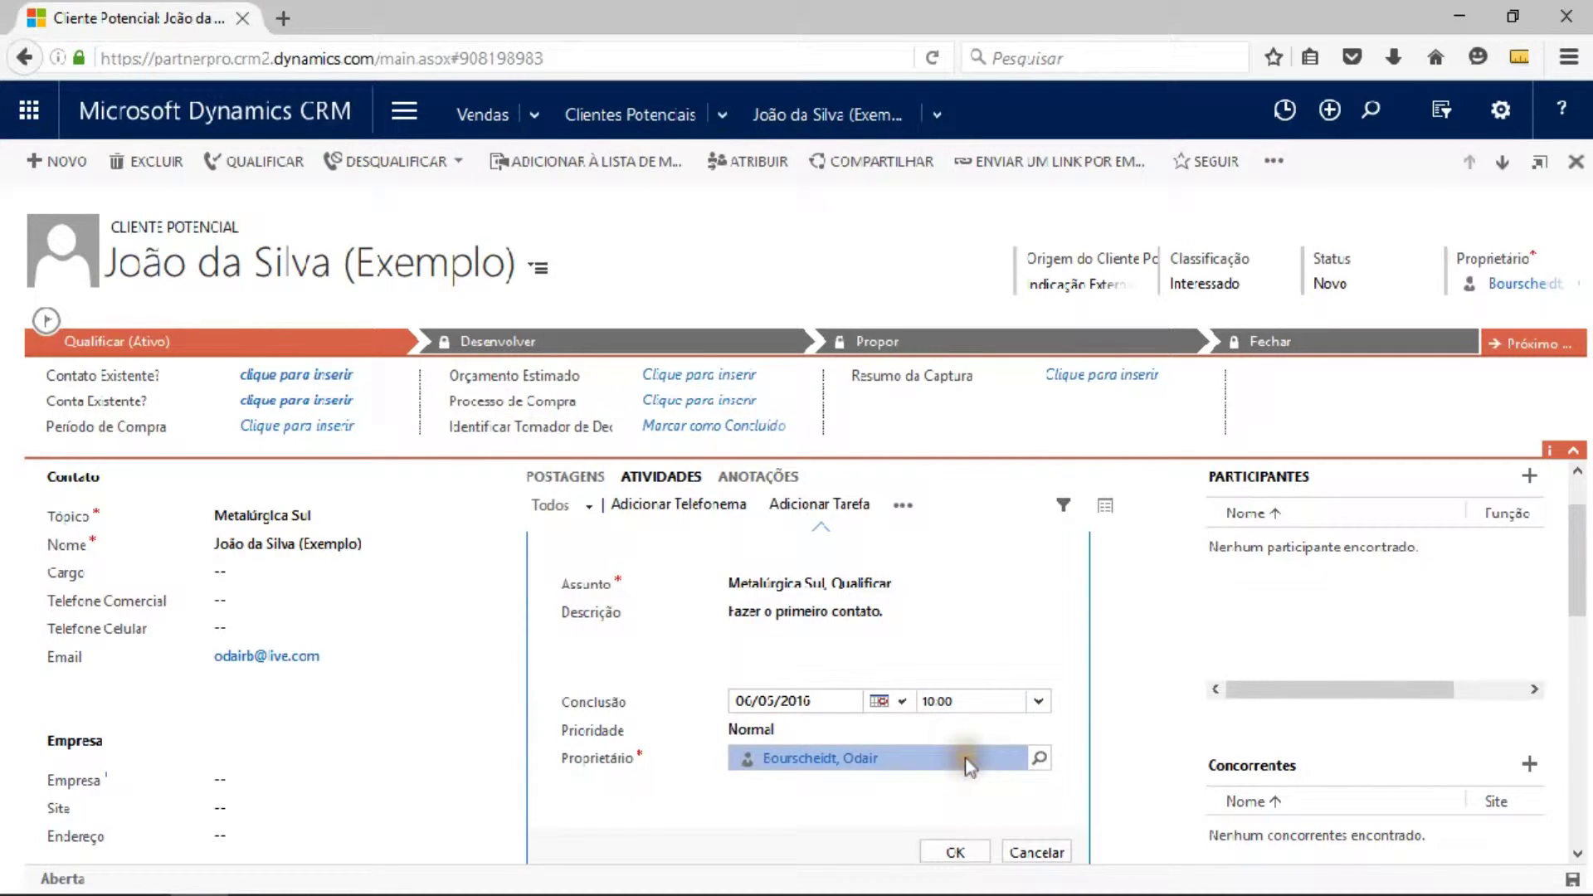
{"action": "left_click", "coordinate": [1038, 761]}
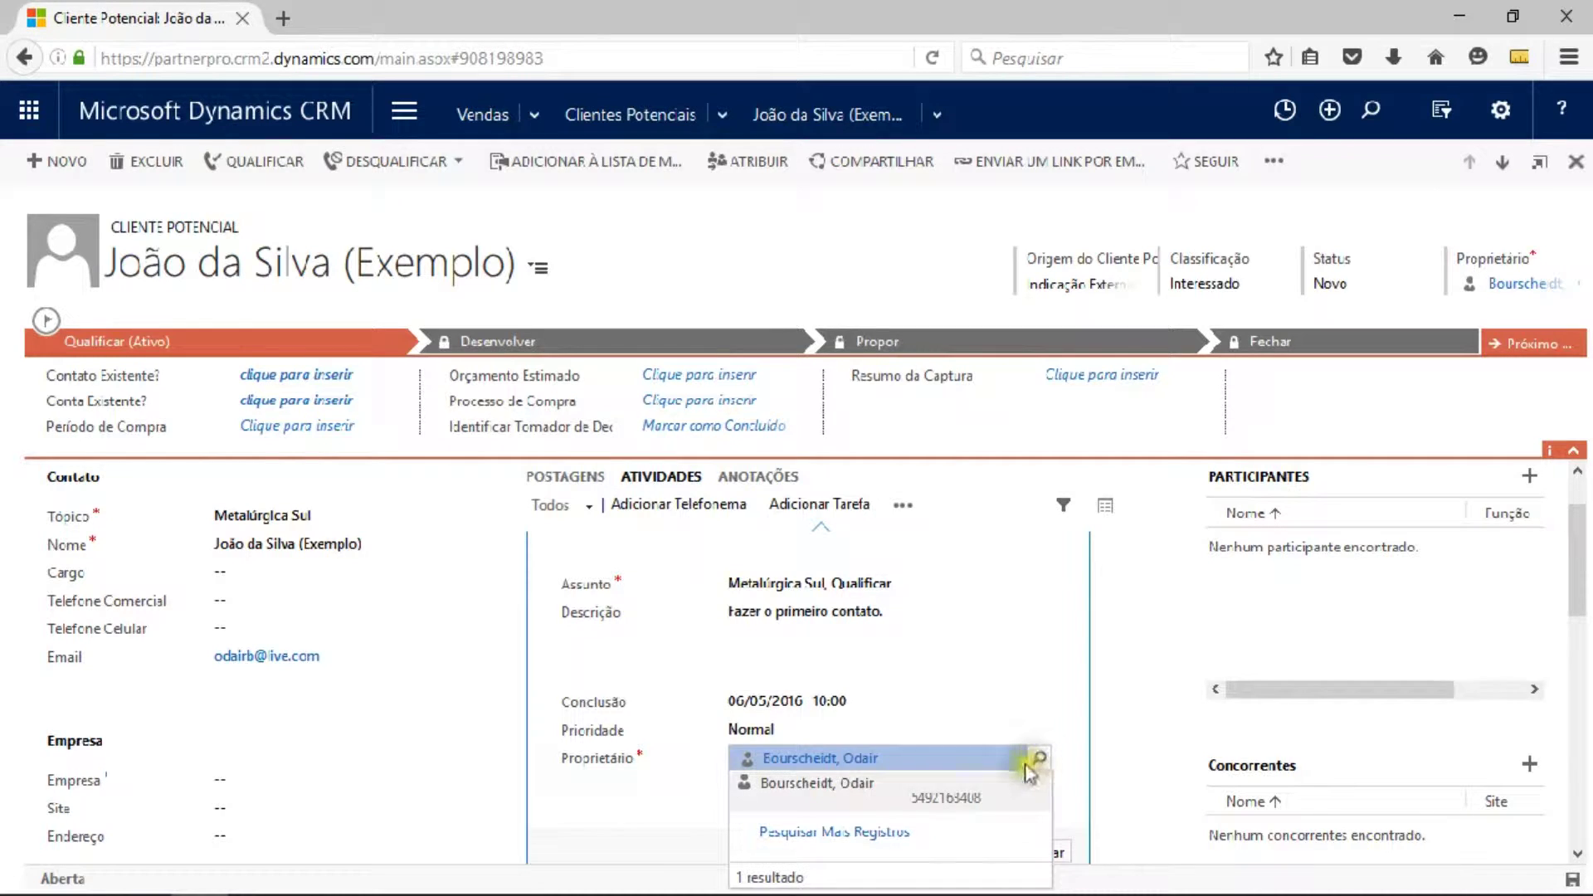
{"action": "left_click", "coordinate": [987, 712]}
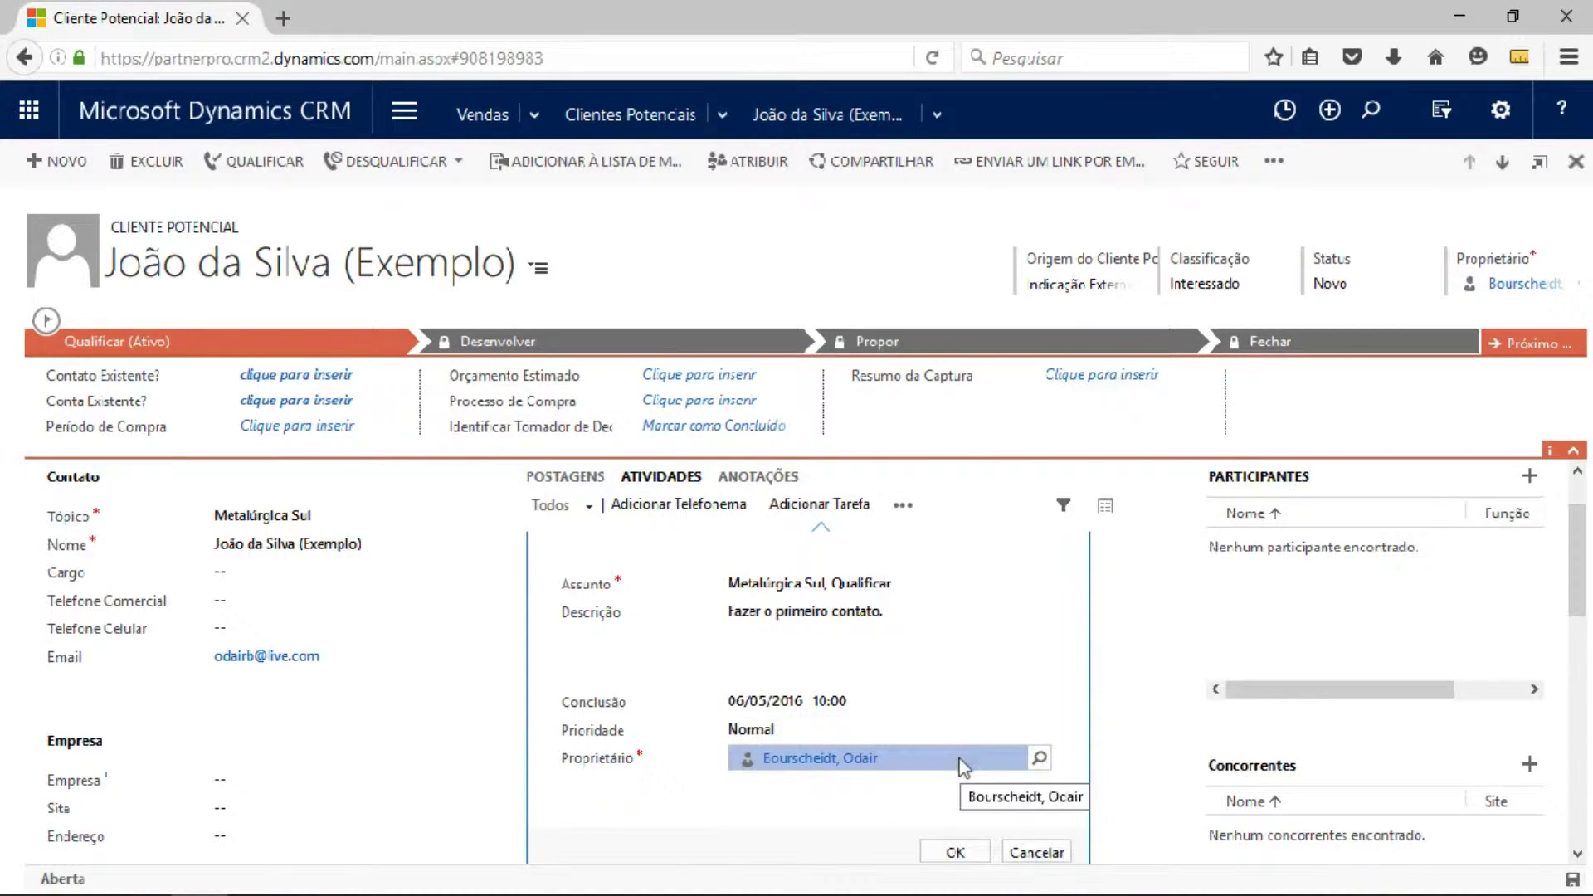
{"action": "type", "text": "rt, R"}
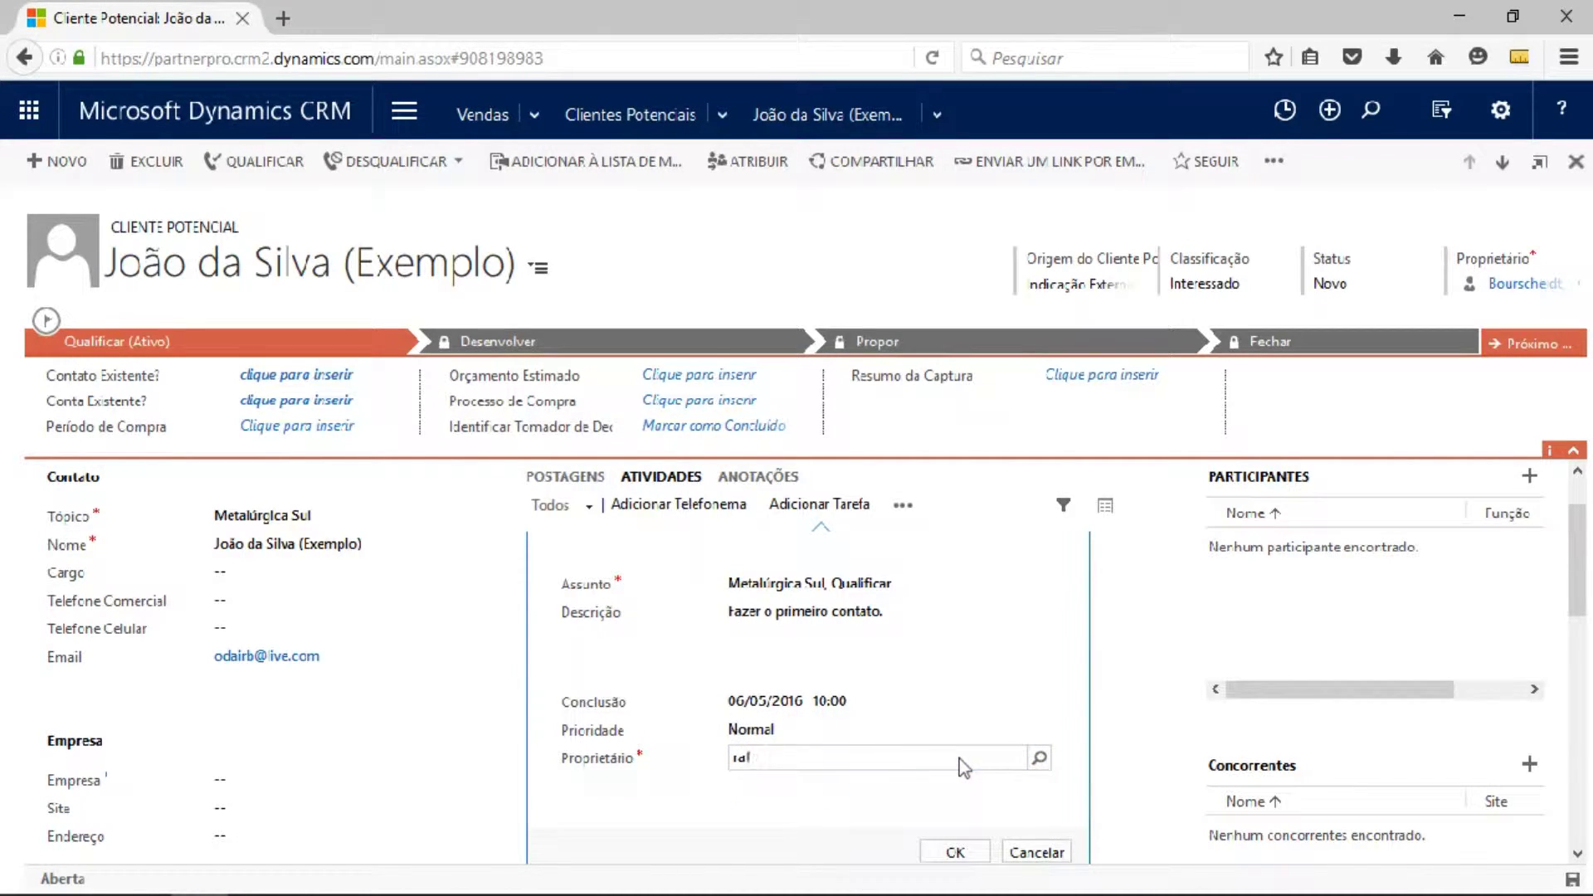
{"action": "type", "text": "afael"}
{"action": "key", "text": "Tab"}
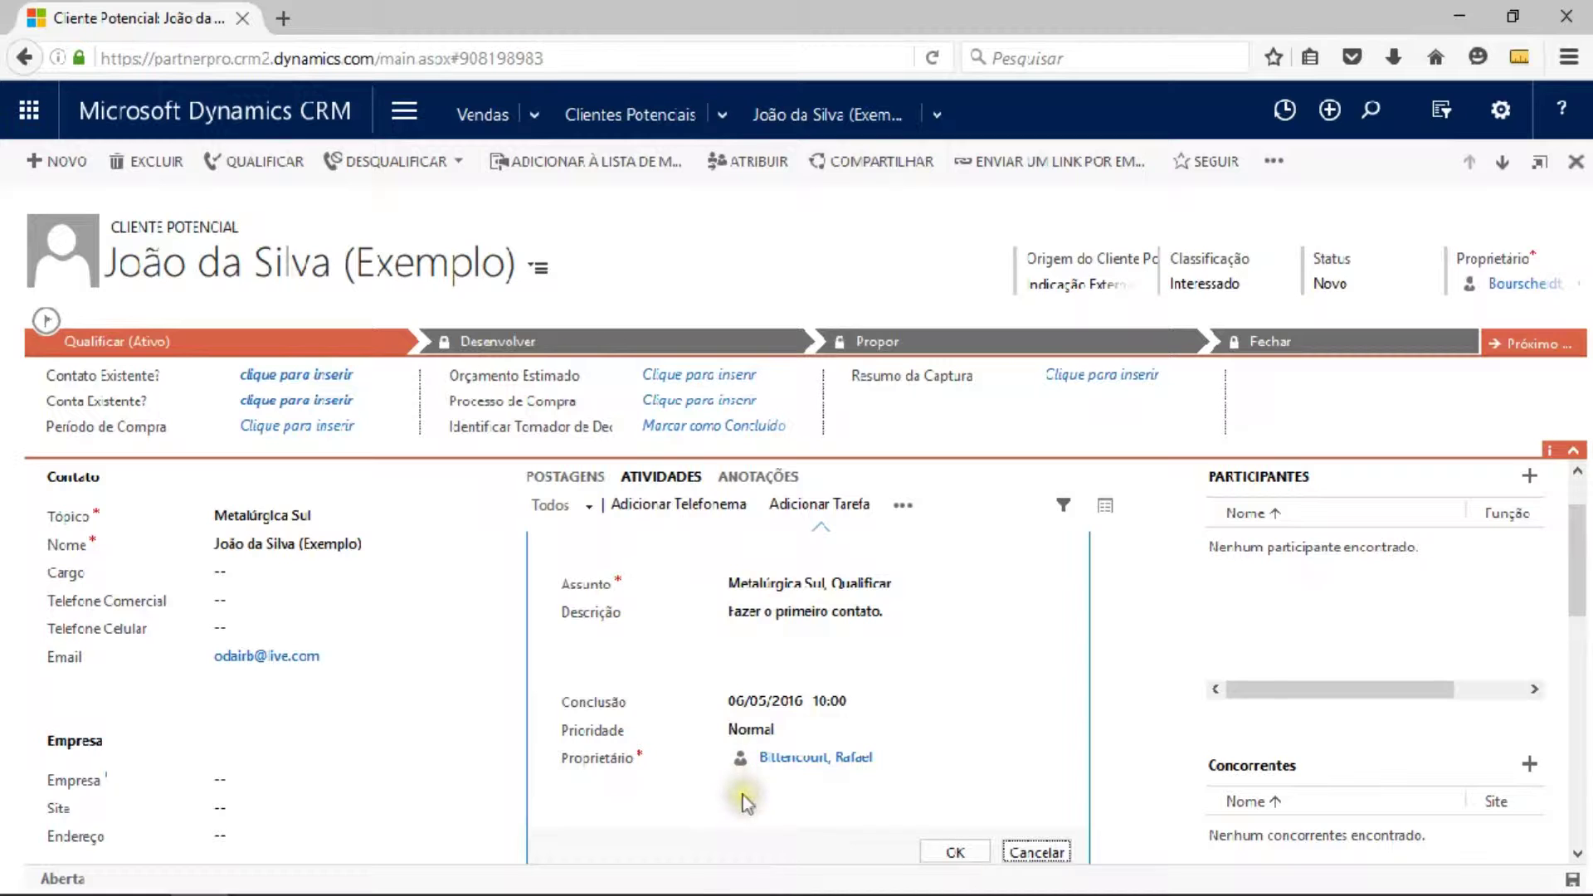
- Reassign the task to its original owner by entering the start of that user's name
{"action": "left_click", "coordinate": [928, 756]}
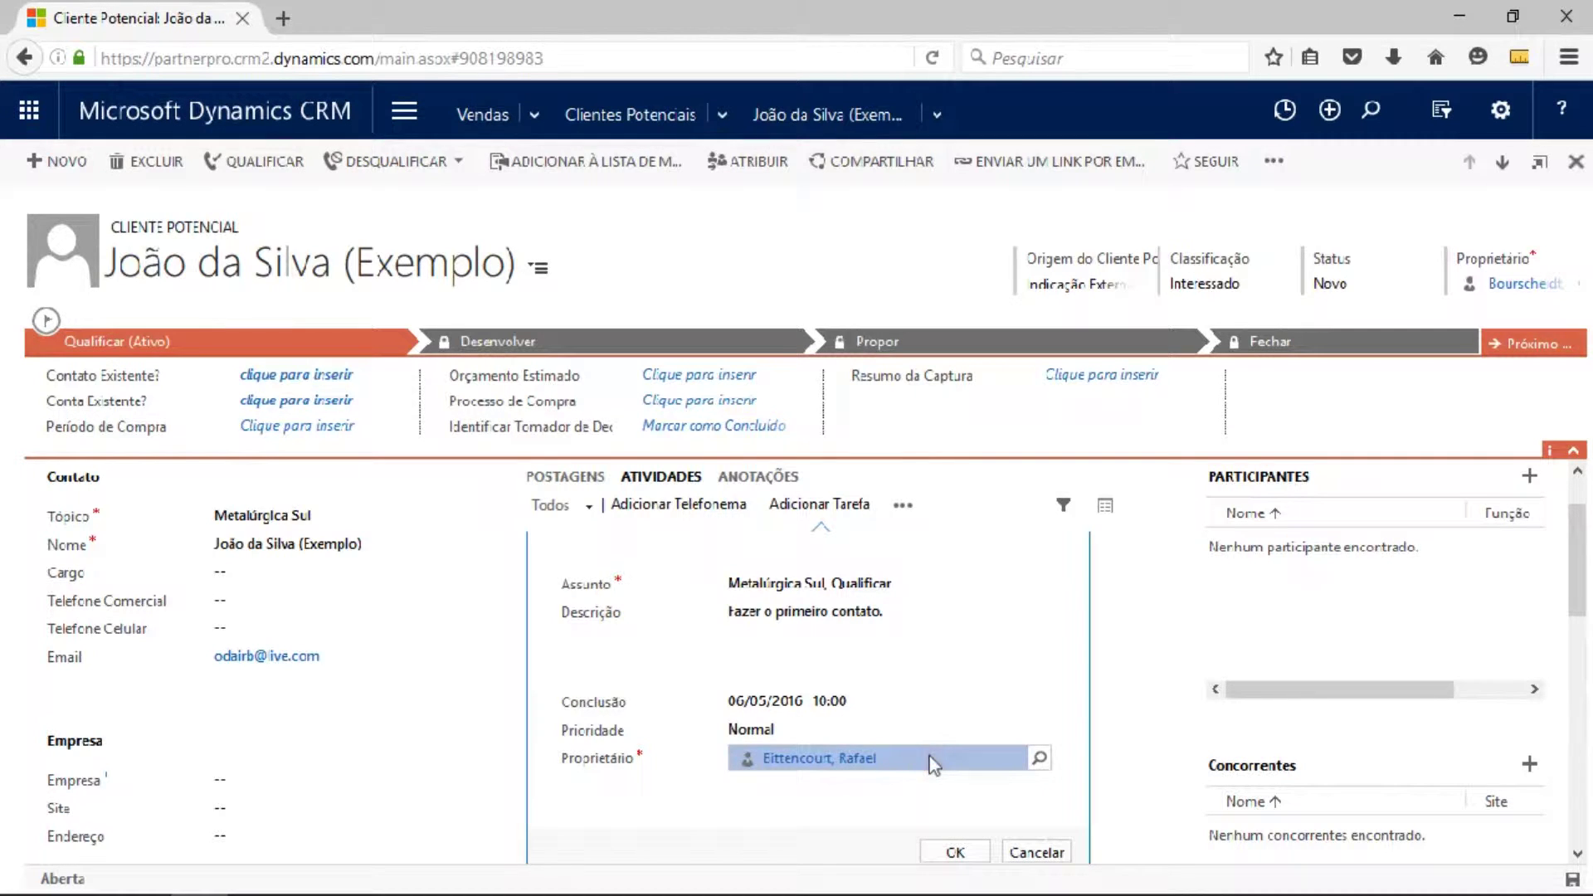
{"action": "type", "text": "oda"}
{"action": "key", "text": "Tab"}
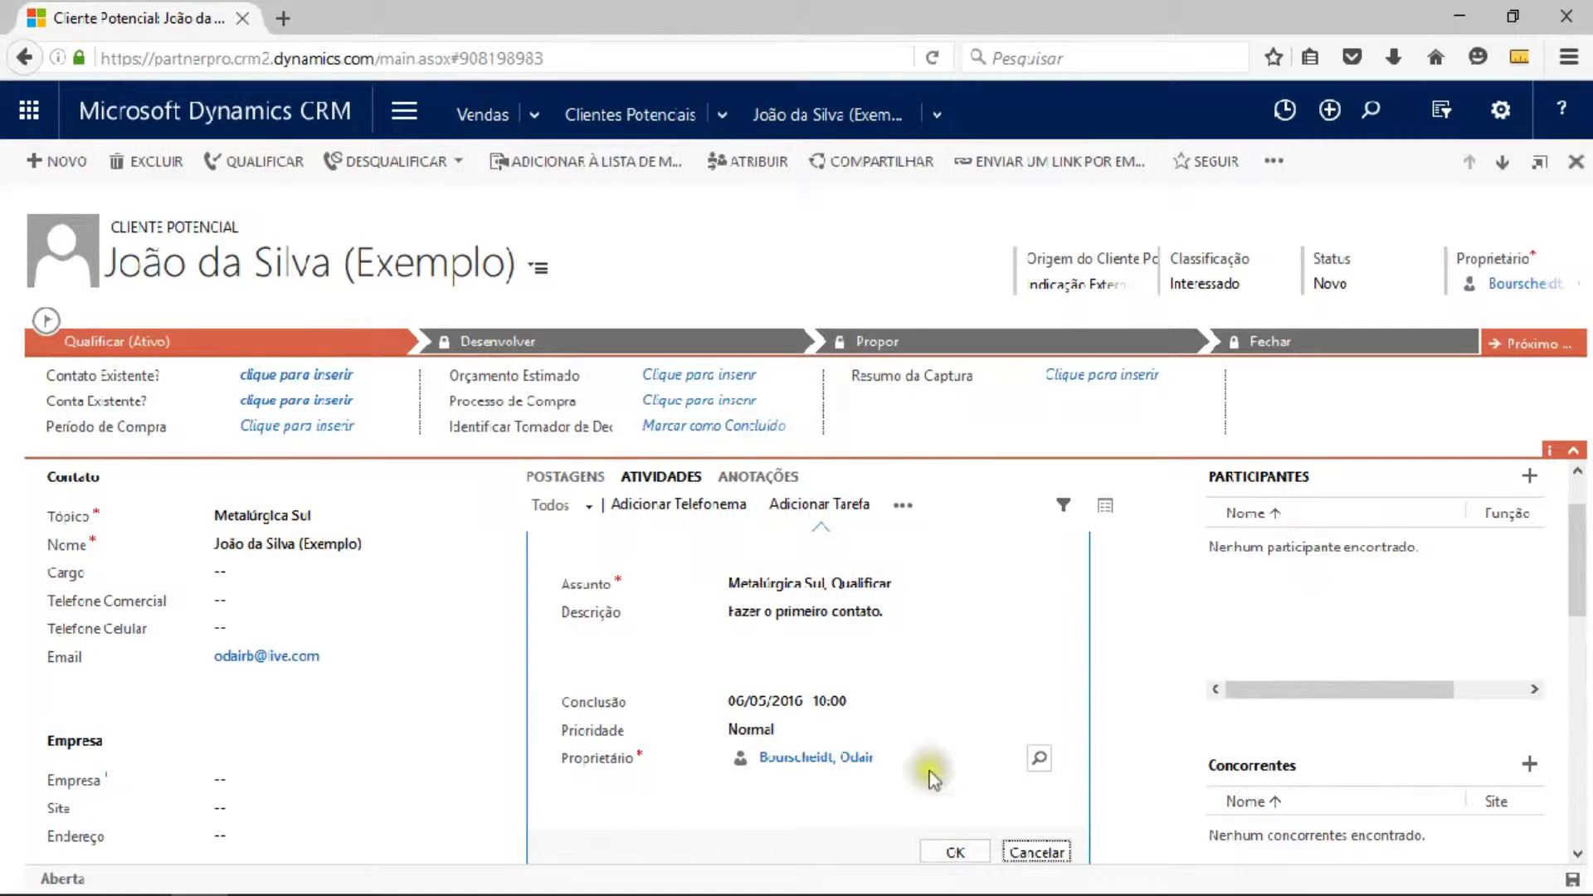
- Save the "Metalúrgica Sul, Qualificar" task to the lead's activities
{"action": "scroll", "coordinate": [899, 800], "scroll_direction": "down", "scroll_amount": 1}
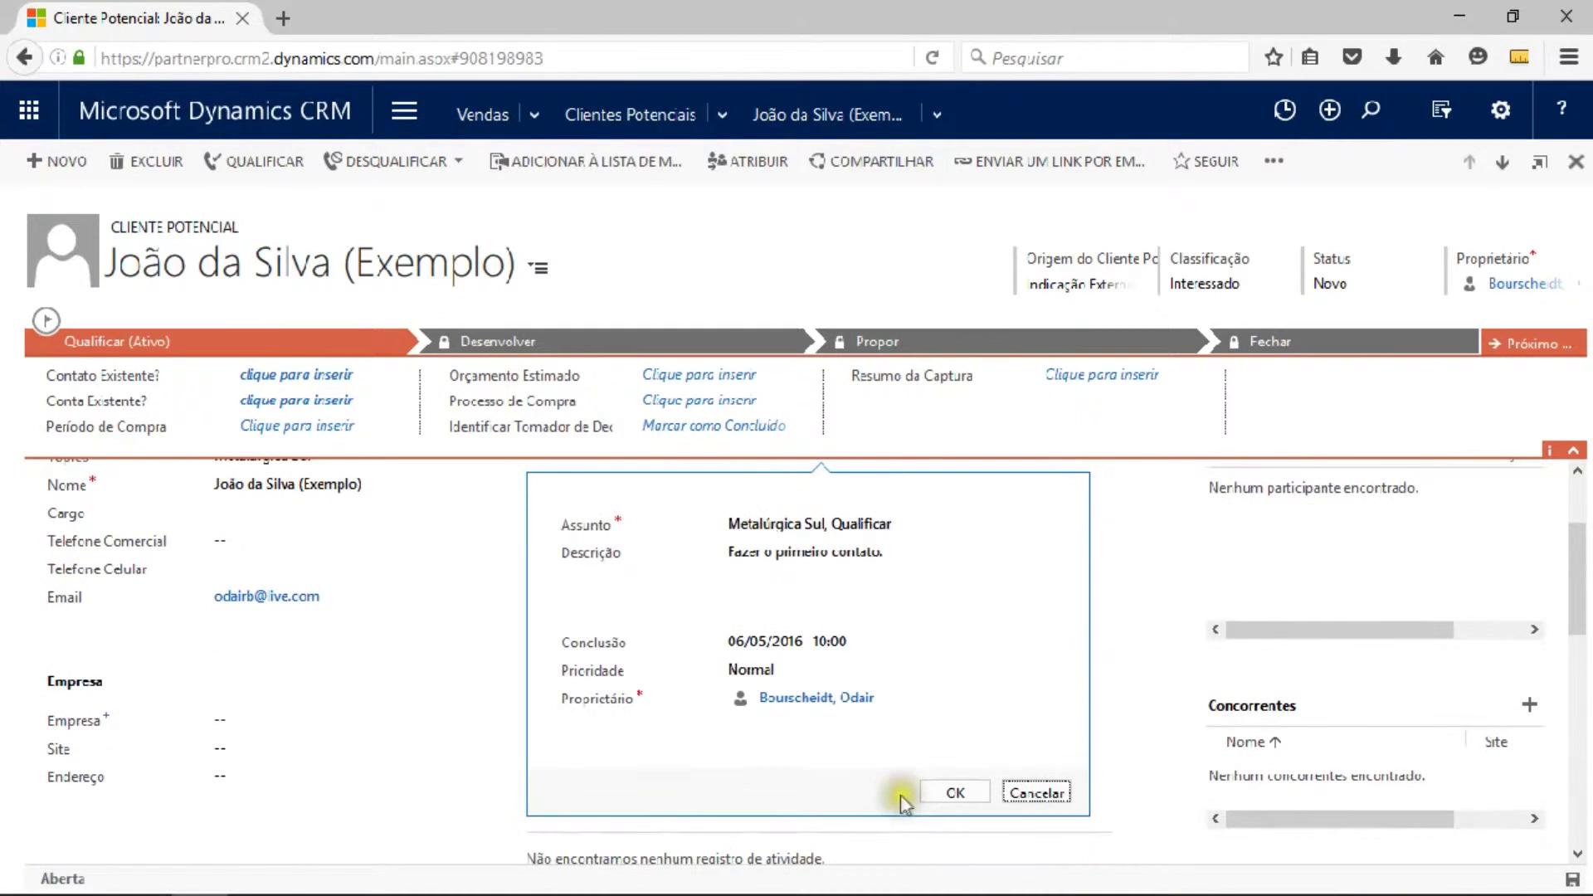
{"action": "left_click", "coordinate": [954, 794]}
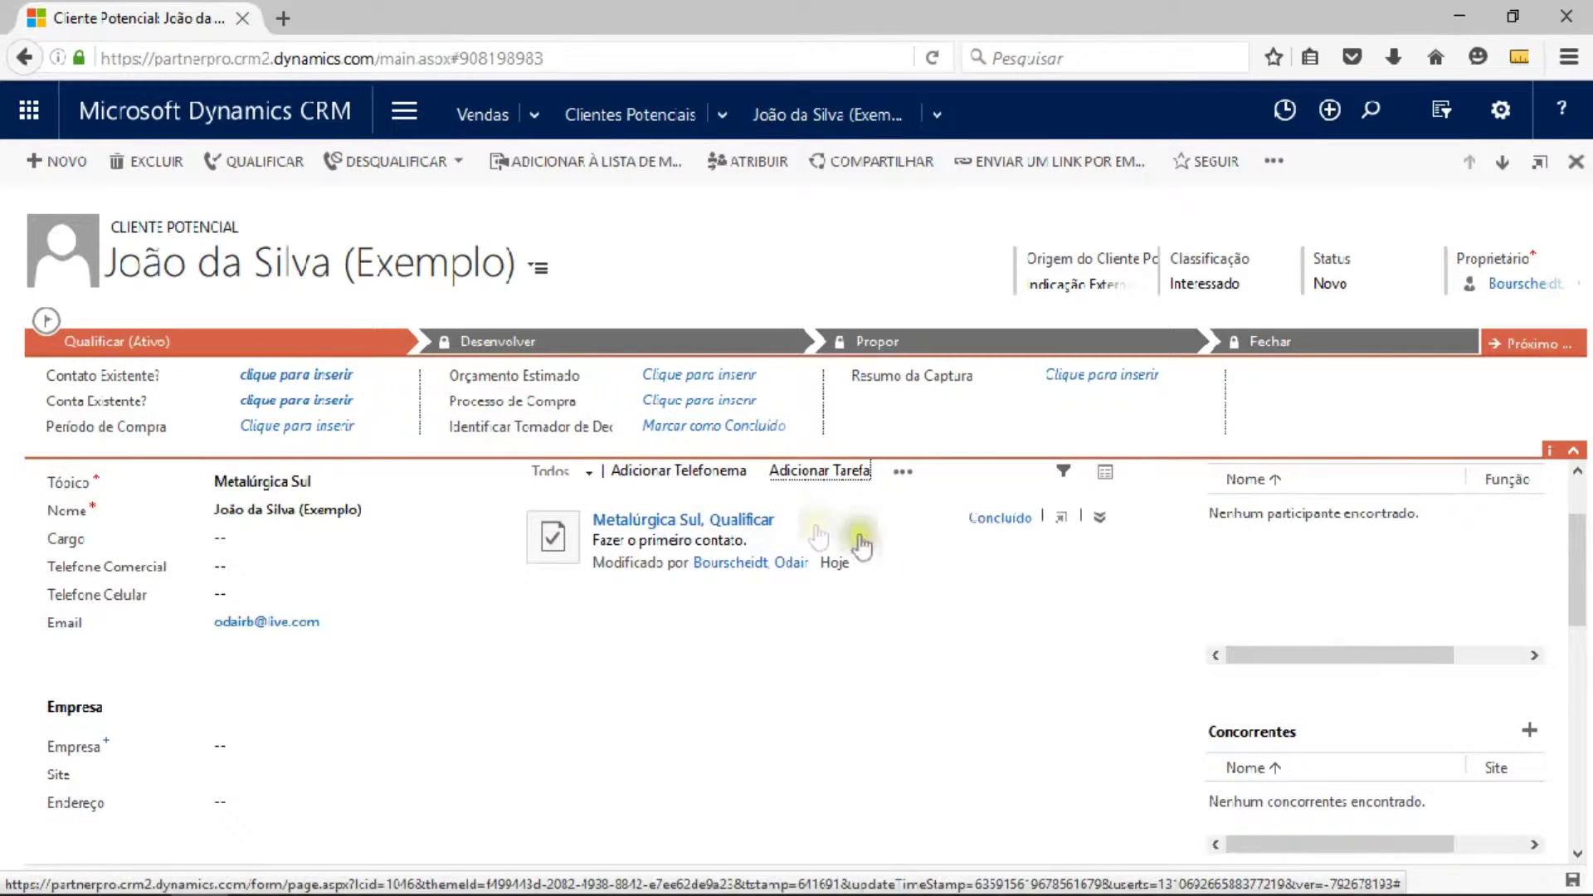
{"action": "scroll", "coordinate": [918, 629], "scroll_direction": "up", "scroll_amount": 1}
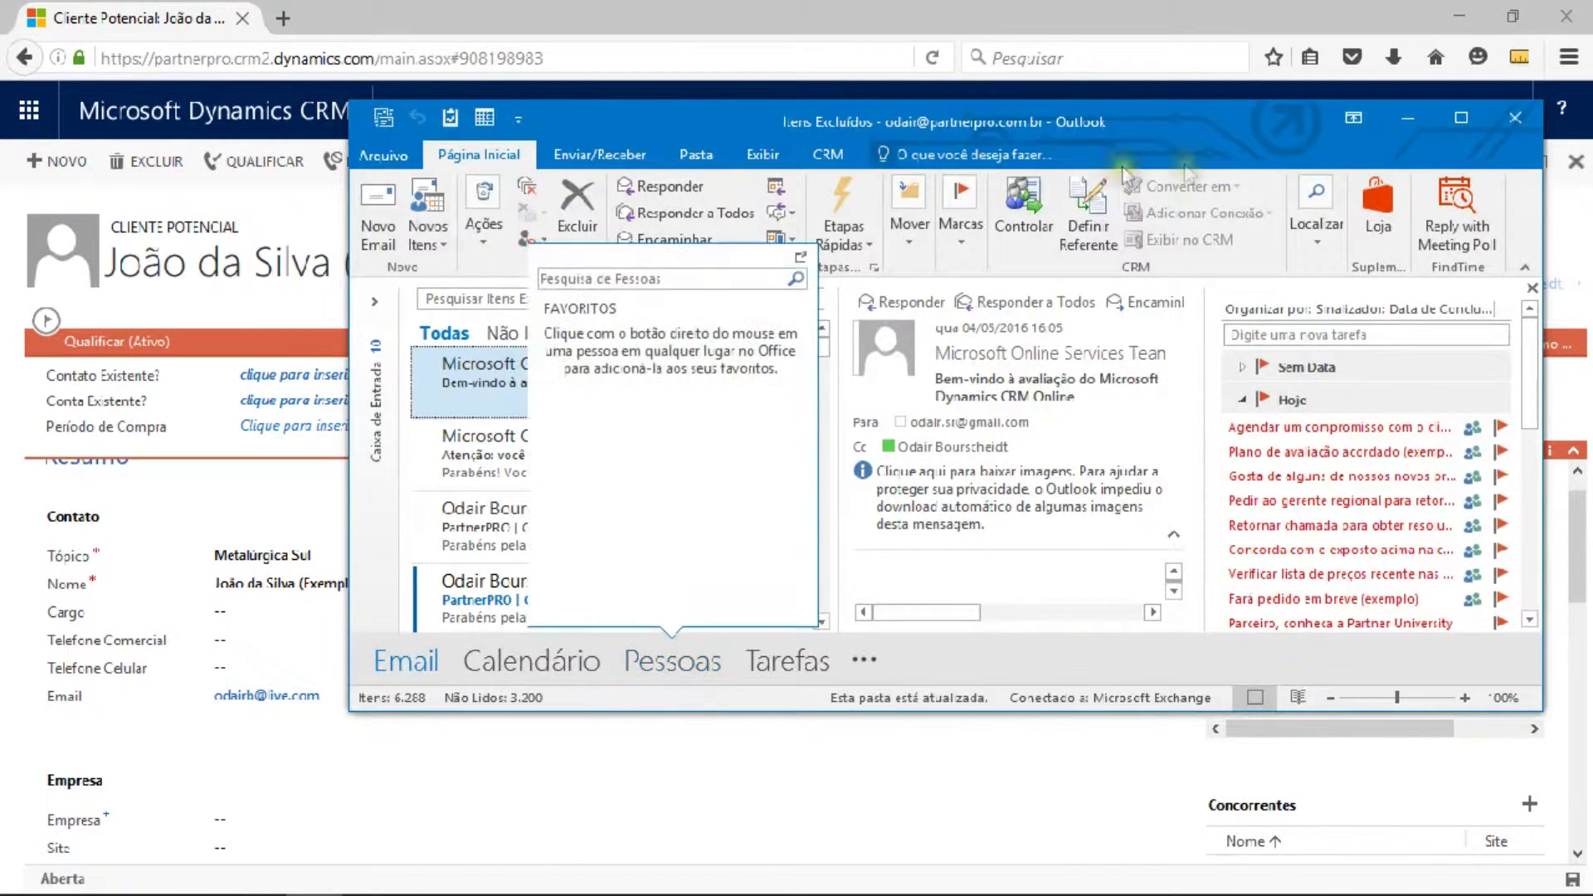
- Switch to Outlook in a maximized window and synchronize it with the CRM
{"action": "left_click", "coordinate": [1465, 118]}
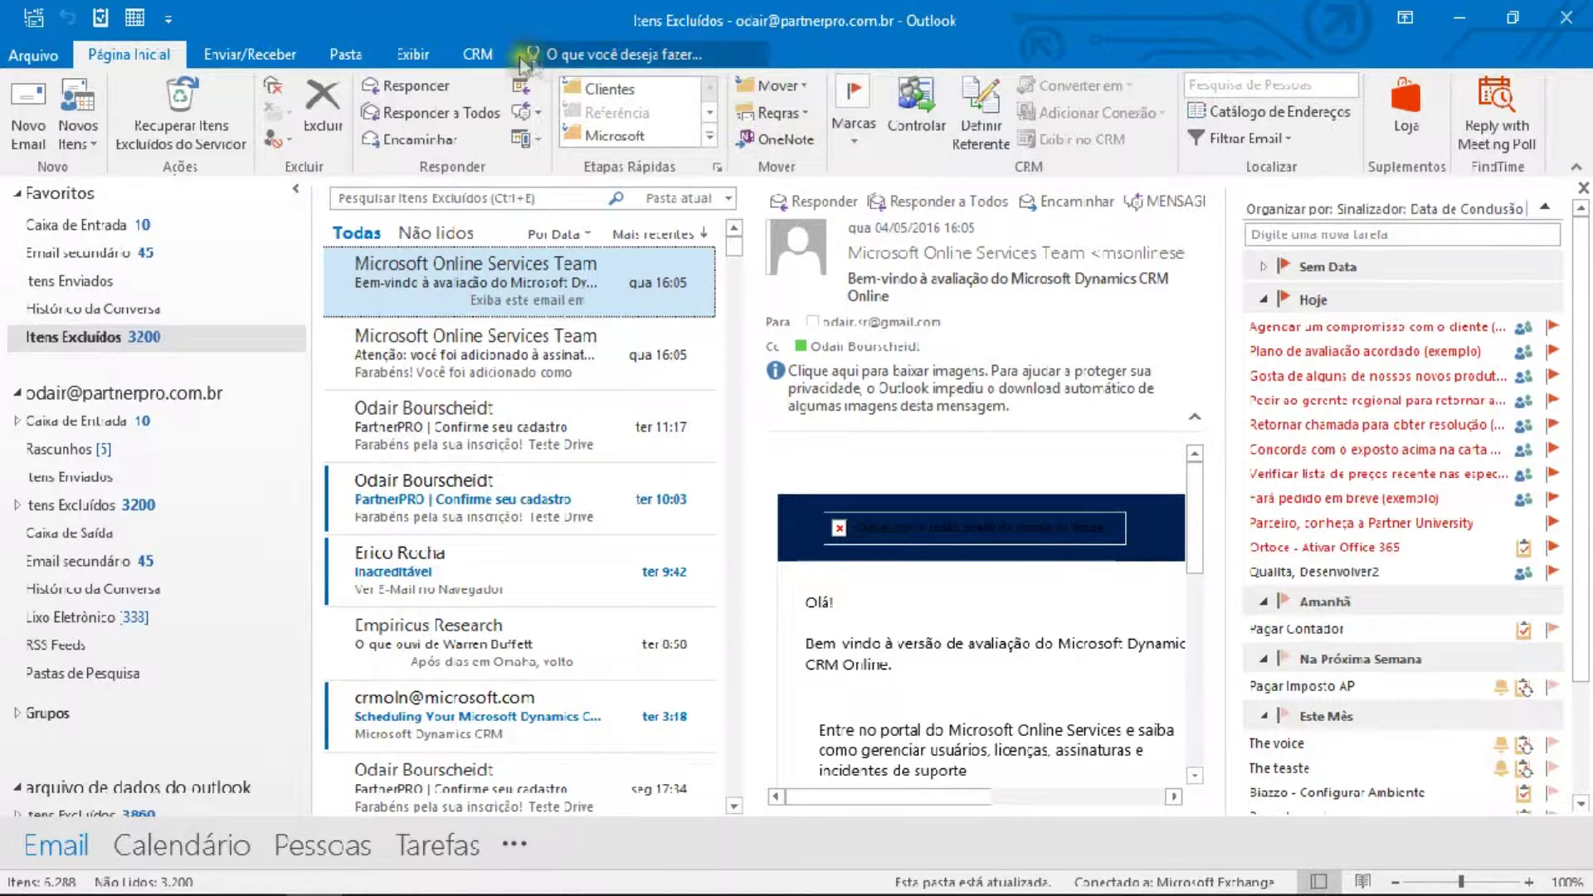
{"action": "left_click", "coordinate": [478, 55]}
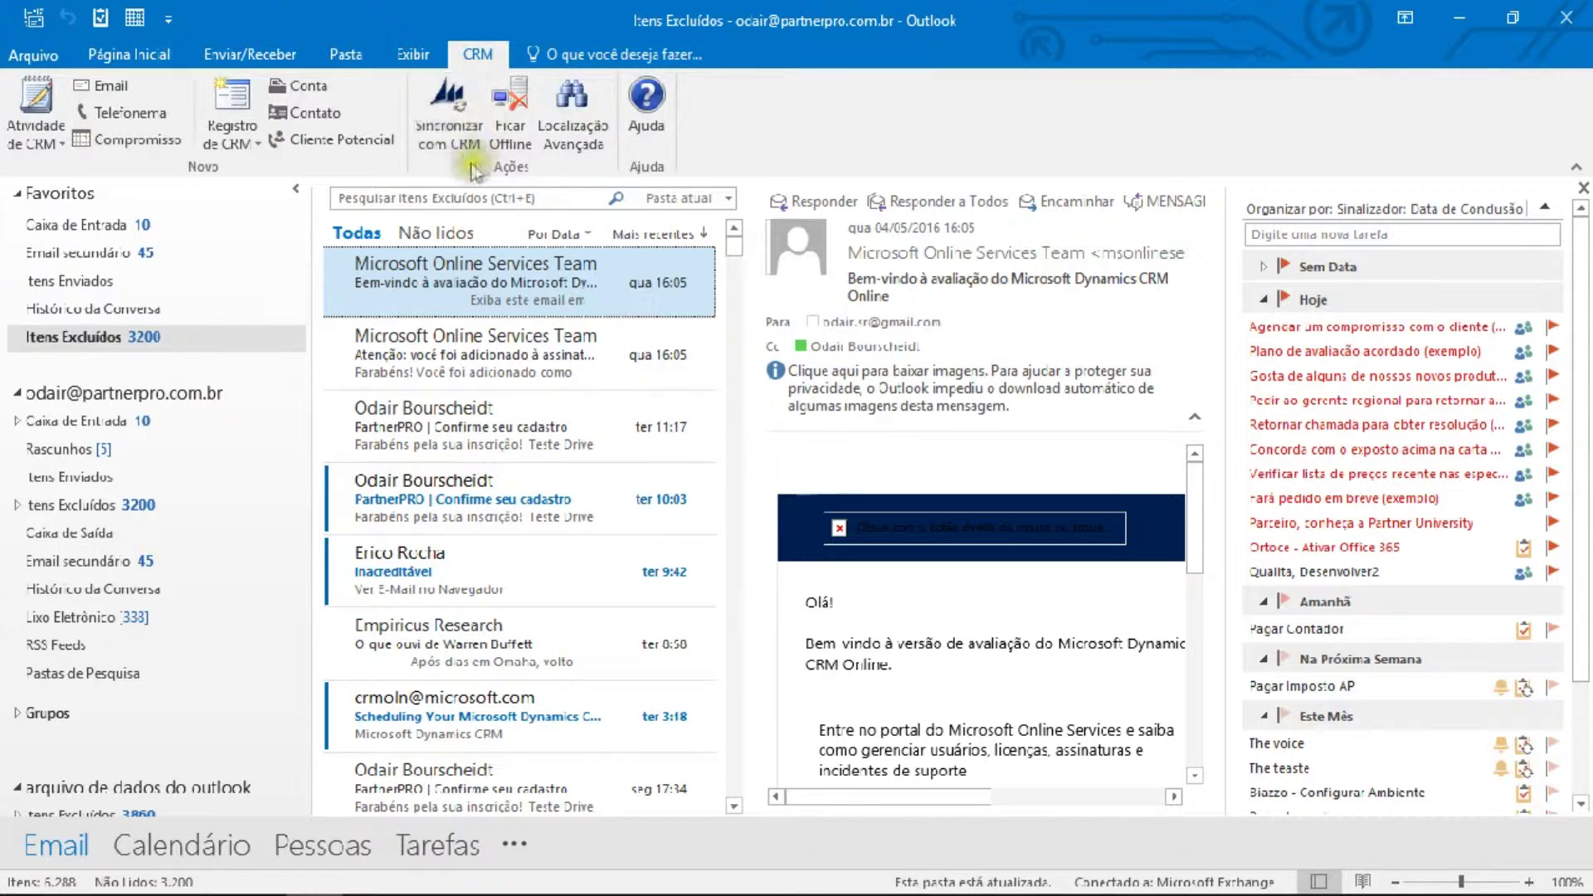
{"action": "left_click", "coordinate": [452, 112]}
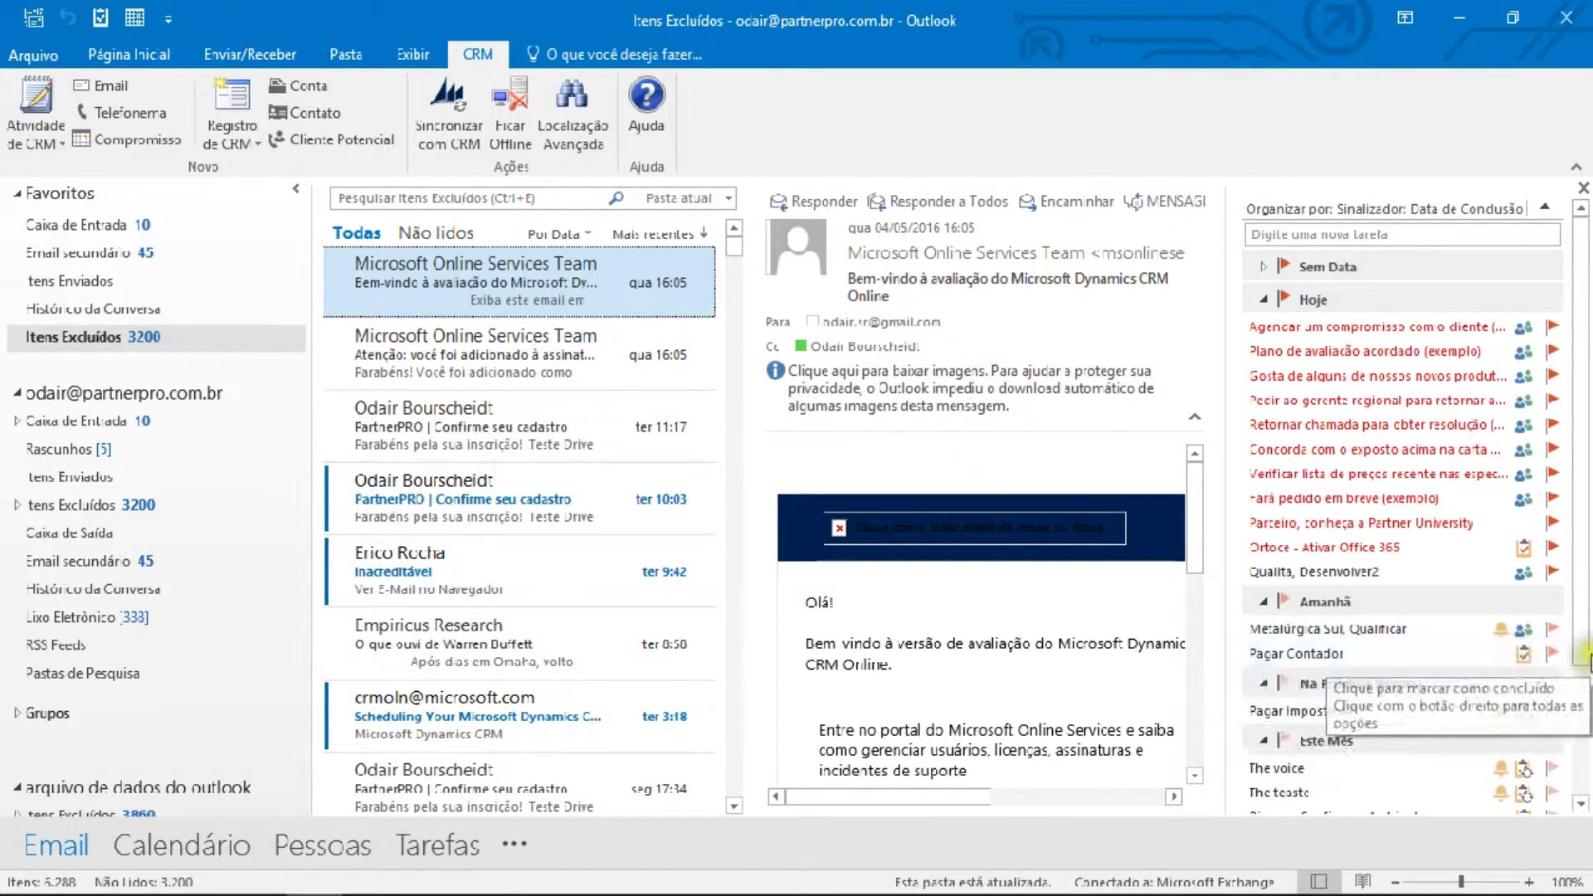
- Locate the "Metalúrgica Sul, Qualificar" task under Amanhã in the Outlook task list
{"action": "left_click", "coordinate": [1455, 628]}
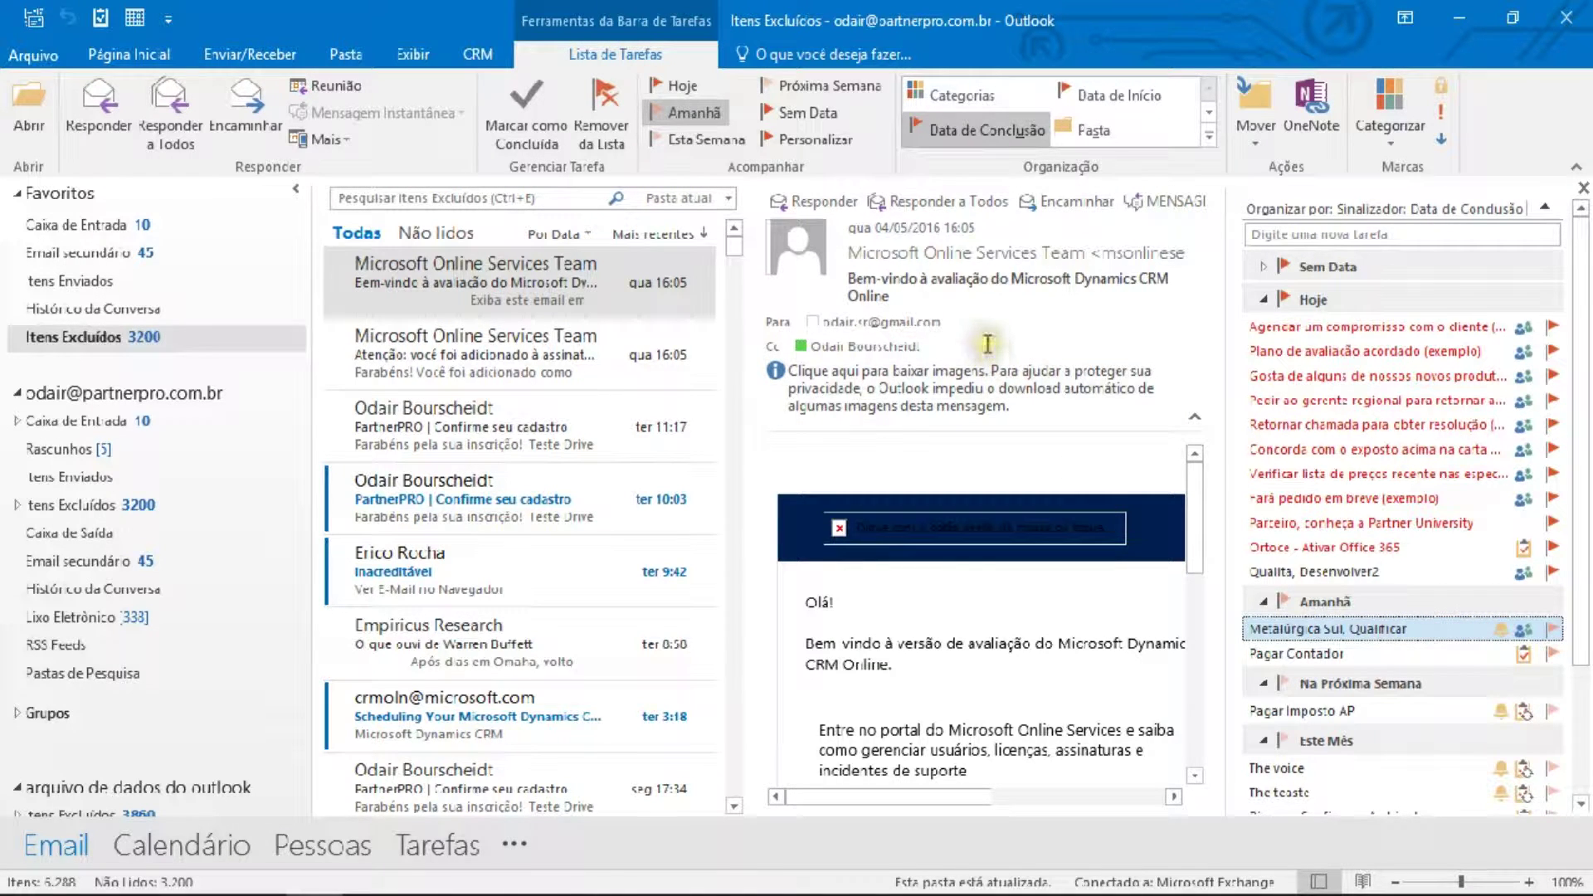
{"action": "mouse_move", "coordinate": [878, 332]}
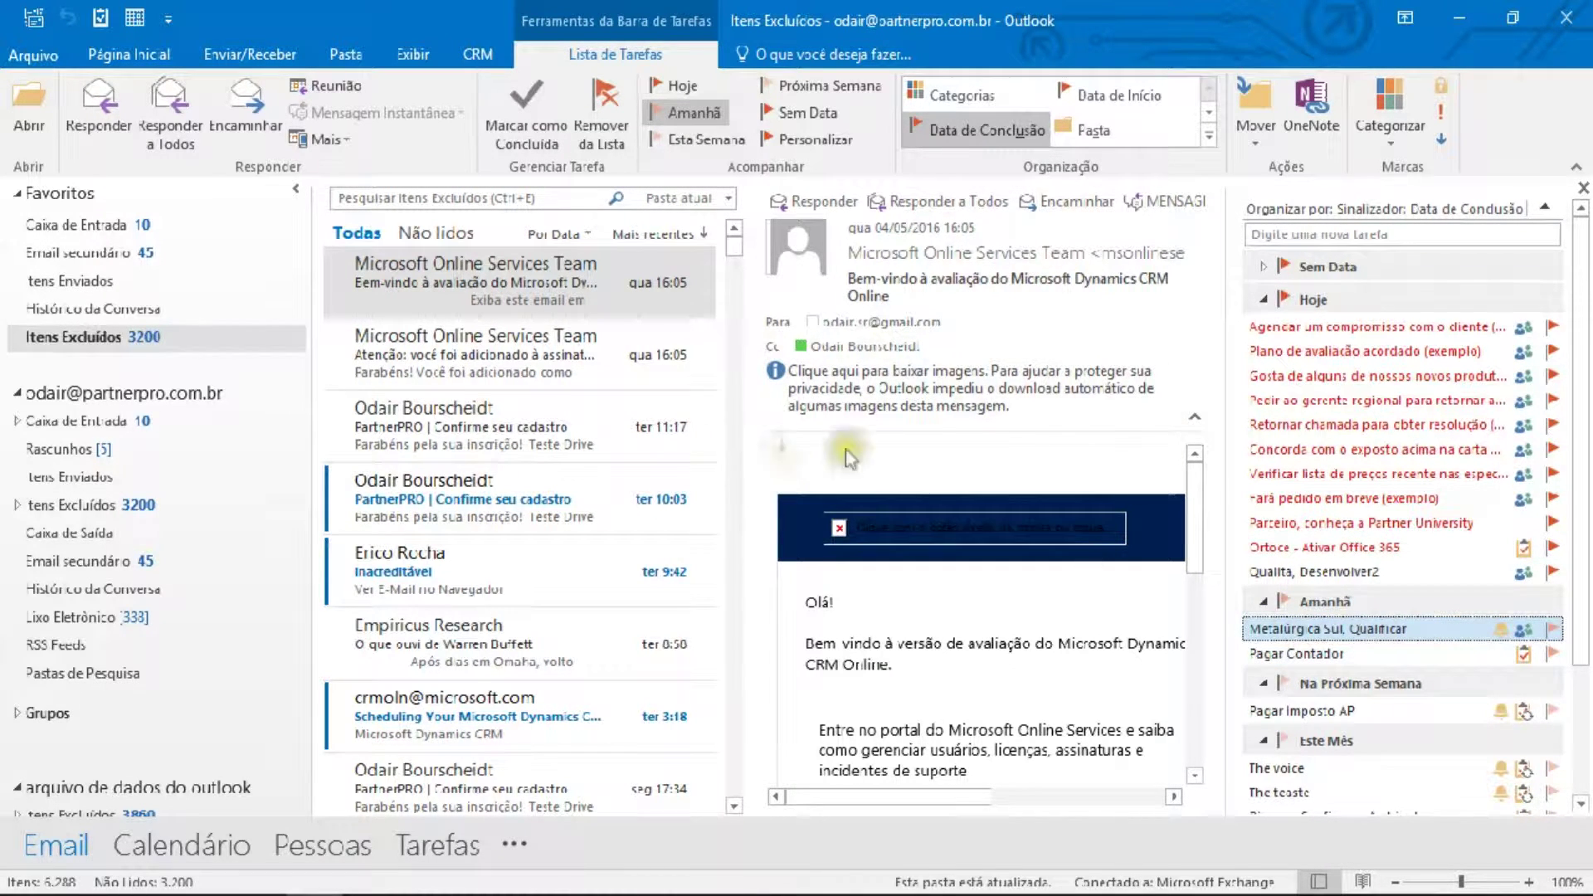
{"action": "left_click", "coordinate": [501, 257]}
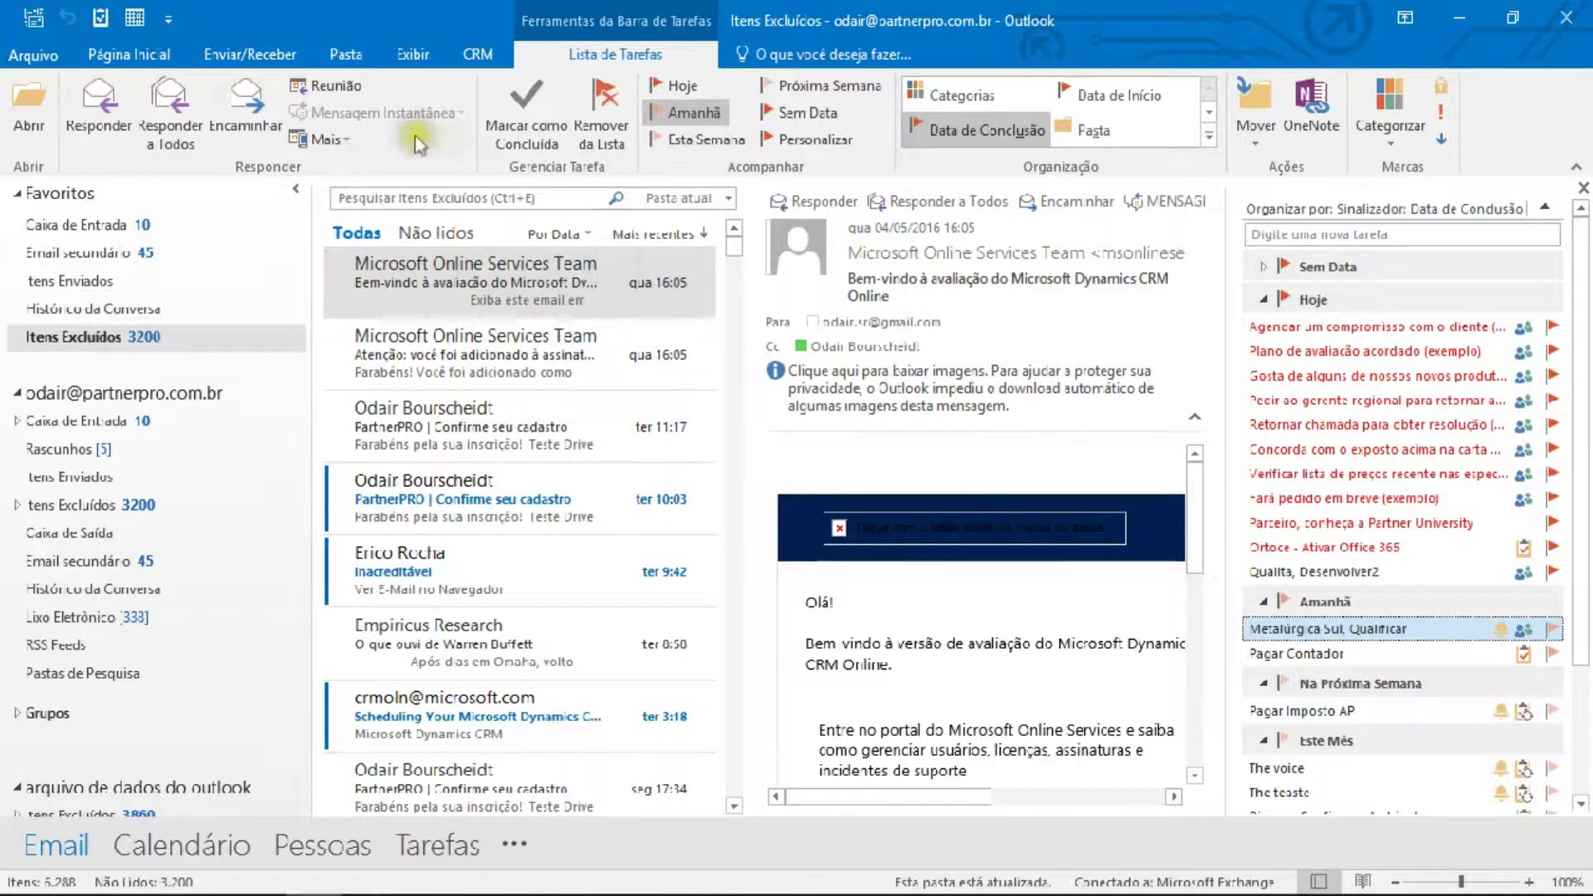
- Start a new email to the lead's address with the subject "Contato" followed by the sender's first name
{"action": "left_click", "coordinate": [156, 55]}
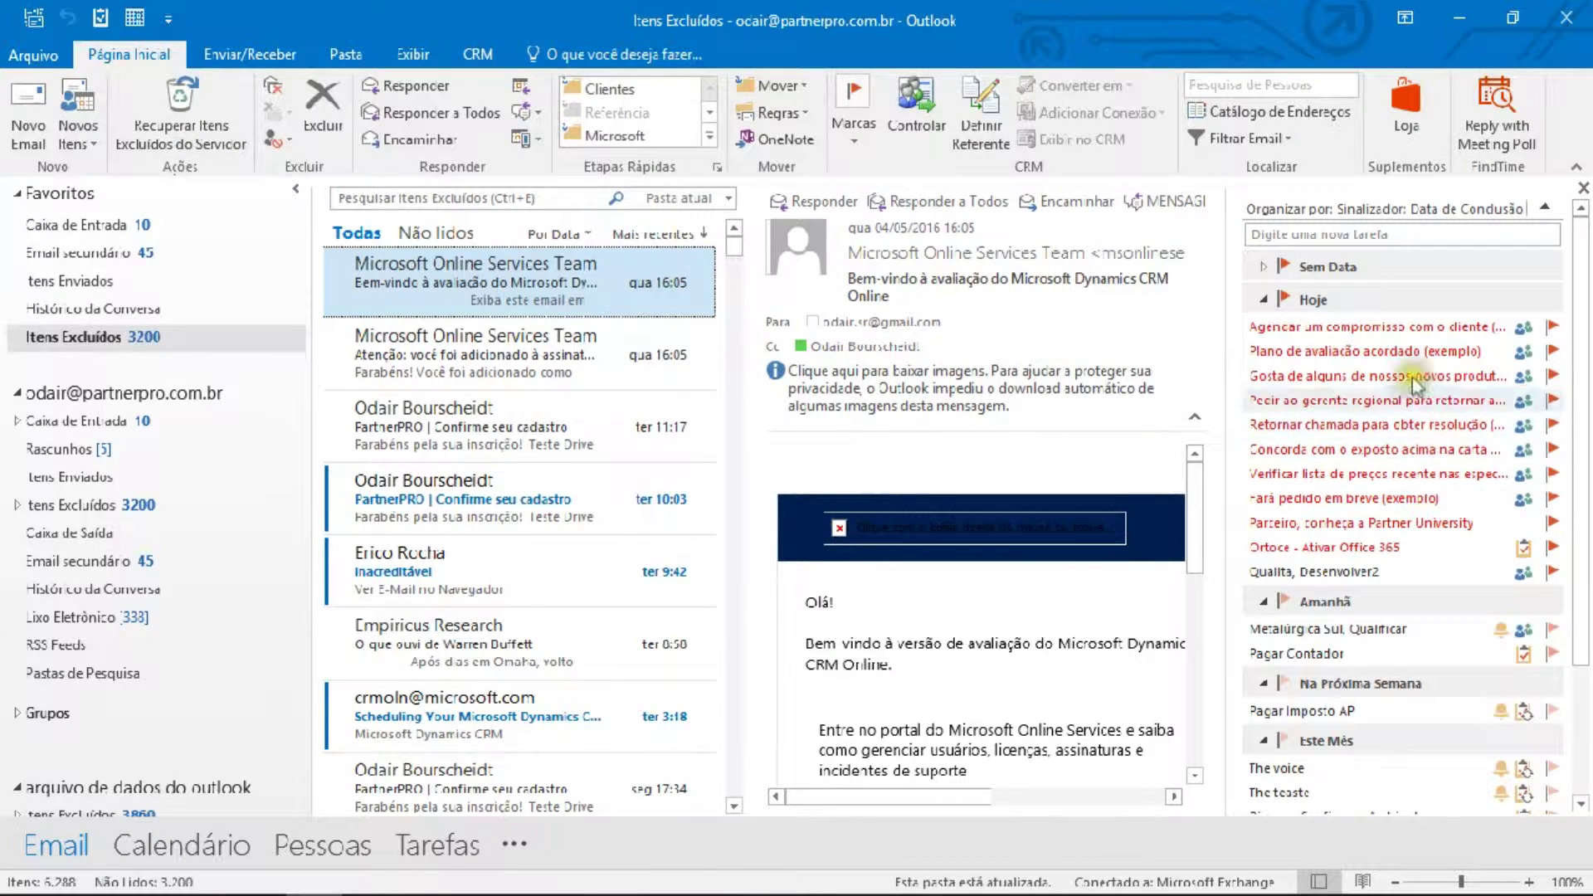
{"action": "left_click", "coordinate": [31, 125]}
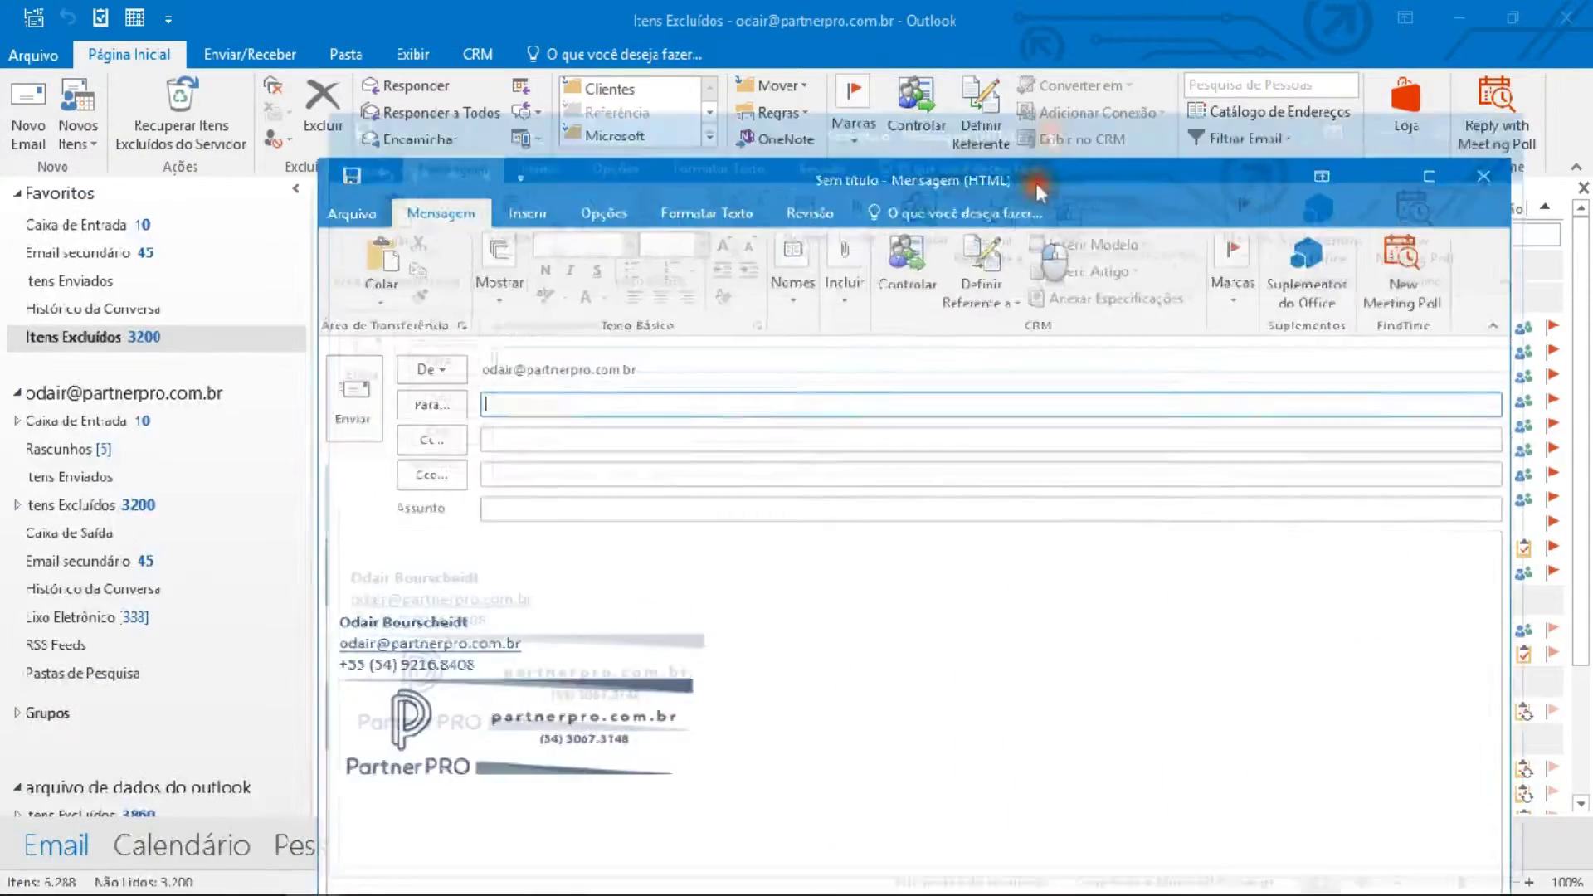
{"action": "left_click_drag", "start_coordinate": [1034, 180], "coordinate": [972, 80]}
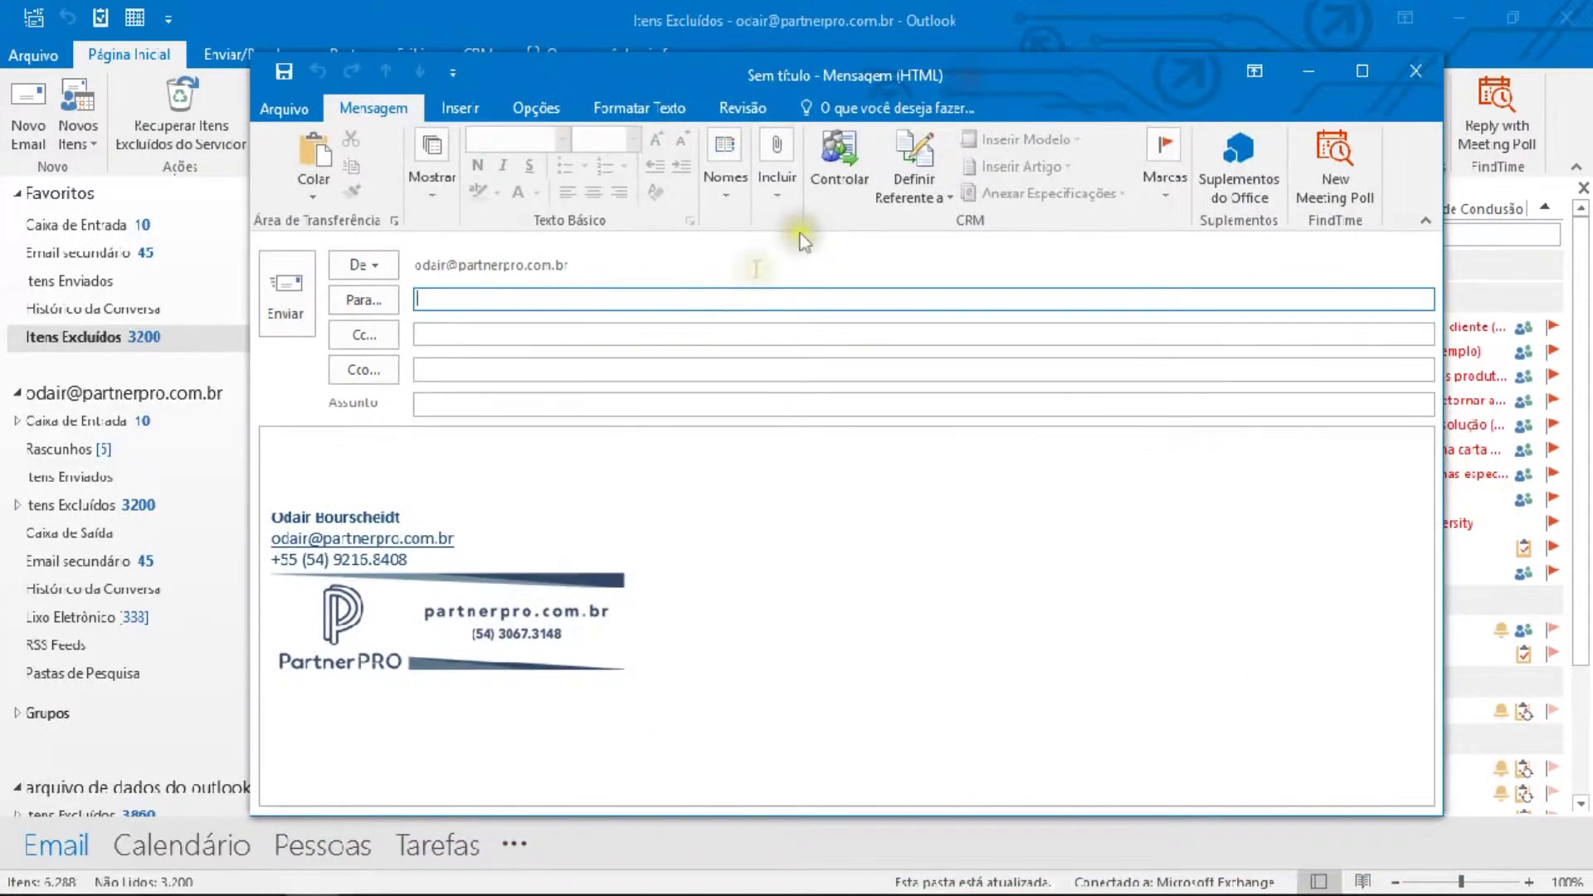
{"action": "type", "text": "od"}
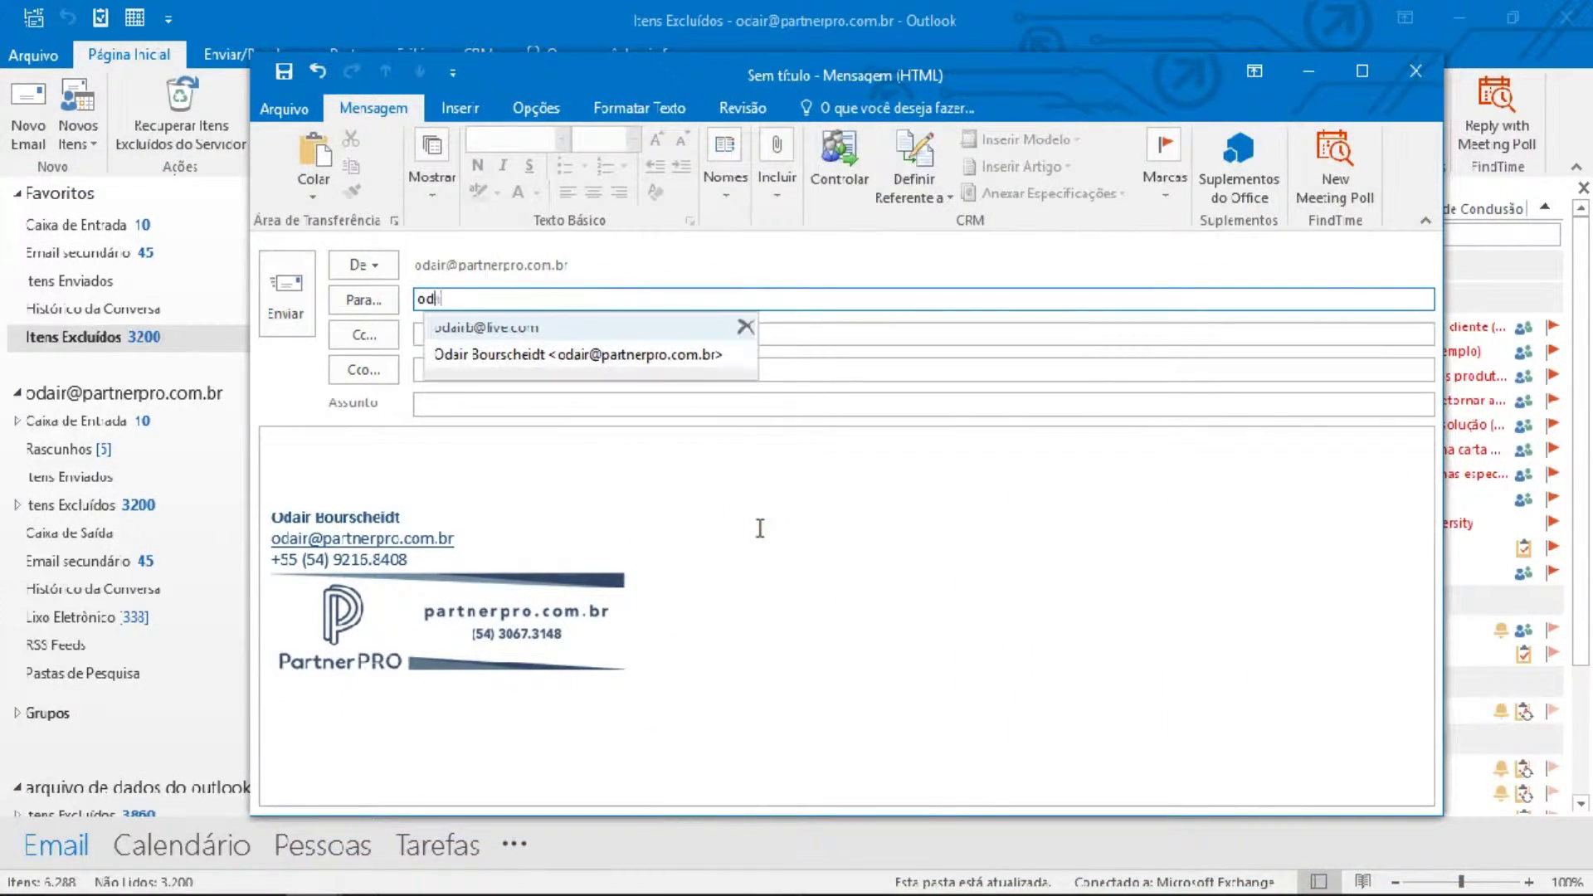
{"action": "type", "text": "a"}
{"action": "left_click", "coordinate": [587, 326]}
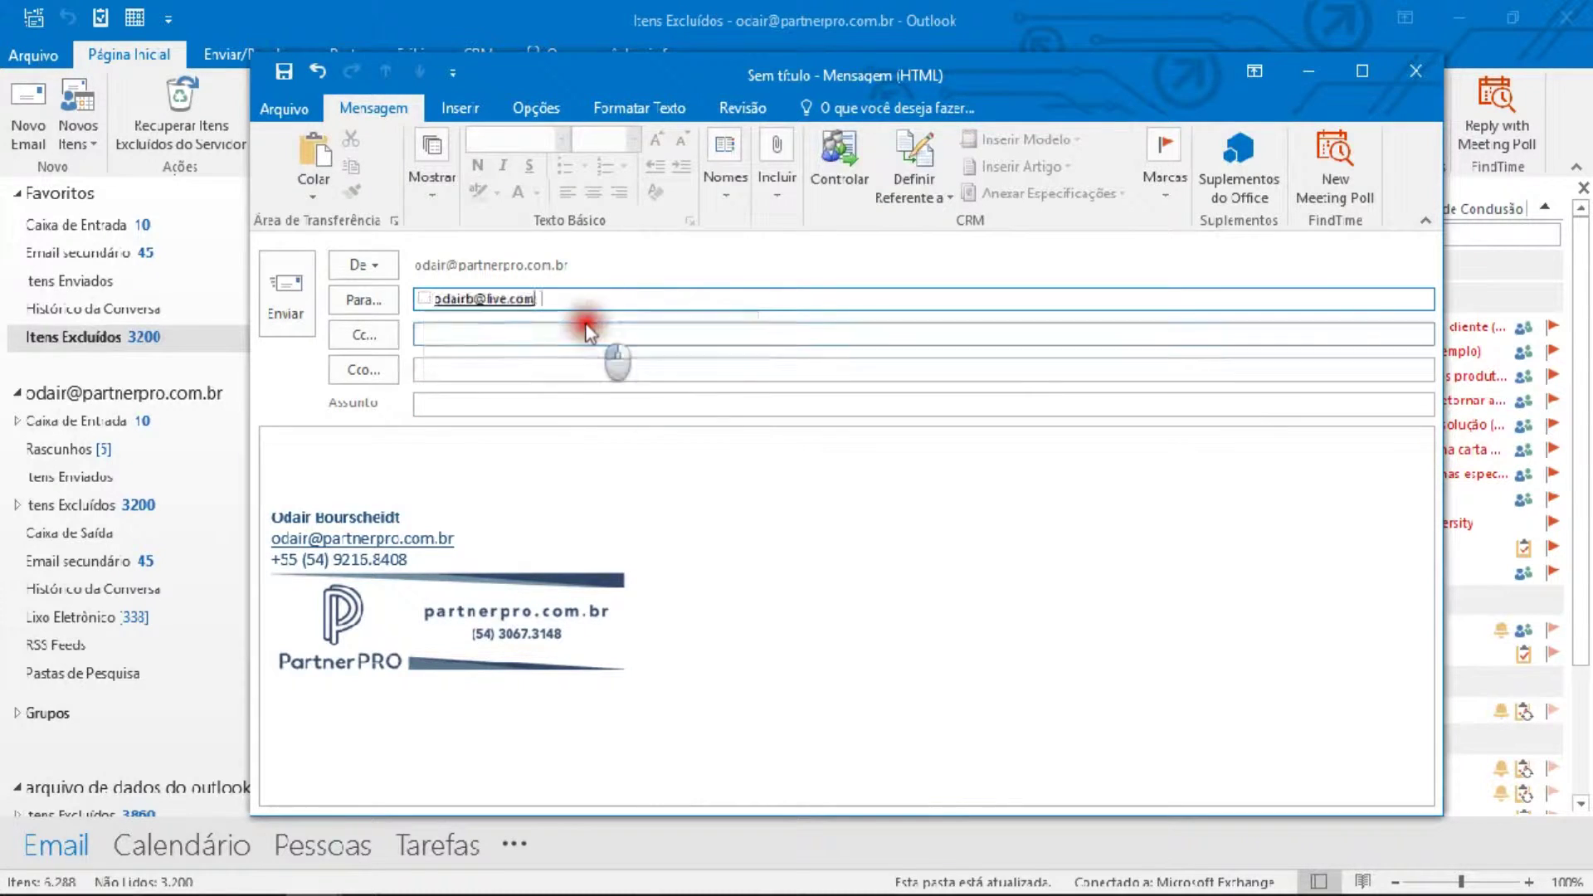
{"action": "left_click", "coordinate": [572, 407]}
{"action": "left_click", "coordinate": [518, 401]}
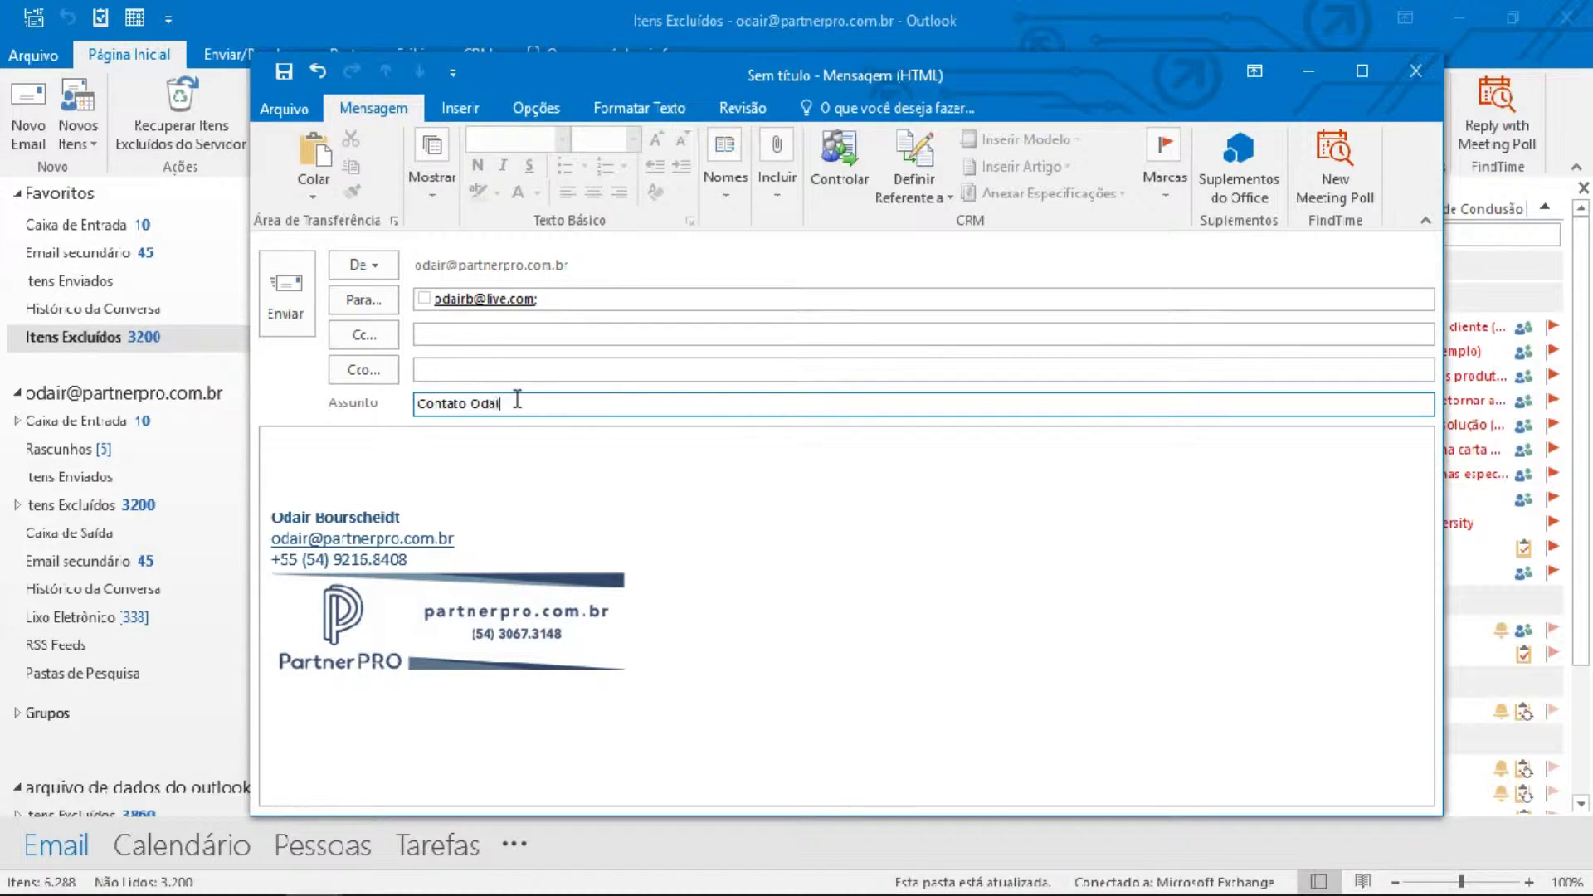
{"action": "key", "text": "Tab"}
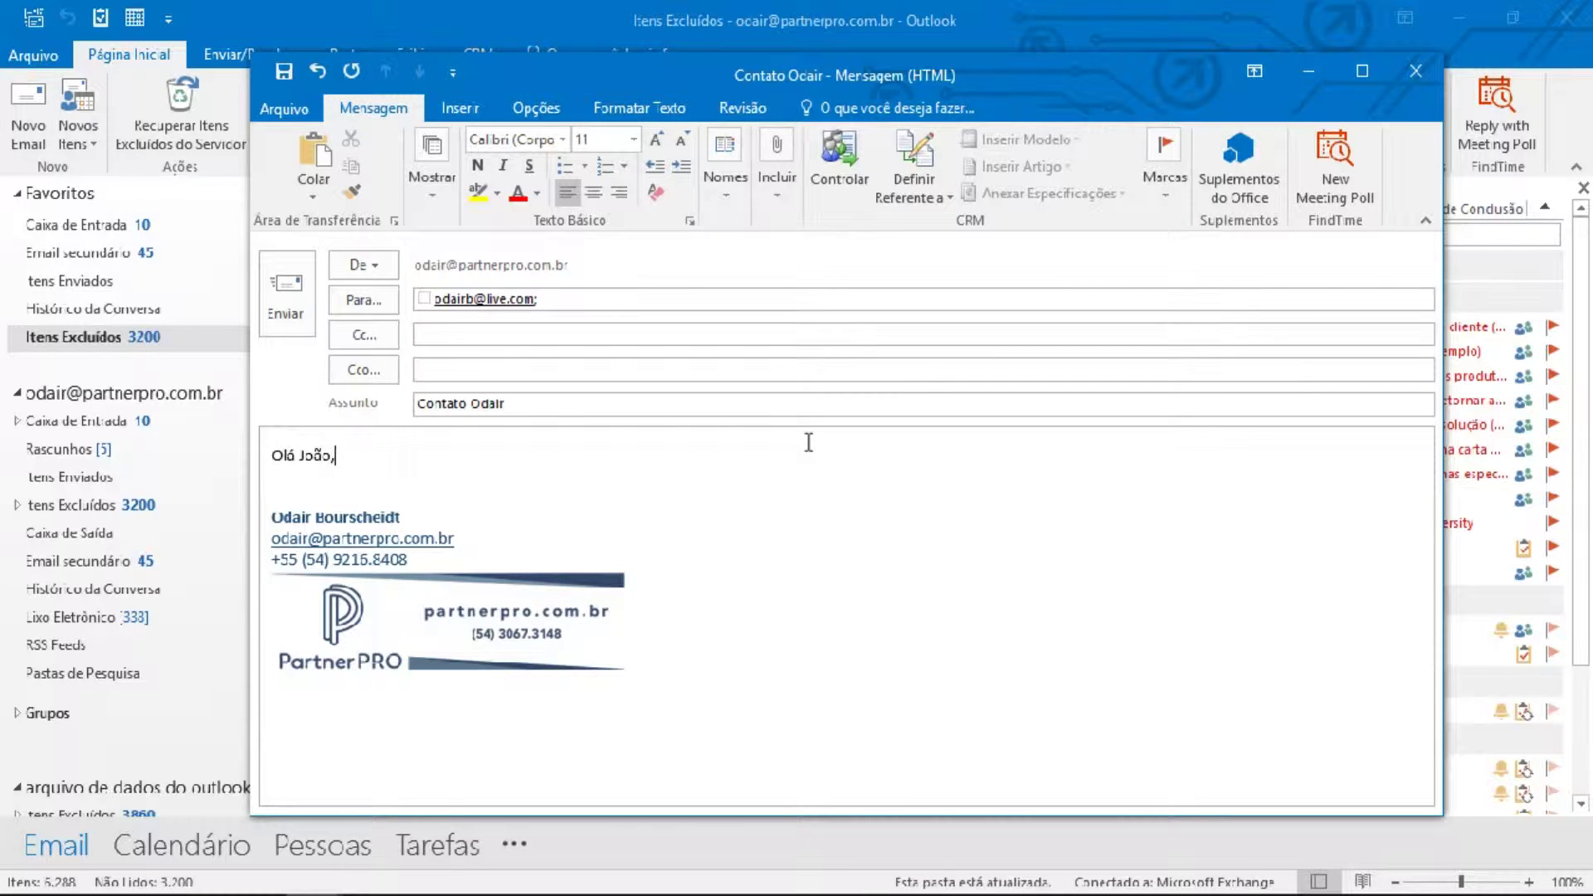
- Write a message greeting the lead by first name, mentioning who made the referral, adding "gostaria de marcar uma reunião." and closing with "Abraço,"
{"action": "type", "text": "Olá João,"}
{"action": "key", "text": "Return"}
{"action": "key", "text": "Return"}
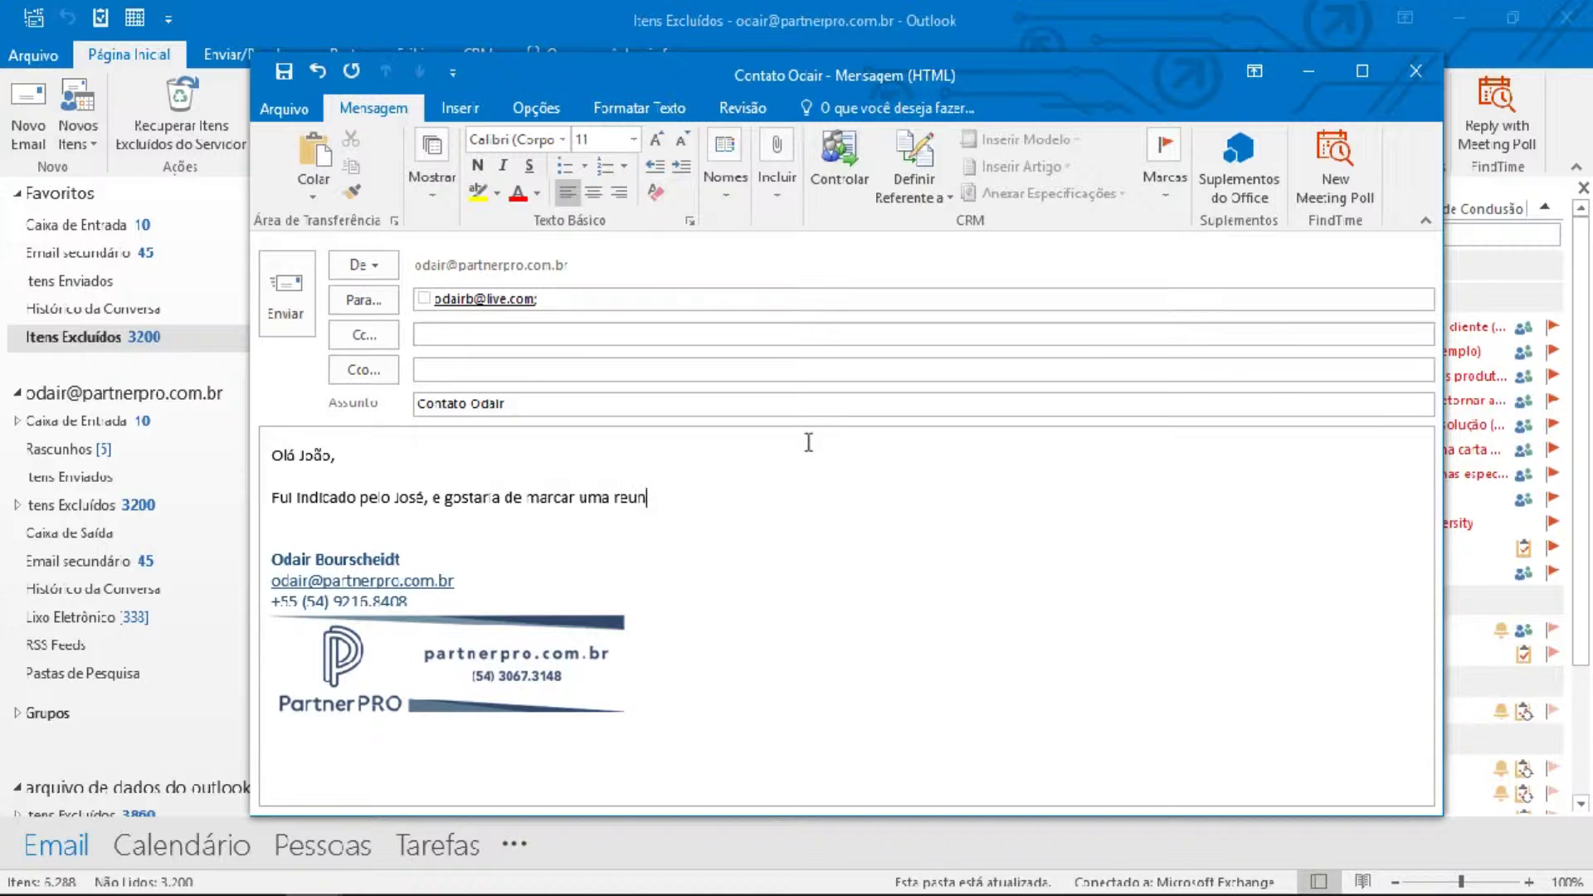
{"action": "key", "text": "Return"}
{"action": "key", "text": "Return"}
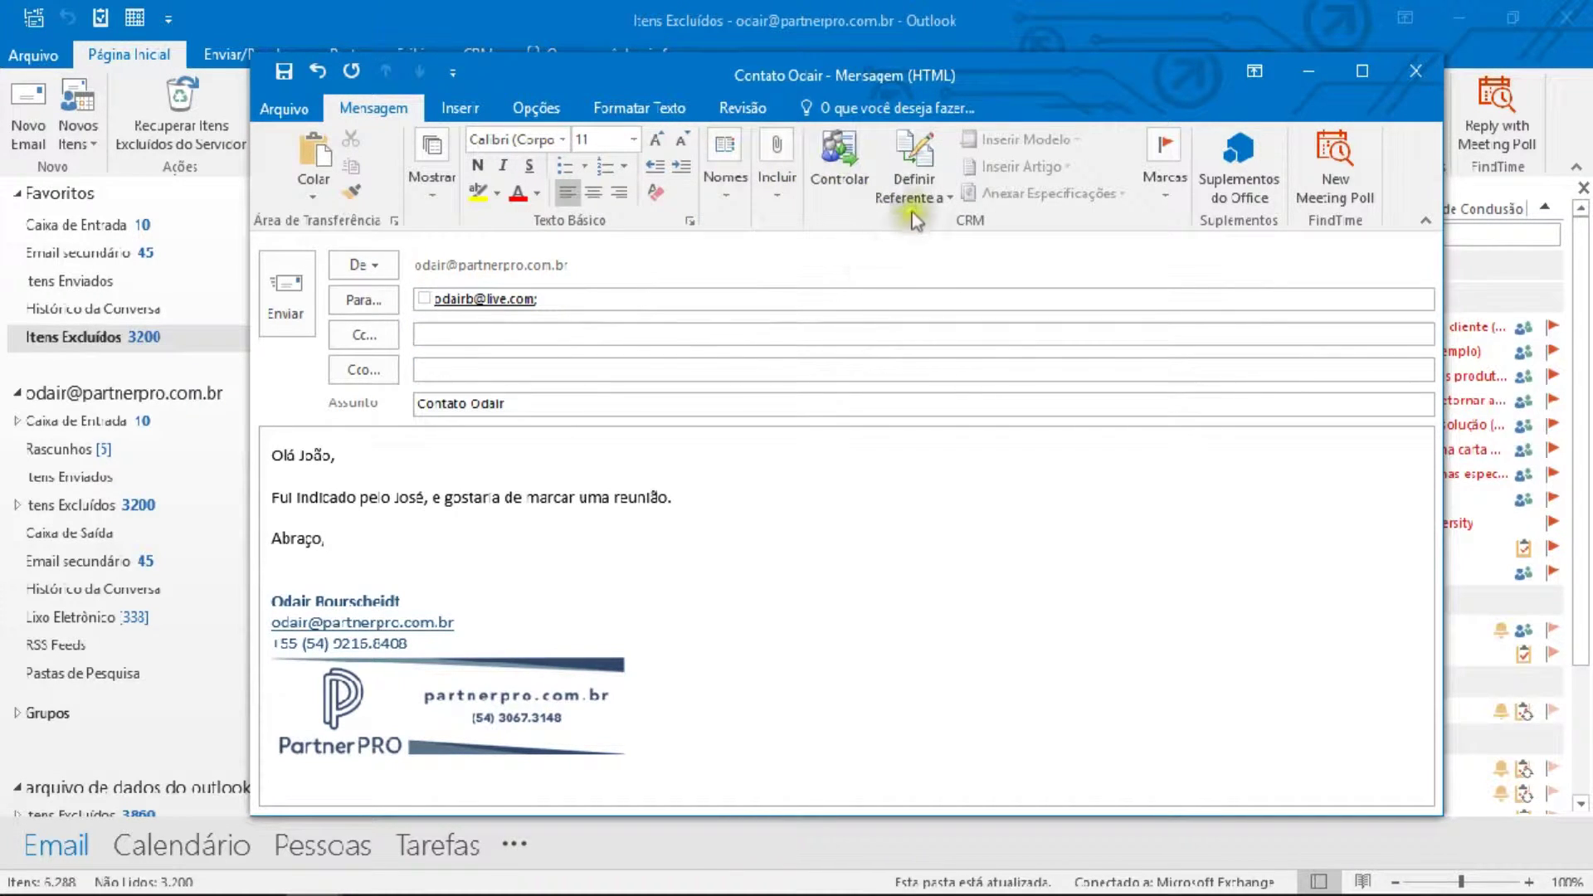
{"action": "left_click", "coordinate": [597, 369]}
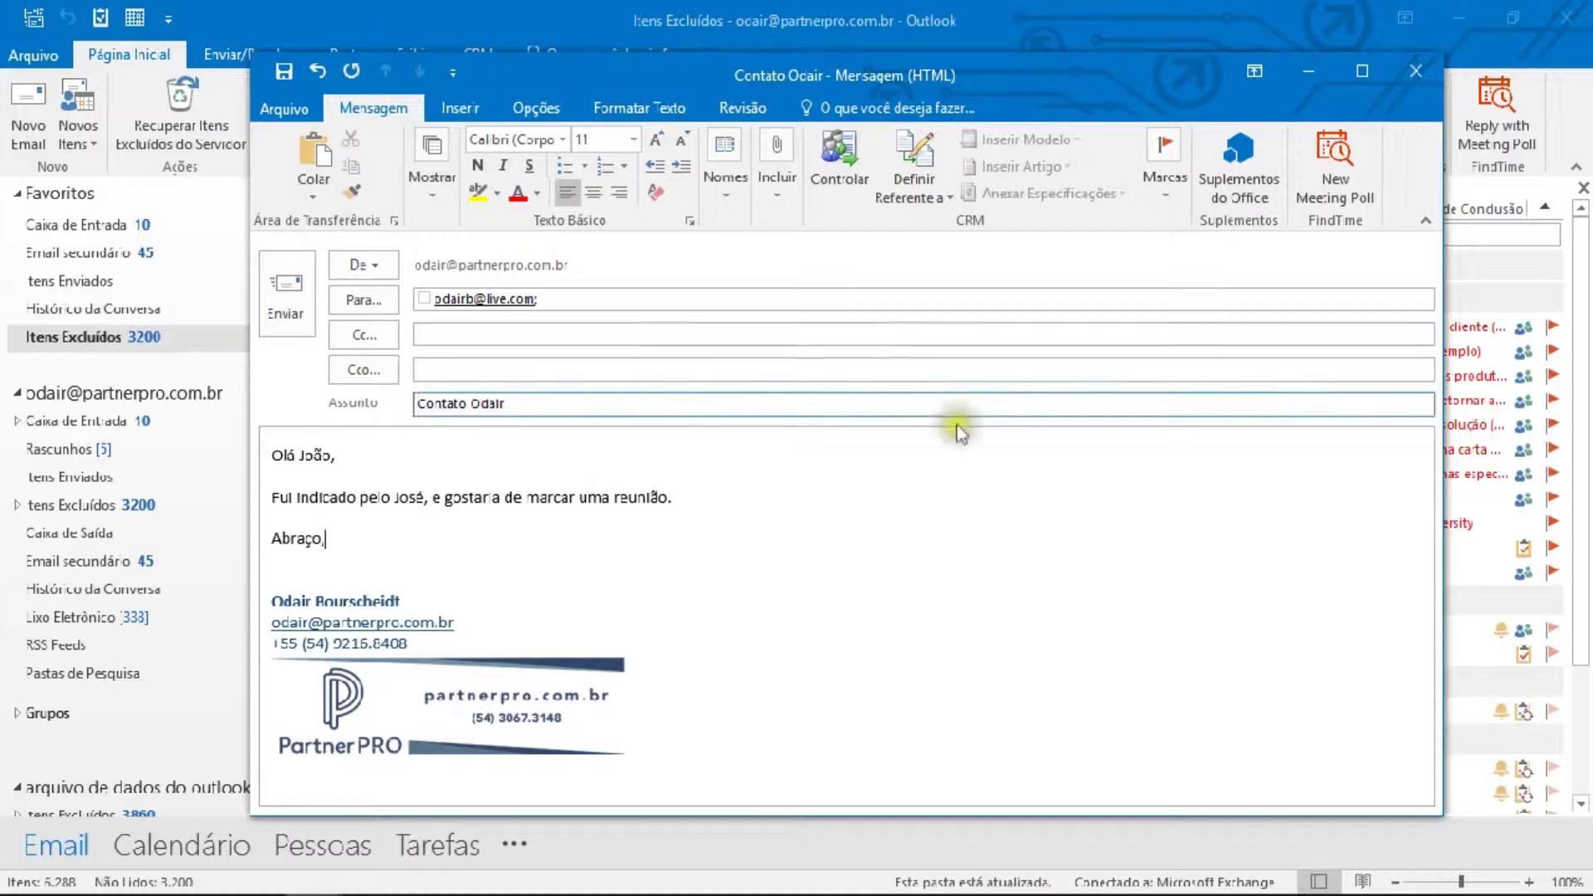
- Open the CRM record lookup for choosing what the email refers to
{"action": "left_click", "coordinate": [913, 175]}
{"action": "left_click", "coordinate": [936, 245]}
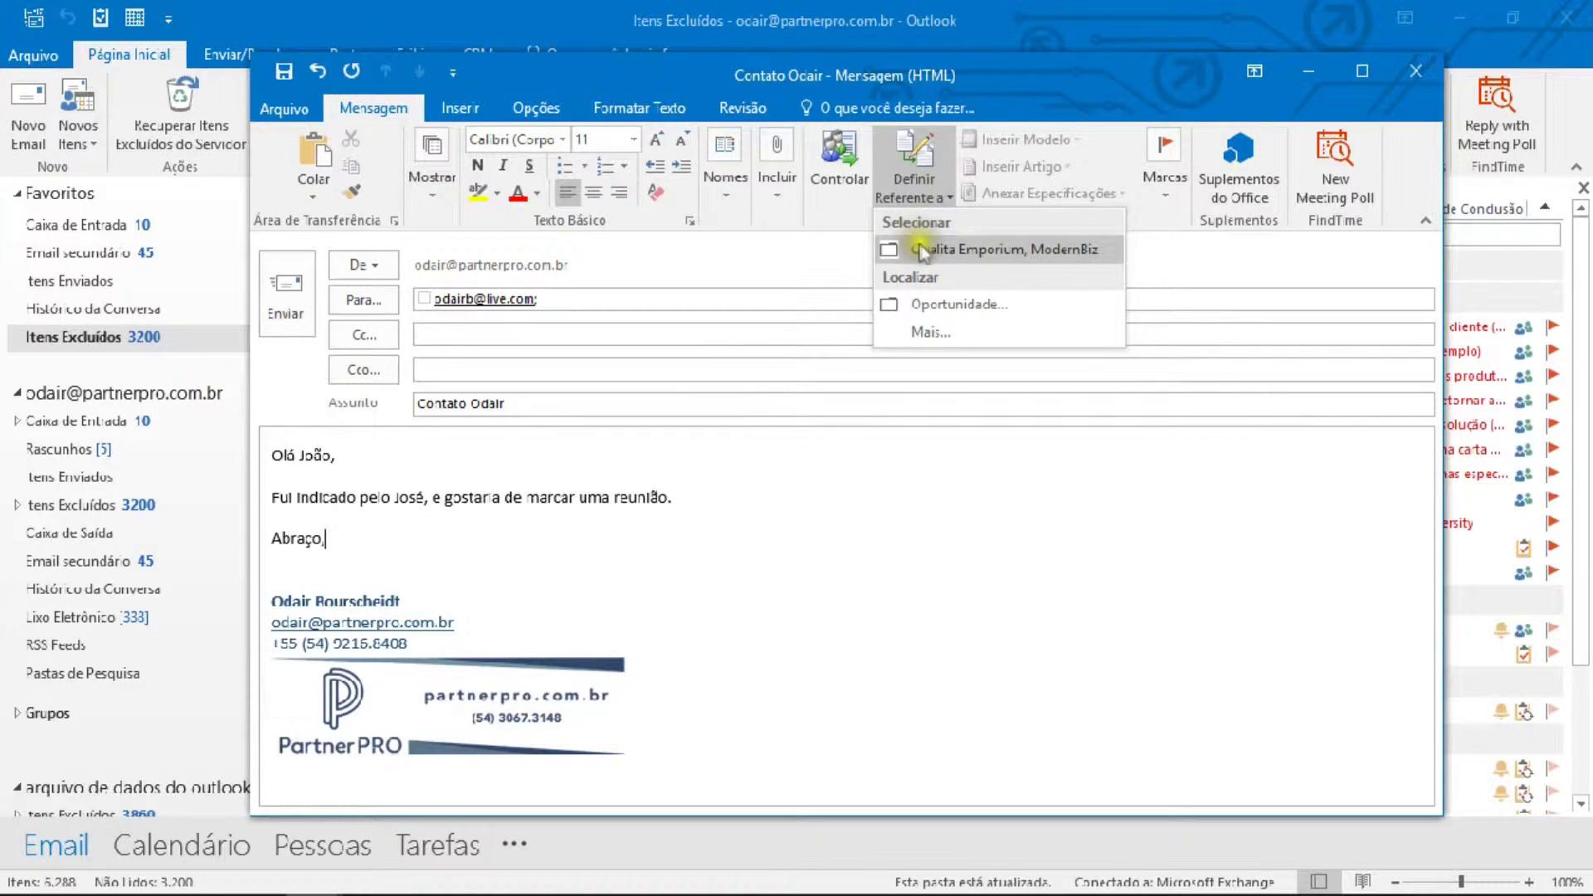
{"action": "left_click", "coordinate": [927, 334]}
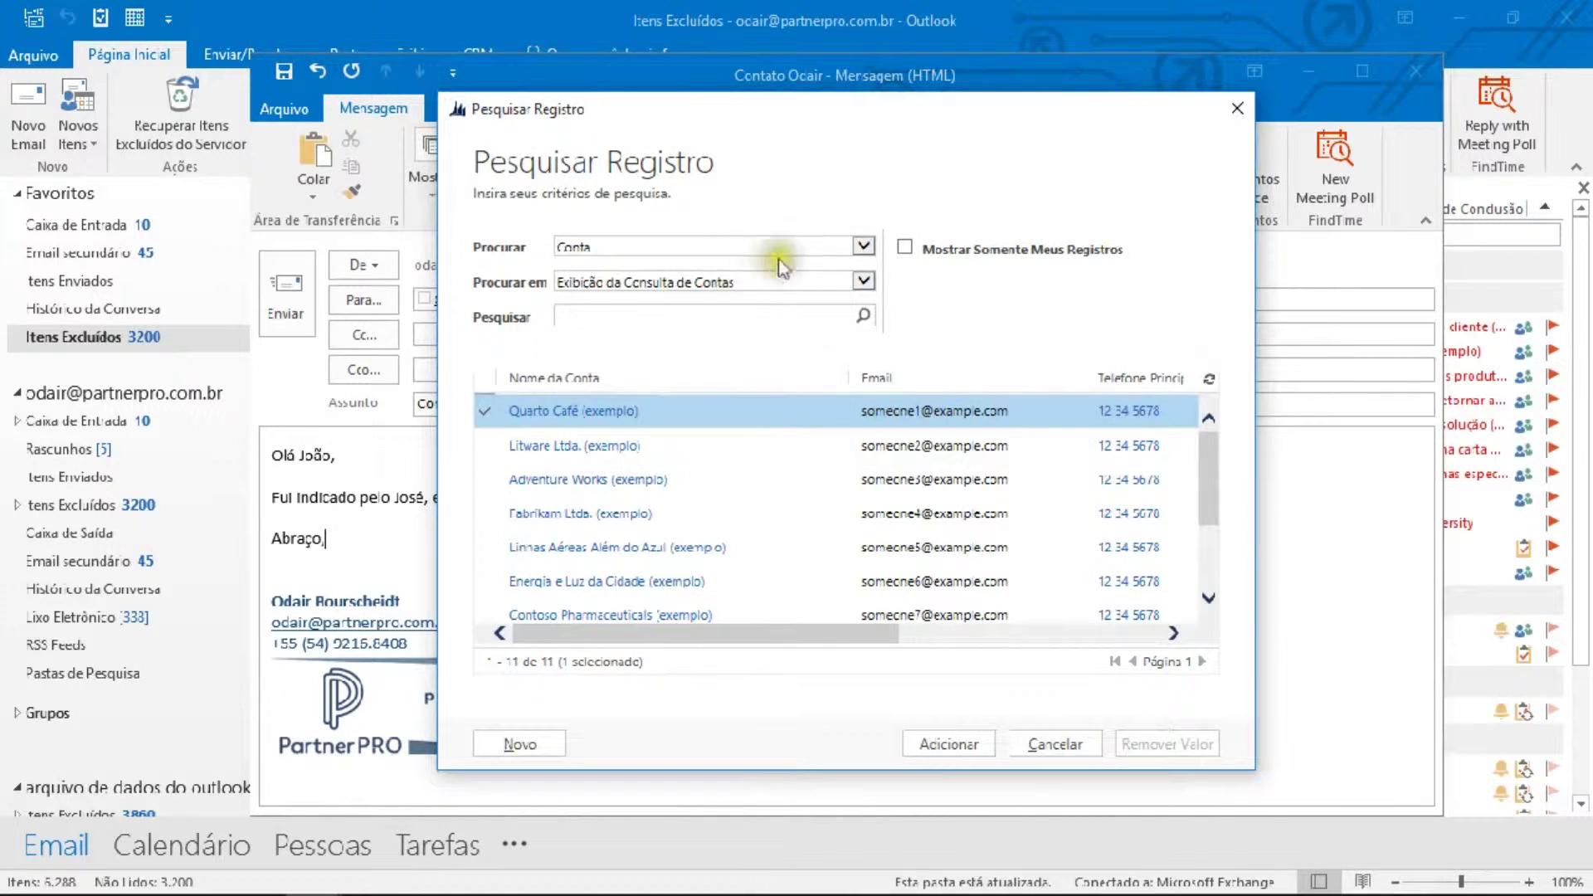
- Try to find the lead among the Oportunidade records by entering the start of its contact's name
{"action": "left_click", "coordinate": [865, 247]}
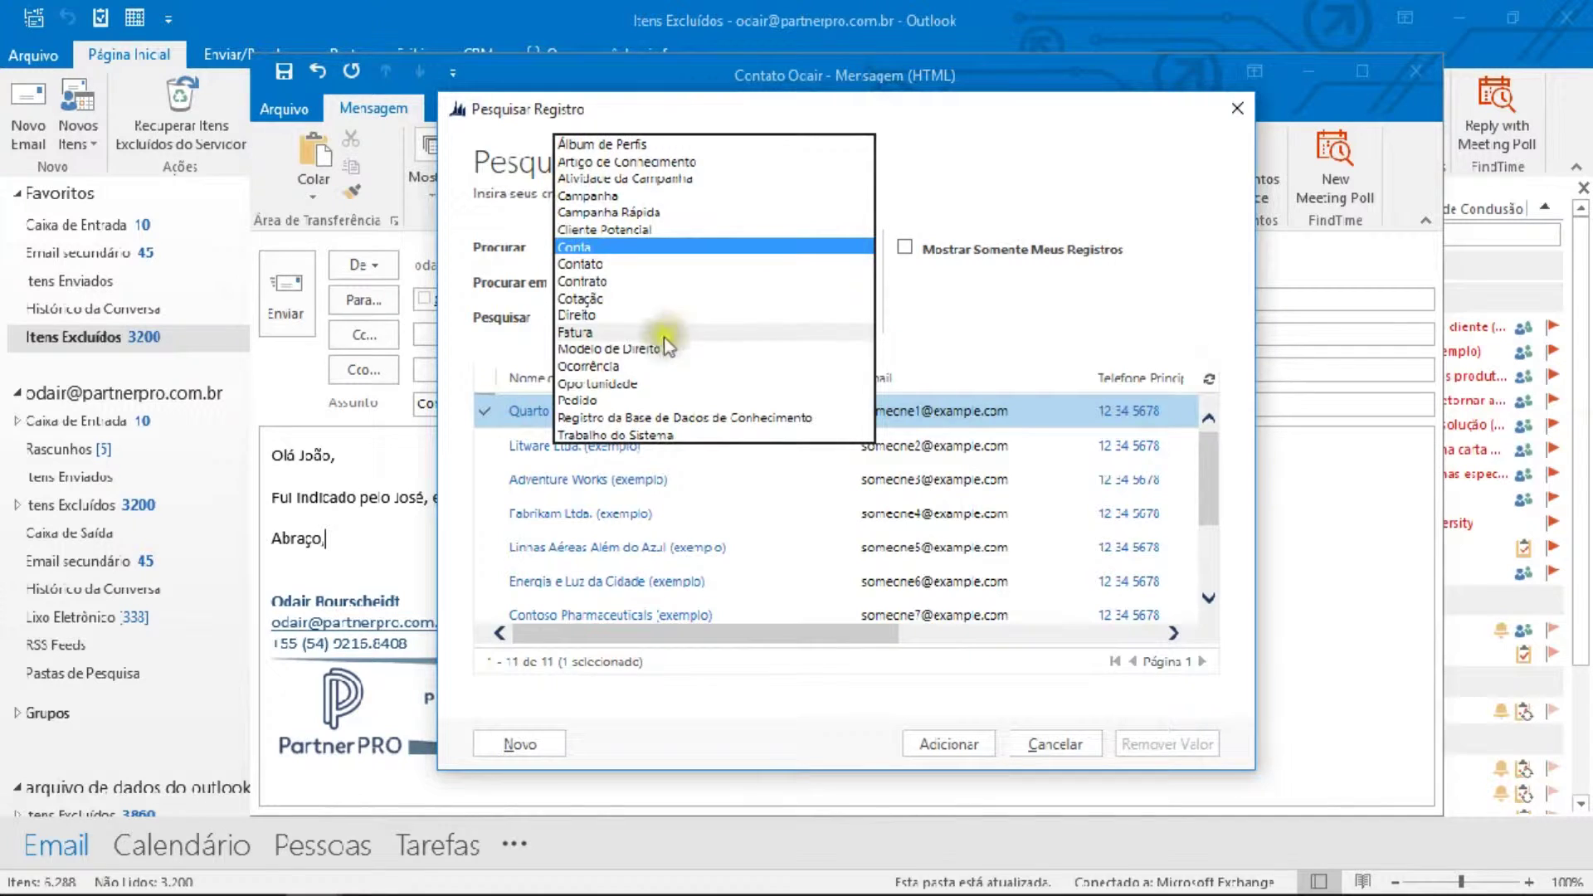
{"action": "left_click", "coordinate": [599, 384]}
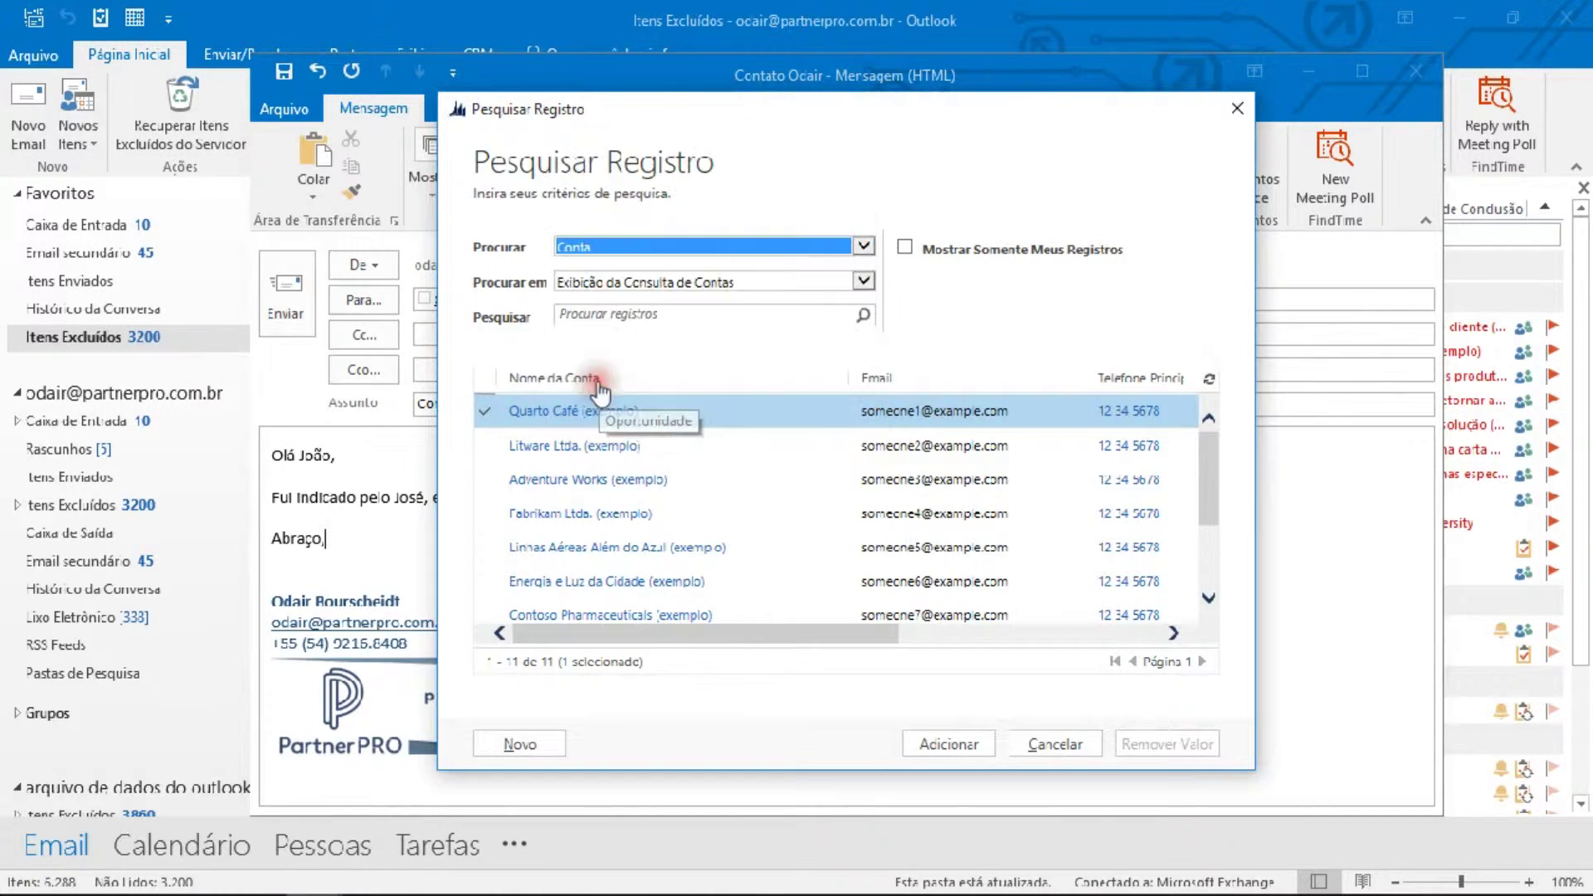
{"action": "left_click", "coordinate": [696, 313]}
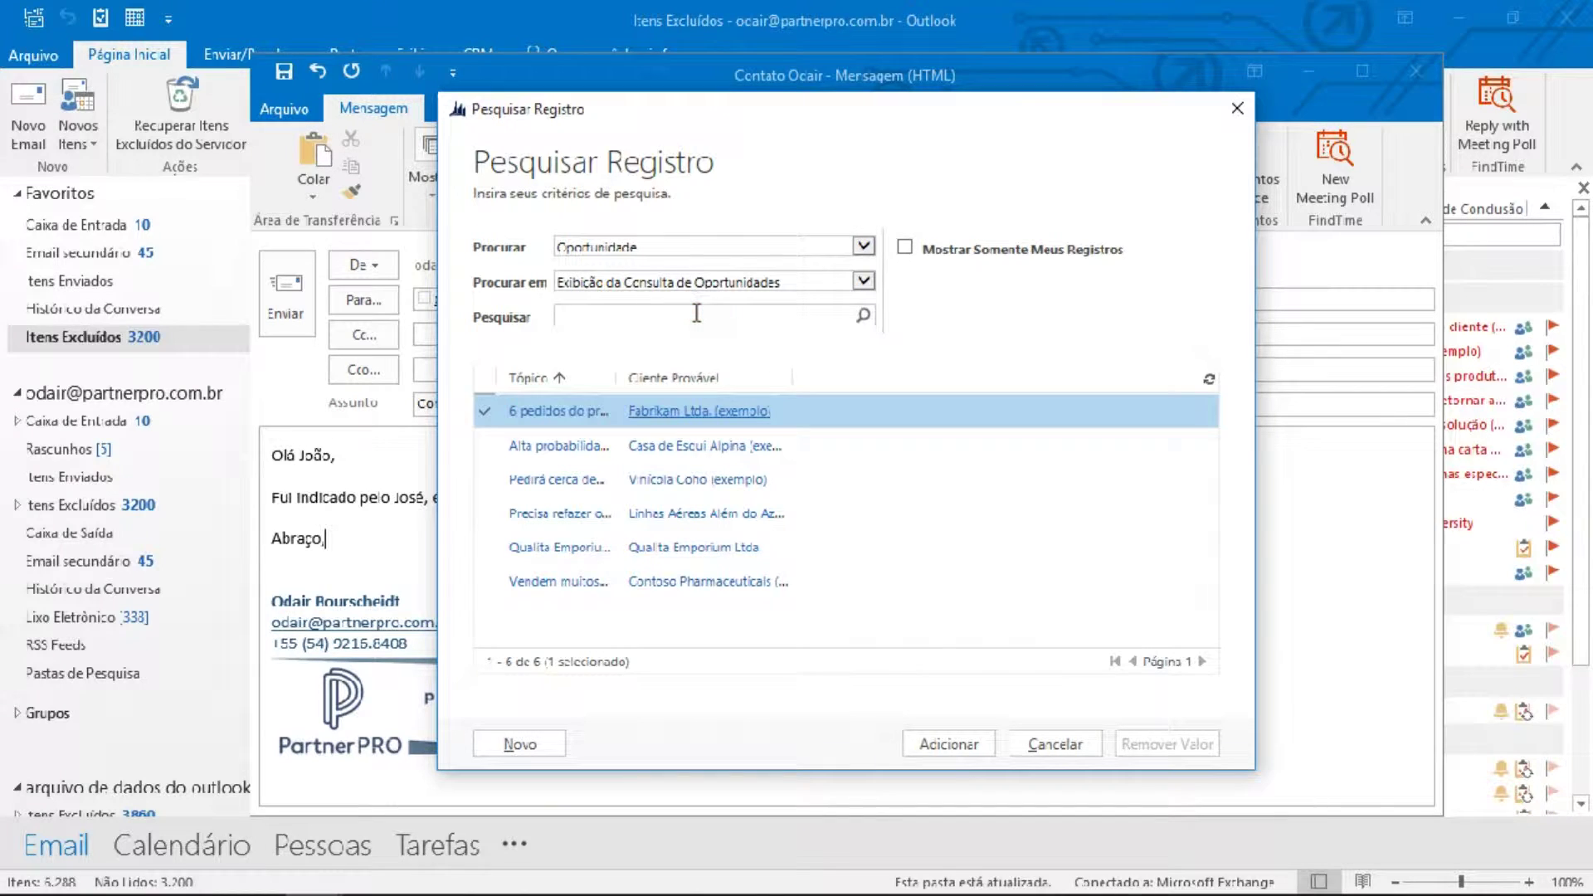
{"action": "type", "text": "joa"}
{"action": "key", "text": "Return"}
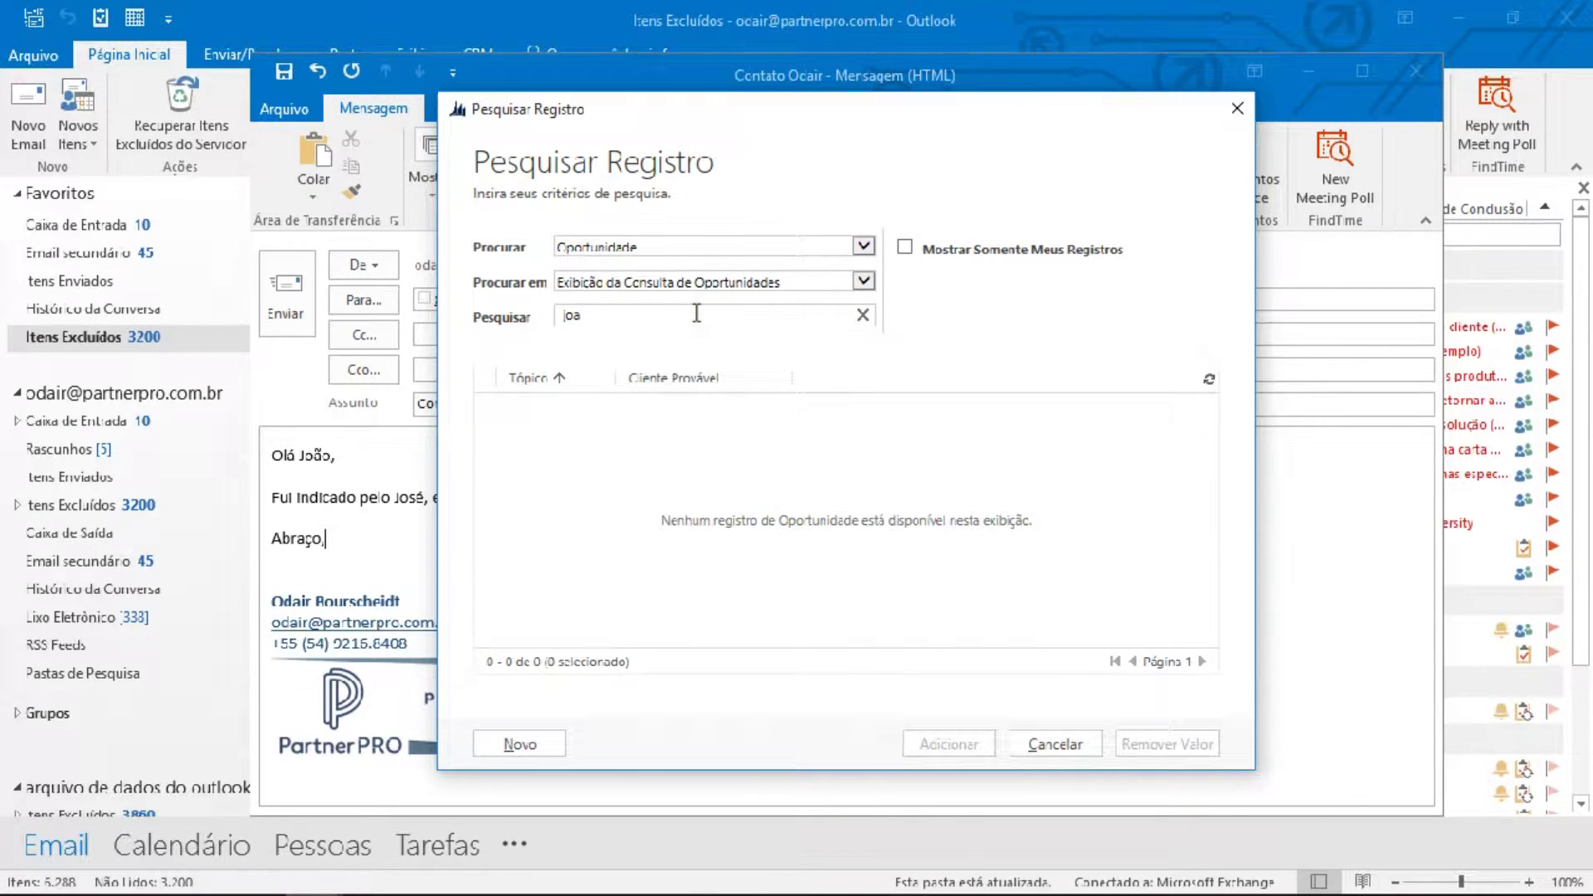
{"action": "left_click_drag", "start_coordinate": [696, 312], "coordinate": [511, 319]}
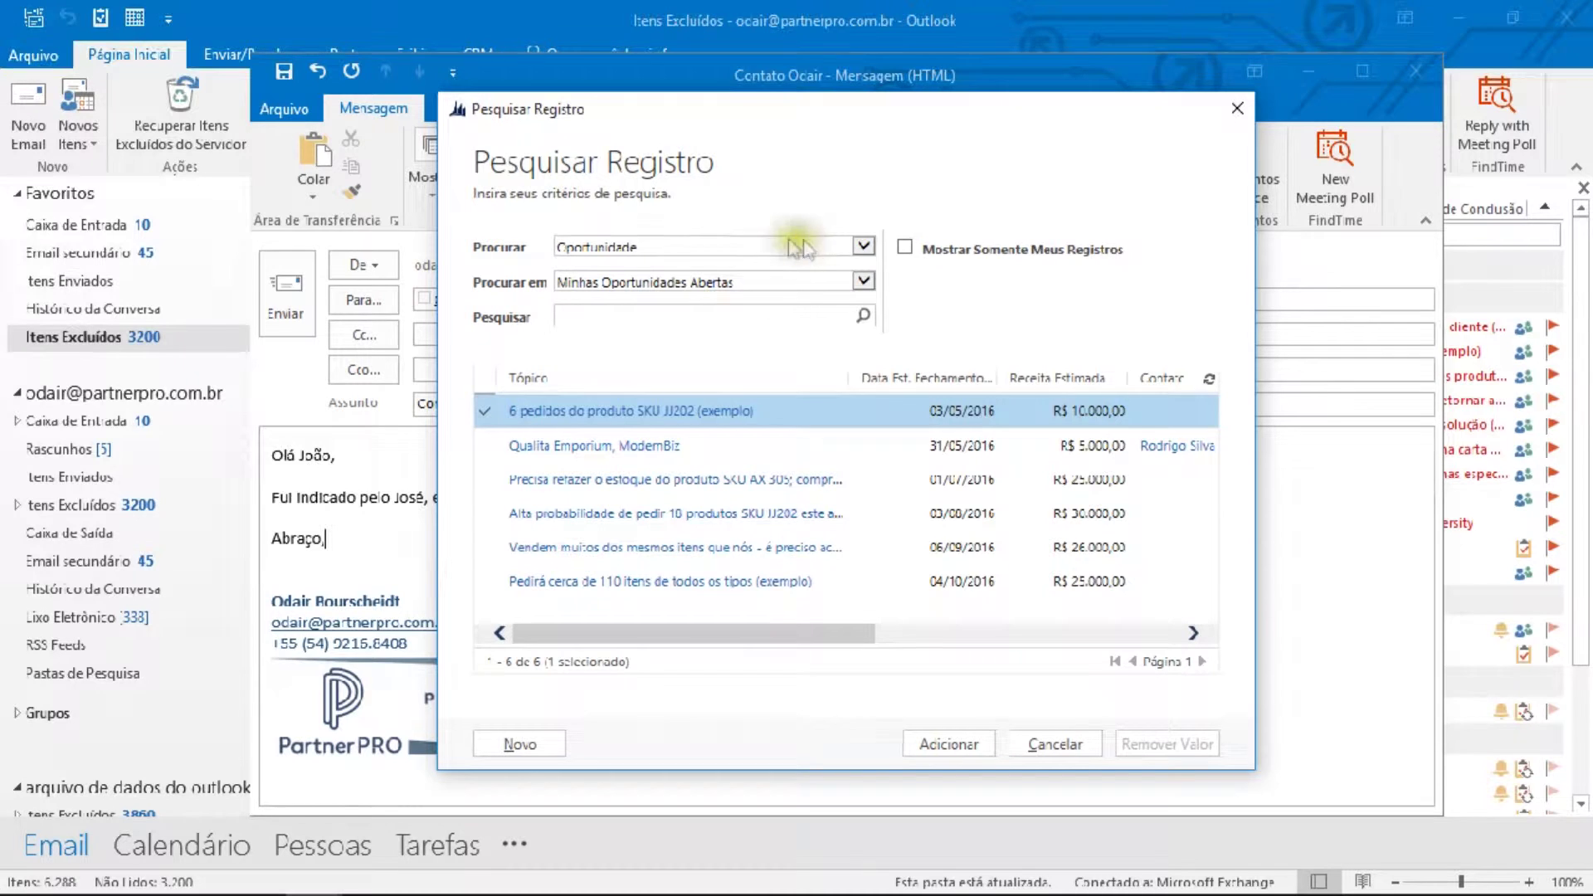
- Look up Cliente Potencial records and set the Metalúrgica Sul lead as the record the email refers to
{"action": "left_click", "coordinate": [676, 246]}
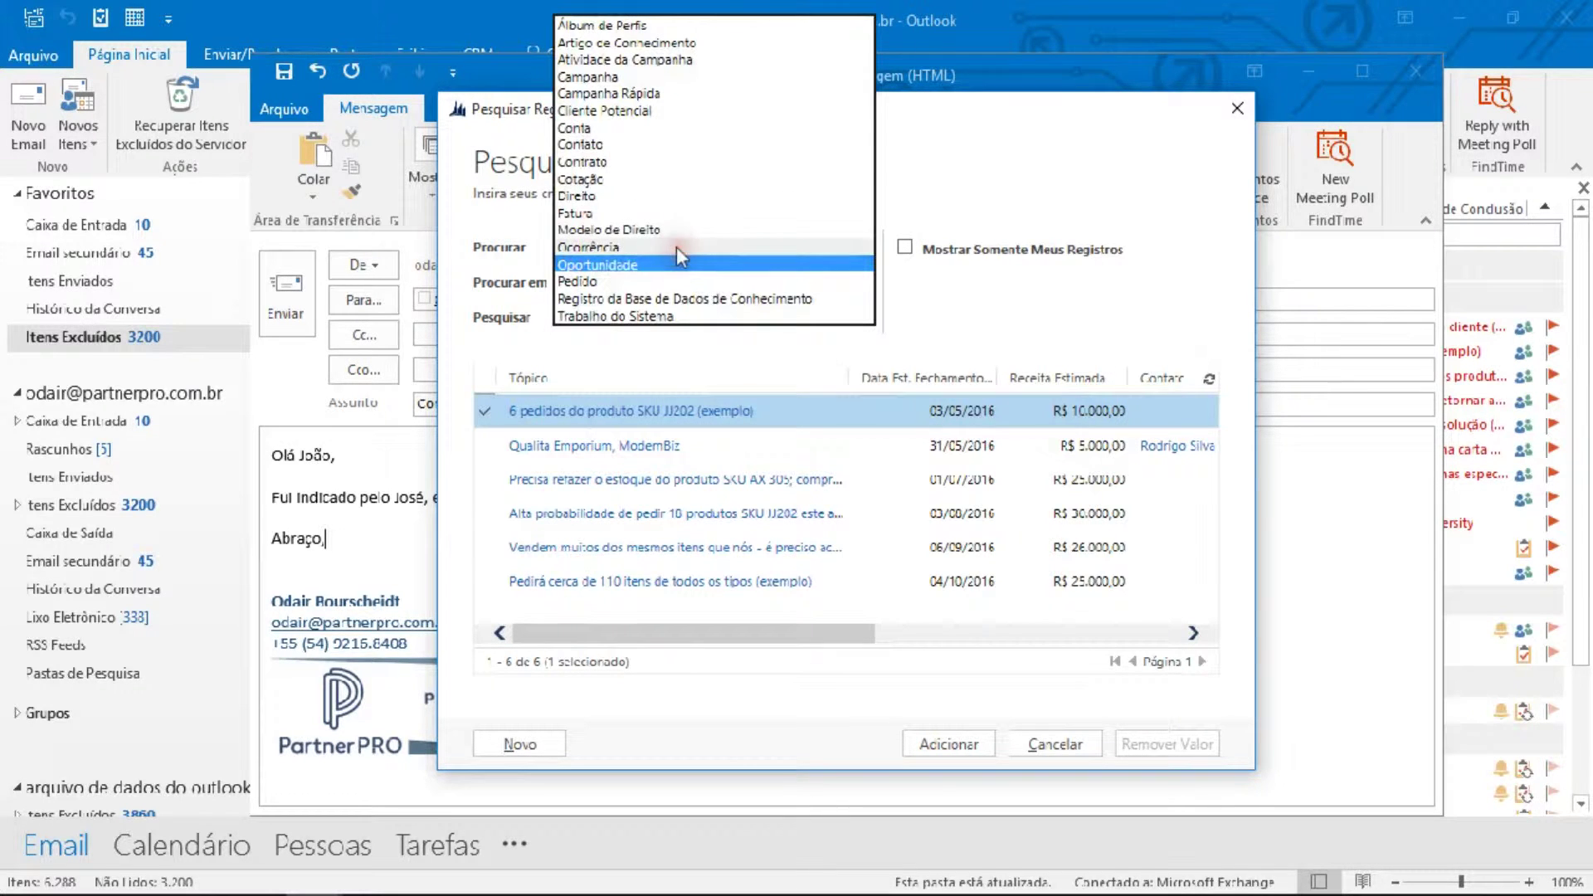
{"action": "left_click", "coordinate": [637, 111]}
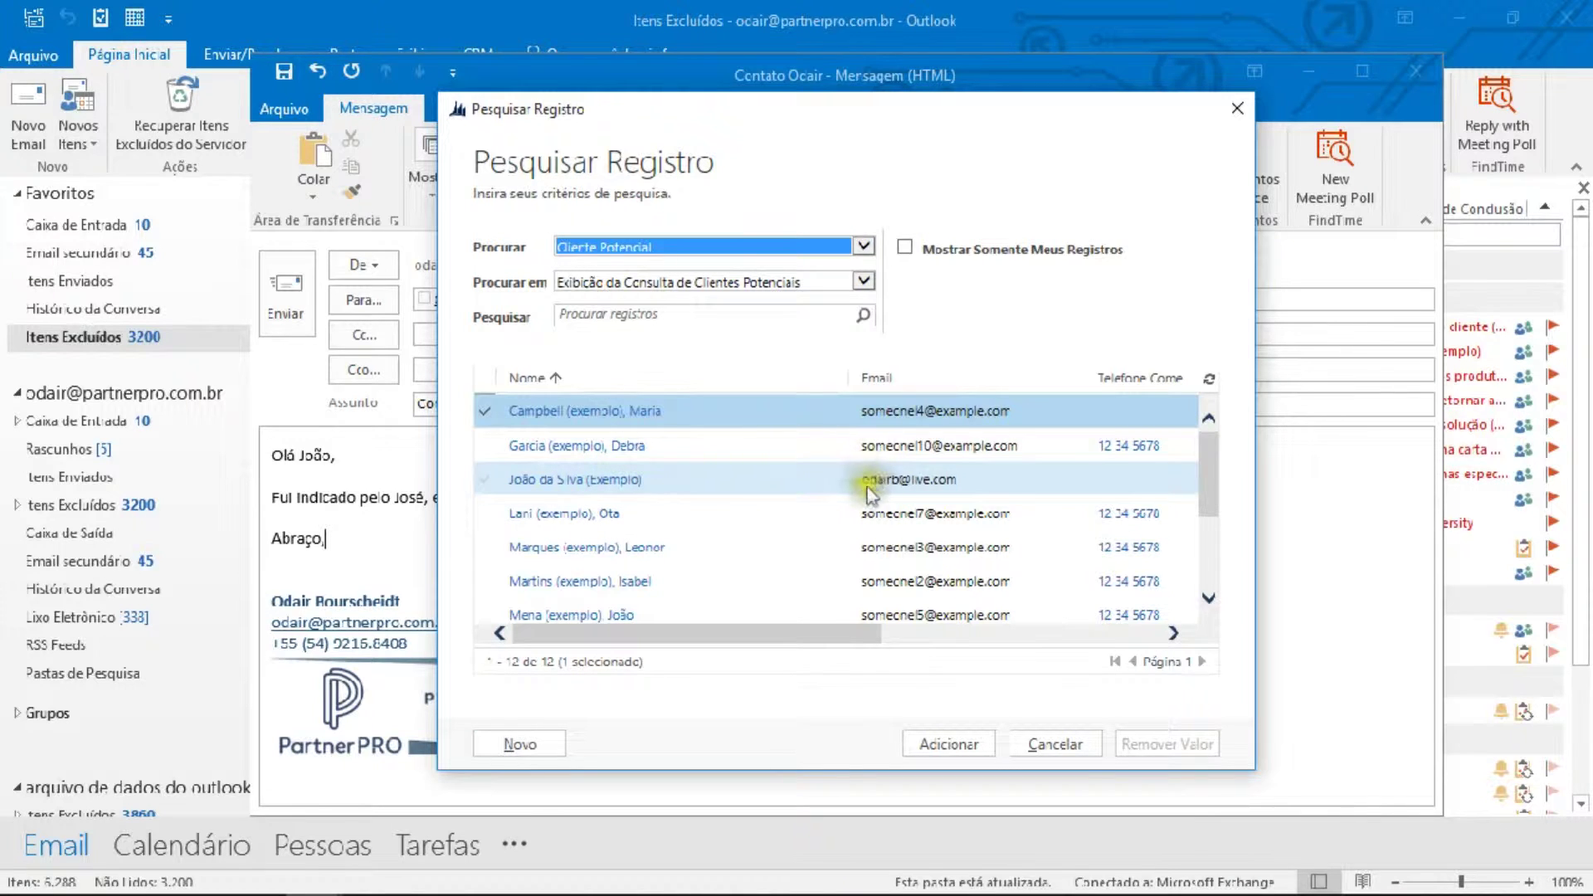
{"action": "left_click", "coordinate": [741, 479]}
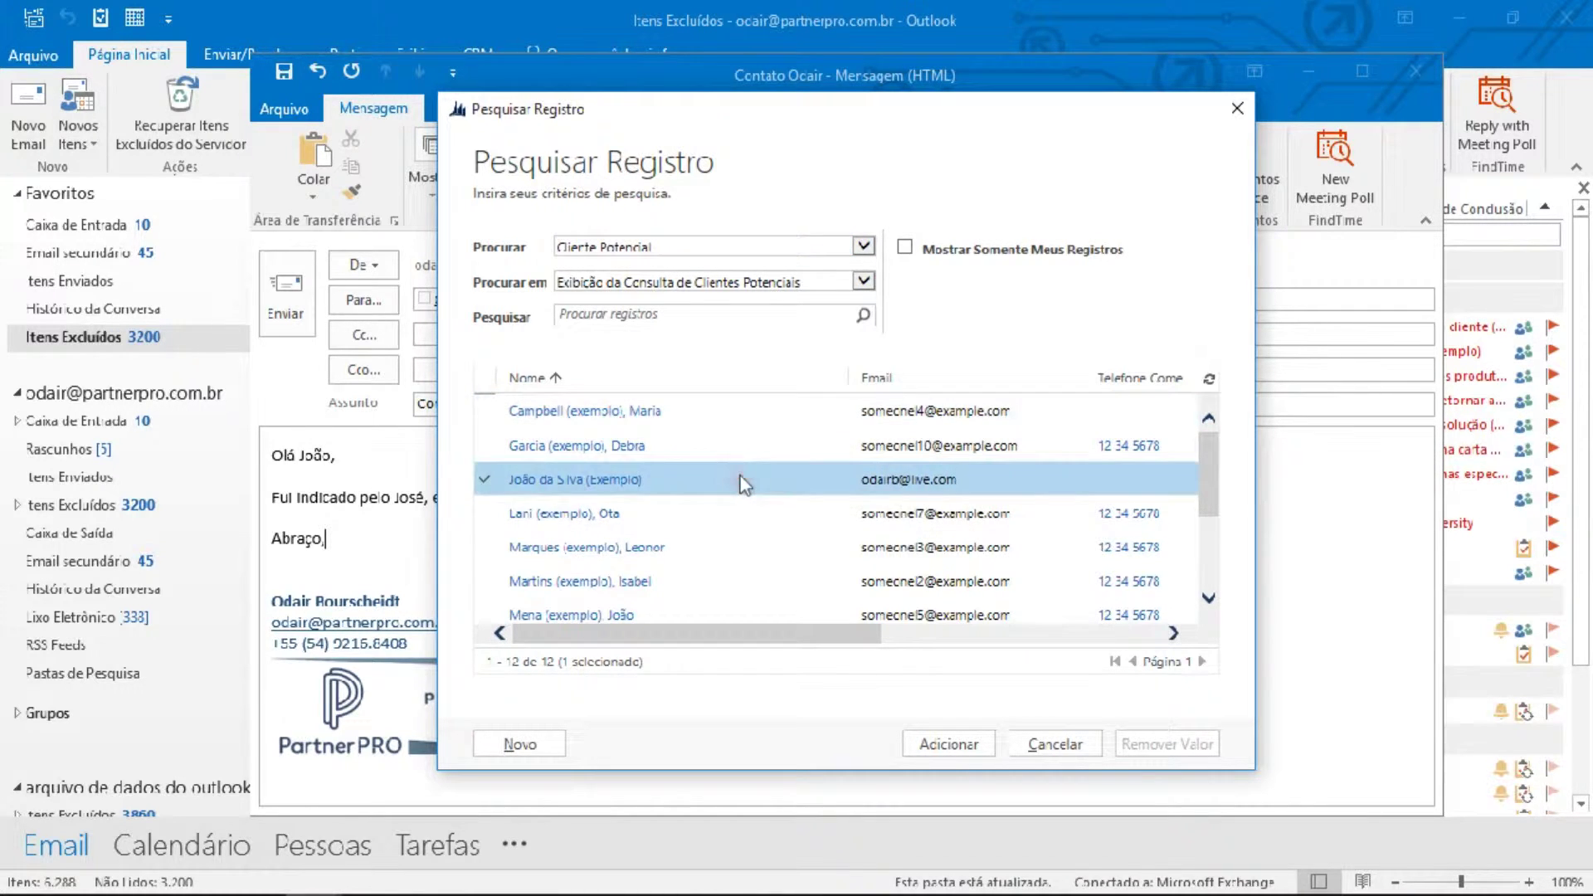
{"action": "left_click", "coordinate": [949, 745]}
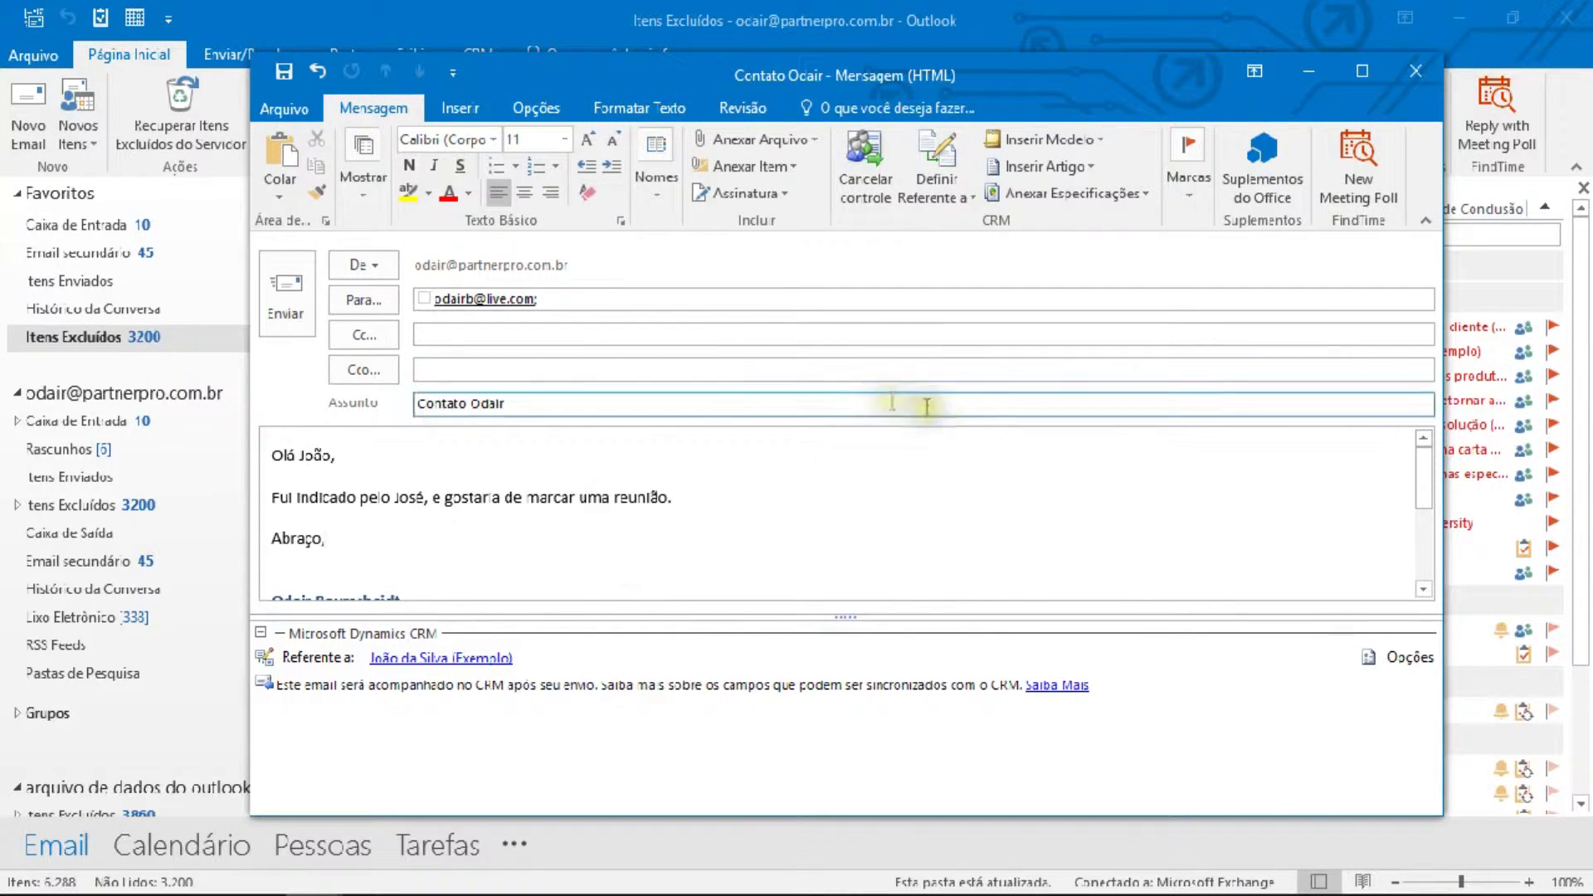
- Send the tracked email and synchronize Outlook with the CRM
{"action": "left_click", "coordinate": [294, 292]}
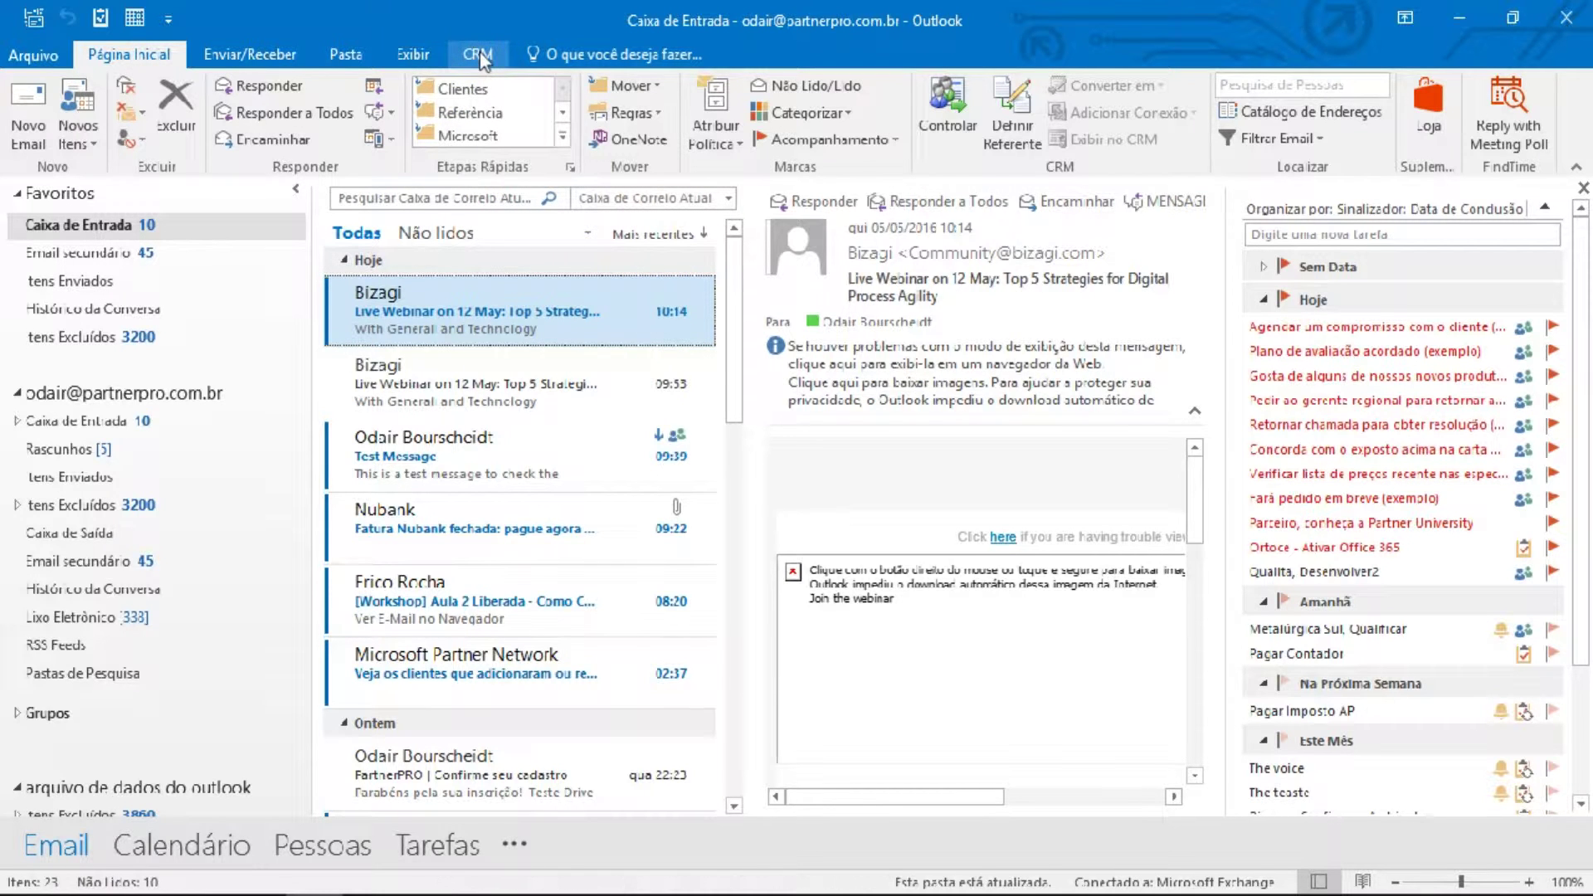
{"action": "left_click", "coordinate": [482, 58]}
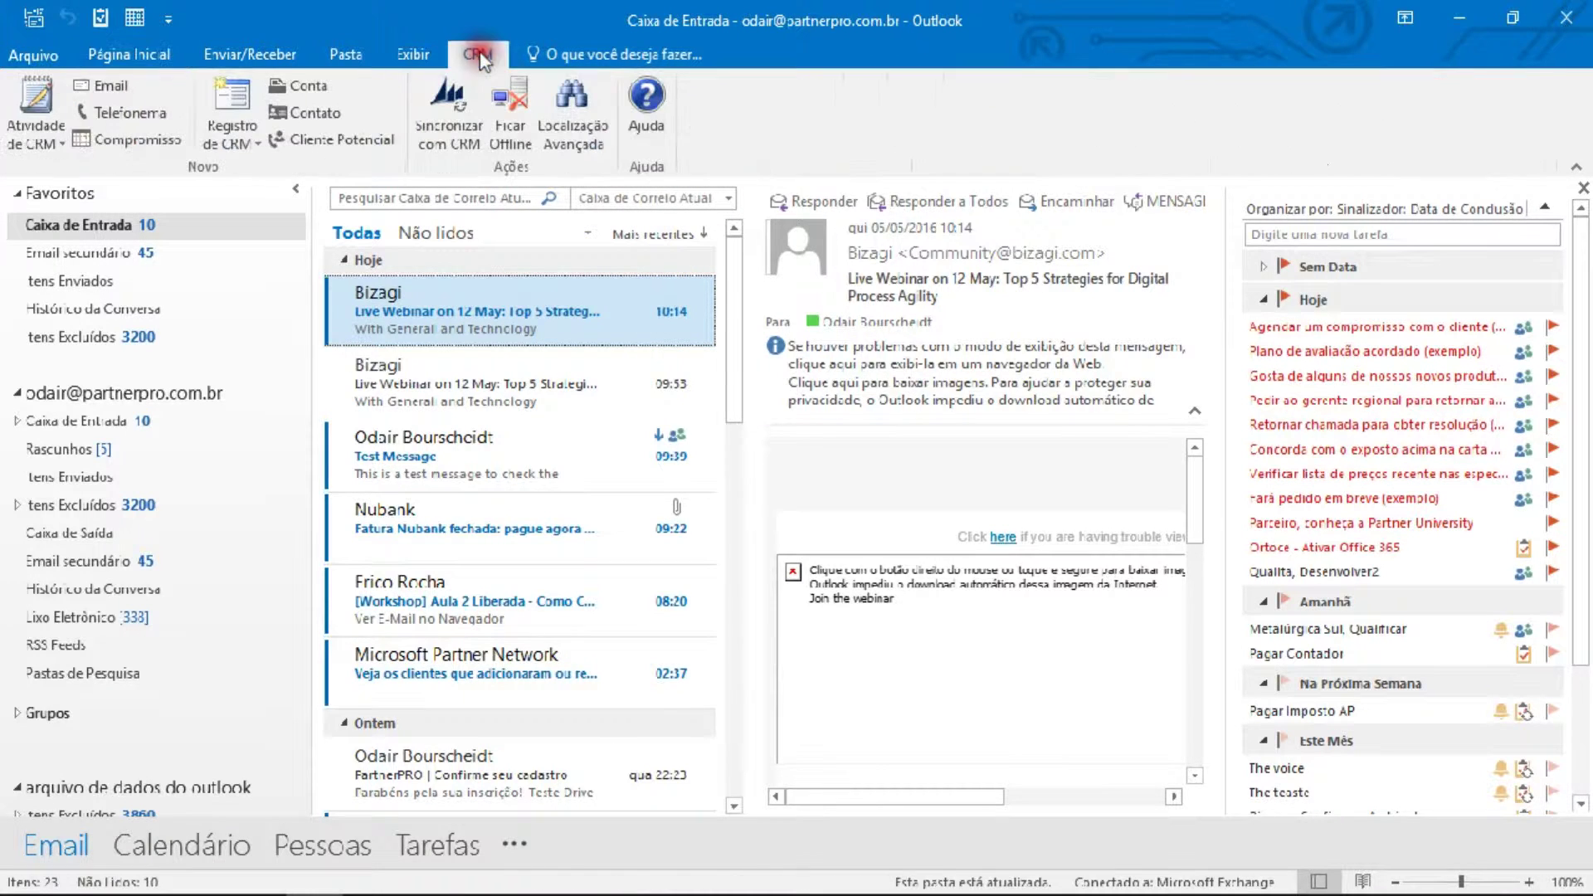
{"action": "left_click", "coordinate": [455, 128]}
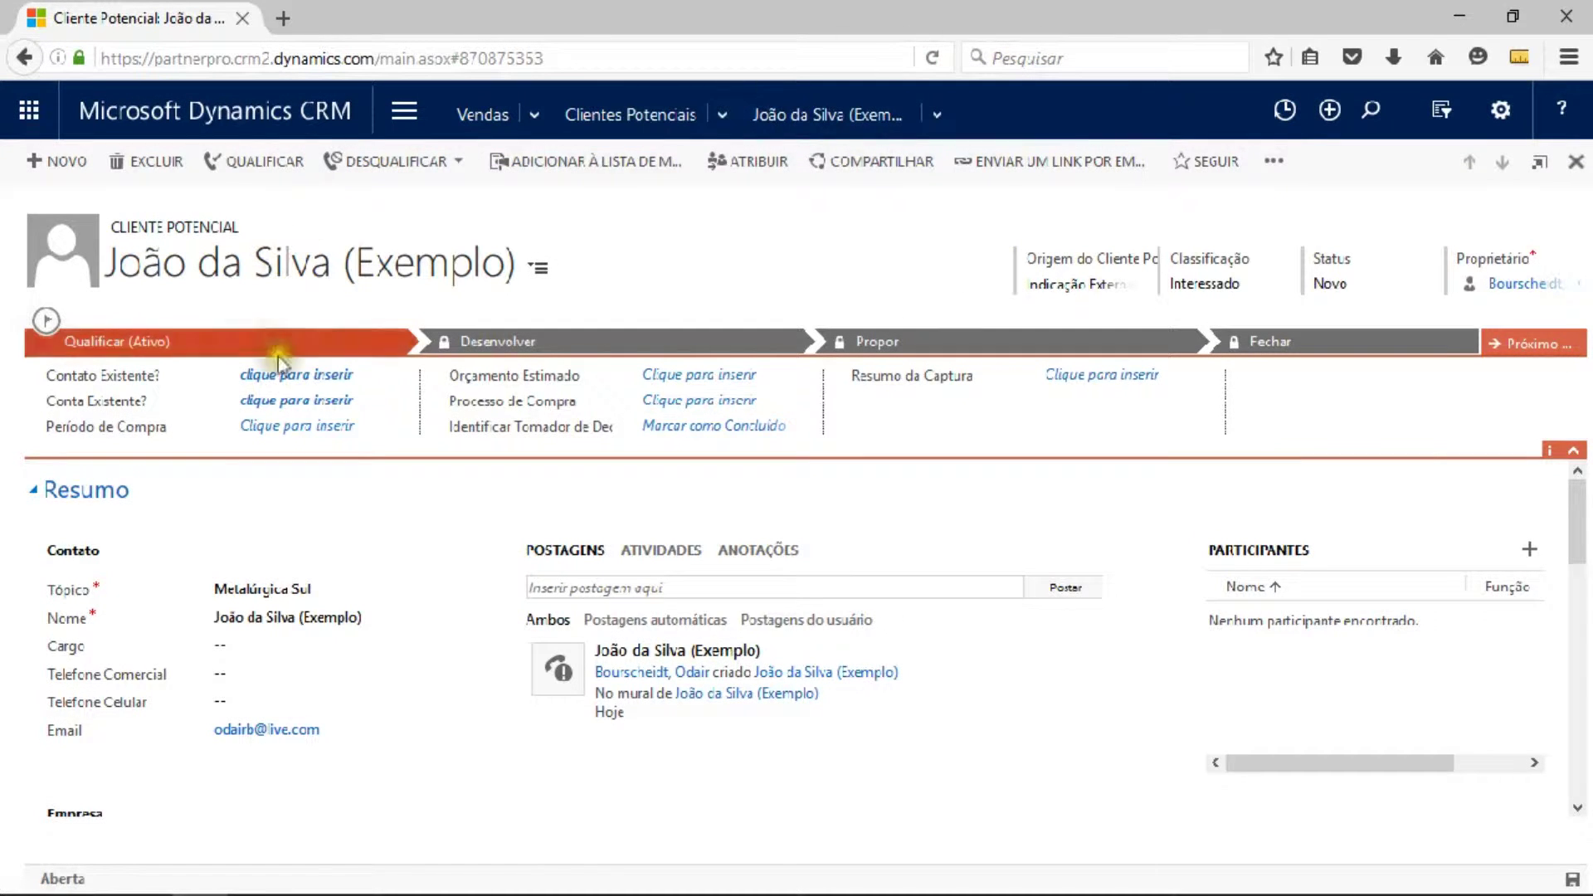
- Switch to Dynamics CRM, show the lead's activities and expand the sent email for review
{"action": "left_click", "coordinate": [660, 554]}
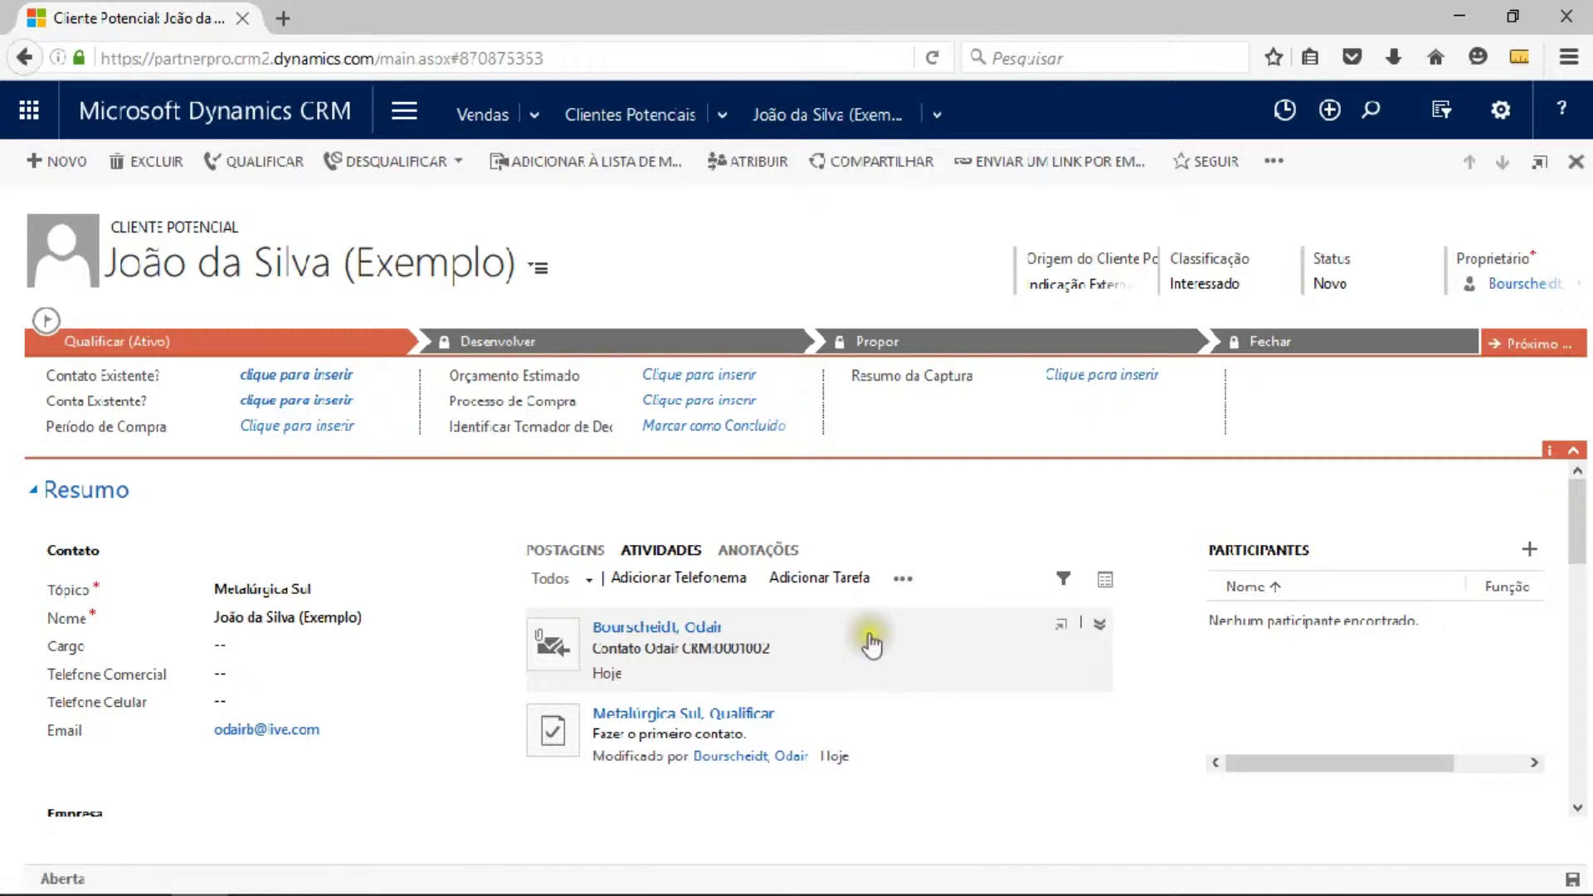
{"action": "left_click", "coordinate": [1100, 624]}
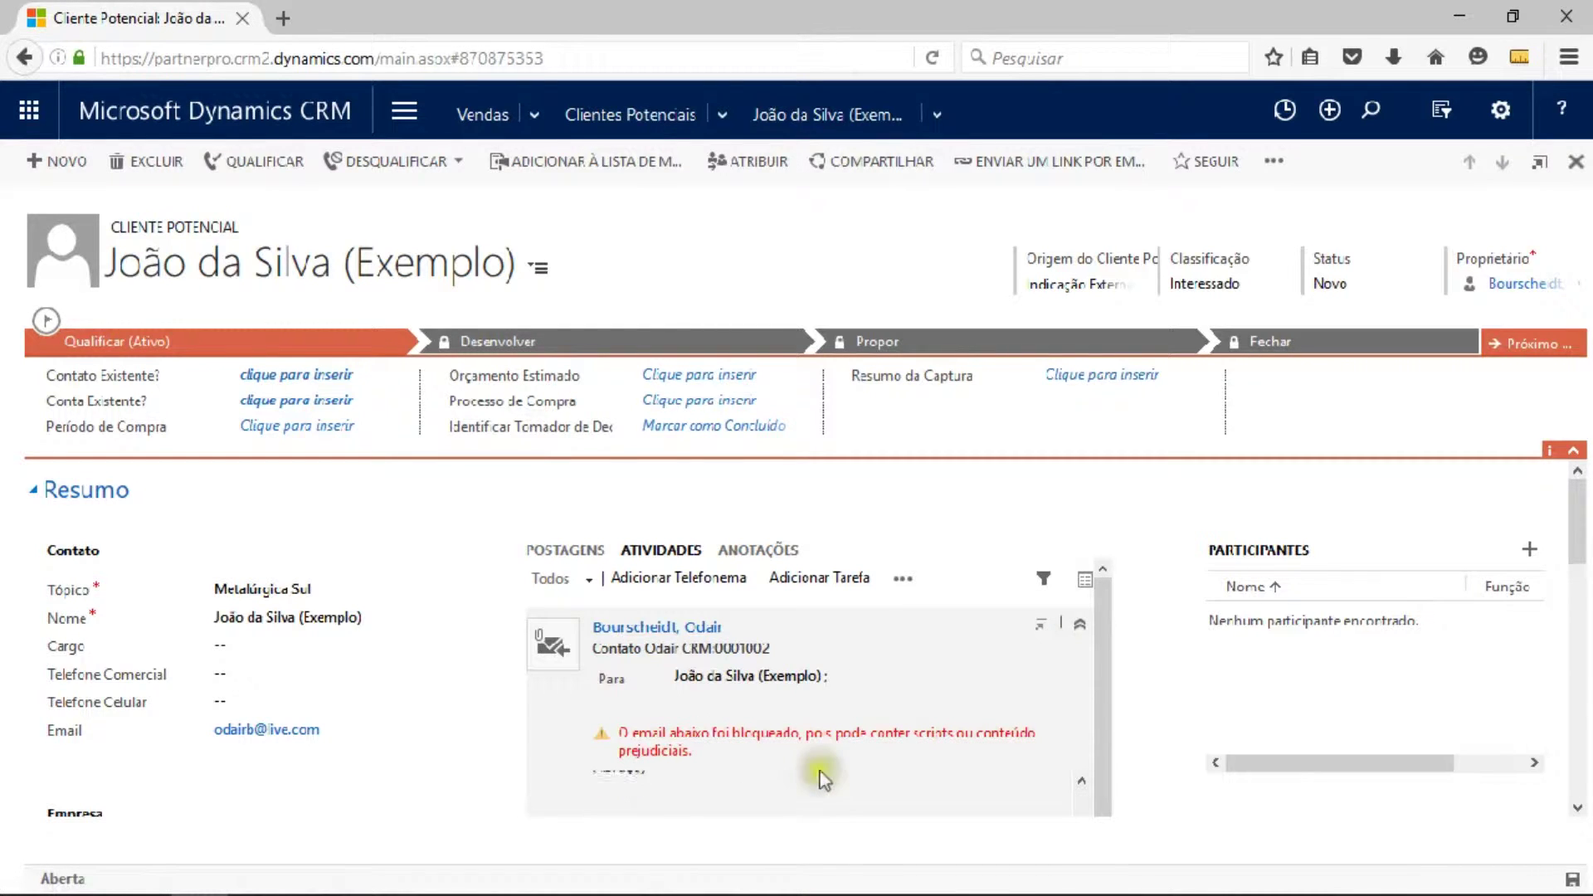
- Log an outgoing (Saída) phone call on the lead noting "O cliente se mostrou bem receptivo e quer marcar uma visita para semana que vem."
{"action": "left_click", "coordinate": [1082, 626]}
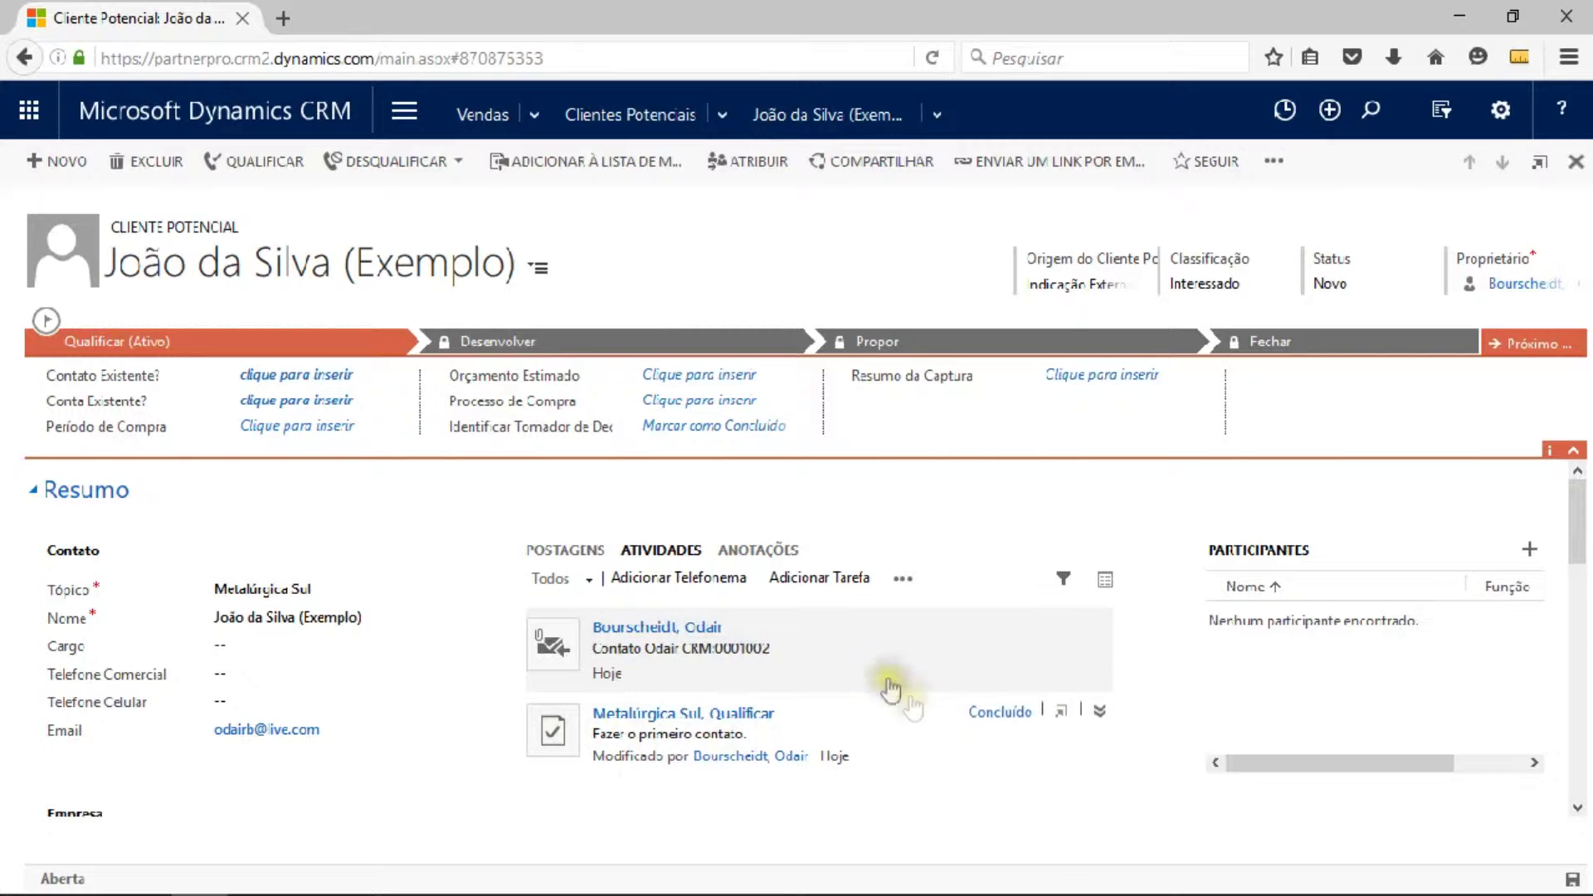
{"action": "left_click", "coordinate": [702, 581]}
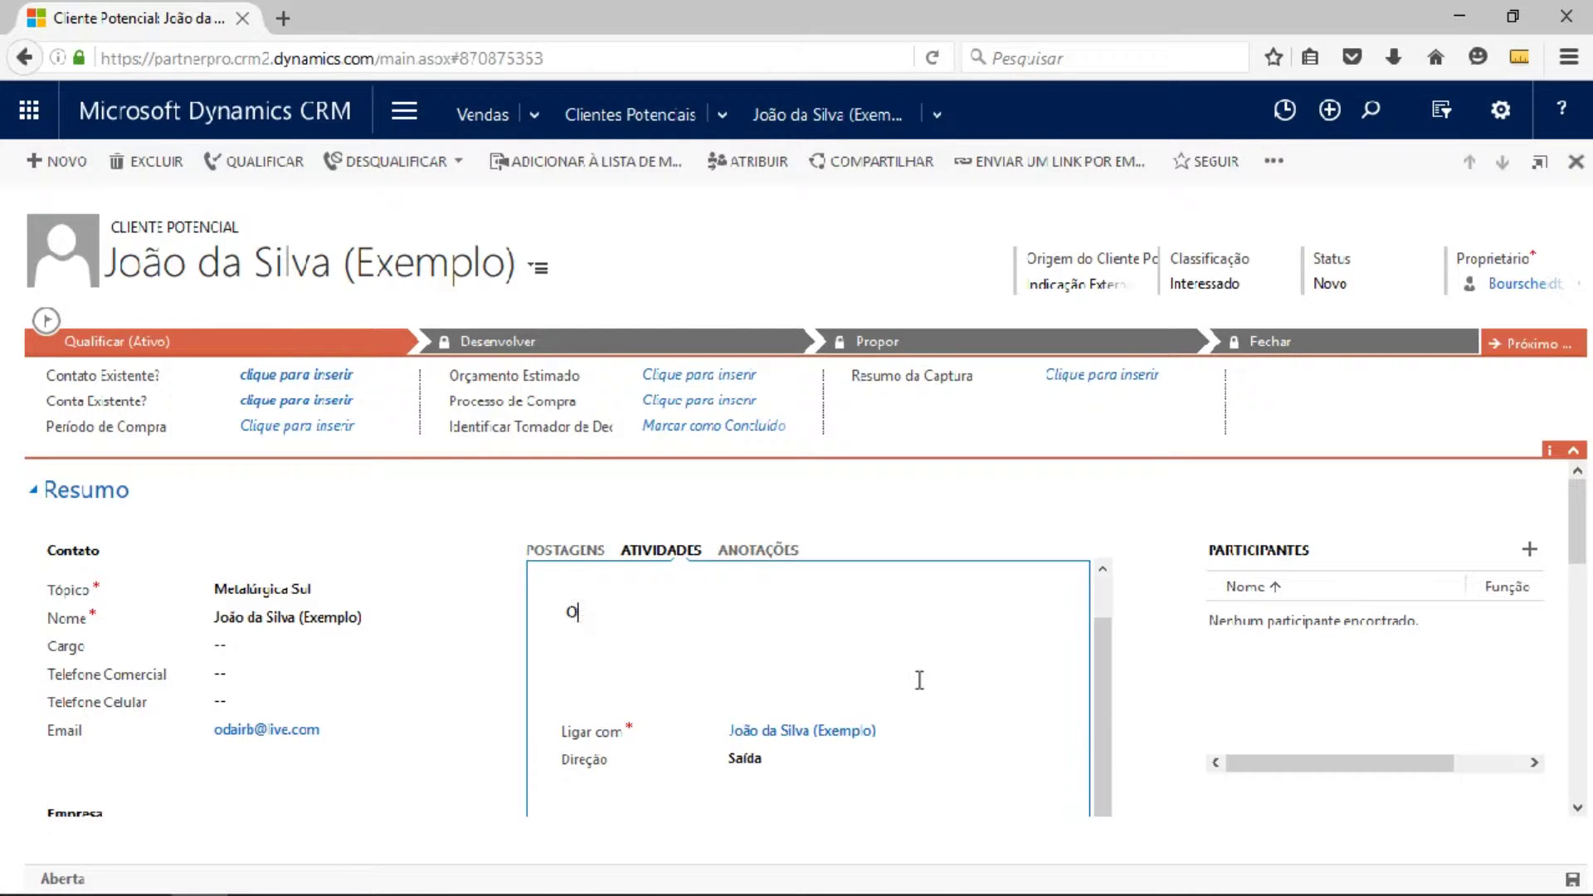
{"action": "type", "text": "cliente se mostrou bem receptivo e quer marcar uma visita para semana que vem."}
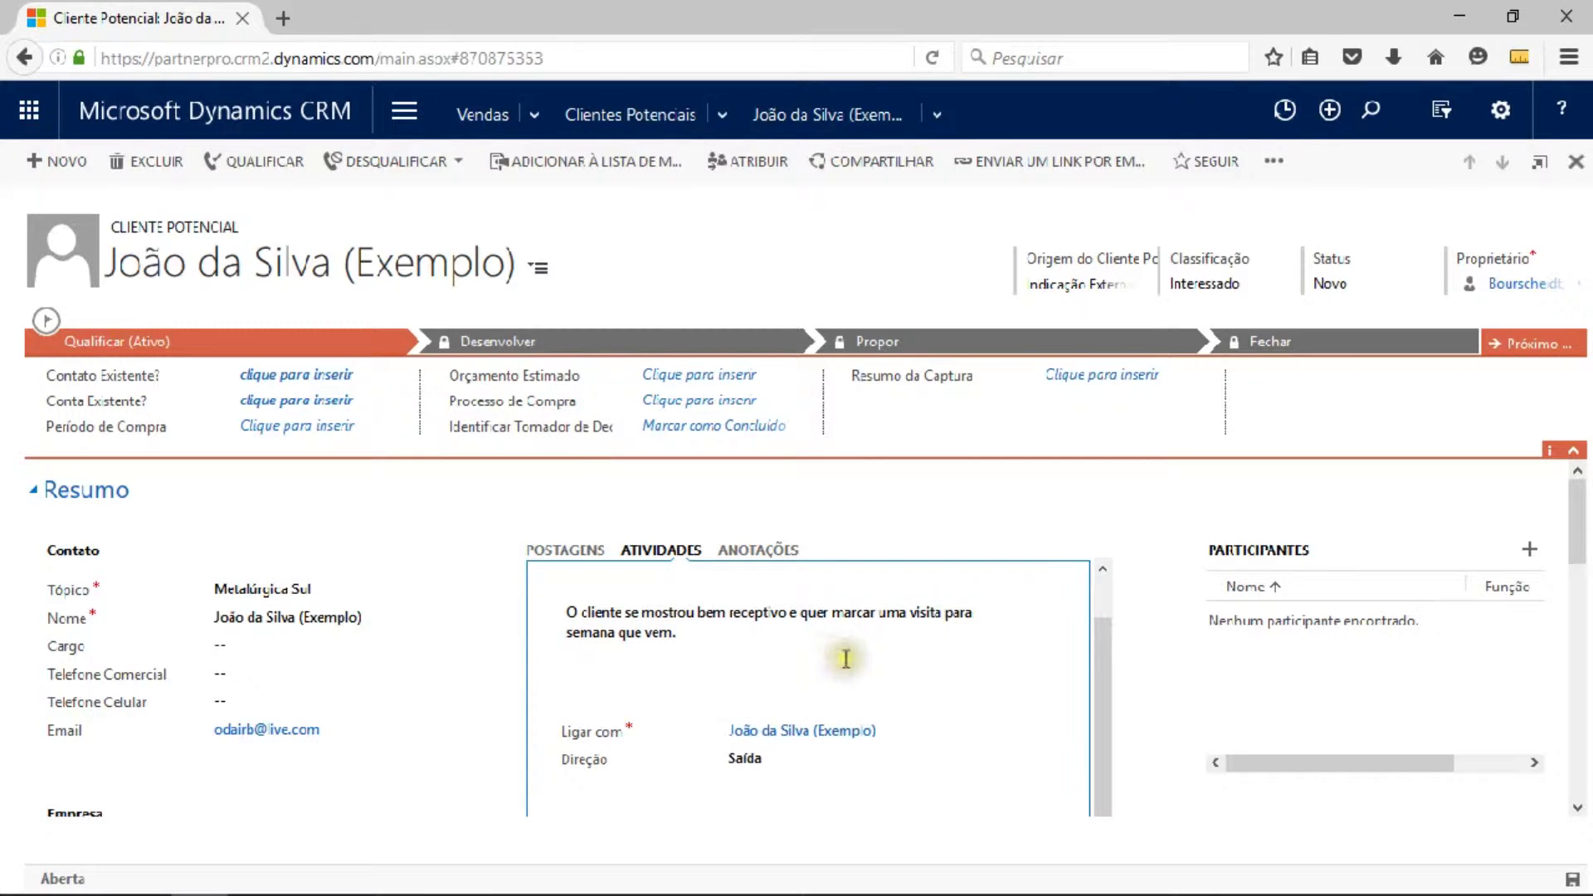
{"action": "scroll", "coordinate": [913, 735], "scroll_direction": "down", "scroll_amount": 1}
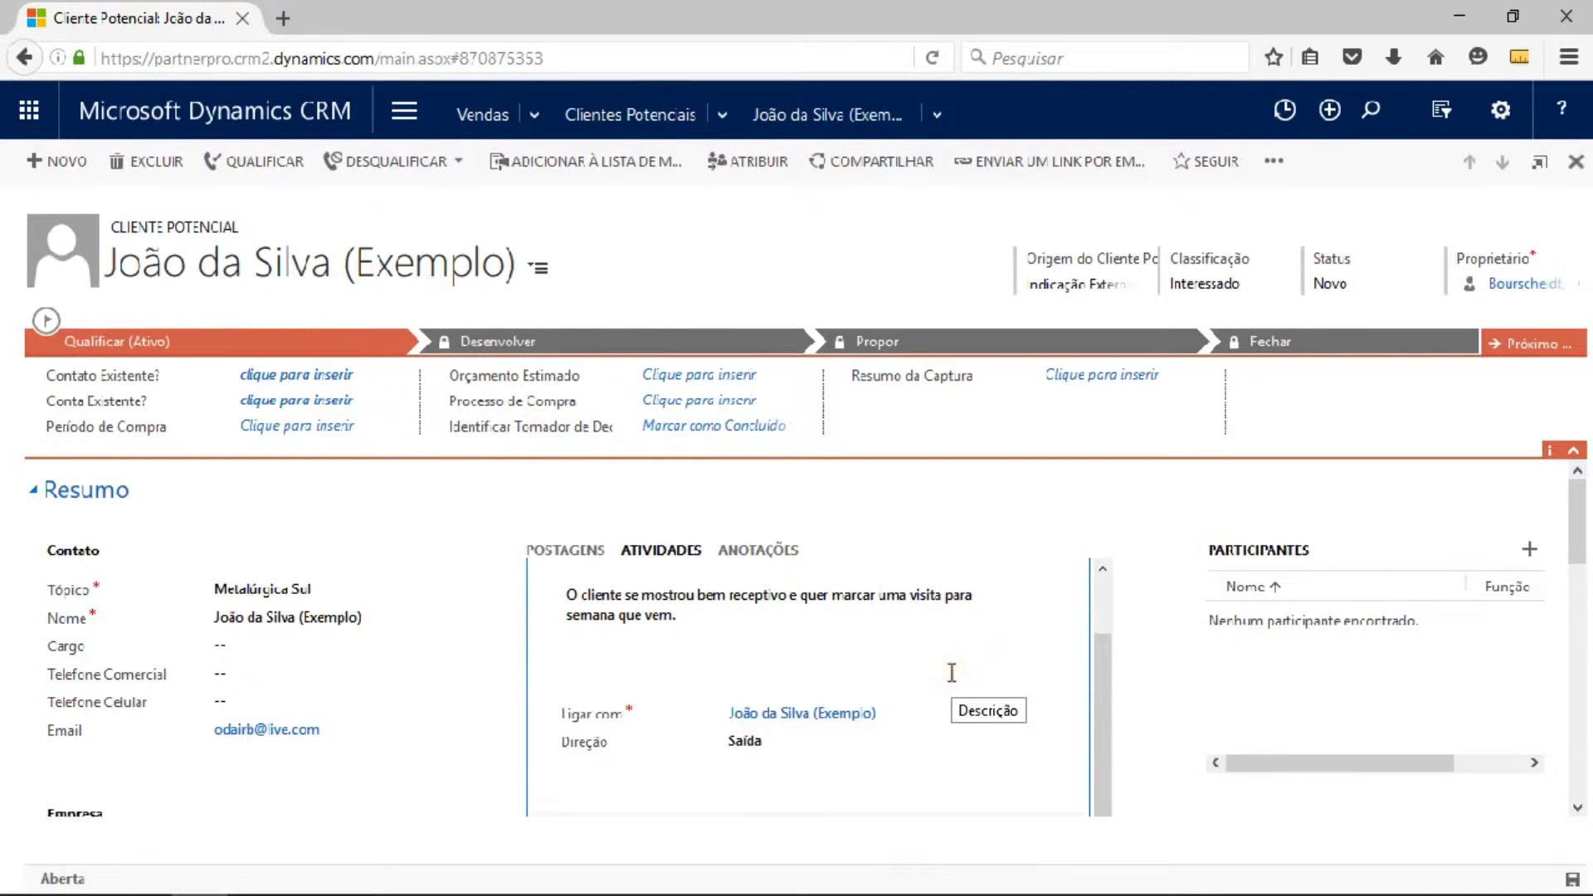
{"action": "left_click", "coordinate": [881, 745]}
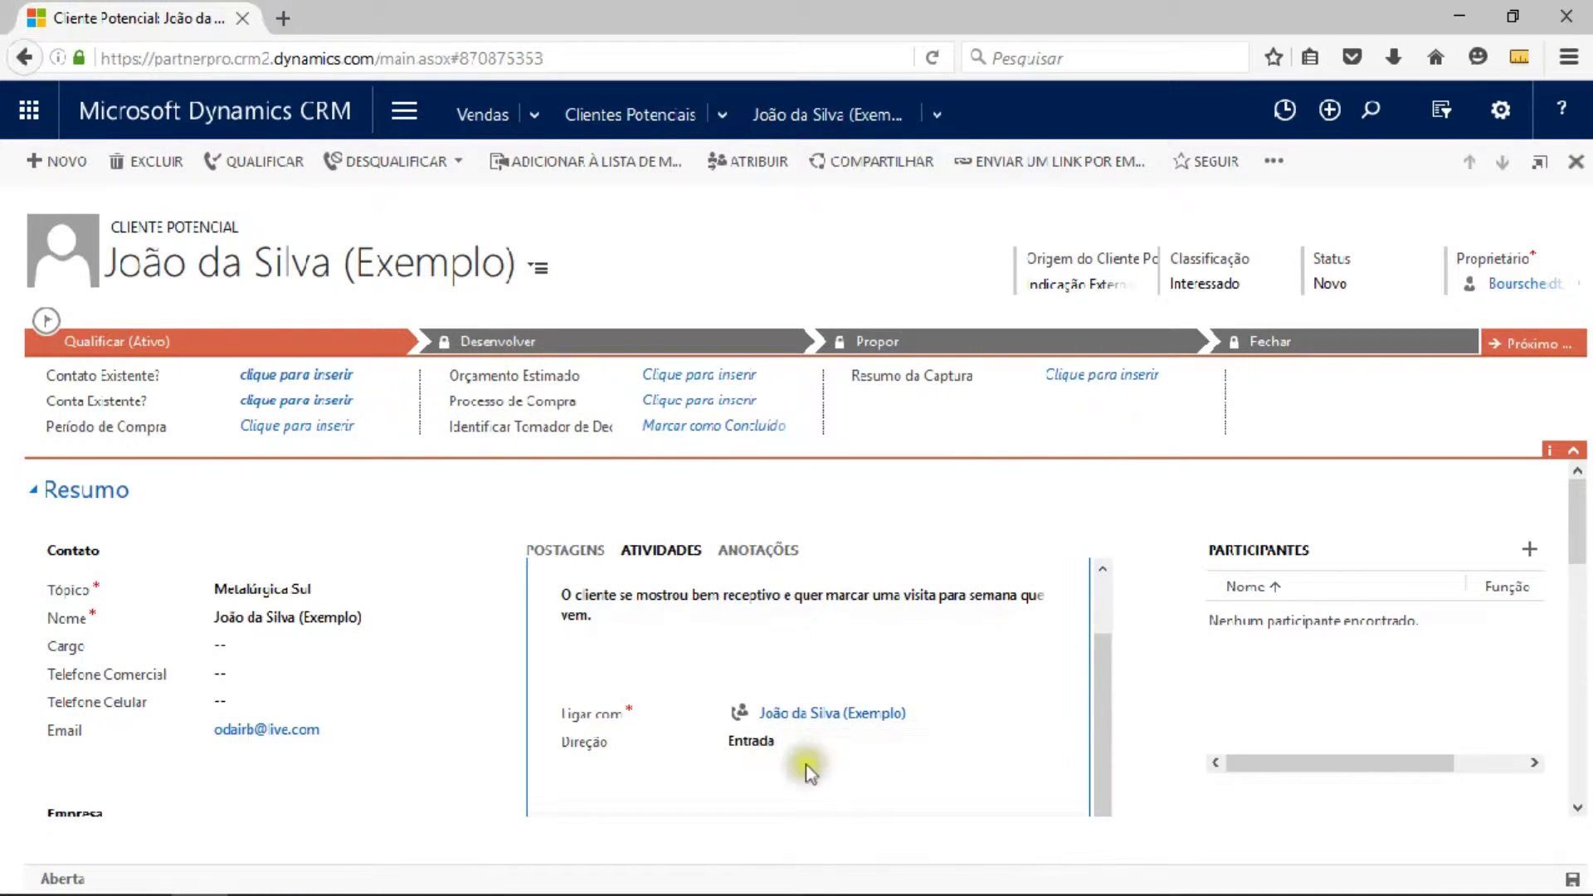
{"action": "left_click", "coordinate": [801, 747]}
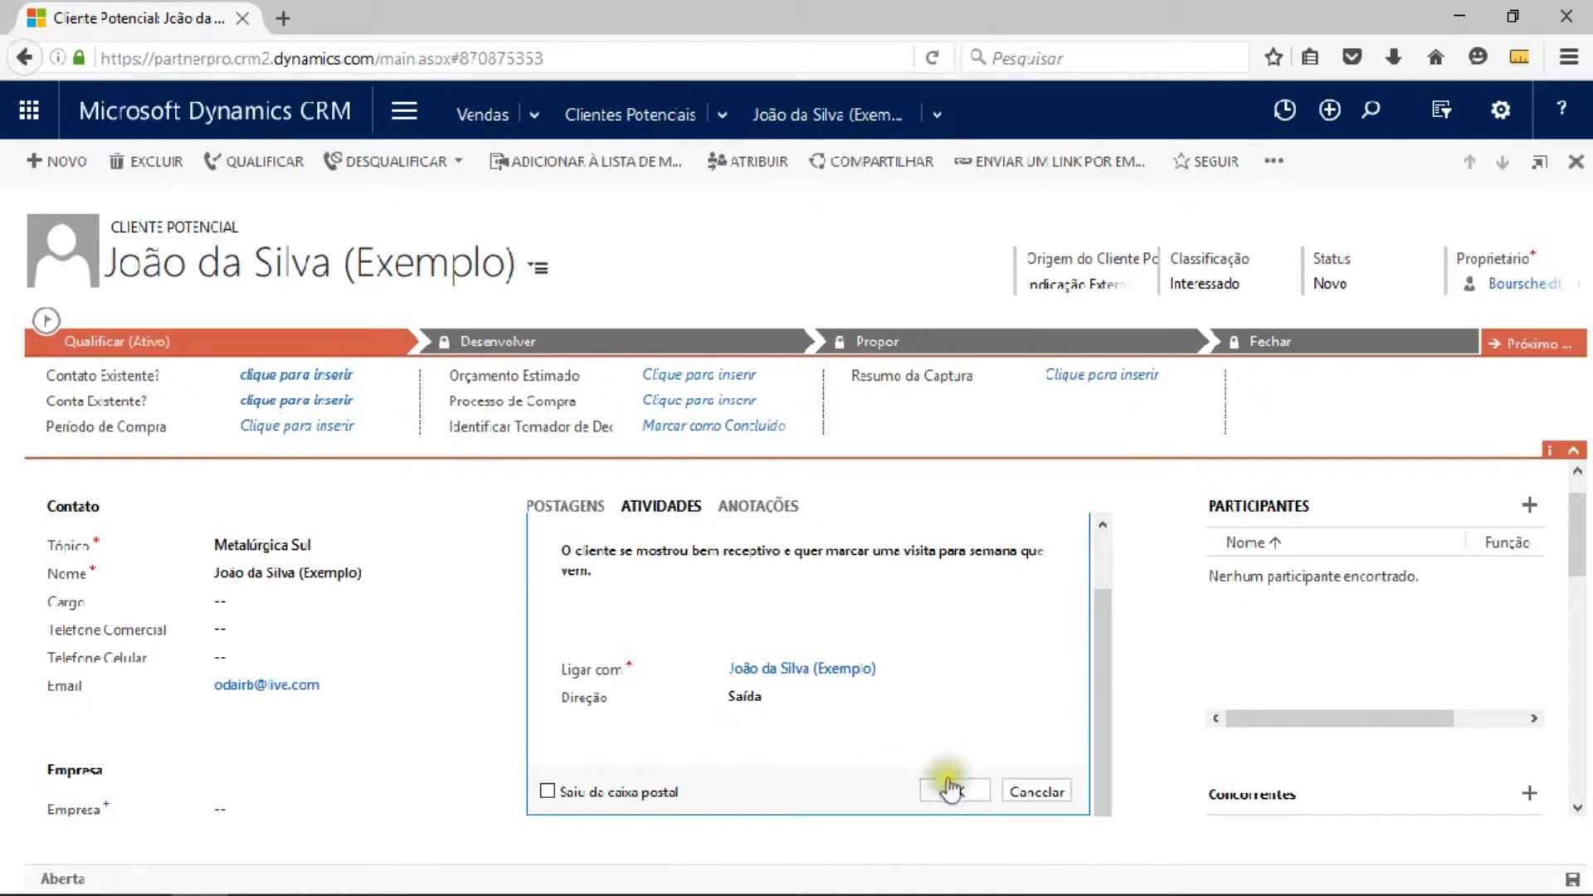
{"action": "left_click", "coordinate": [955, 793]}
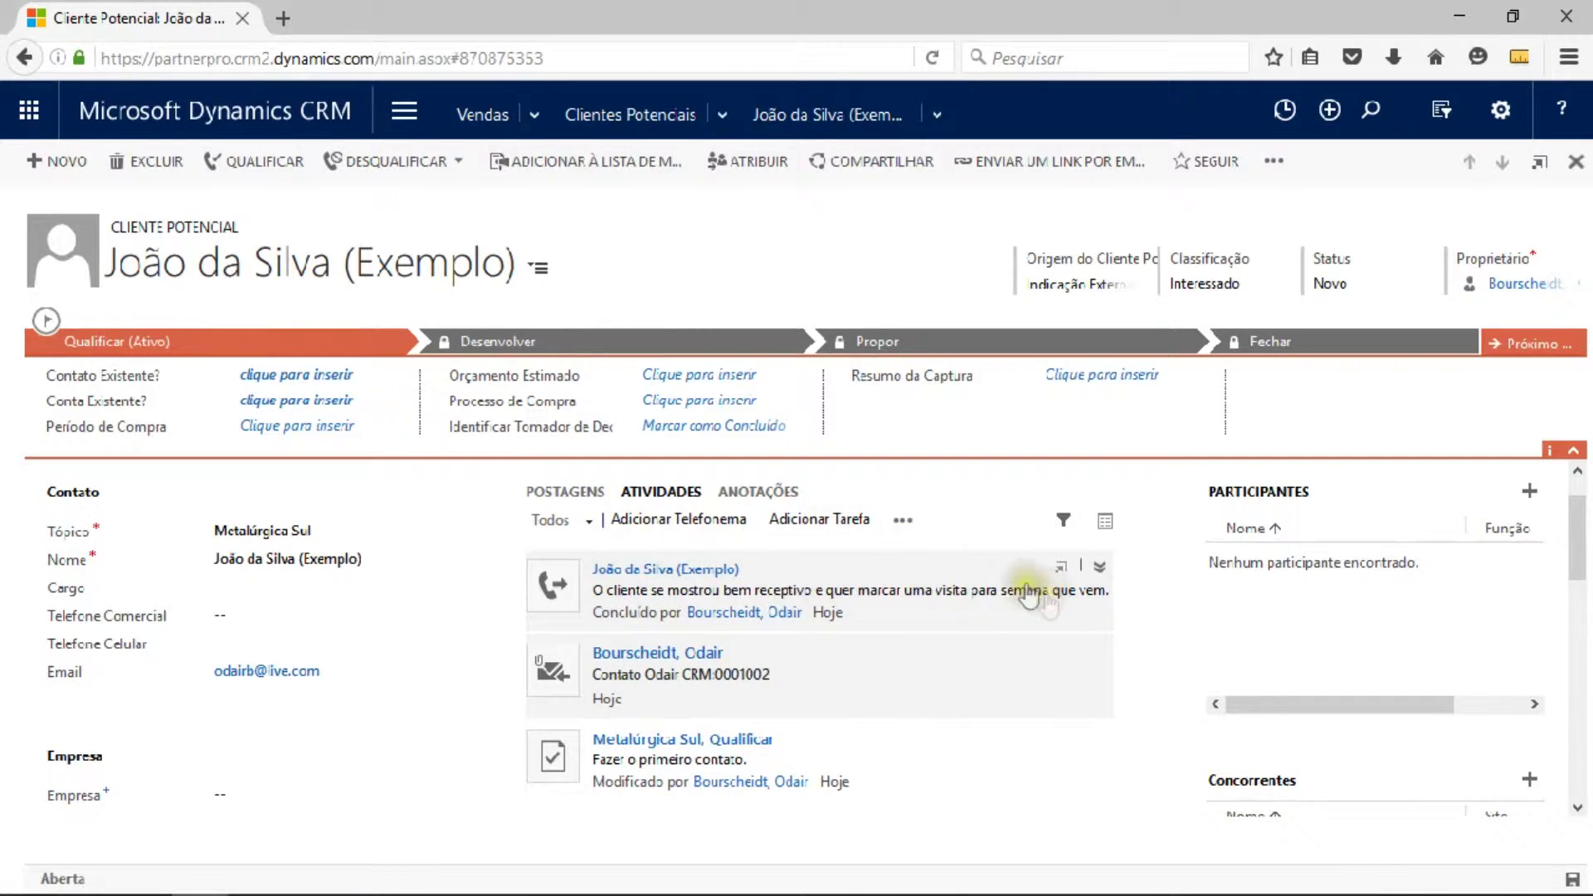
- Create an appointment (Compromisso) from the lead with the subject "Met. Sul - Reunião Comercial" and the location "Met. Sul"
{"action": "left_click", "coordinate": [903, 521]}
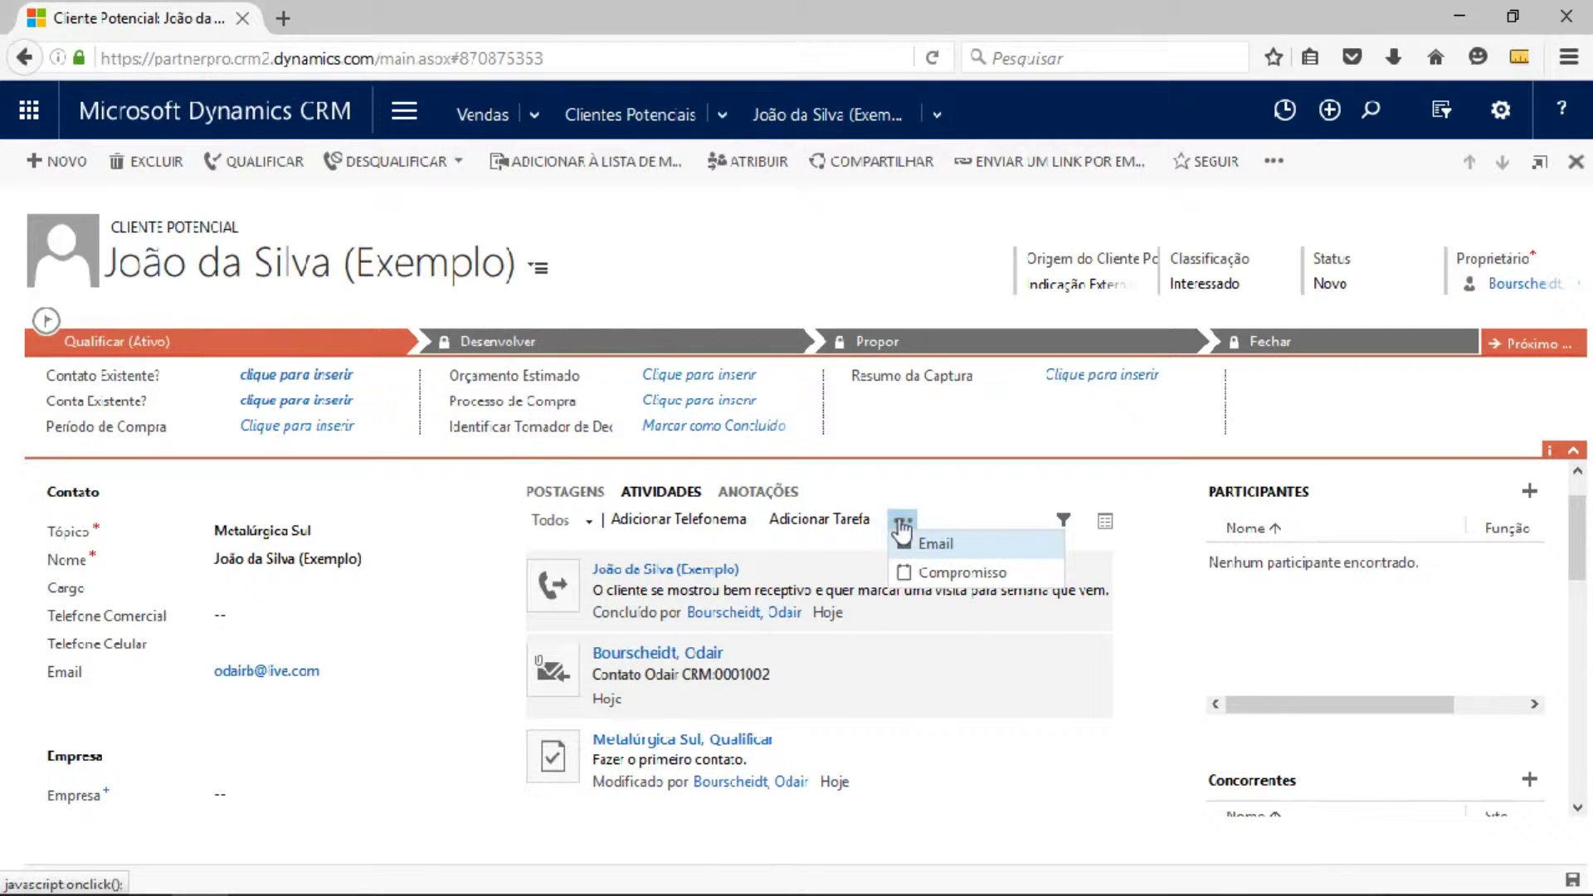
{"action": "left_click", "coordinate": [934, 572]}
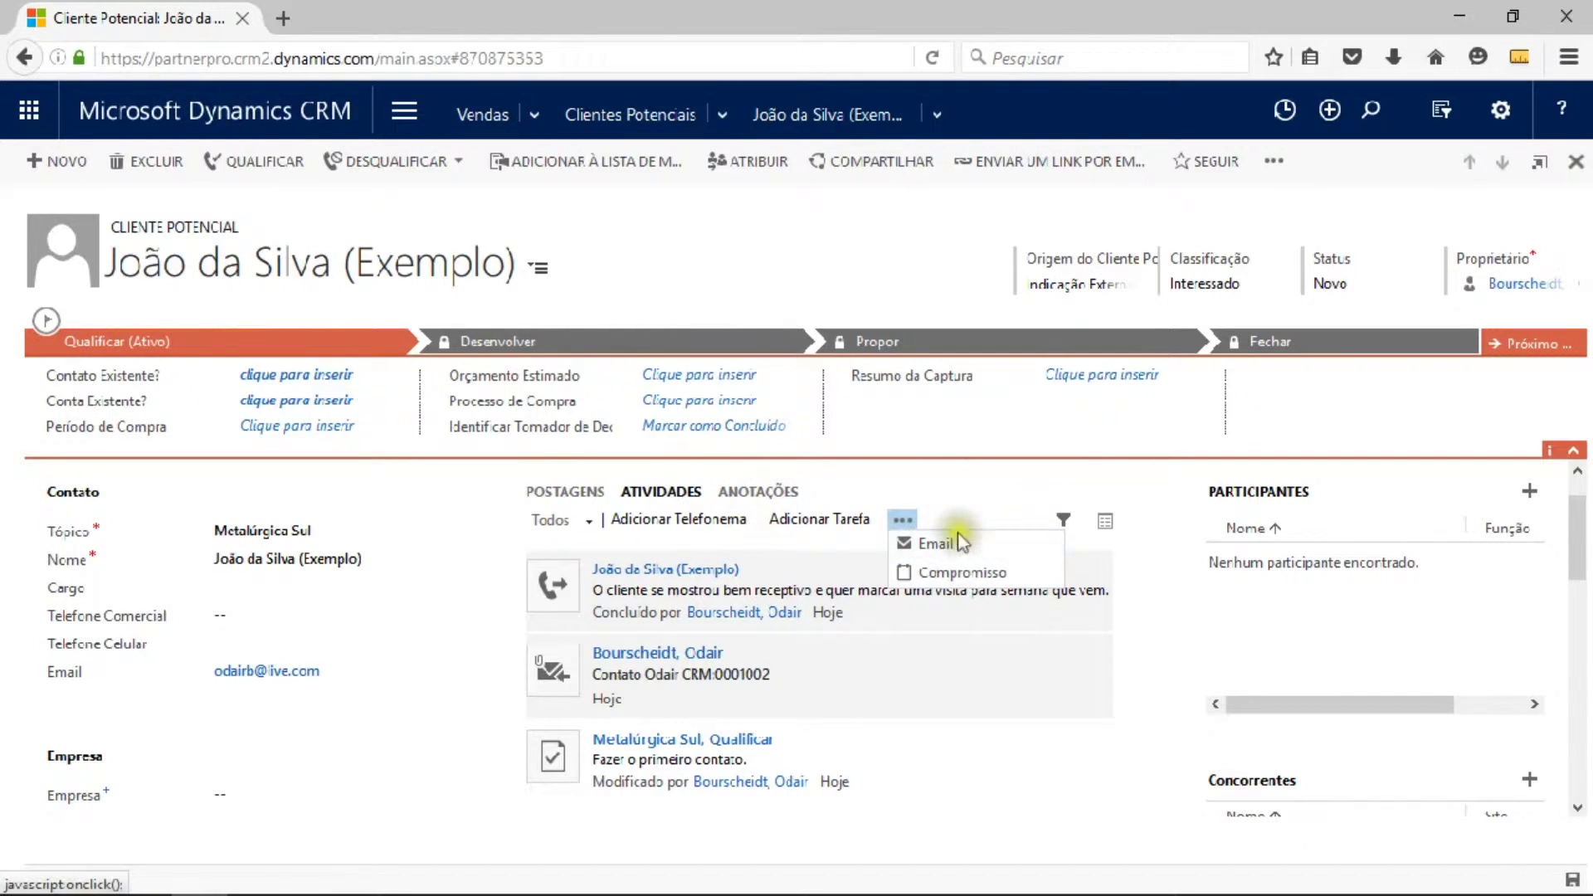
{"action": "left_click", "coordinate": [964, 577]}
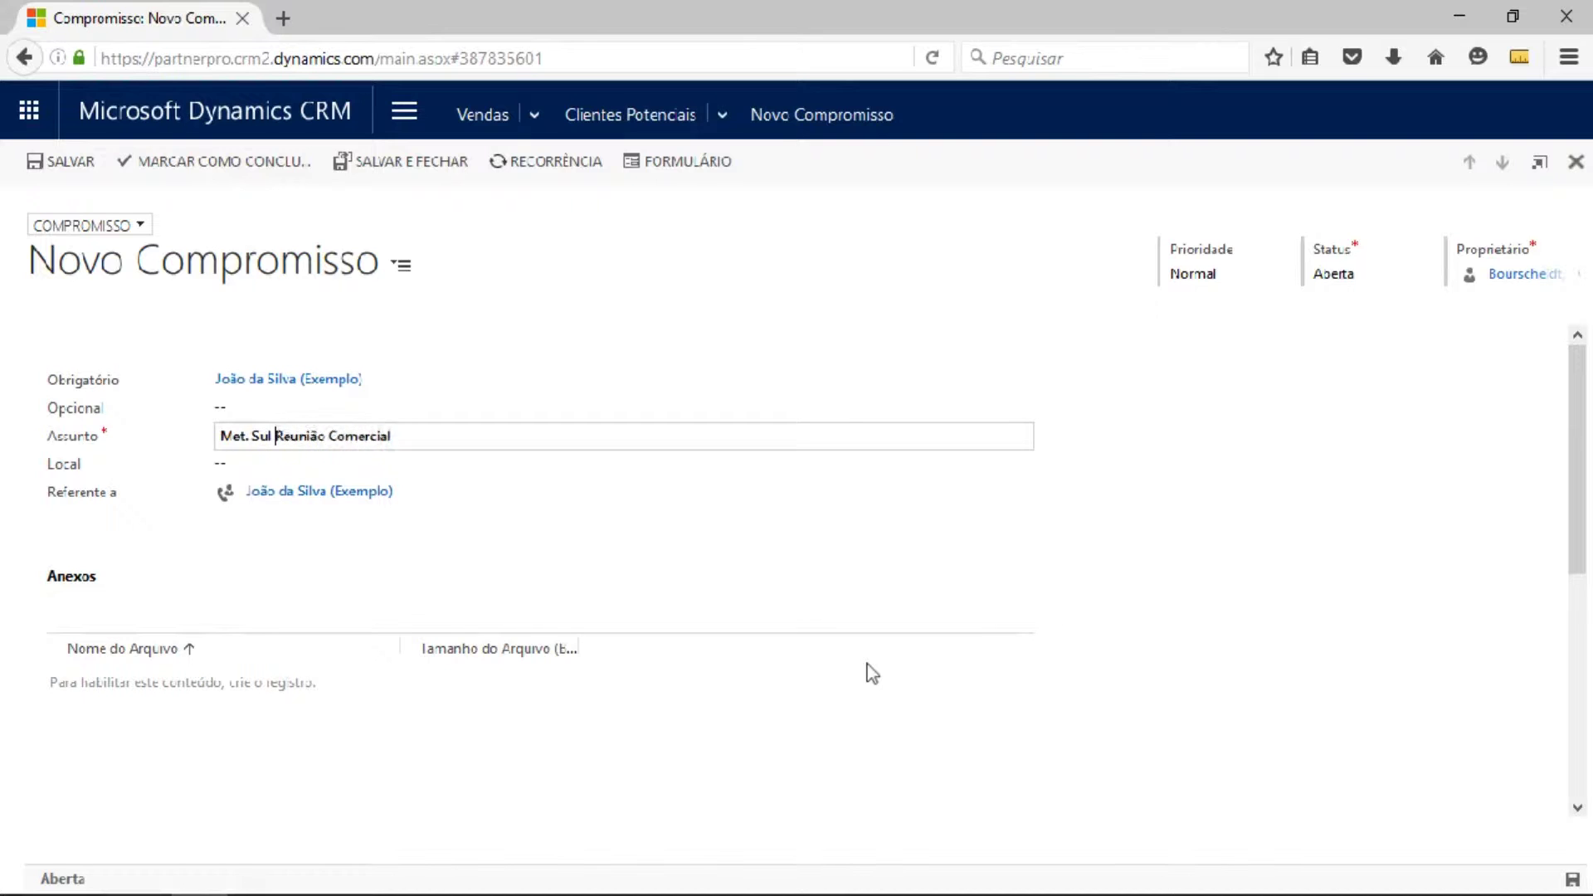
{"action": "left_click", "coordinate": [339, 463]}
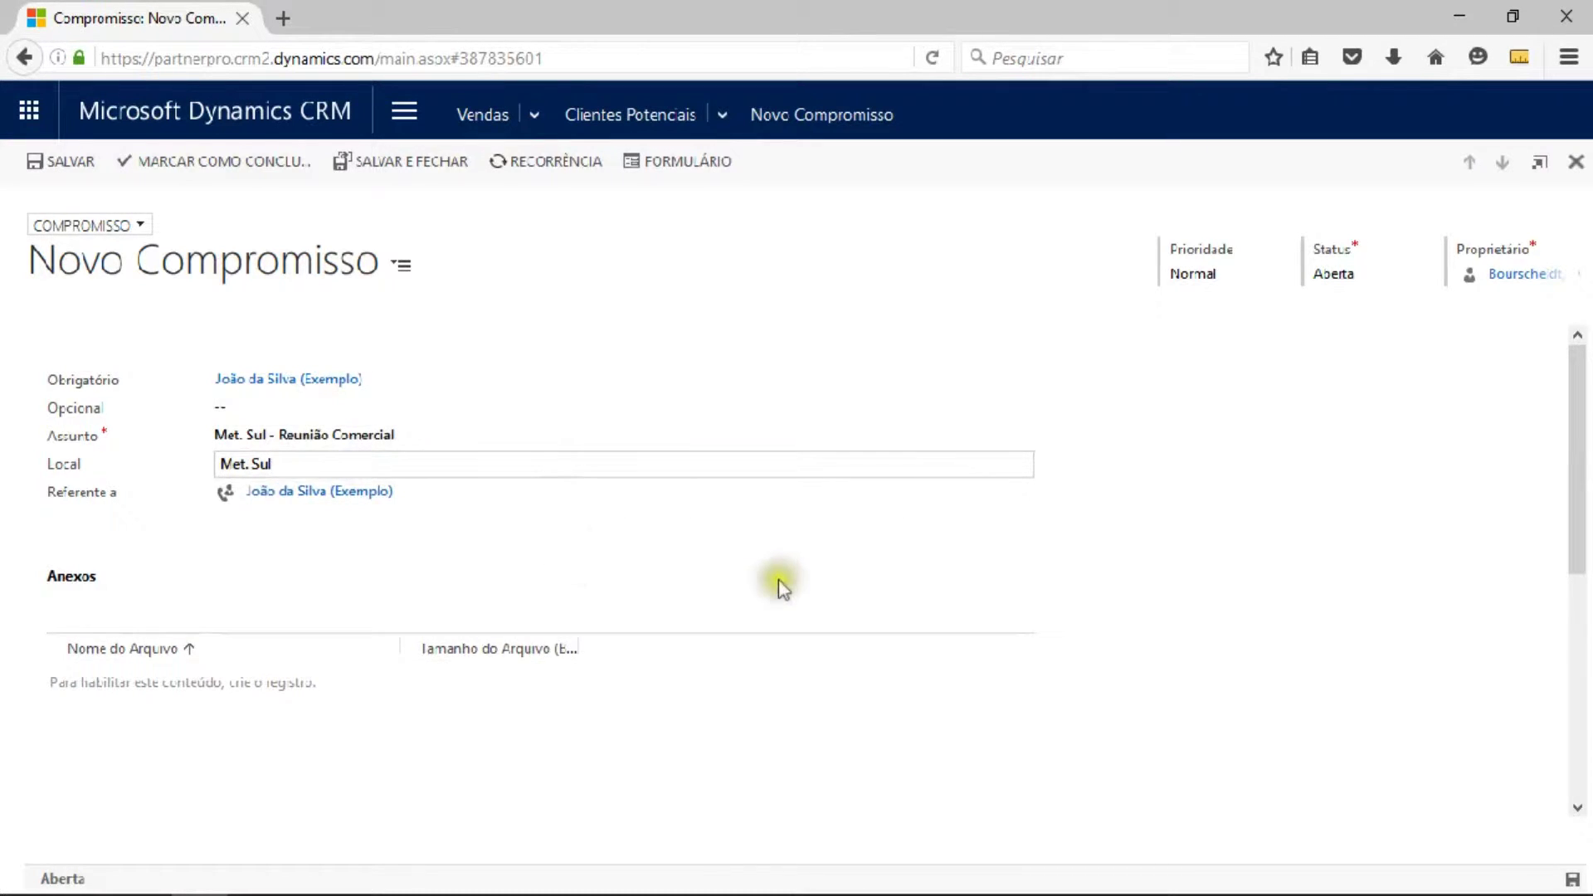
- Set the start date of the new appointment to 12/05/2016
{"action": "scroll", "coordinate": [779, 580], "scroll_direction": "down", "scroll_amount": 1}
{"action": "scroll", "coordinate": [778, 648], "scroll_direction": "down", "scroll_amount": 2}
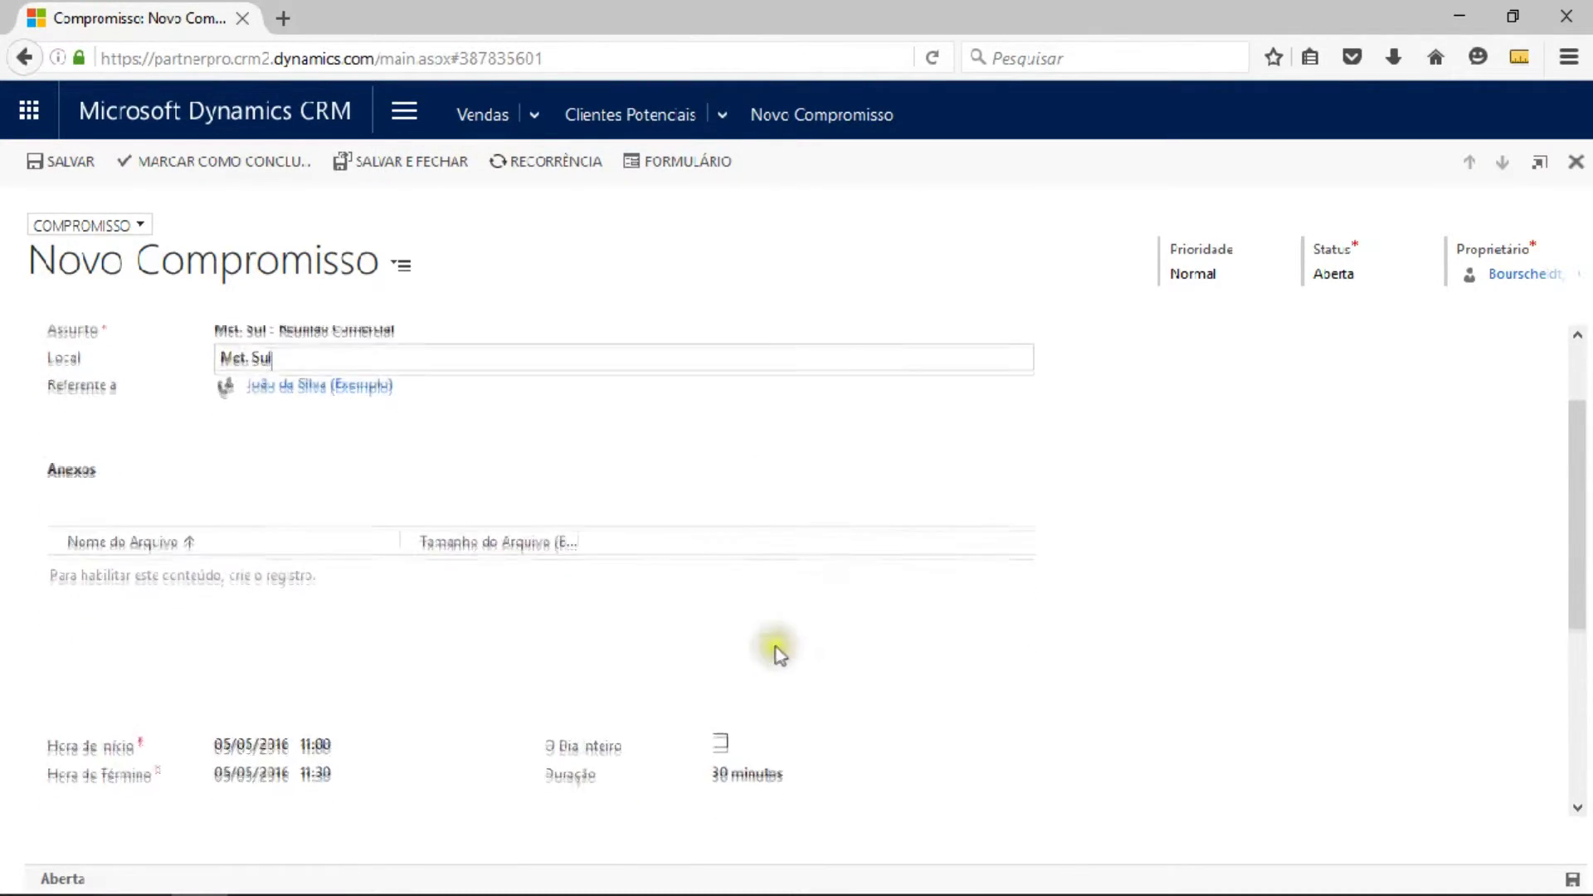
{"action": "scroll", "coordinate": [713, 676], "scroll_direction": "down", "scroll_amount": 2}
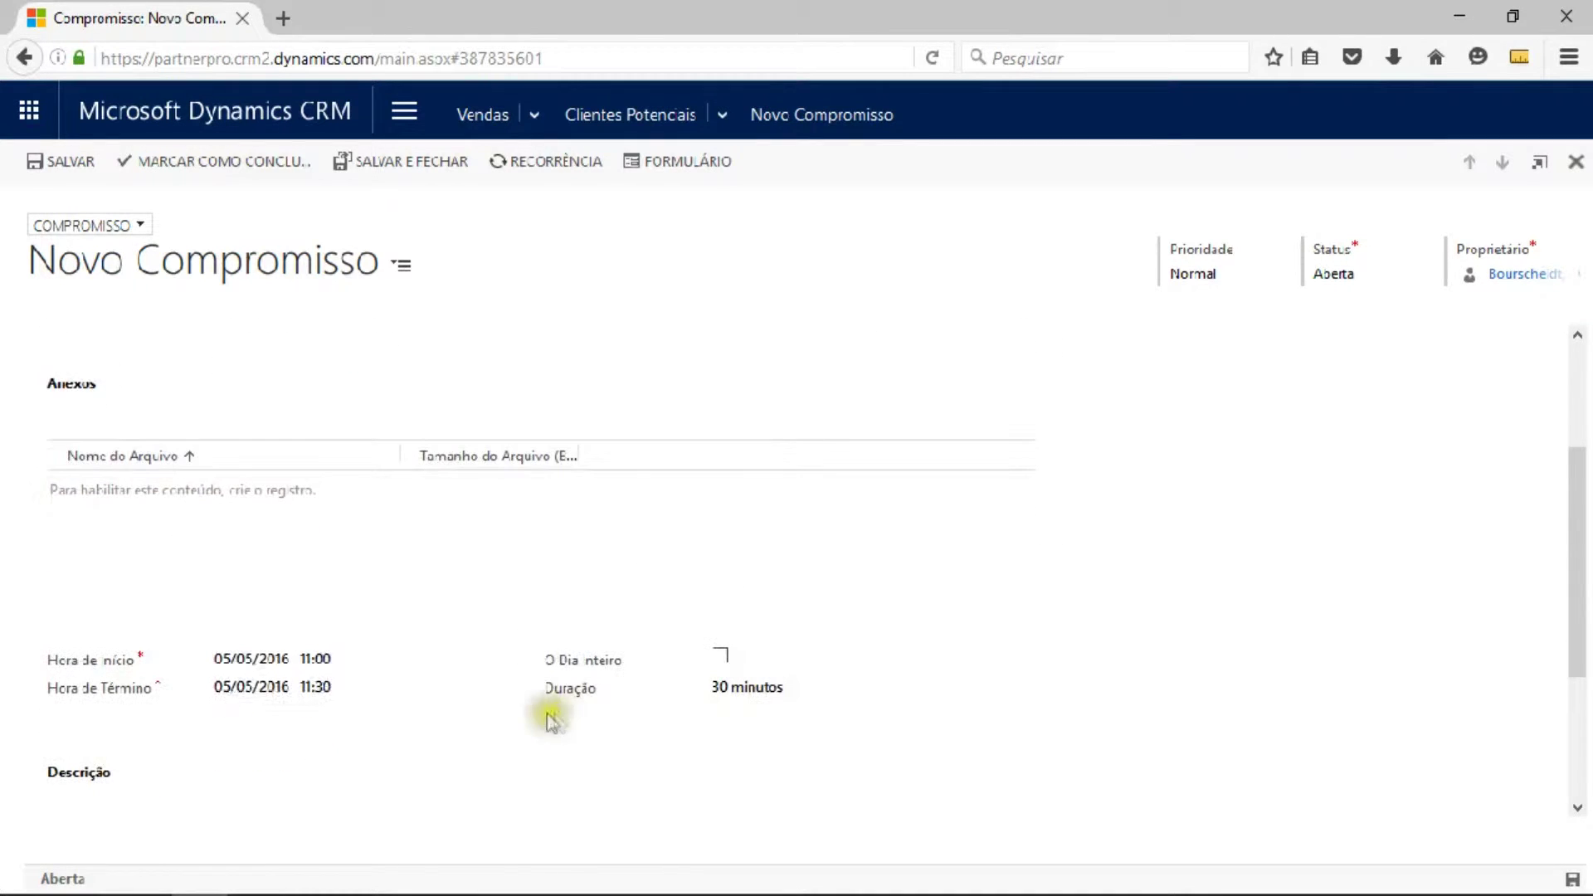
{"action": "left_click", "coordinate": [384, 663]}
{"action": "left_click", "coordinate": [387, 662]}
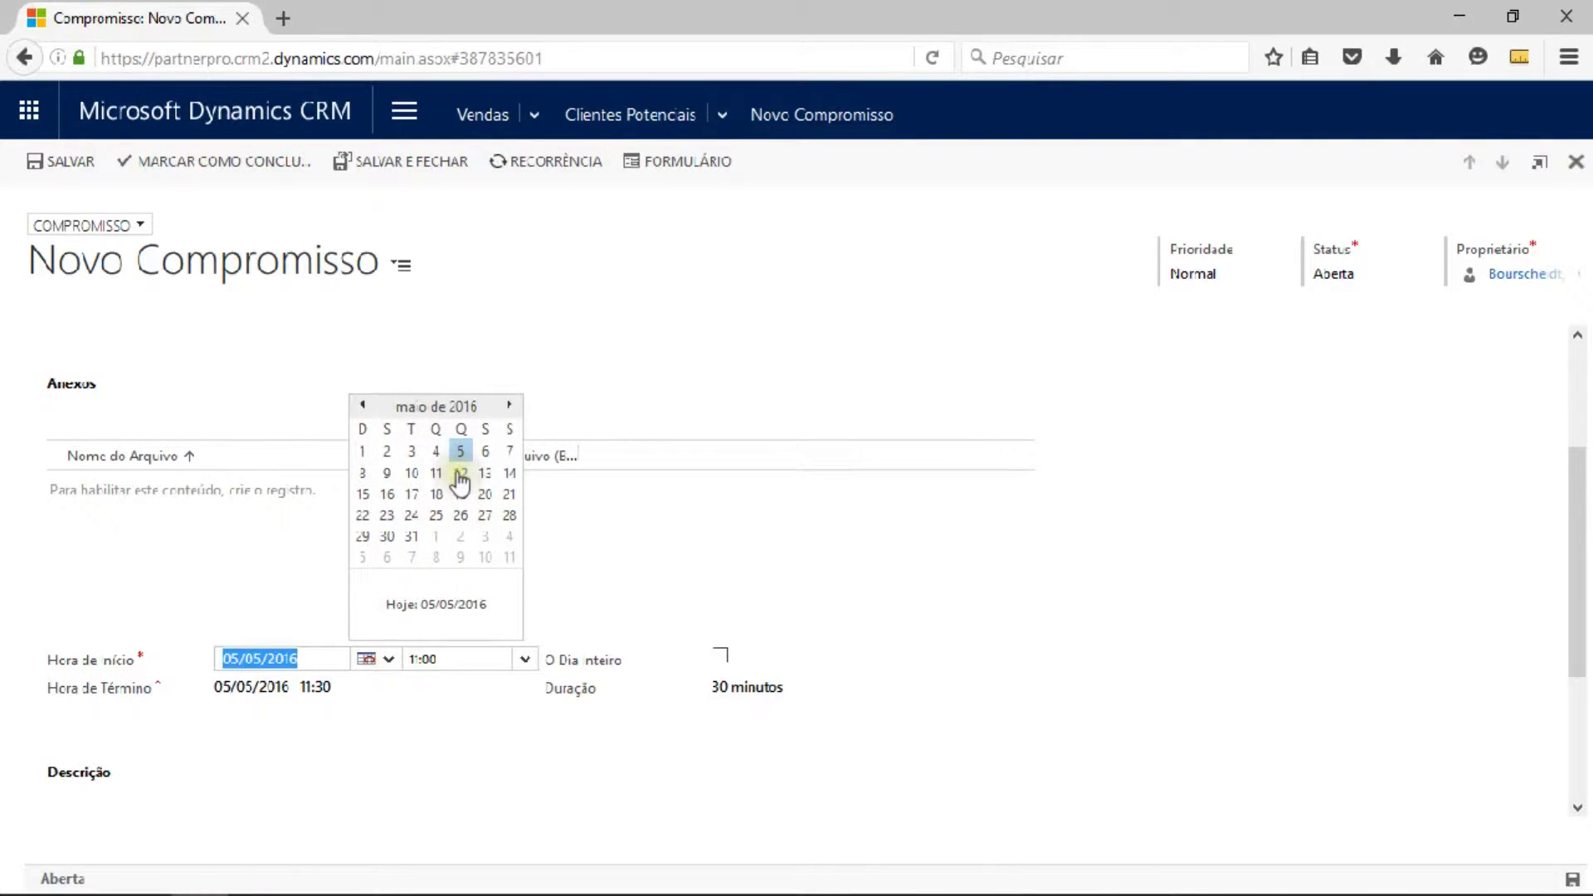
{"action": "left_click", "coordinate": [459, 475]}
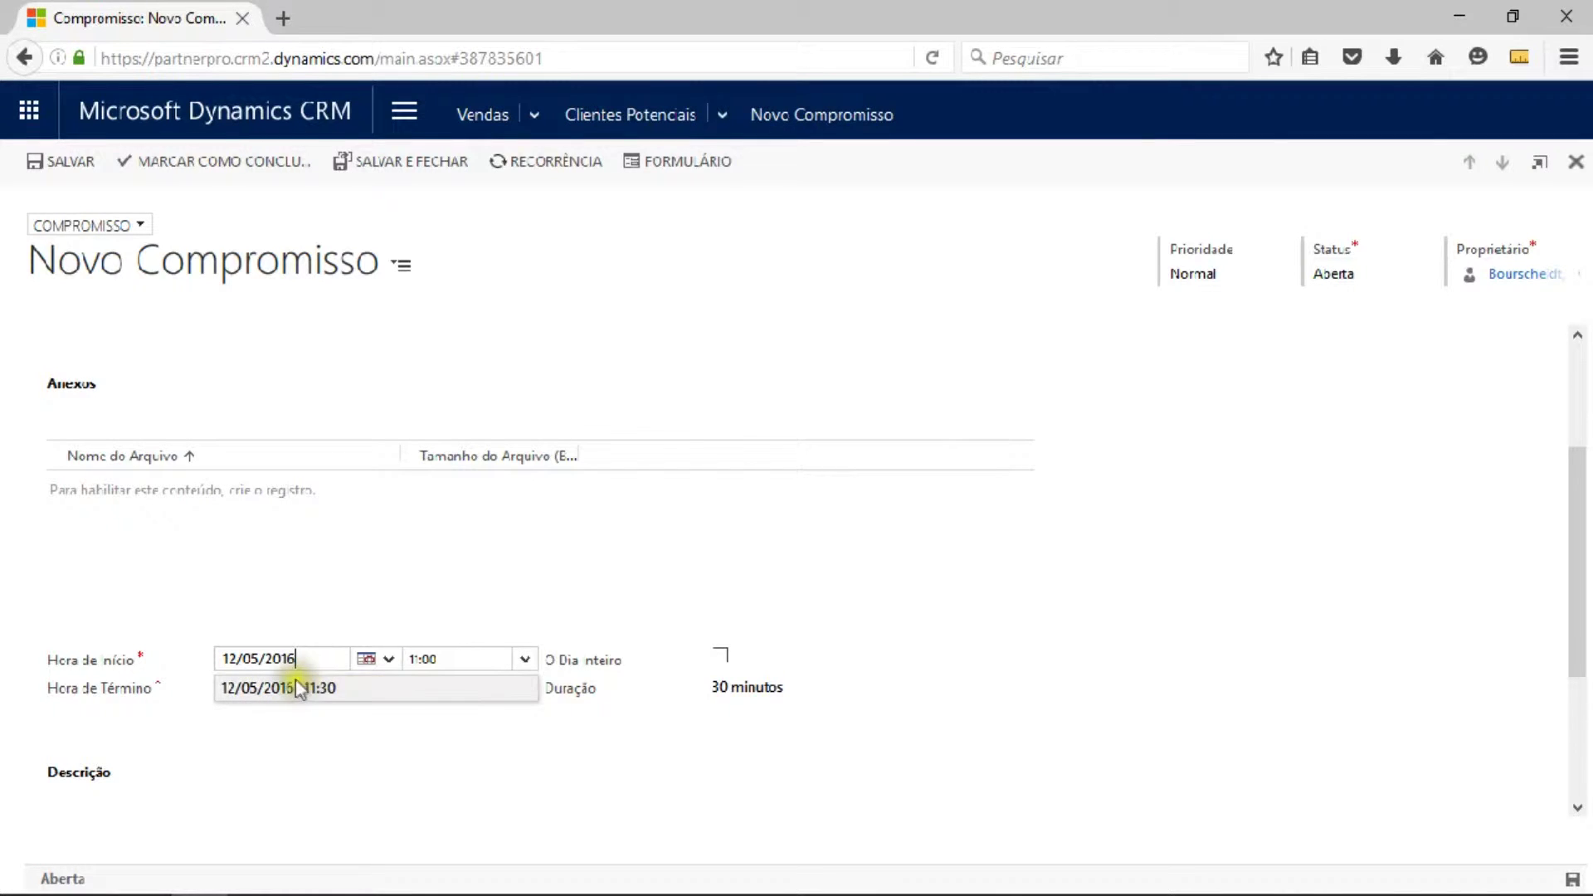
- Set the end time of the appointment to 12:00
{"action": "left_click", "coordinate": [367, 684]}
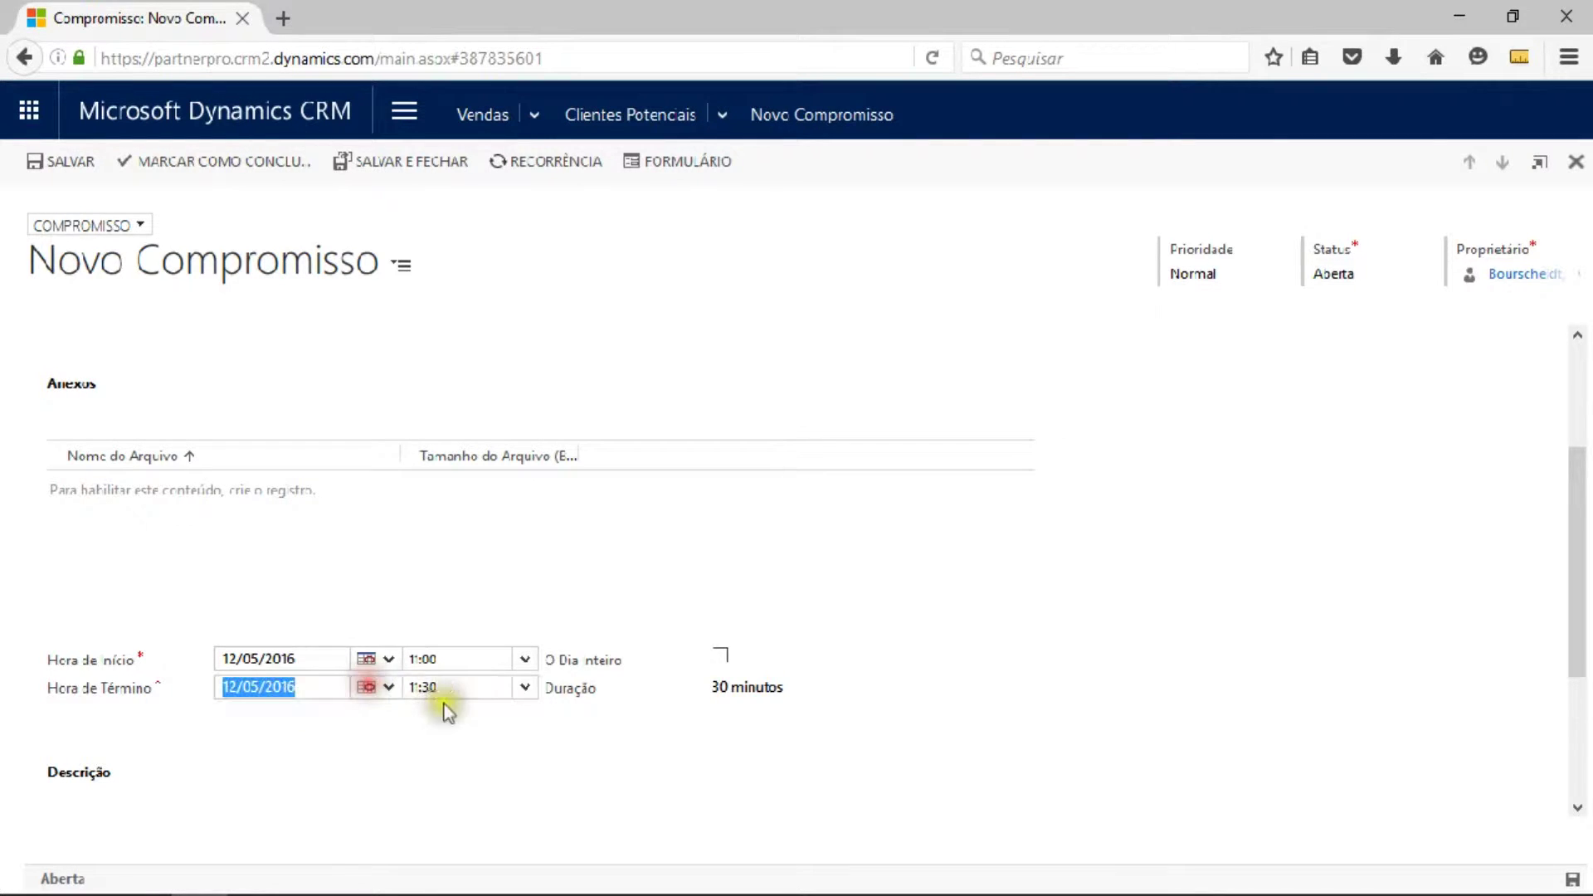
{"action": "left_click", "coordinate": [524, 687]}
{"action": "scroll", "coordinate": [486, 786], "scroll_direction": "down", "scroll_amount": 2}
{"action": "scroll", "coordinate": [486, 788], "scroll_direction": "down", "scroll_amount": 4}
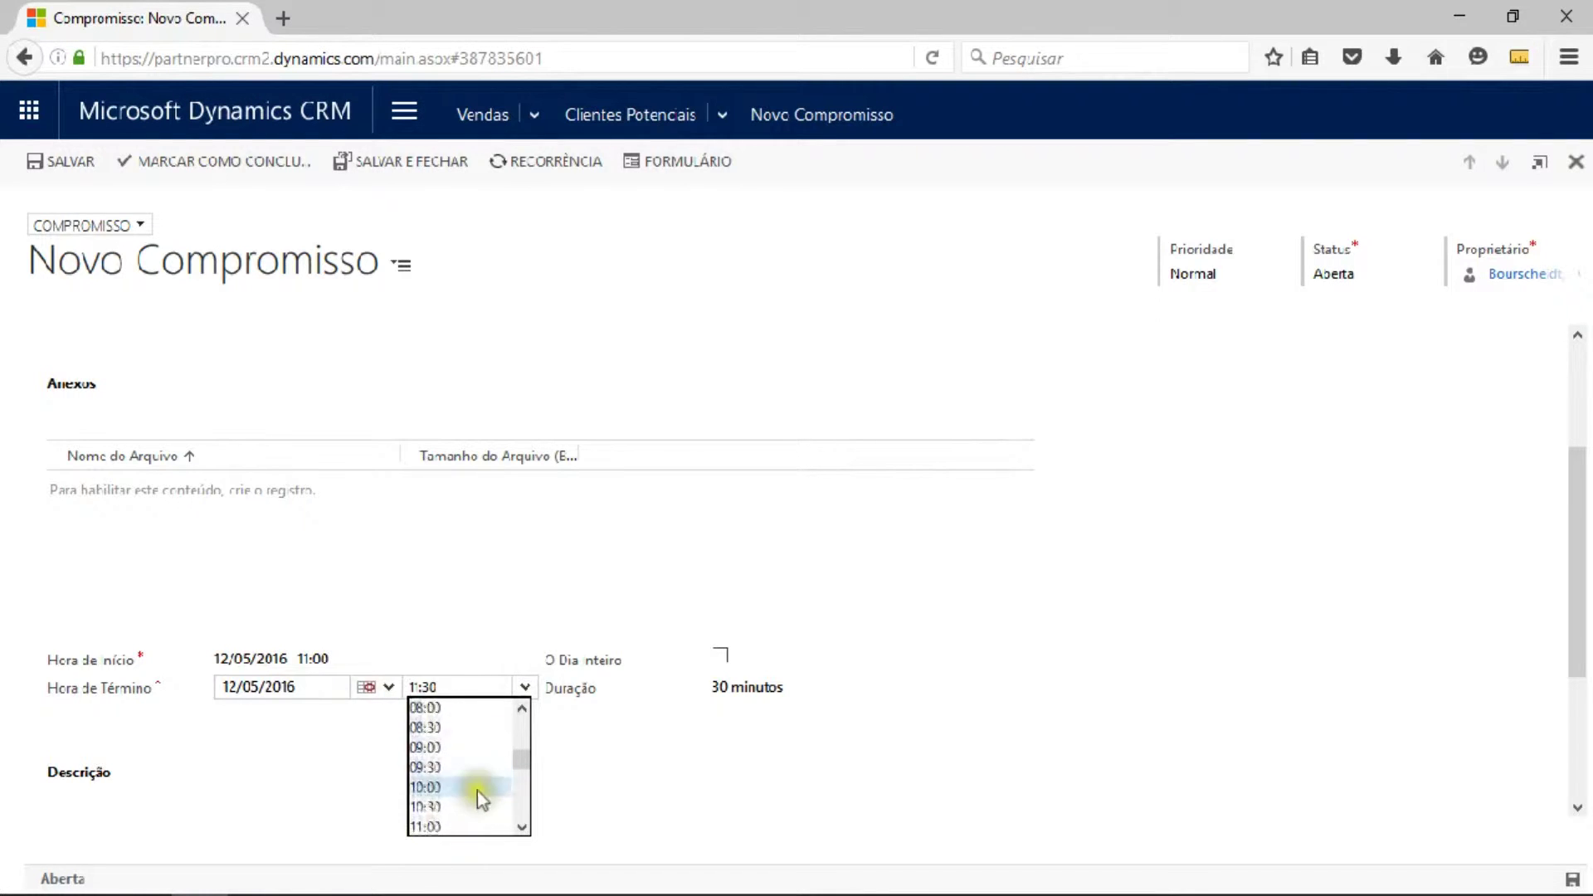
{"action": "scroll", "coordinate": [478, 798], "scroll_direction": "down", "scroll_amount": 2}
{"action": "left_click", "coordinate": [461, 810]}
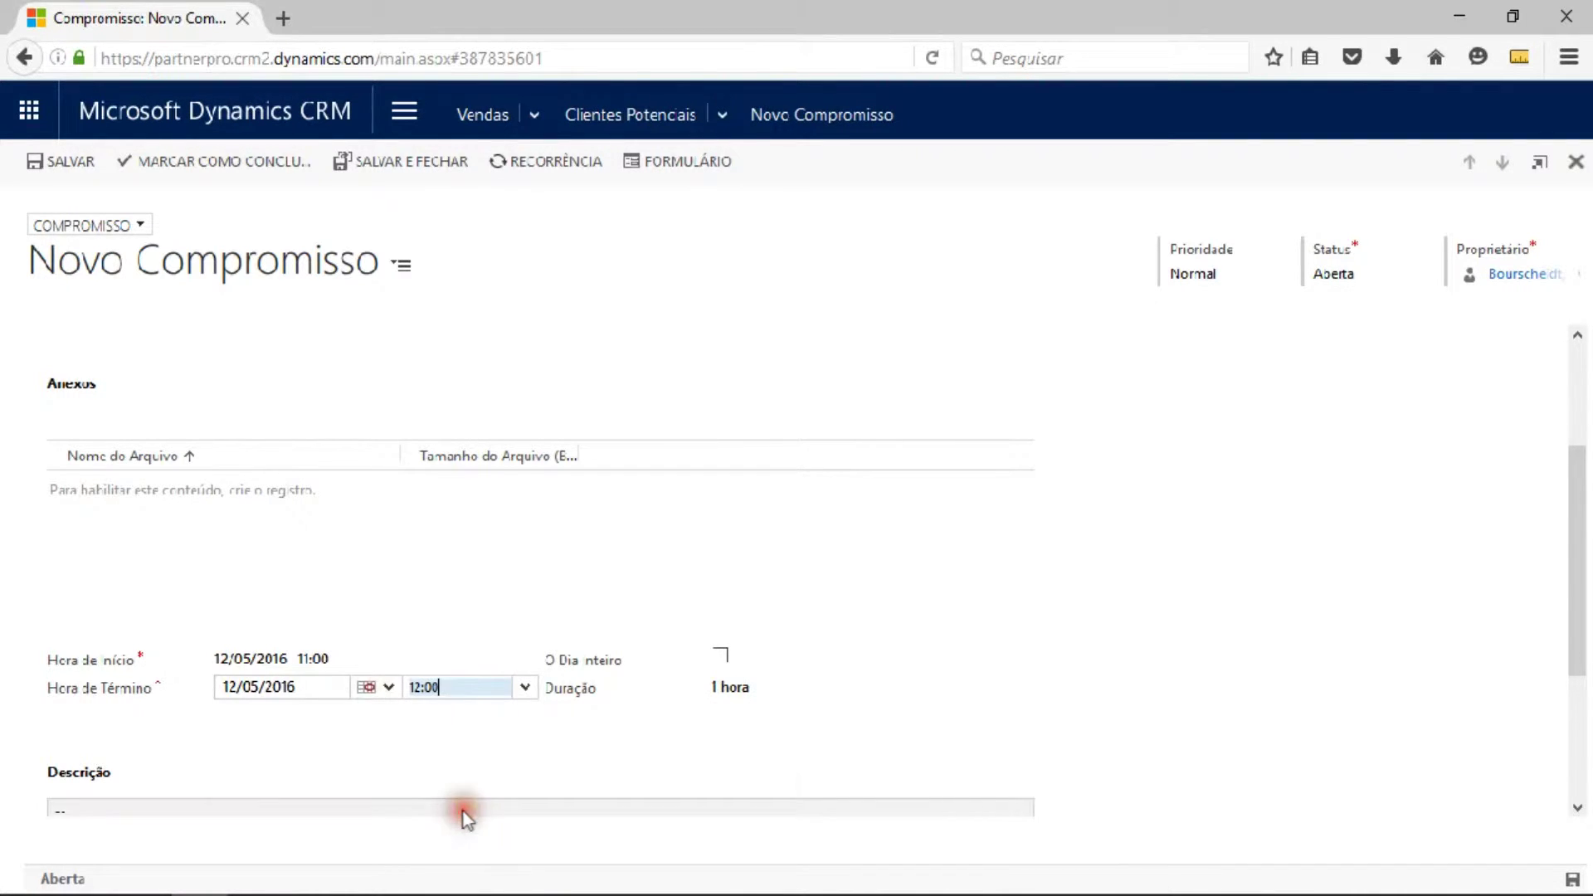
- Describe the appointment as "Reunião comercial ref. produto tal.", then save and close it
{"action": "scroll", "coordinate": [1036, 629], "scroll_direction": "down", "scroll_amount": 2}
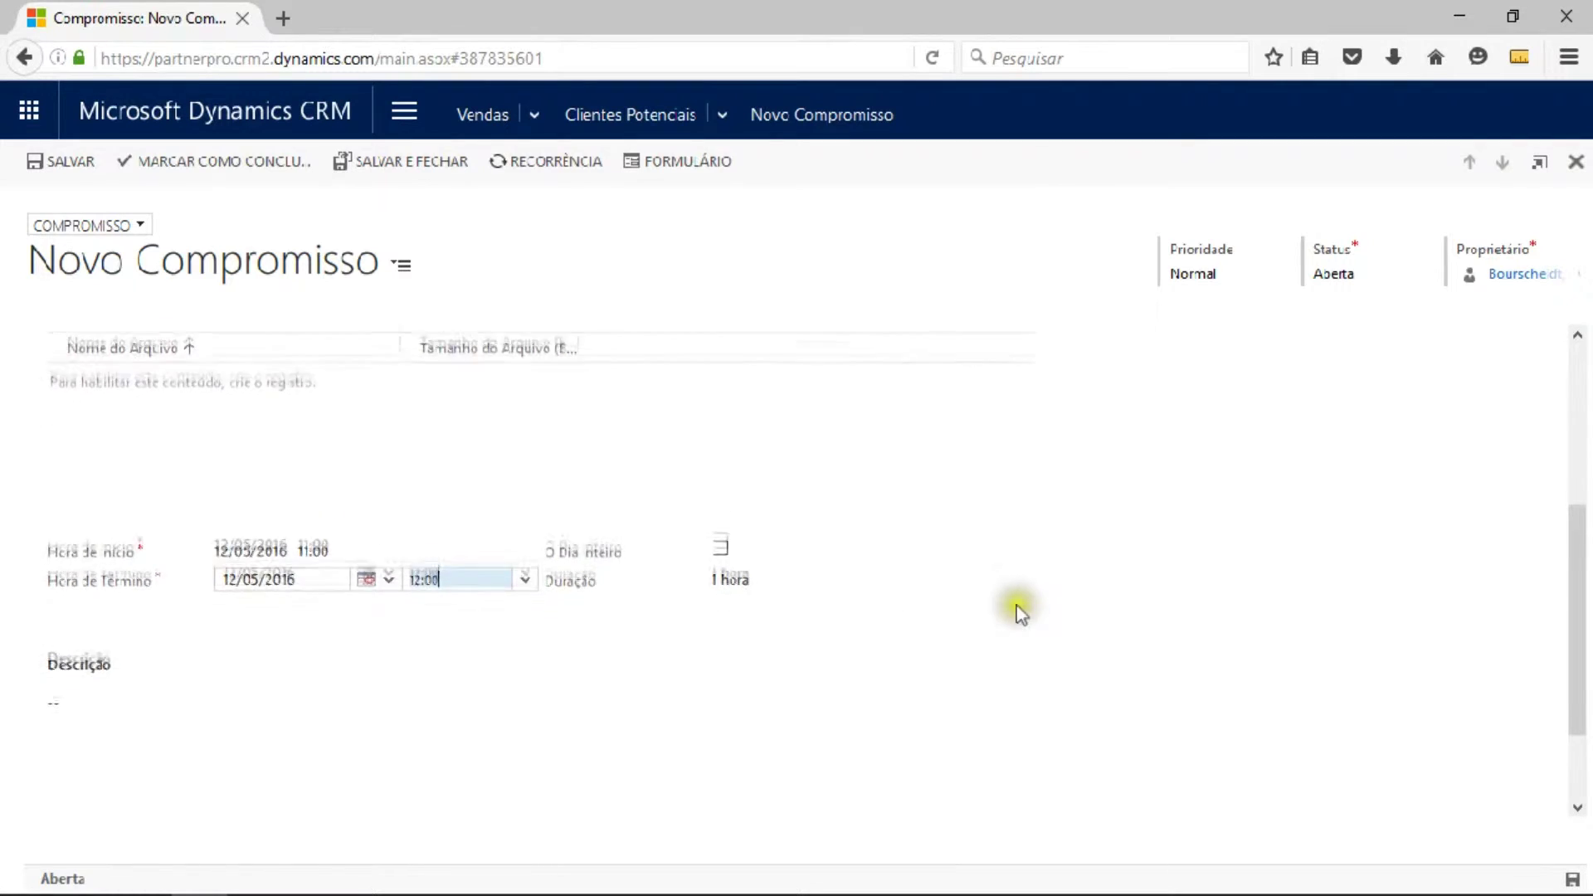
{"action": "left_click", "coordinate": [346, 695]}
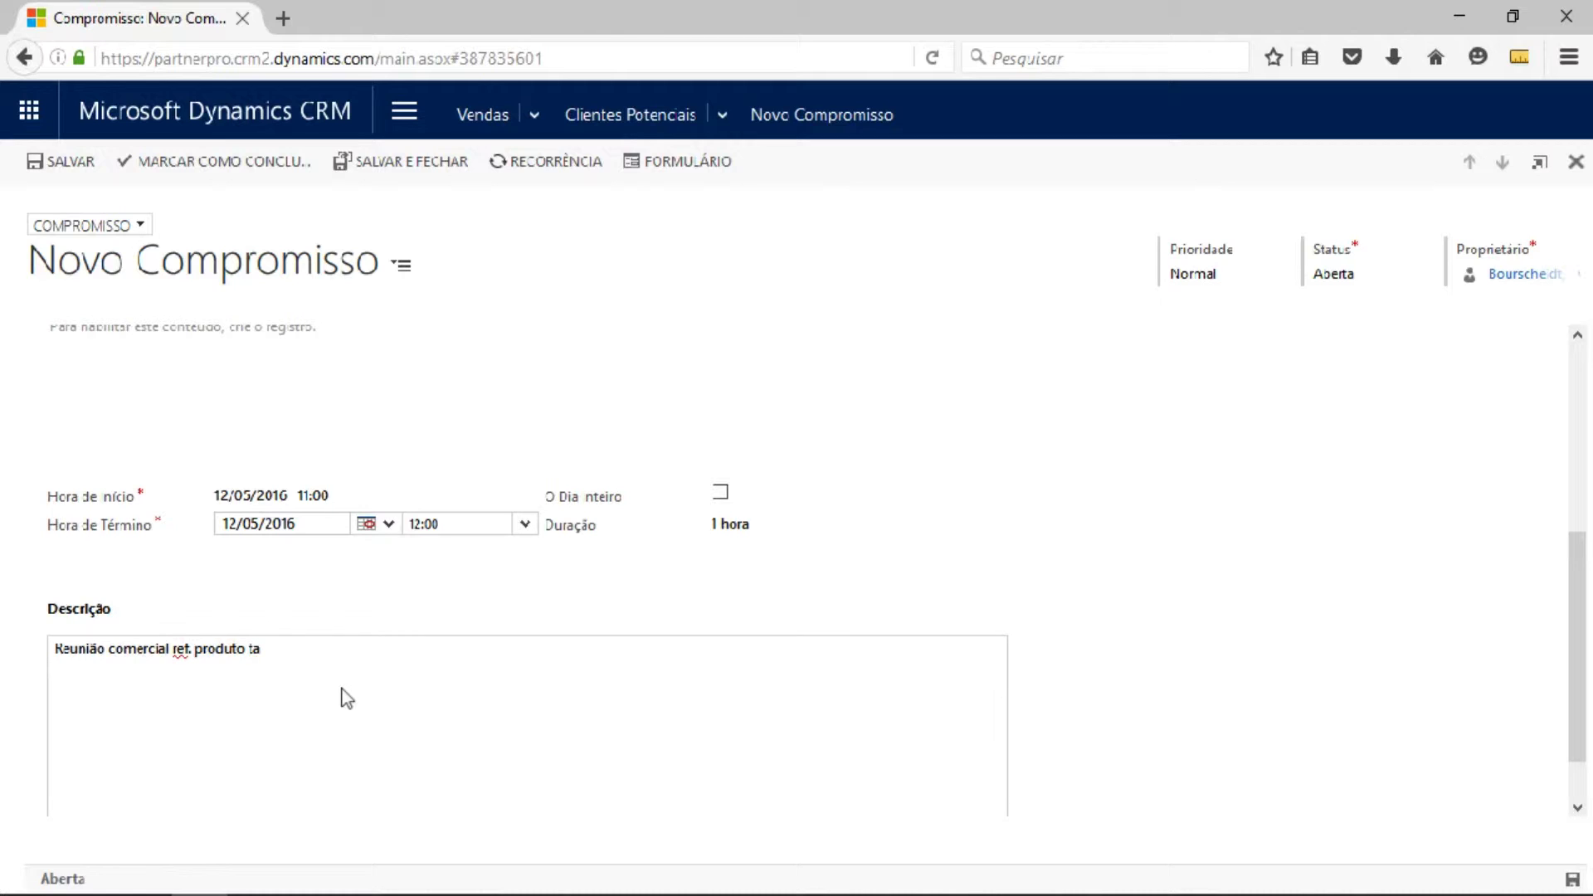
{"action": "scroll", "coordinate": [553, 644], "scroll_direction": "down", "scroll_amount": 1}
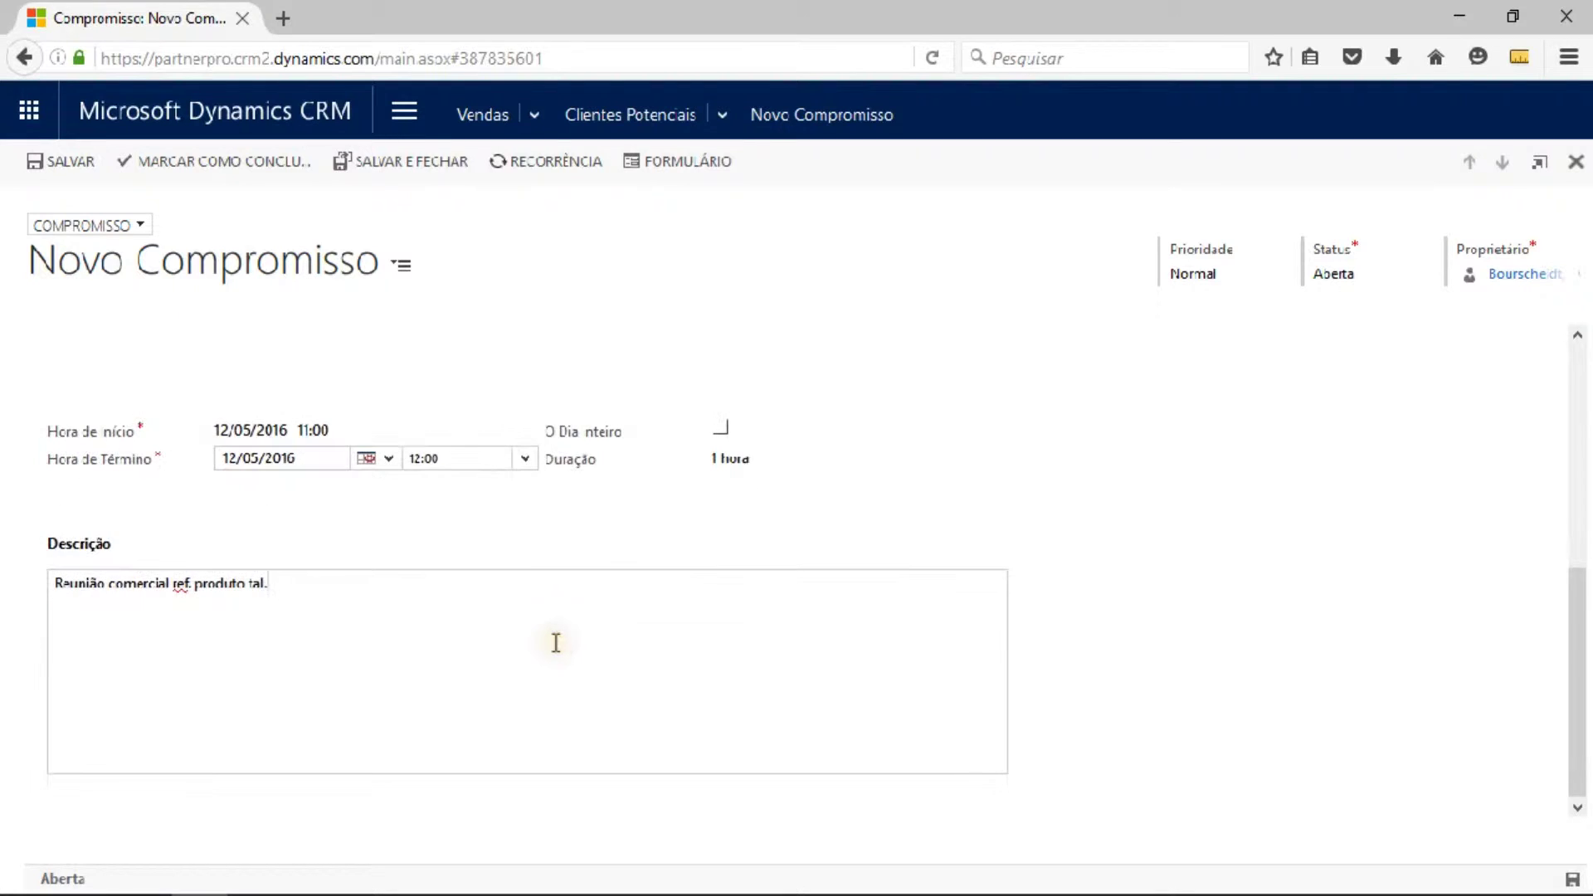
{"action": "scroll", "coordinate": [704, 585], "scroll_direction": "up", "scroll_amount": 3}
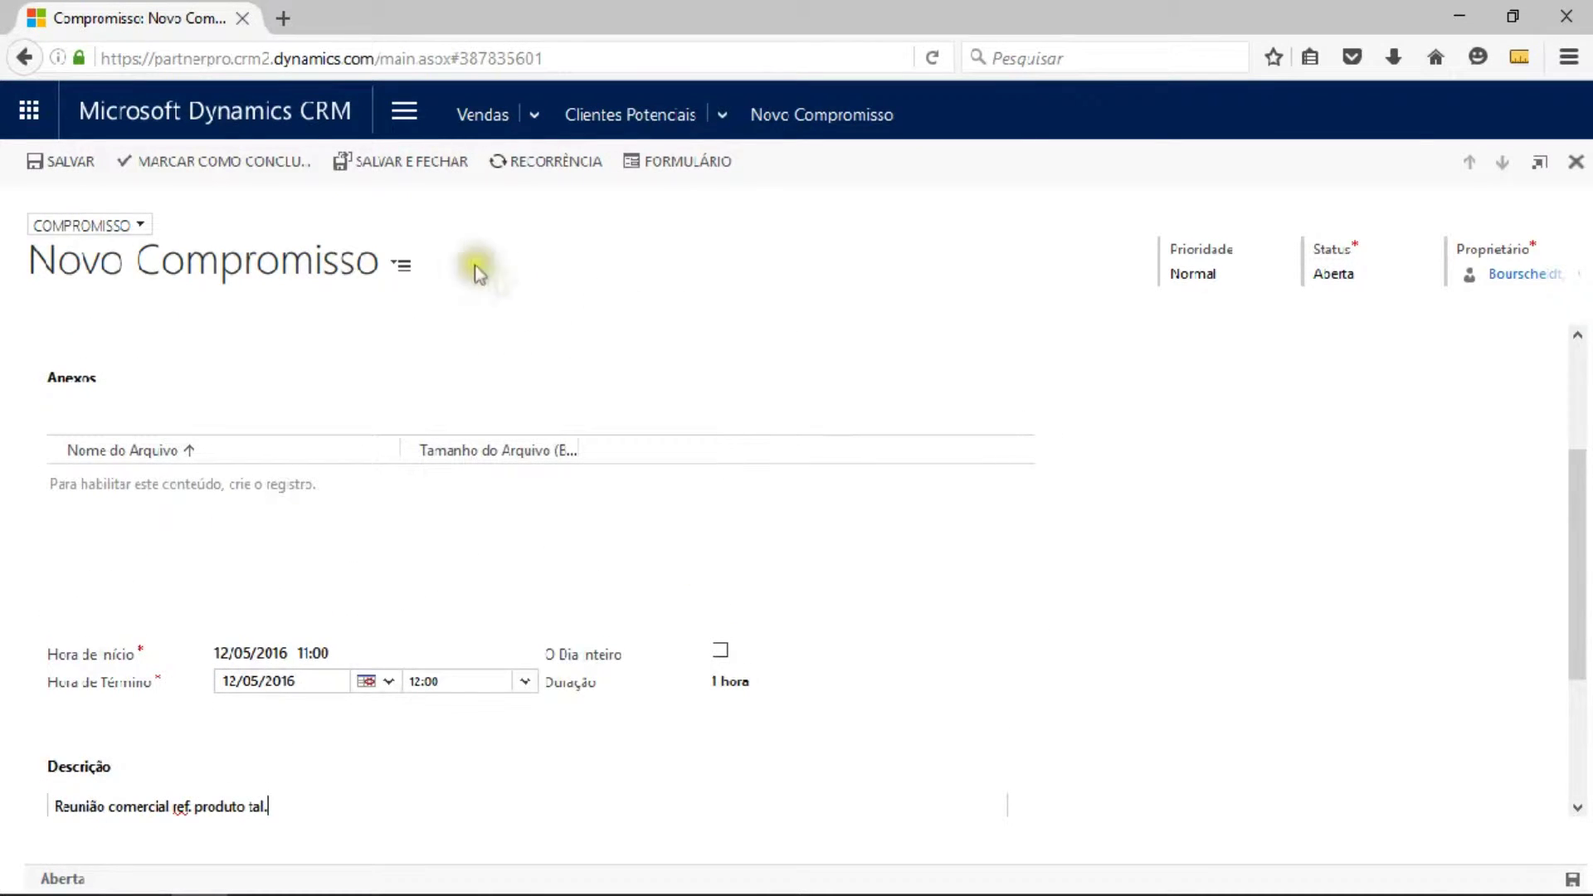
{"action": "left_click", "coordinate": [415, 166]}
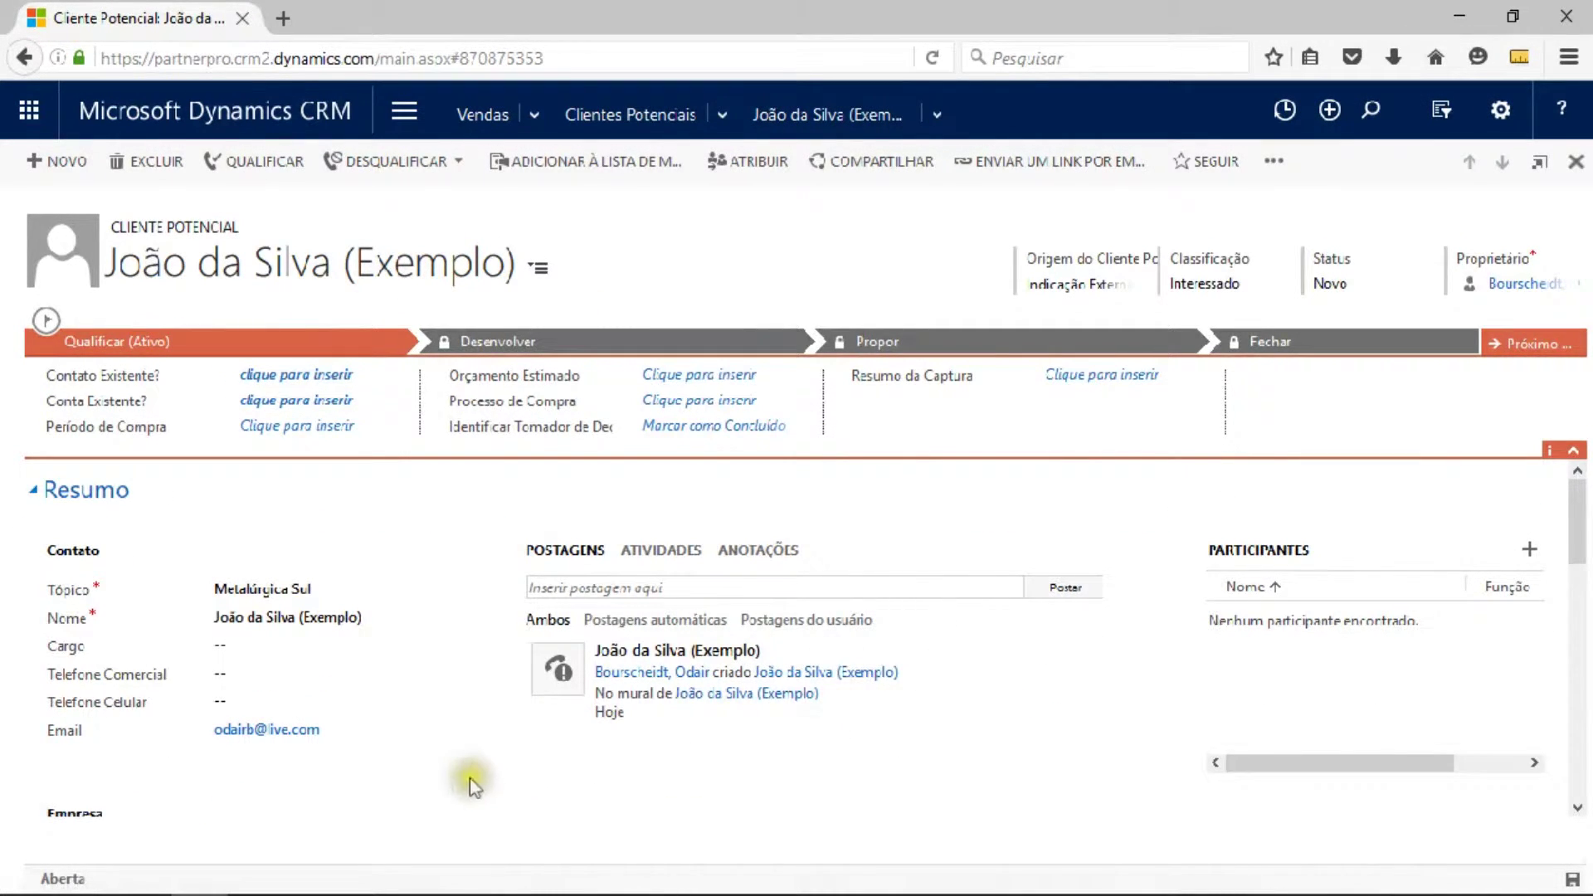
- Review the lead's activity list, checking the new appointment alongside the logged call, the email and the task
{"action": "left_click", "coordinate": [662, 552]}
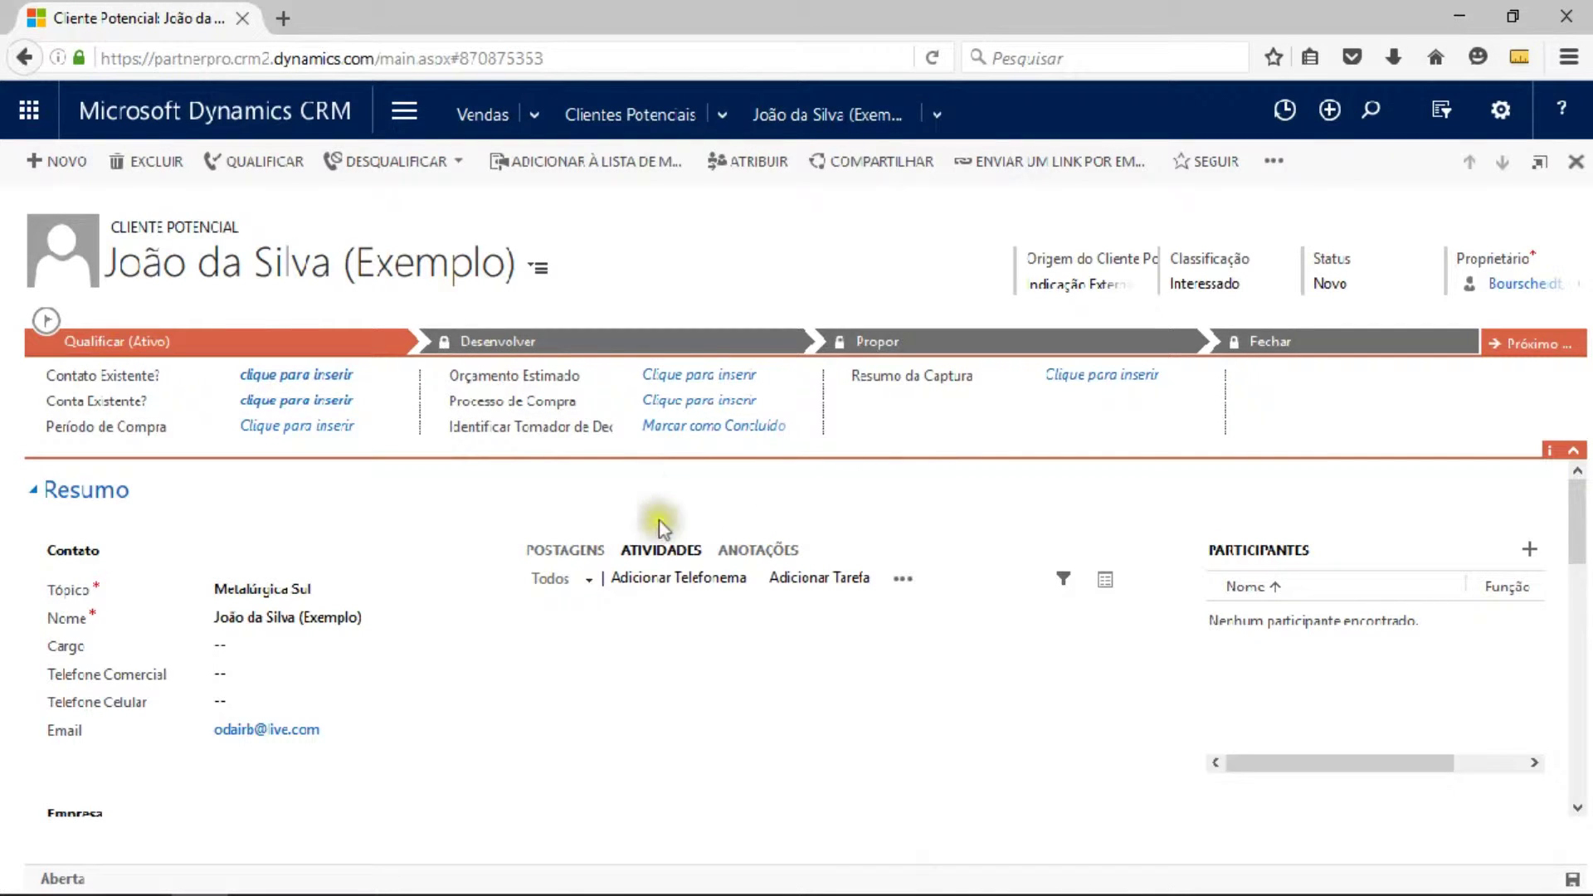
{"action": "left_click", "coordinate": [657, 554]}
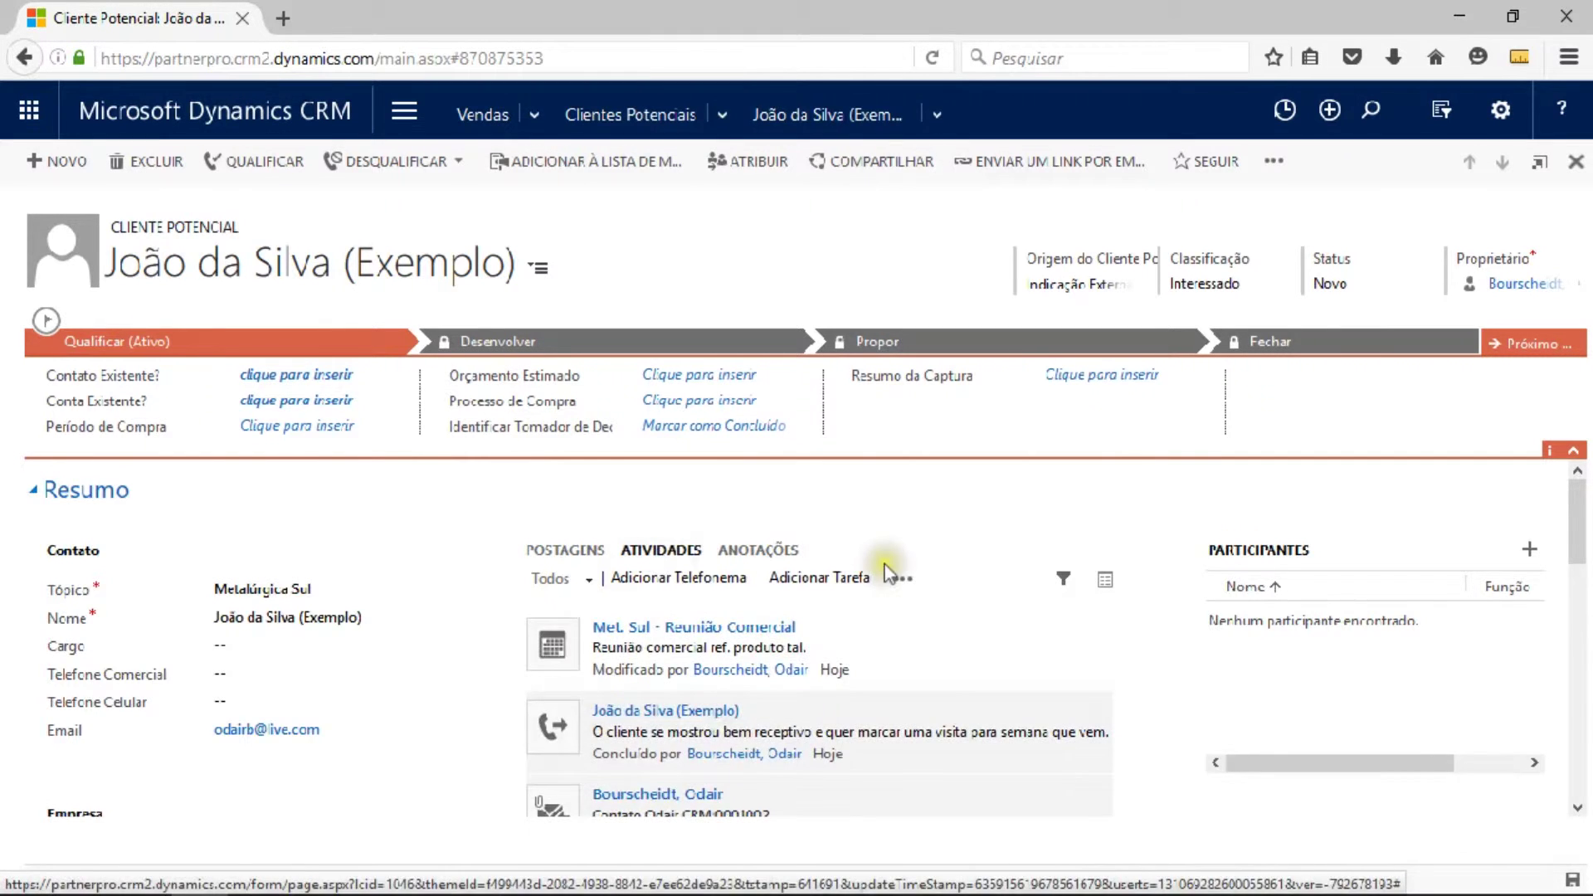
{"action": "scroll", "coordinate": [885, 565], "scroll_direction": "down", "scroll_amount": 2}
{"action": "scroll", "coordinate": [890, 572], "scroll_direction": "down", "scroll_amount": 2}
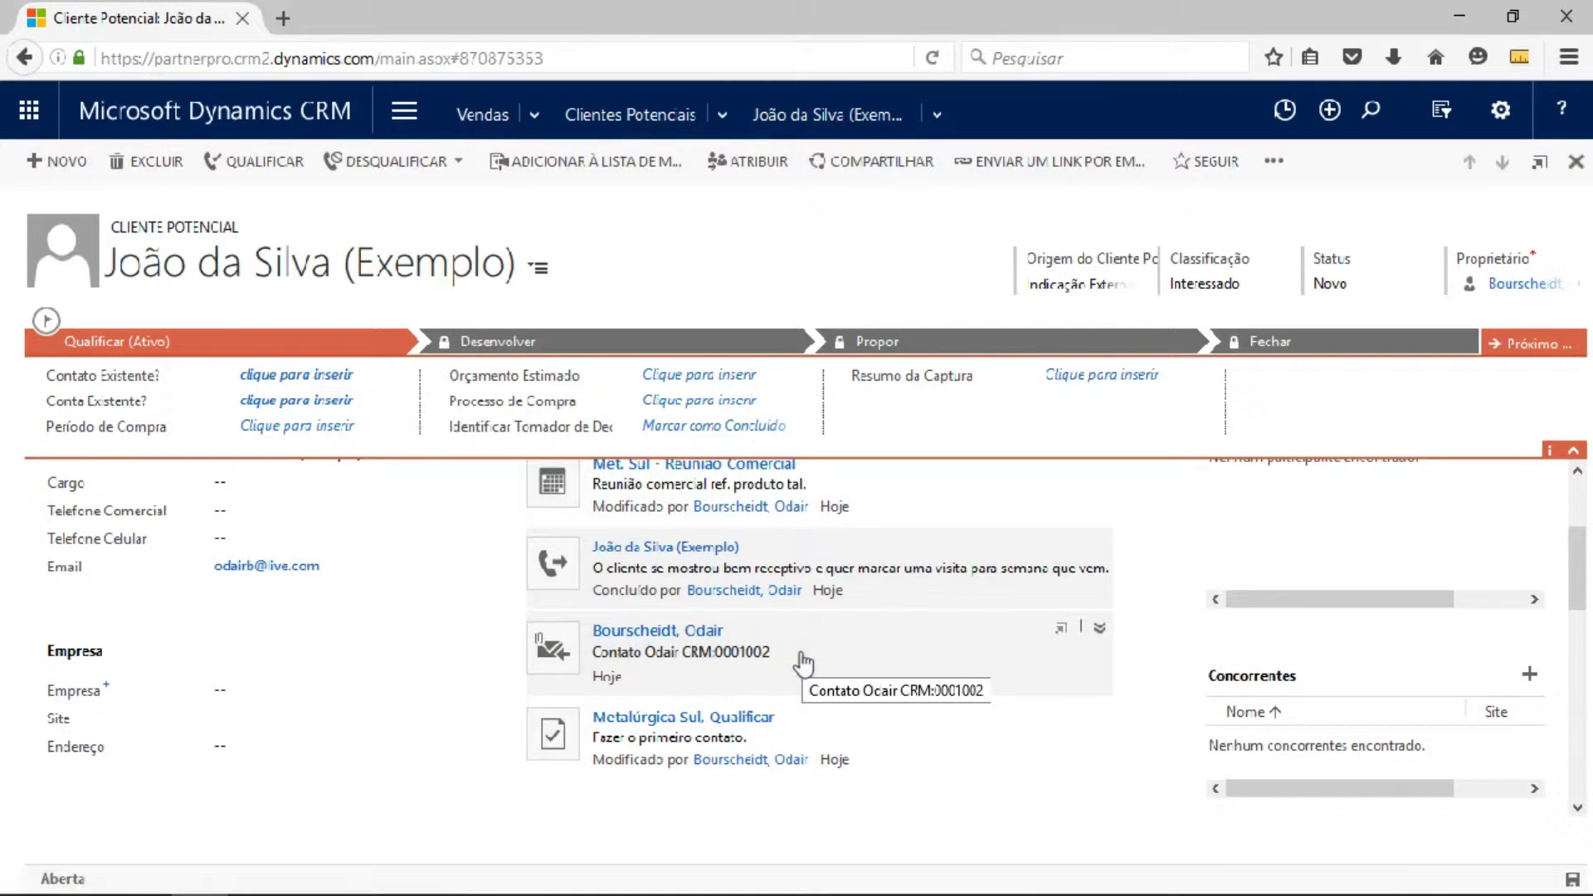
{"action": "scroll", "coordinate": [803, 663], "scroll_direction": "up", "scroll_amount": 1}
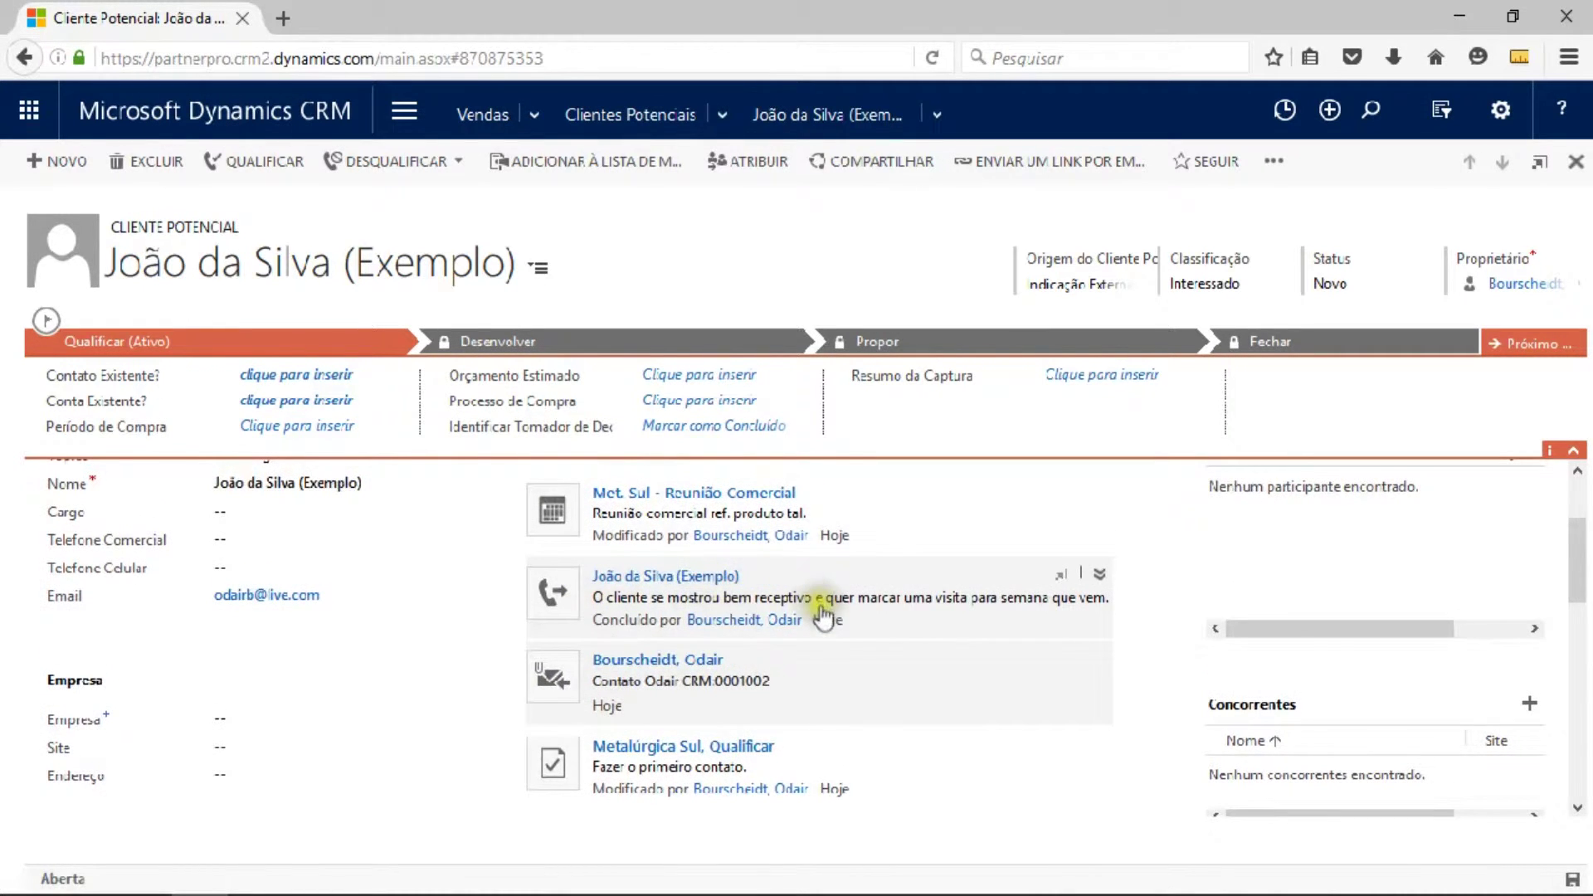
{"action": "scroll", "coordinate": [823, 621], "scroll_direction": "up", "scroll_amount": 1}
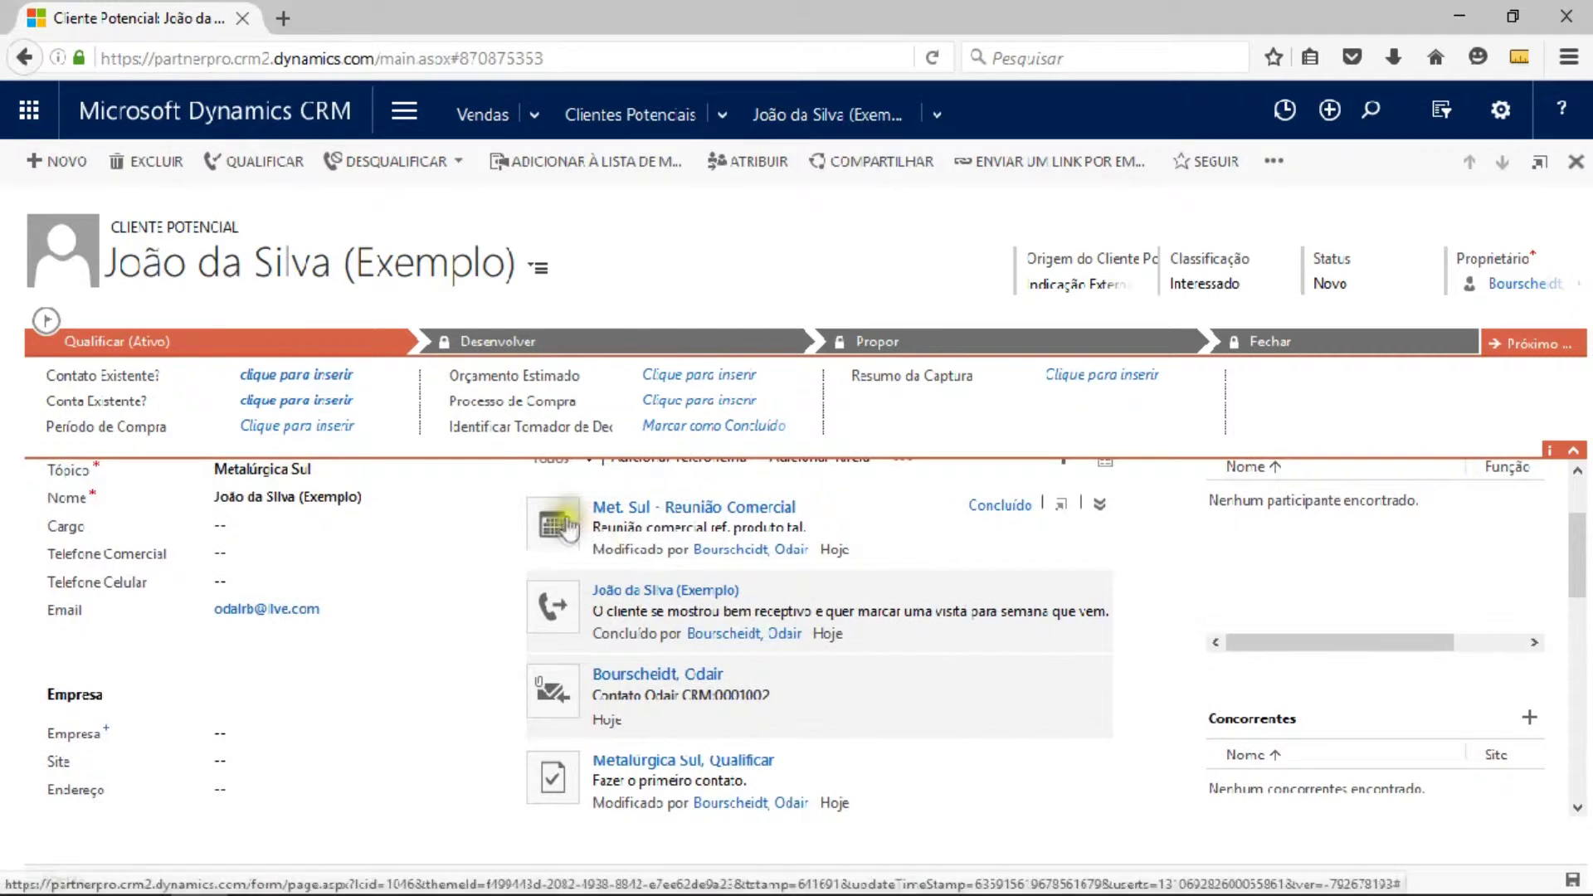
{"action": "scroll", "coordinate": [738, 539], "scroll_direction": "up", "scroll_amount": 1}
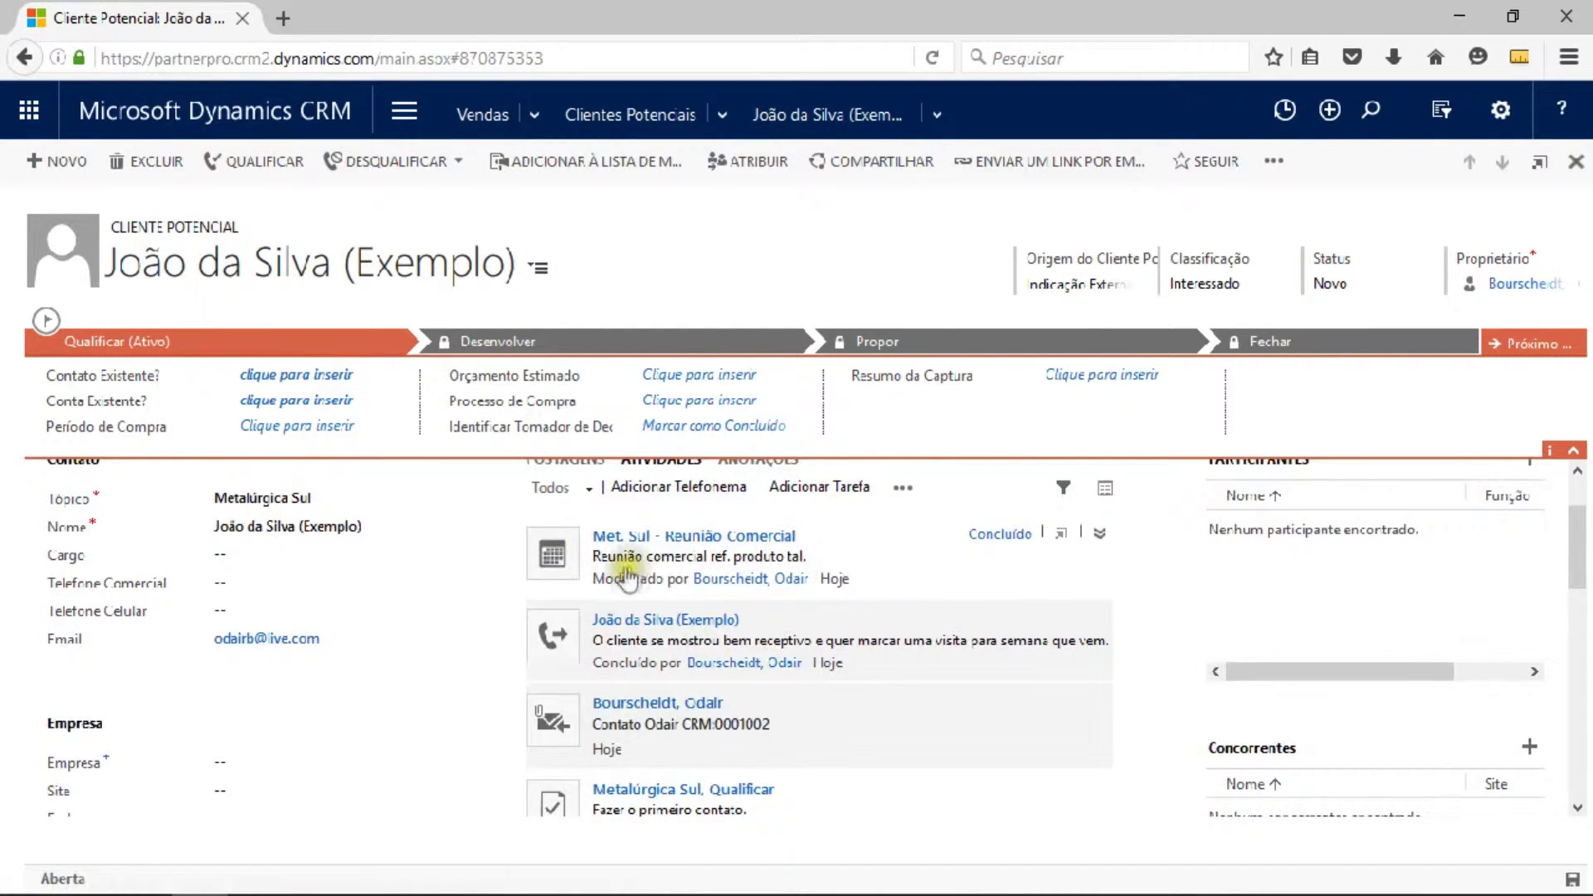
{"action": "scroll", "coordinate": [920, 585], "scroll_direction": "up", "scroll_amount": 1}
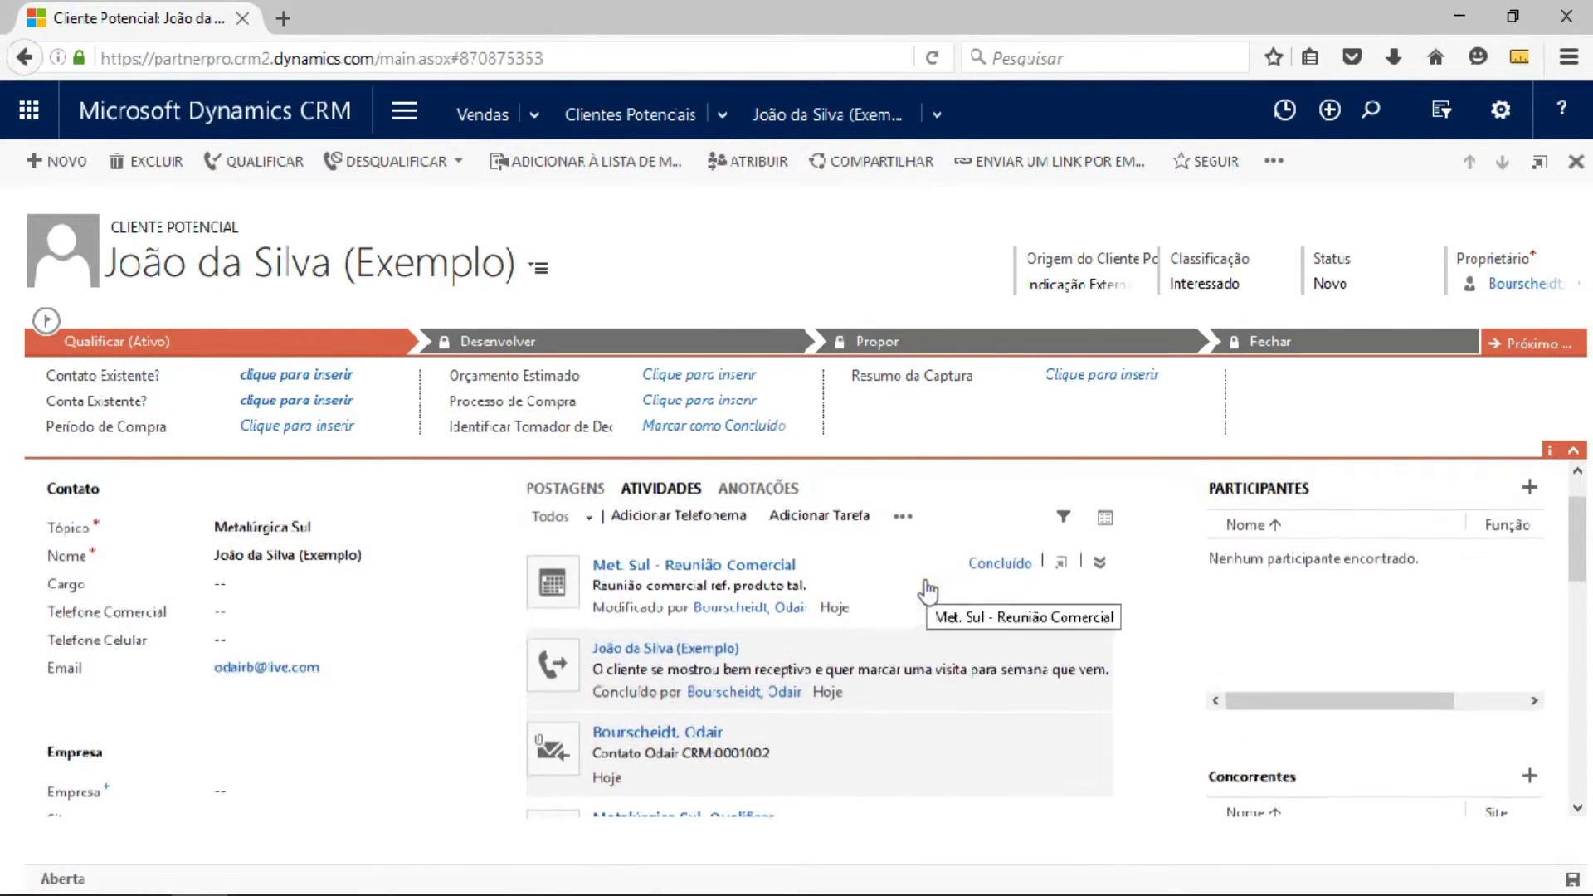
{"action": "scroll", "coordinate": [713, 647], "scroll_direction": "down", "scroll_amount": 3}
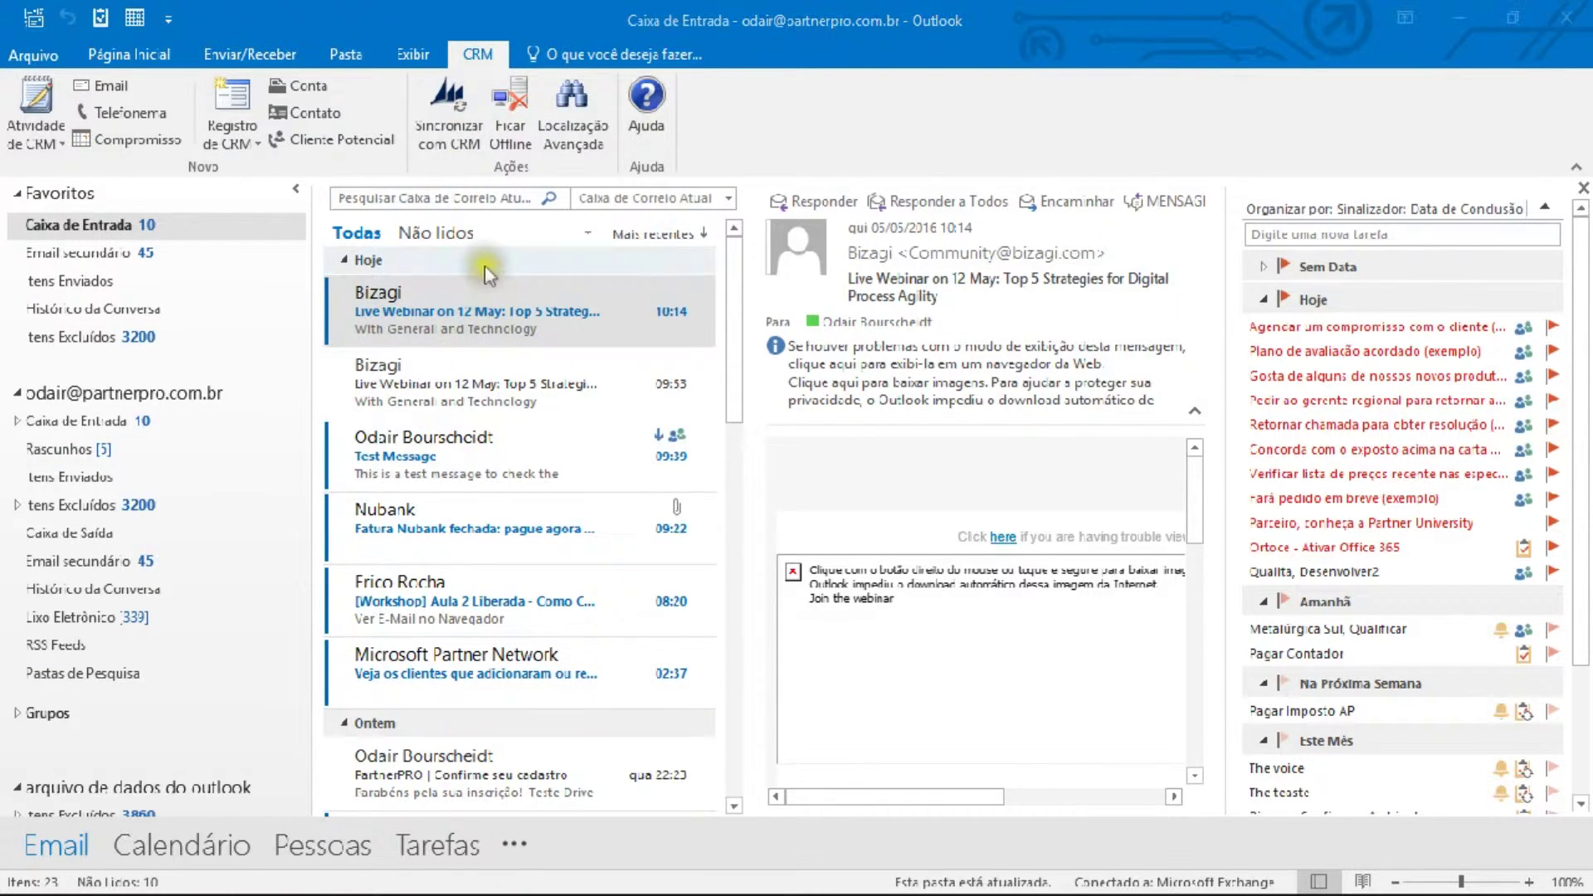
- Switch to Outlook and check the details of the Met. Sul appointment in the calendar for the week of 9–13 May 2016
{"action": "left_click", "coordinate": [380, 340]}
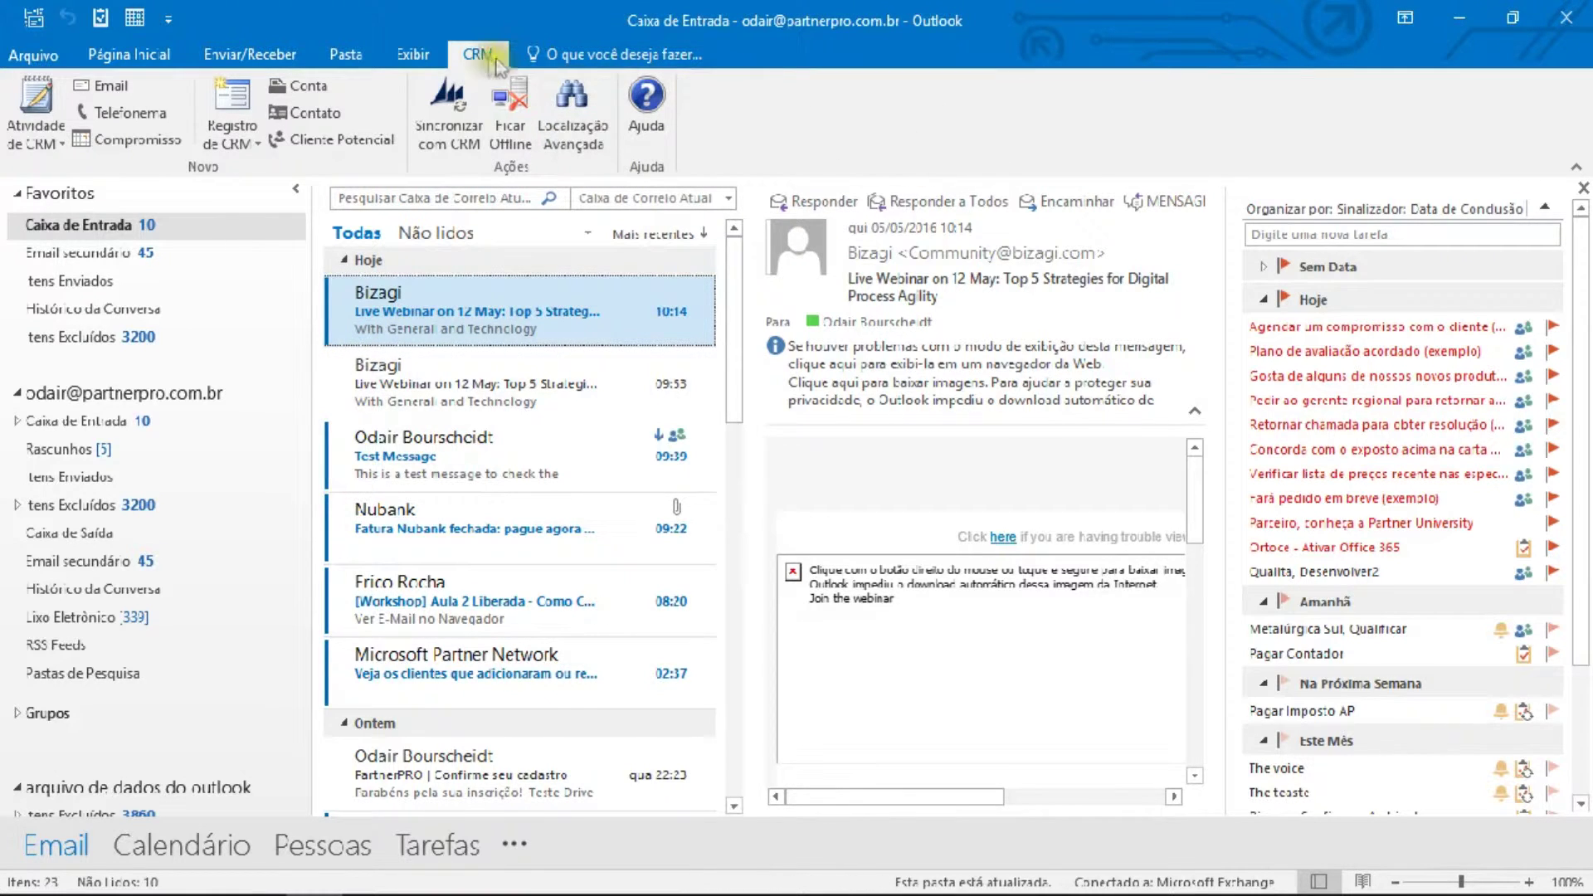
{"action": "left_click", "coordinate": [181, 855]}
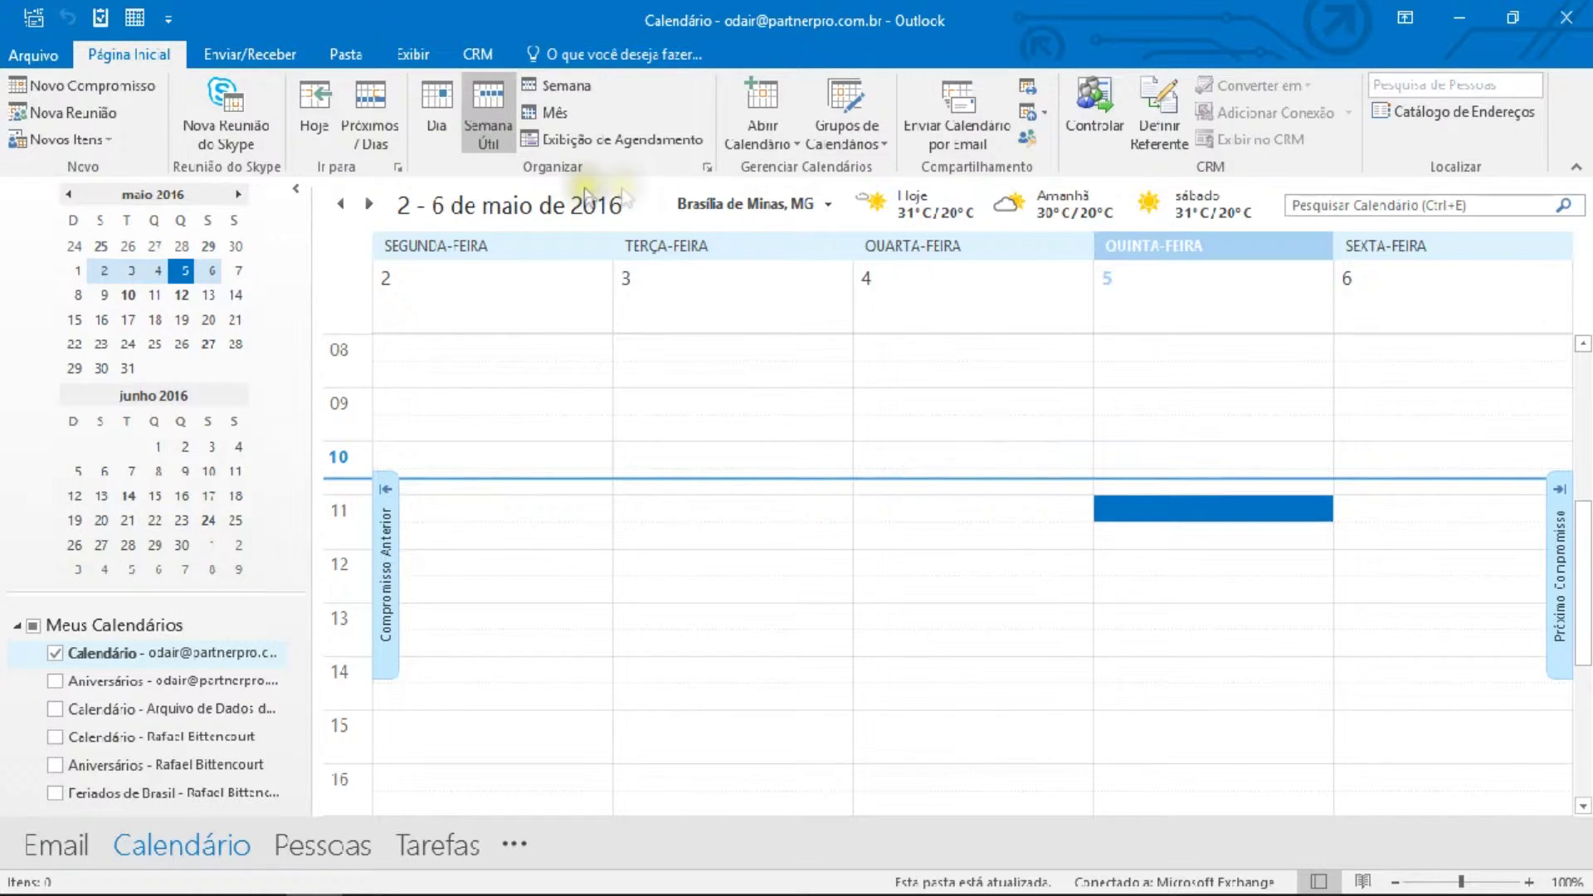
{"action": "left_click", "coordinate": [369, 204]}
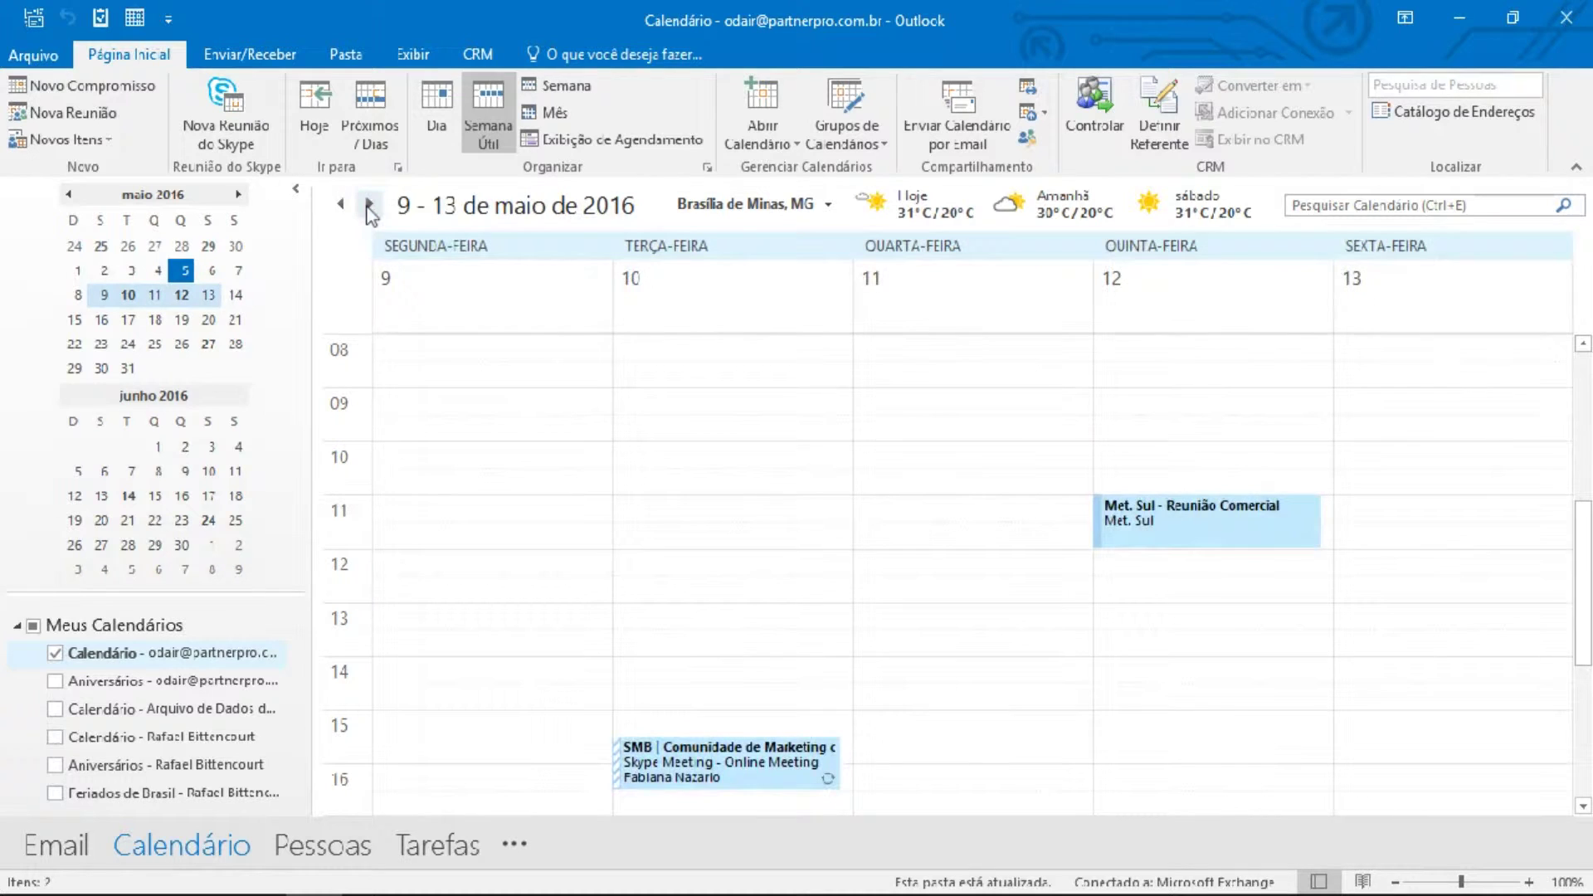
{"action": "mouse_move", "coordinate": [1155, 540]}
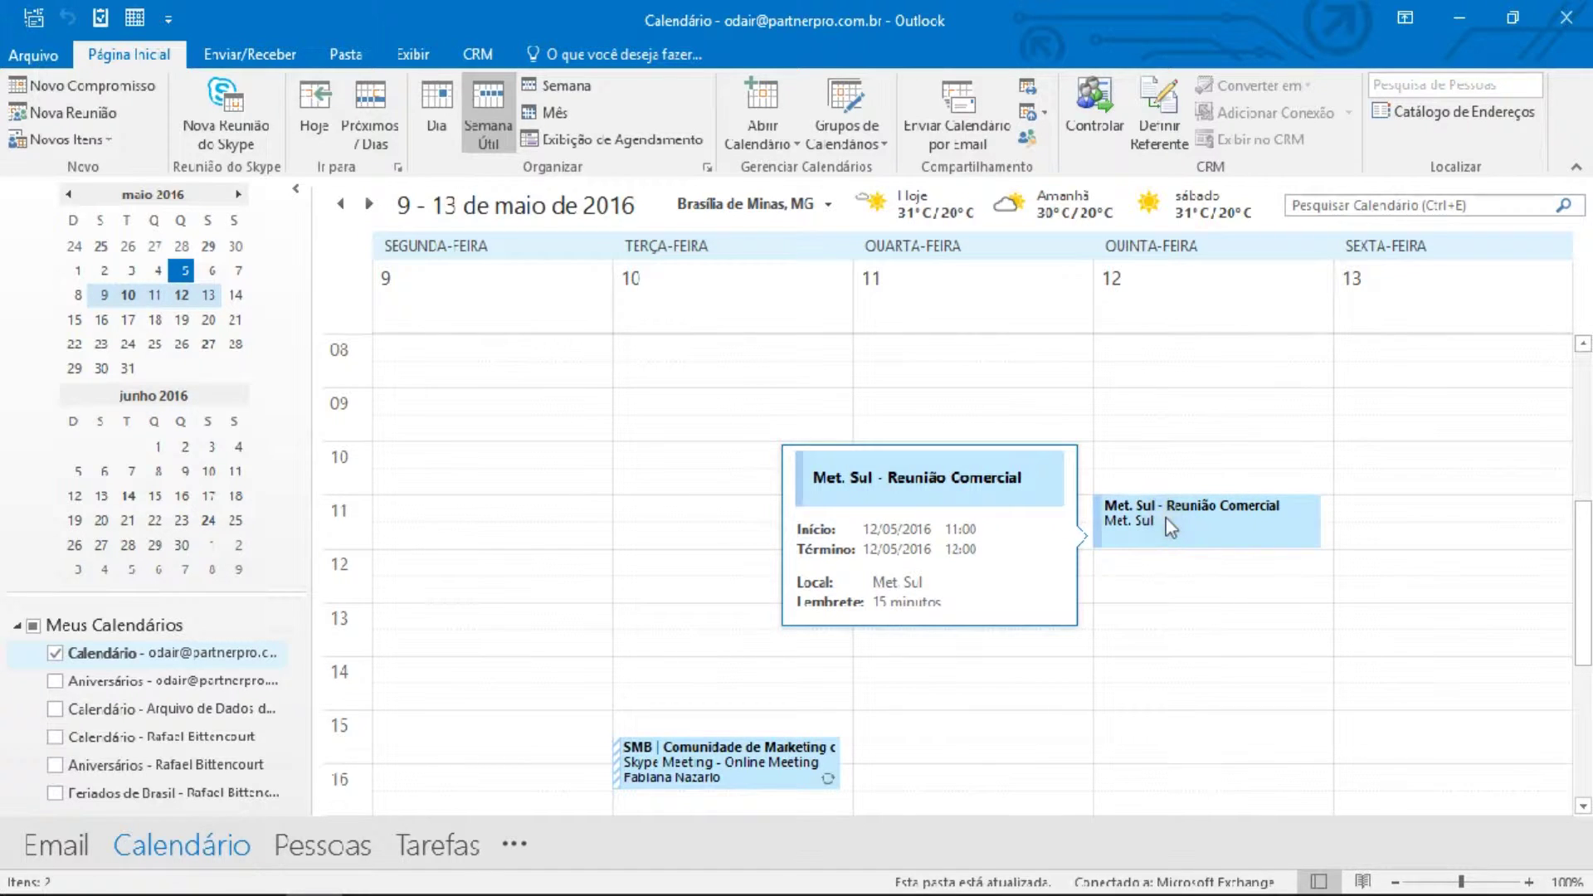
- Switch to the Outlook inbox and check the CRM tracking code in the subject of the email sent to the lead
{"action": "left_click", "coordinate": [55, 844]}
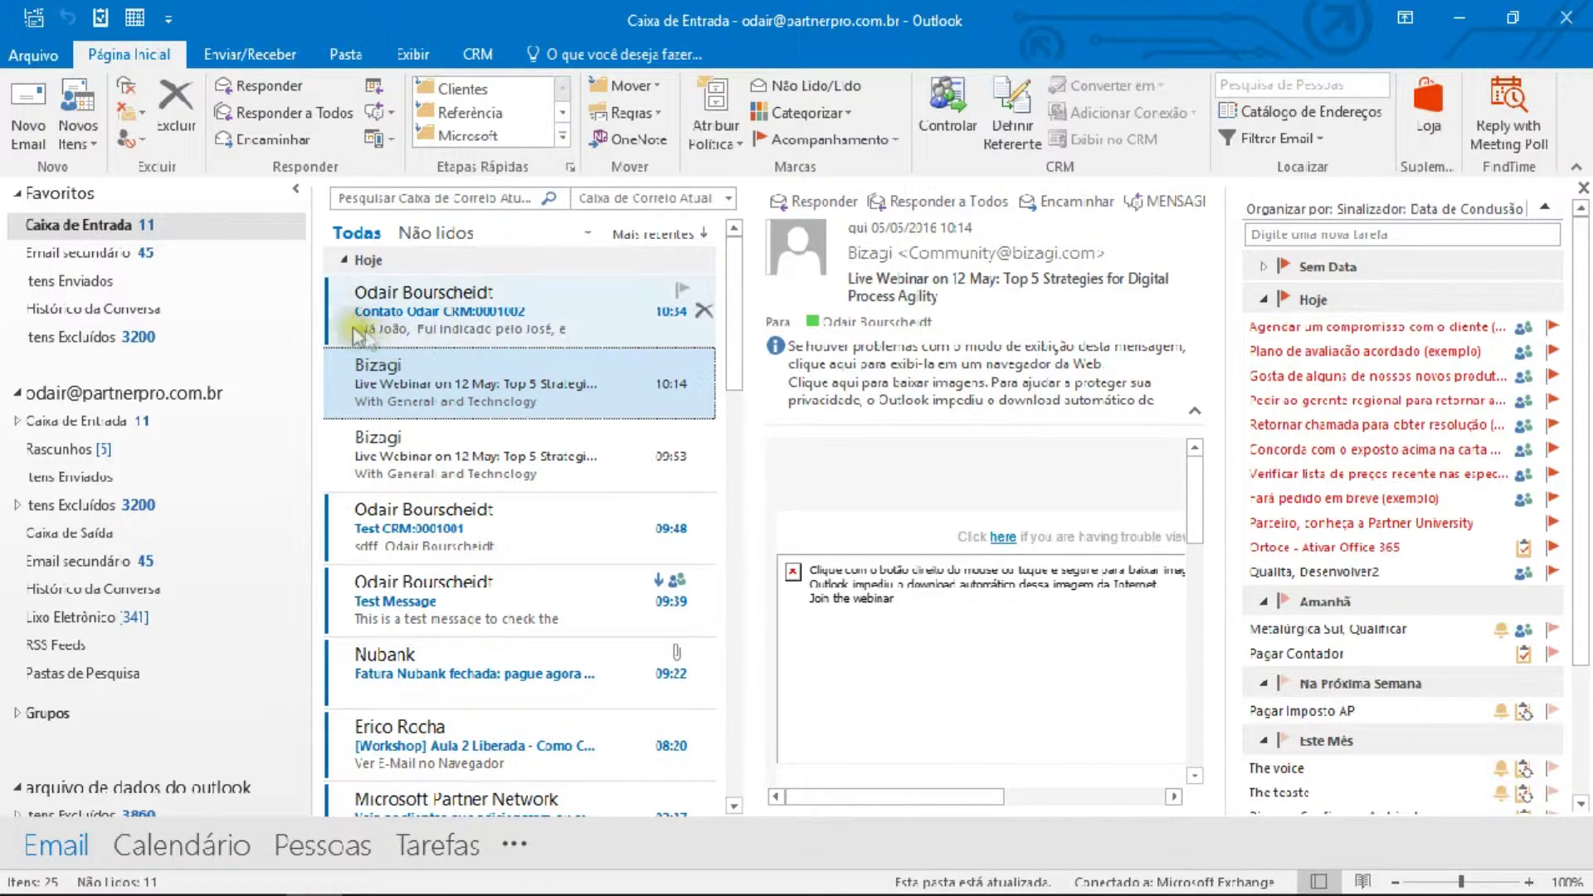
{"action": "left_click", "coordinate": [401, 311]}
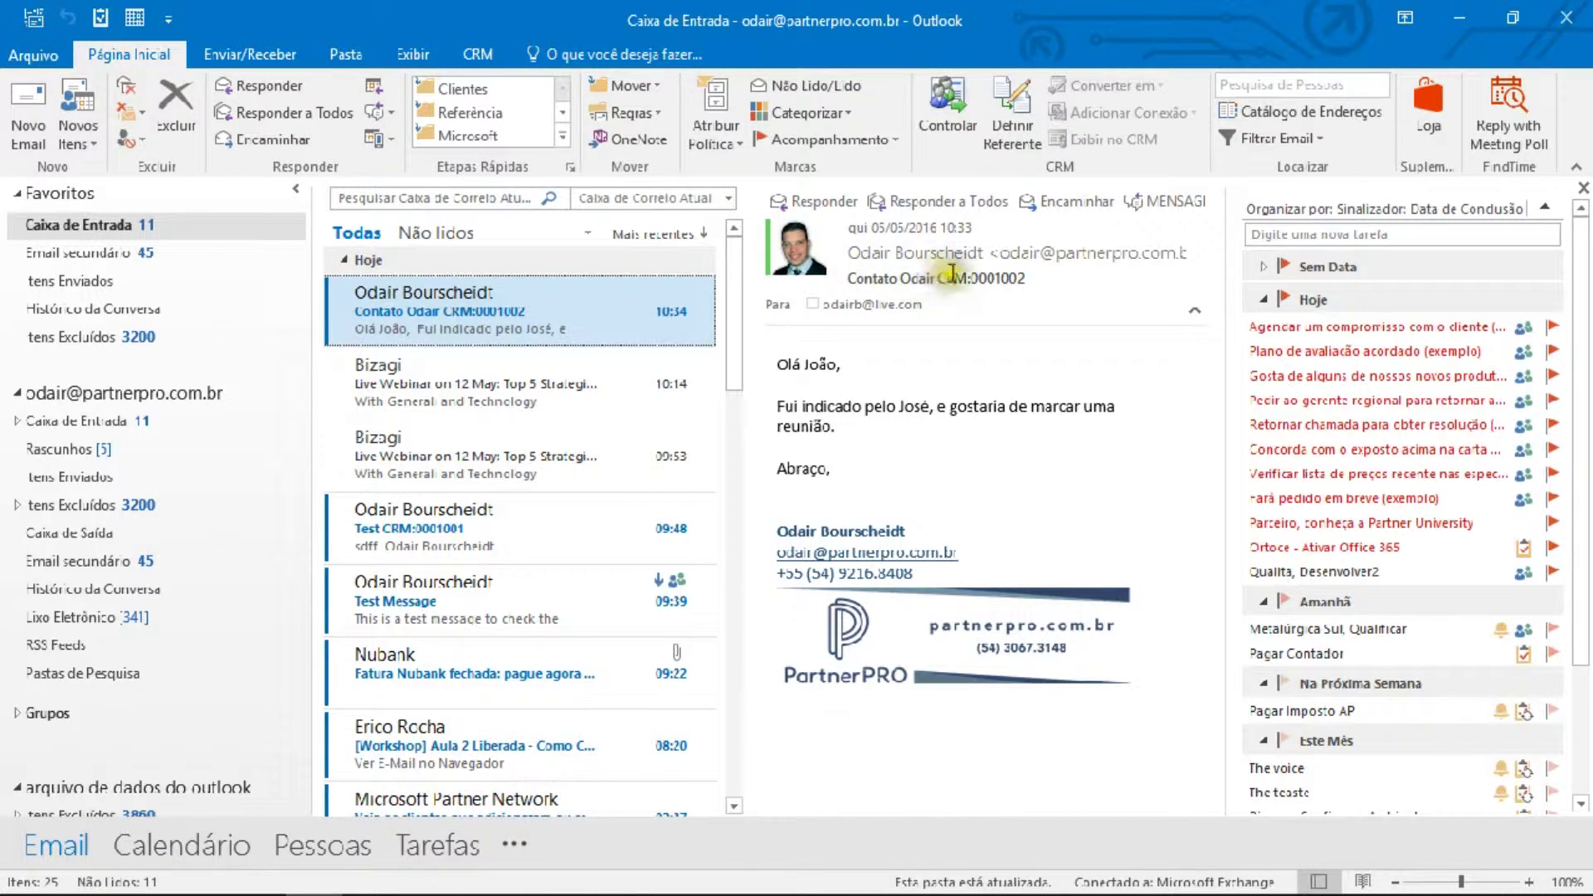
{"action": "left_click_drag", "start_coordinate": [939, 278], "coordinate": [982, 278]}
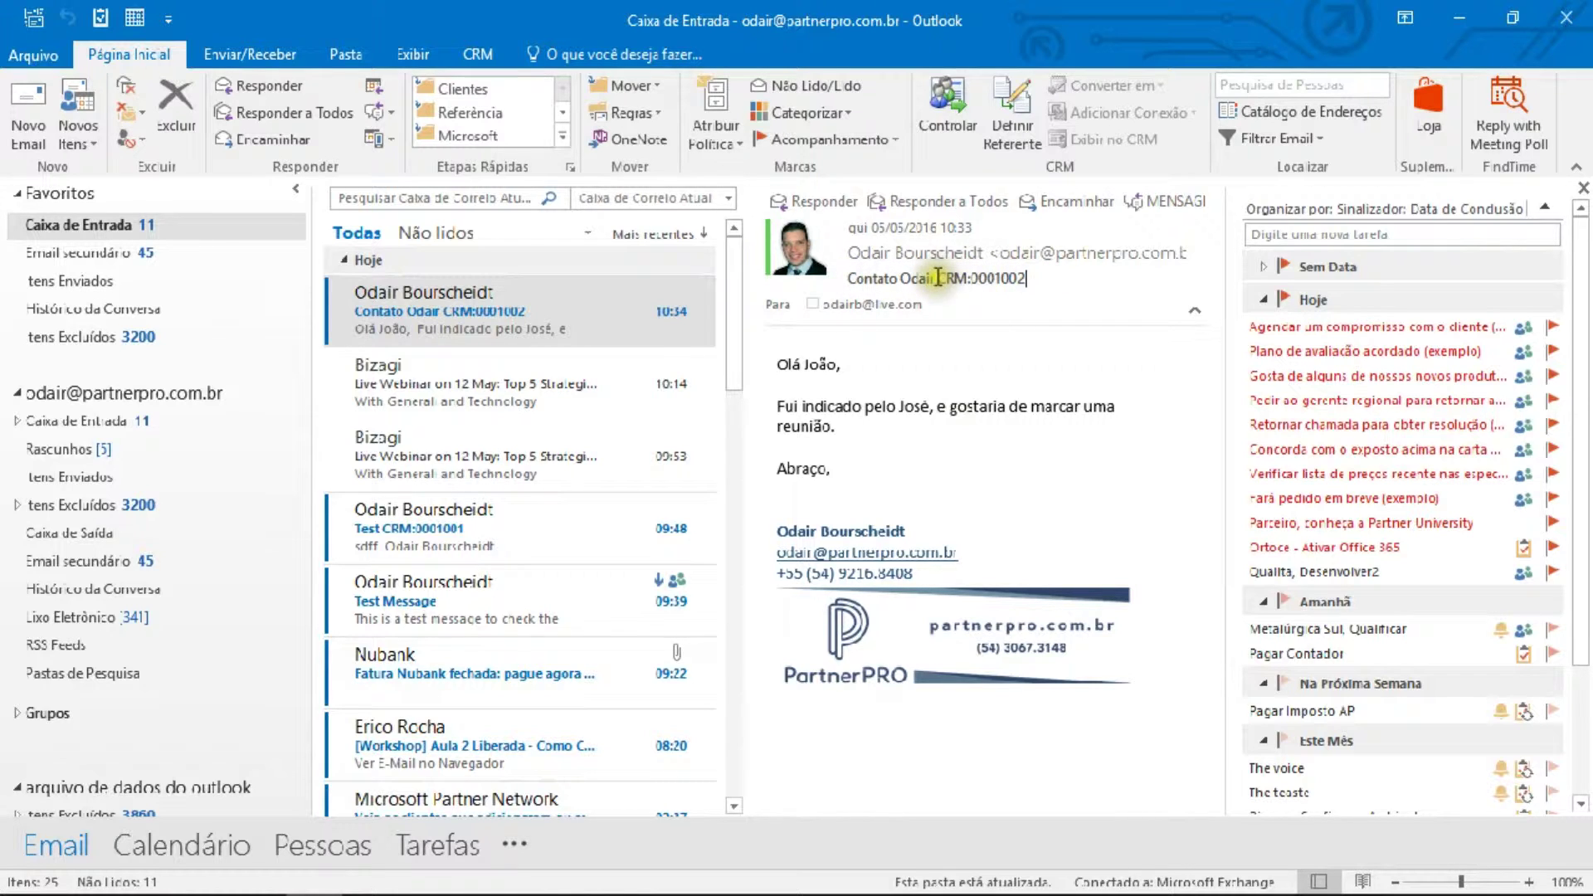
{"action": "left_click_drag", "start_coordinate": [950, 277], "coordinate": [1017, 274]}
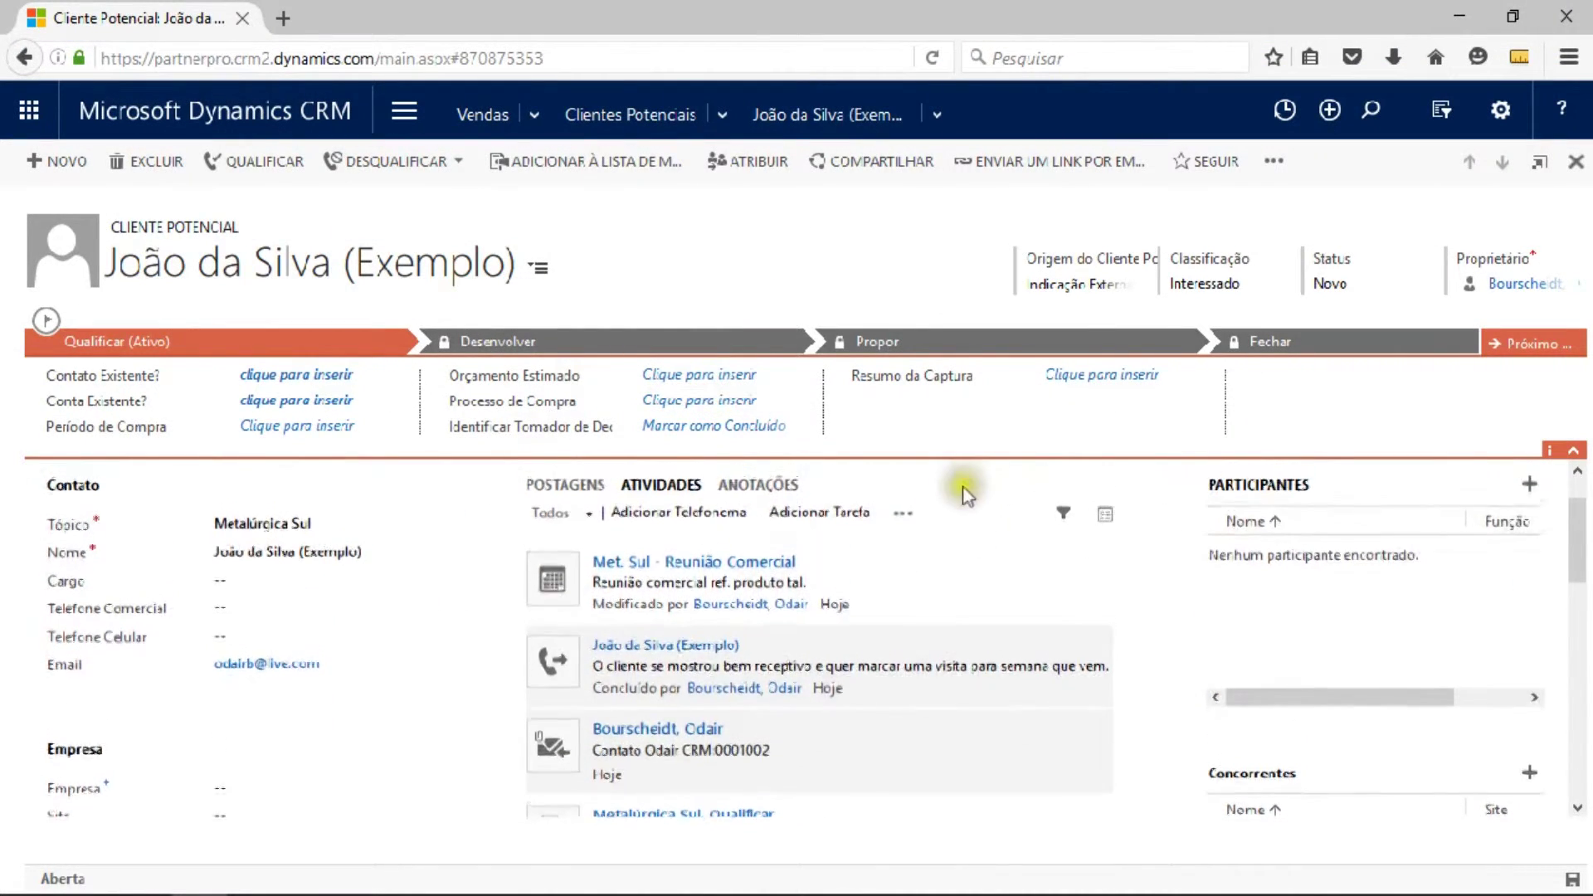
- Switch back to the lead in Dynamics CRM and review its contact details and recorded appointment, phone call, email and task
{"action": "scroll", "coordinate": [941, 539], "scroll_direction": "down", "scroll_amount": 1}
{"action": "scroll", "coordinate": [805, 689], "scroll_direction": "up", "scroll_amount": 3}
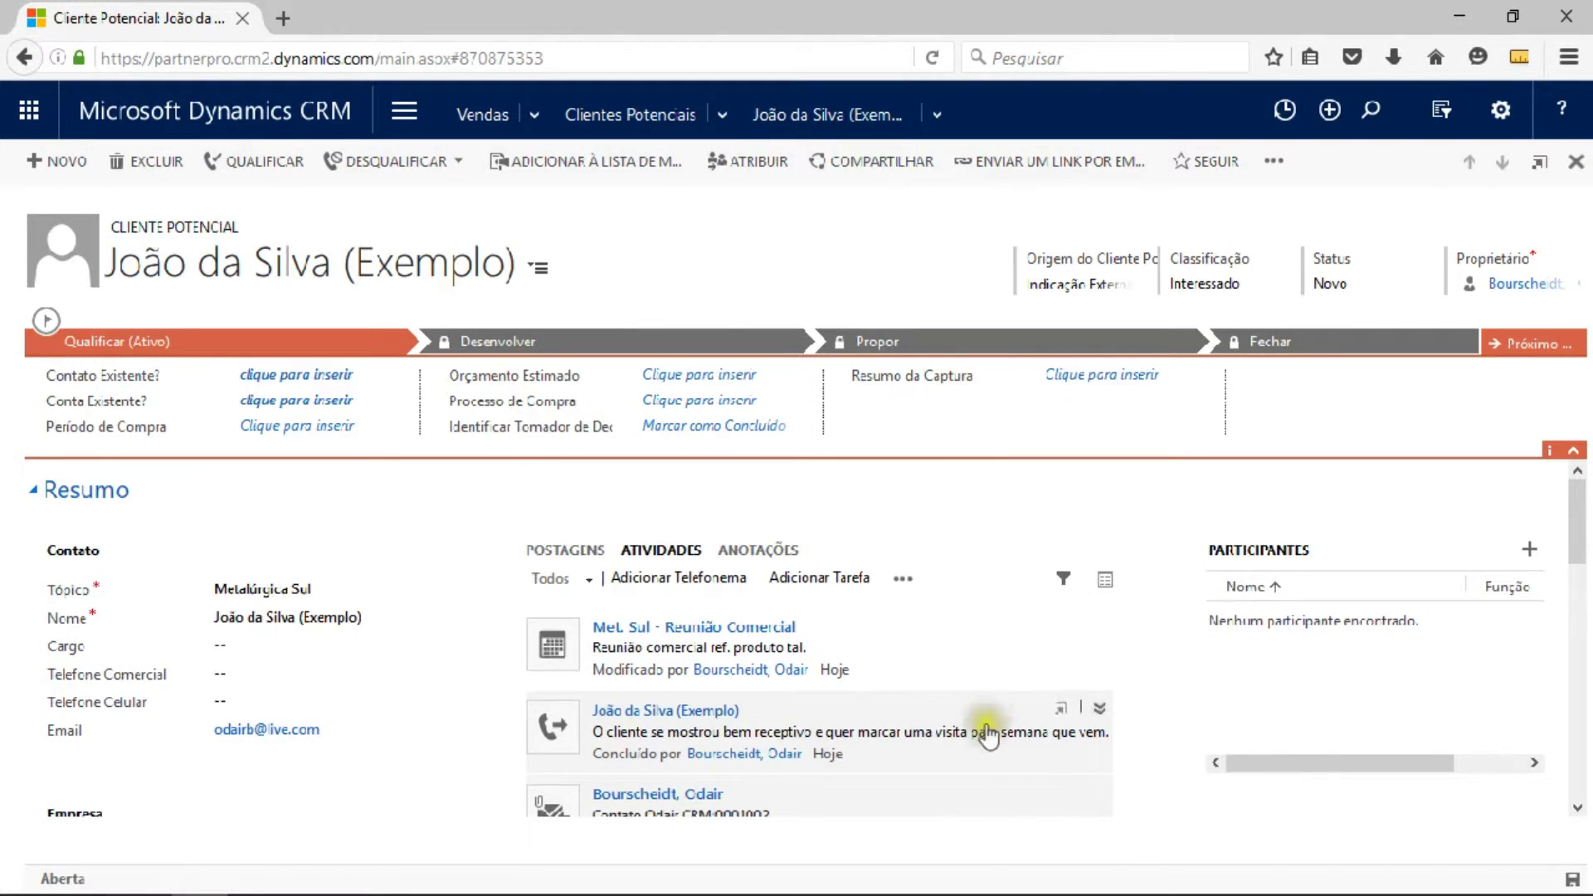
{"action": "scroll", "coordinate": [989, 736], "scroll_direction": "down", "scroll_amount": 2}
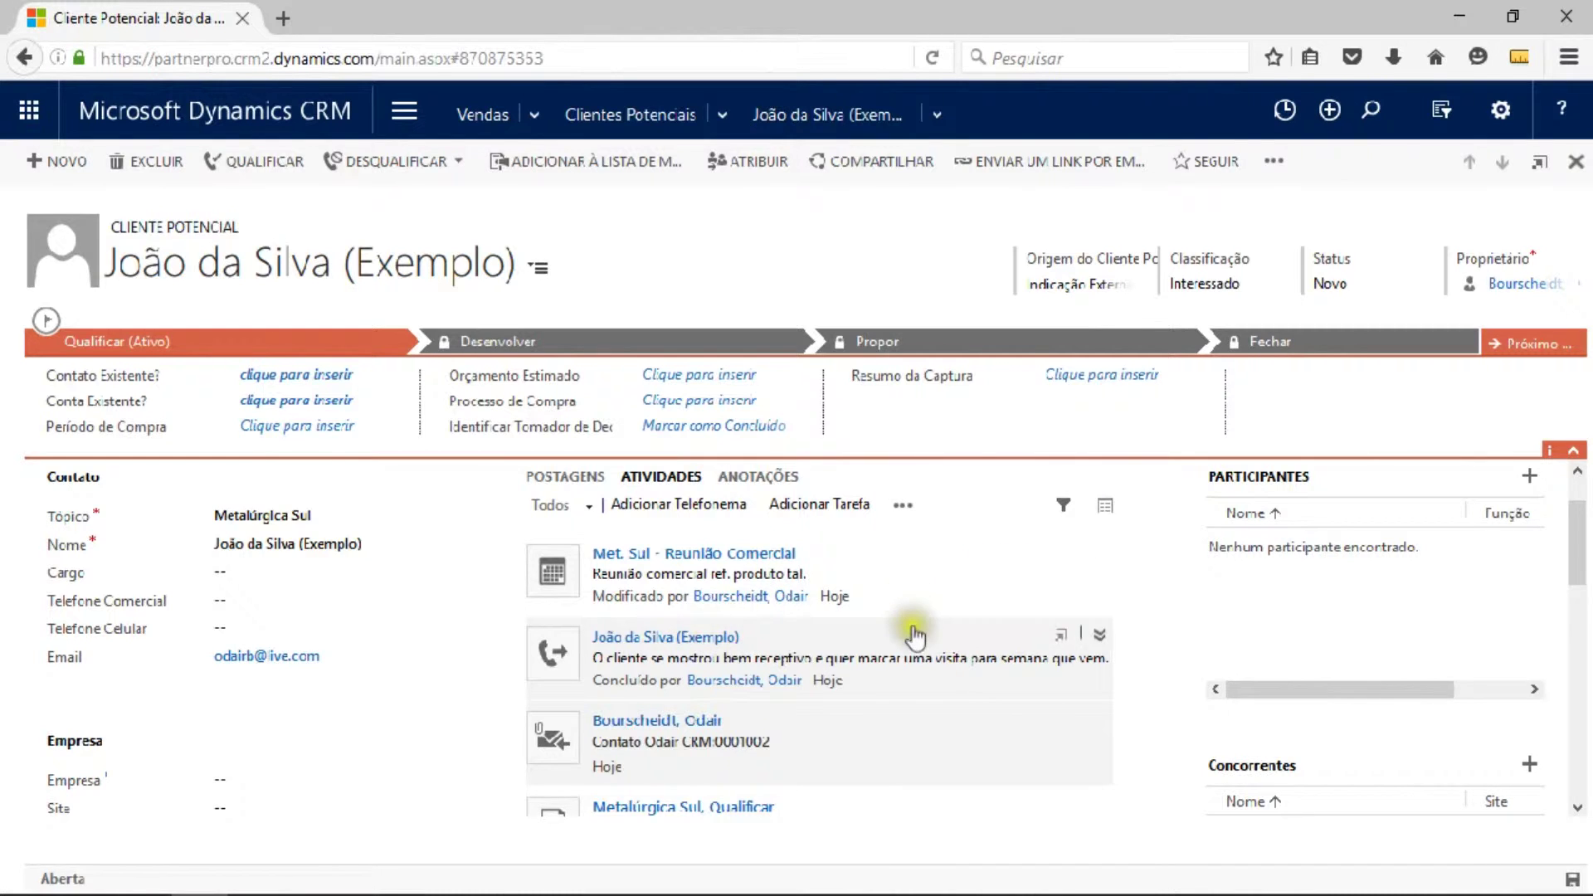
{"action": "scroll", "coordinate": [915, 636], "scroll_direction": "up", "scroll_amount": 1}
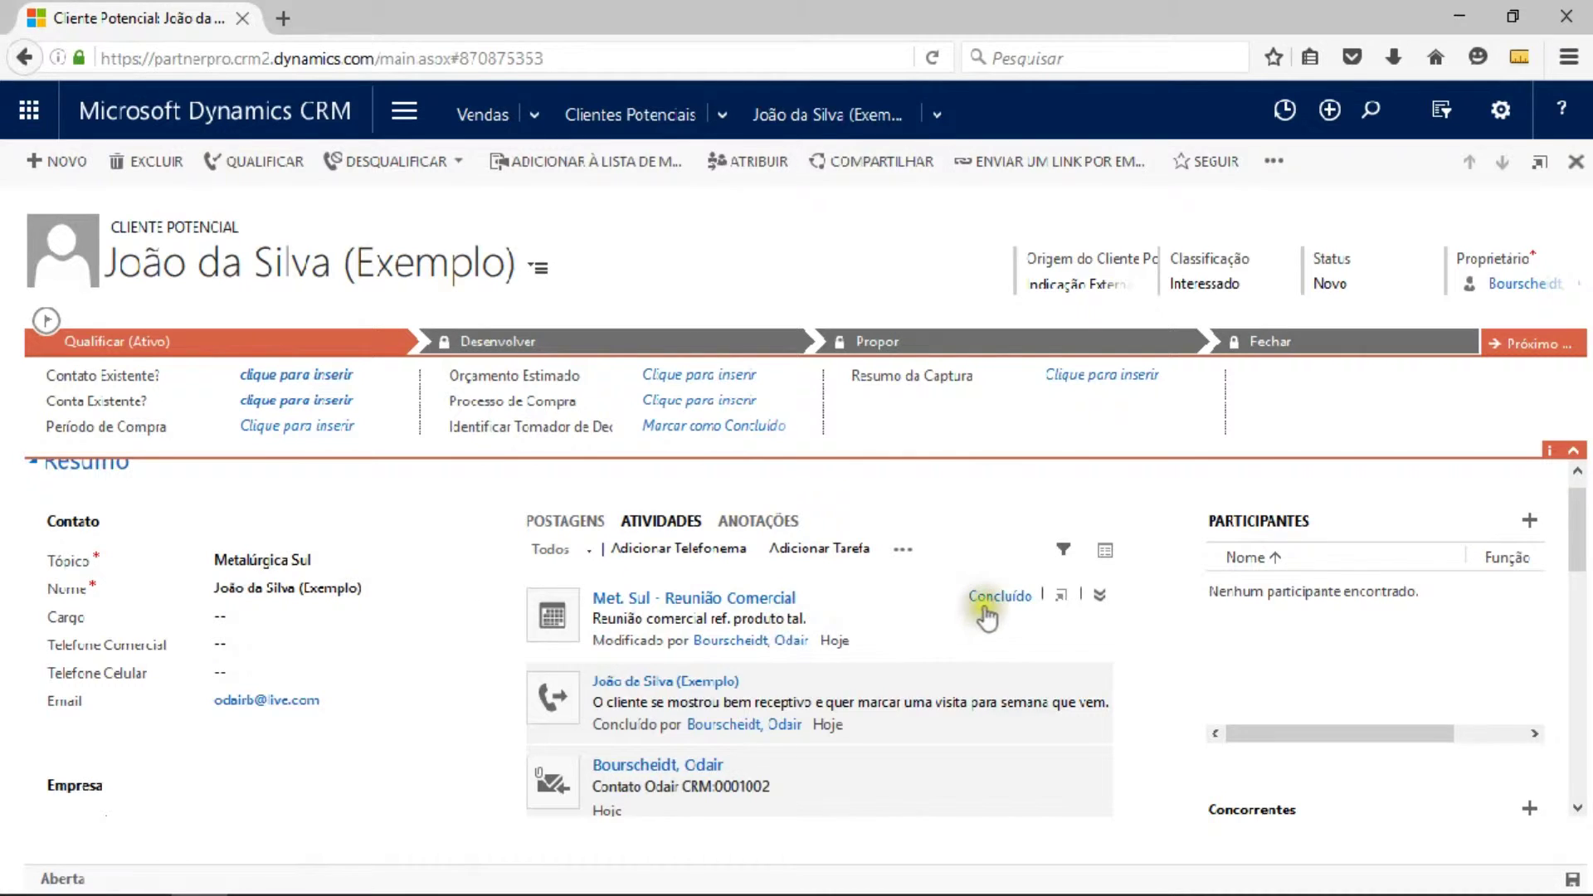
{"action": "scroll", "coordinate": [986, 618], "scroll_direction": "up", "scroll_amount": 1}
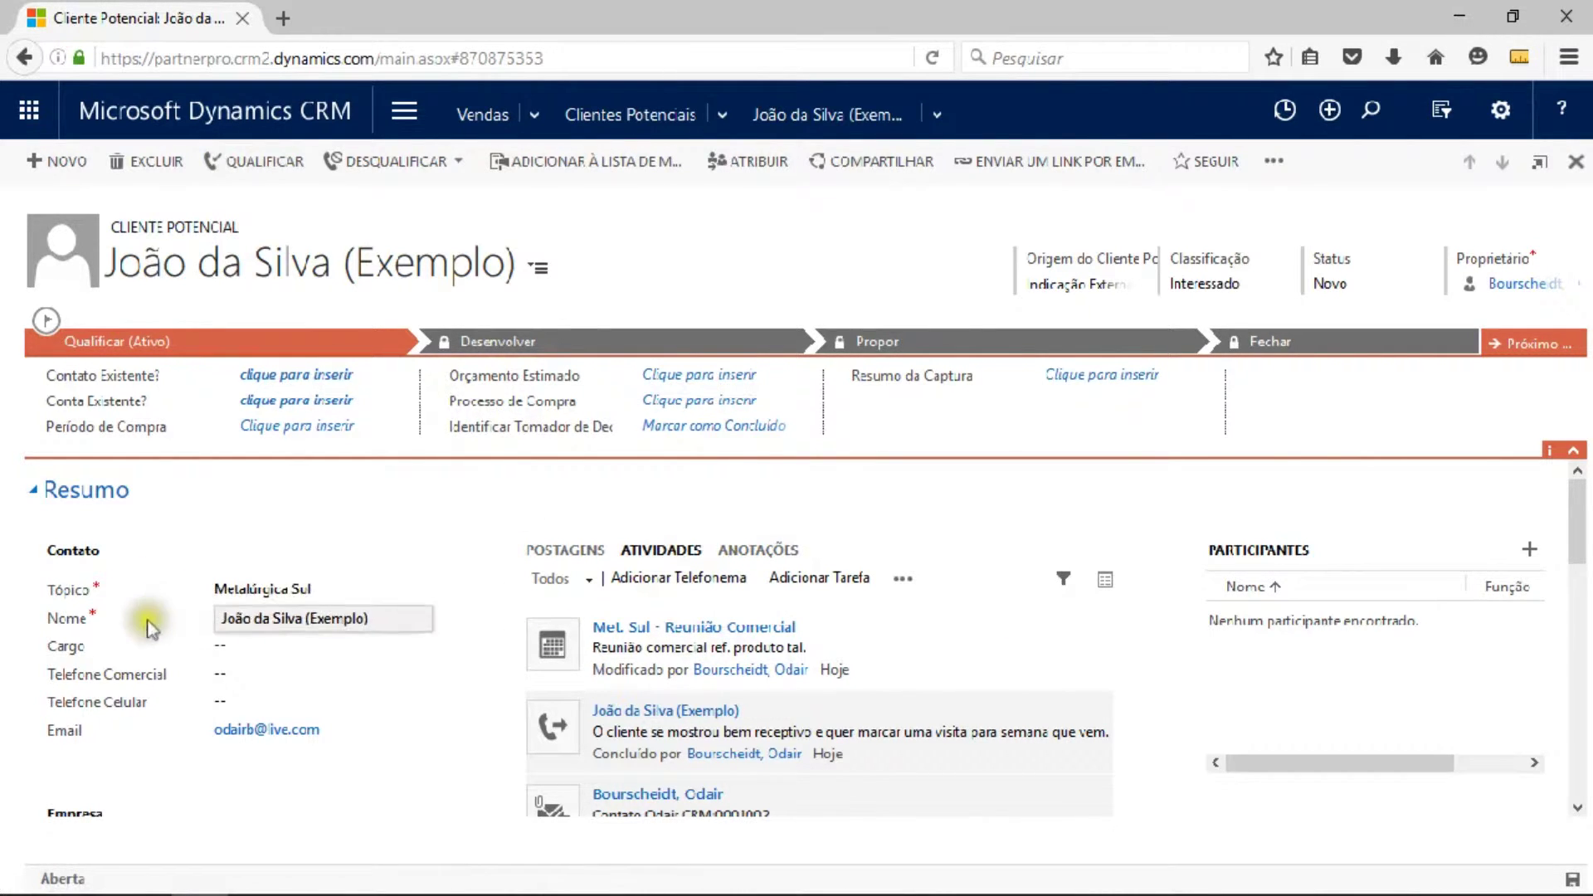
{"action": "scroll", "coordinate": [482, 707], "scroll_direction": "down", "scroll_amount": 1}
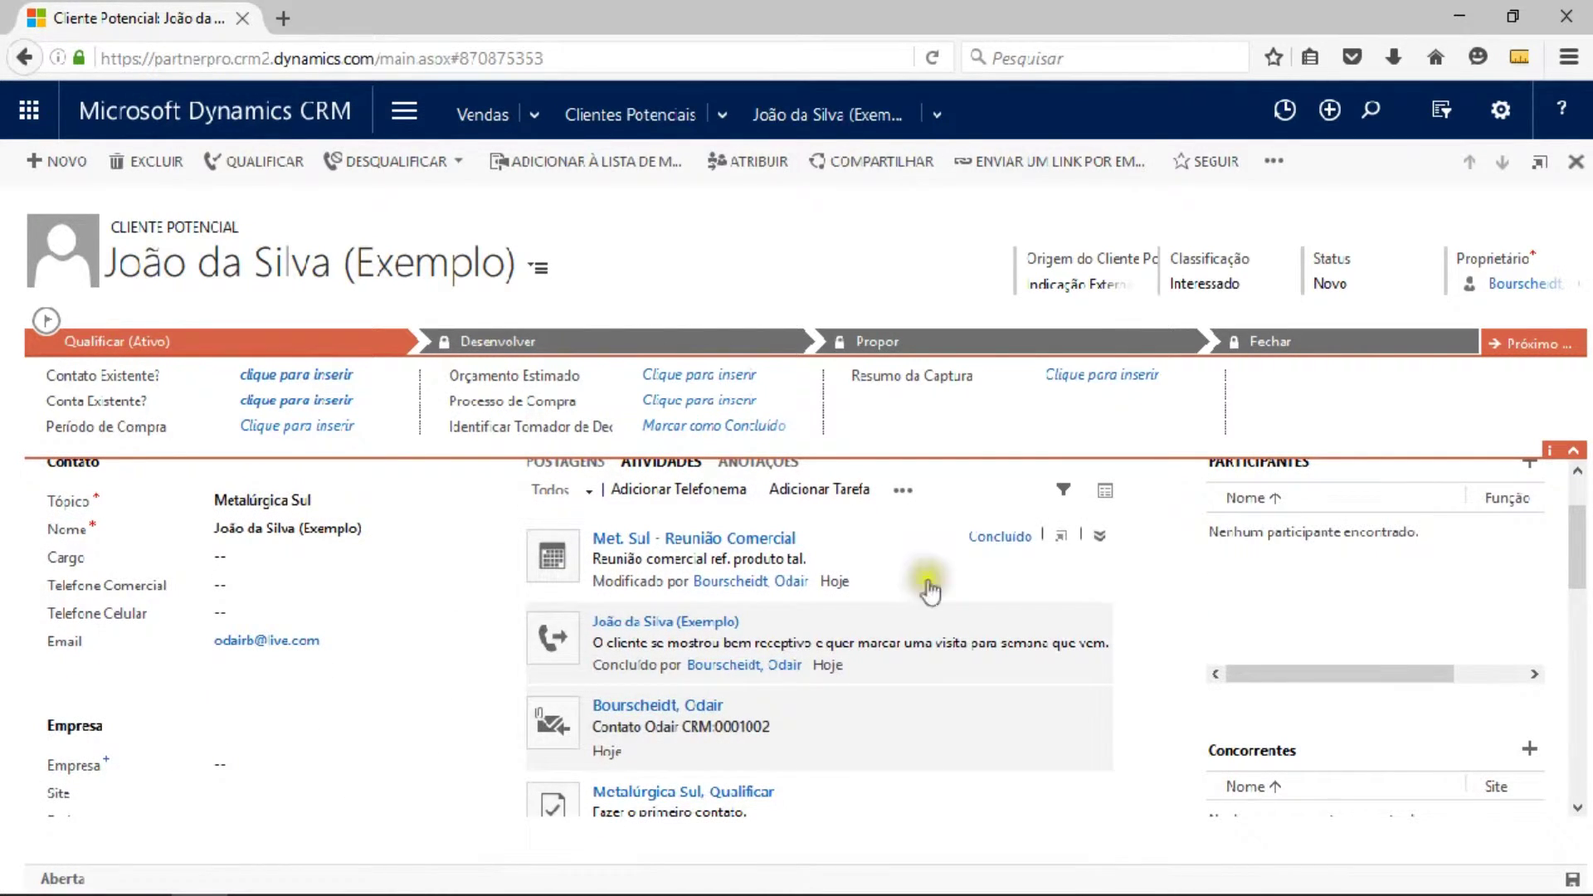
{"action": "scroll", "coordinate": [818, 568], "scroll_direction": "up", "scroll_amount": 1}
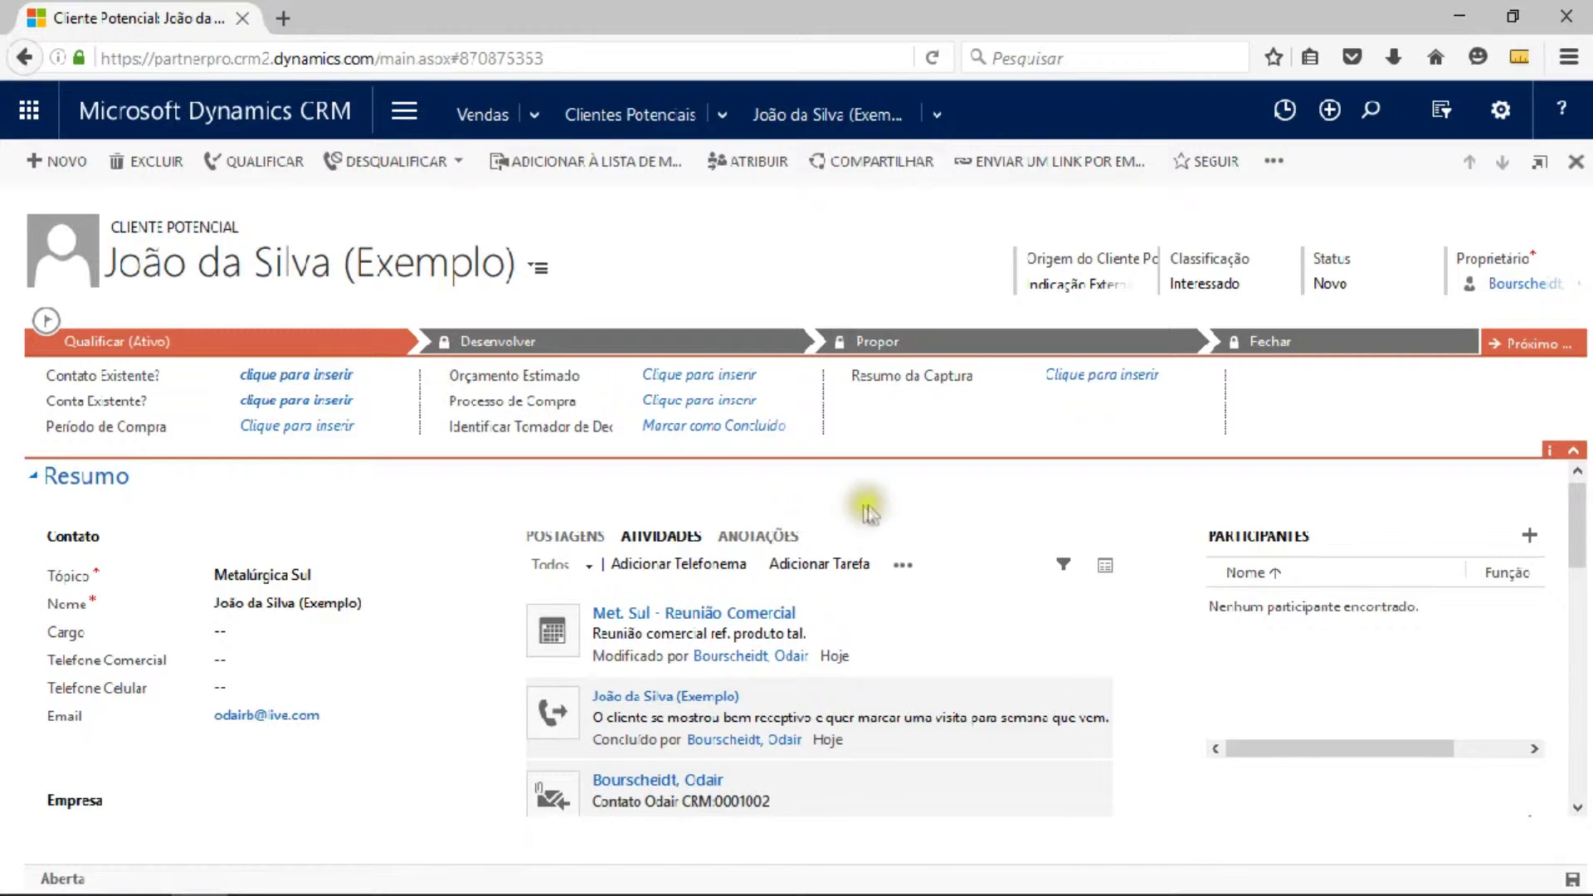
{"action": "scroll", "coordinate": [742, 643], "scroll_direction": "up", "scroll_amount": 1}
{"action": "scroll", "coordinate": [828, 569], "scroll_direction": "down", "scroll_amount": 3}
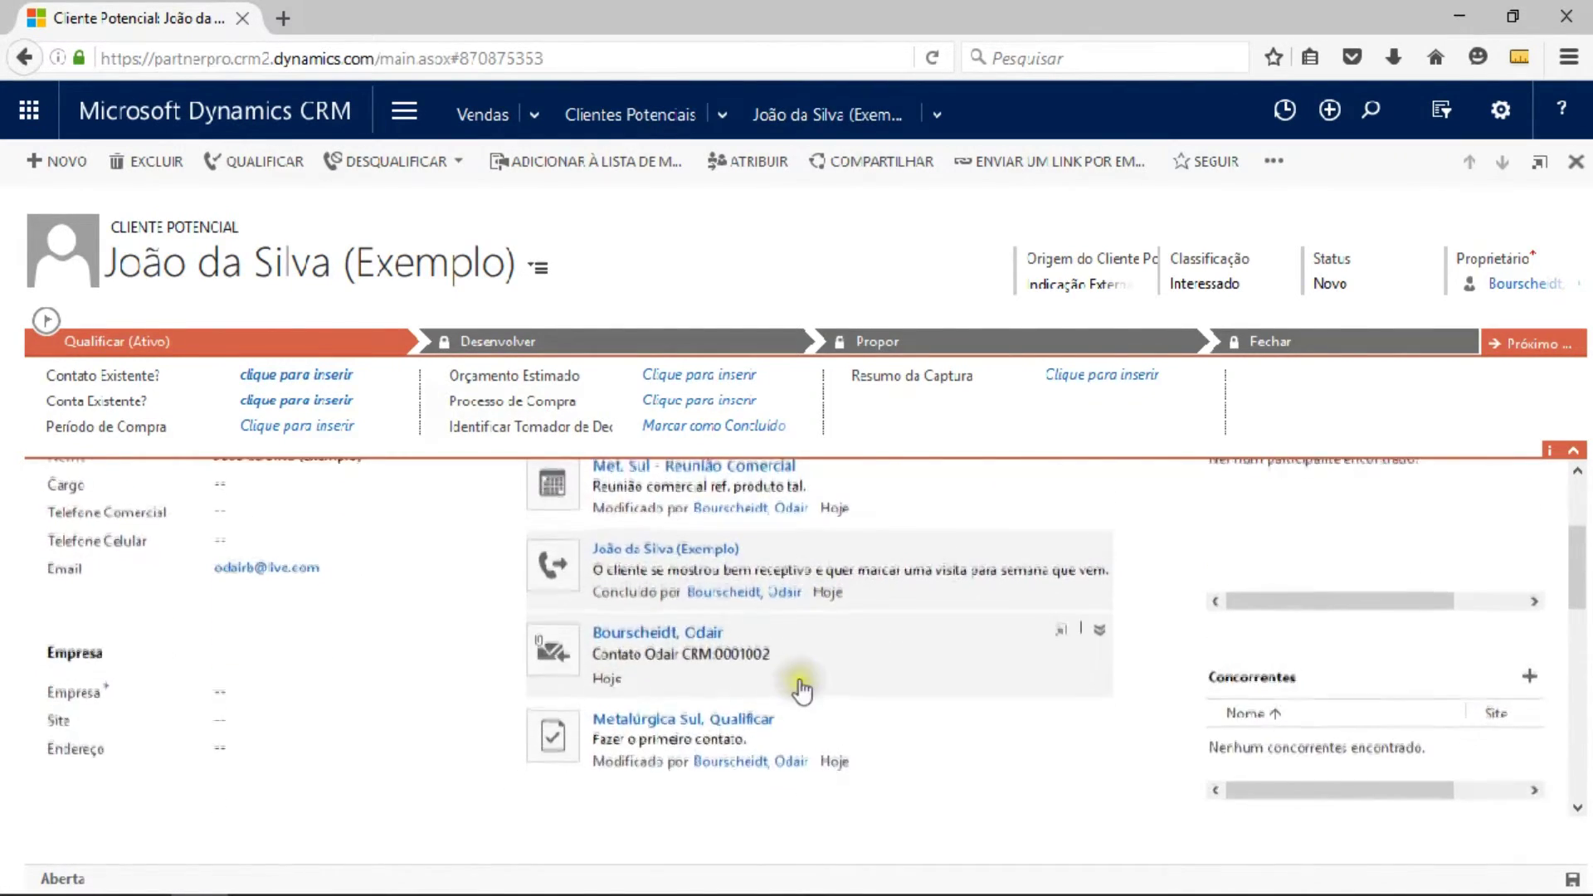
{"action": "scroll", "coordinate": [797, 663], "scroll_direction": "up", "scroll_amount": 4}
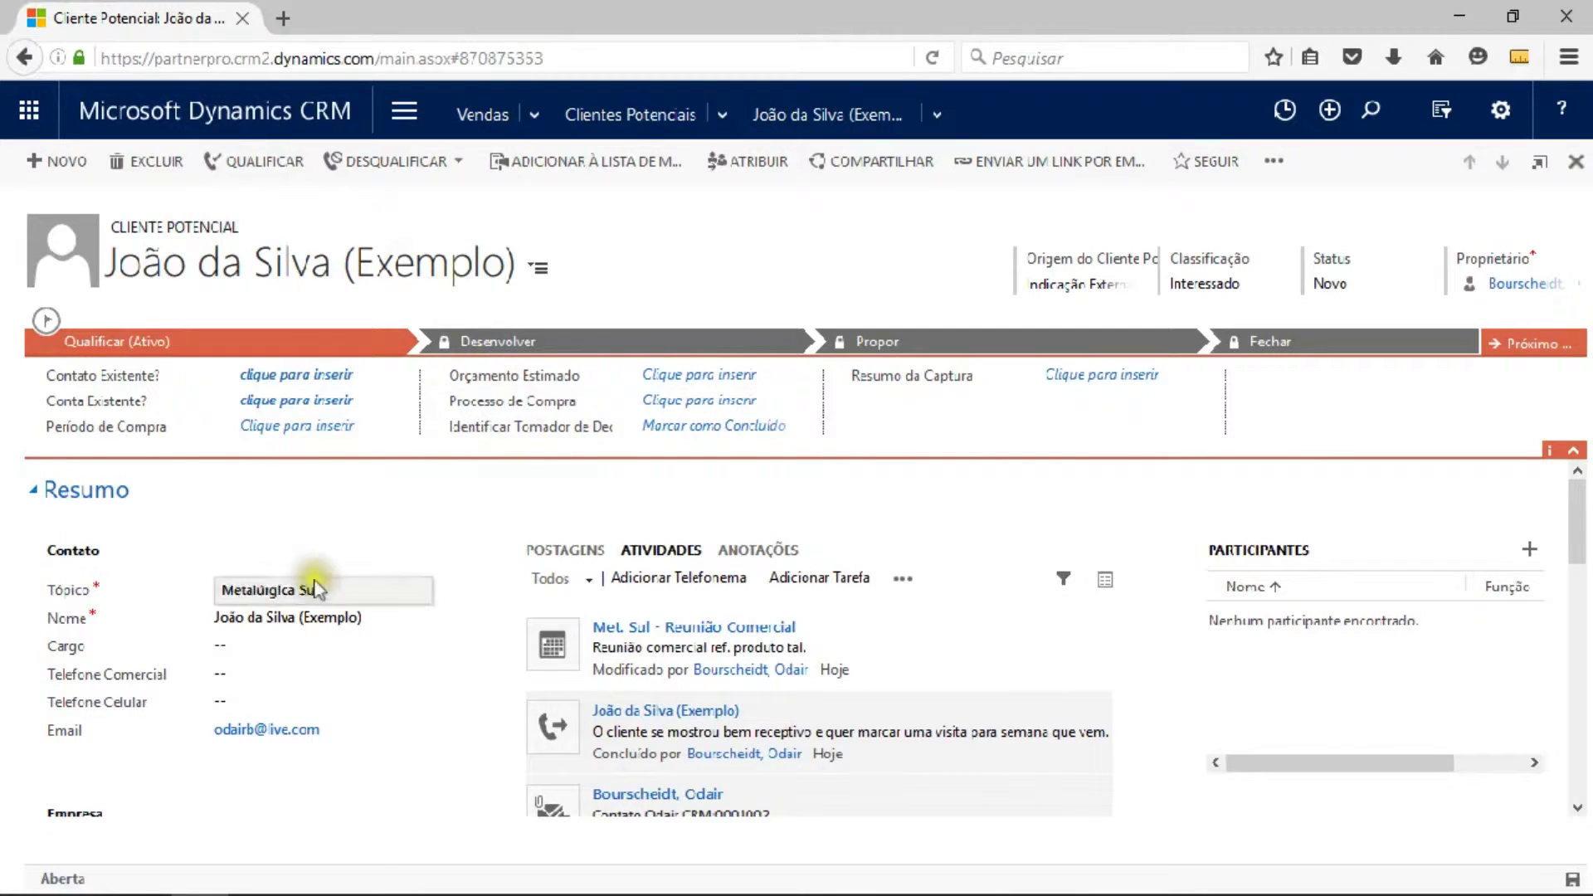
- Enter "Metalúrgica Sul" as the lead's company and qualify the lead
{"action": "scroll", "coordinate": [417, 665], "scroll_direction": "down", "scroll_amount": 2}
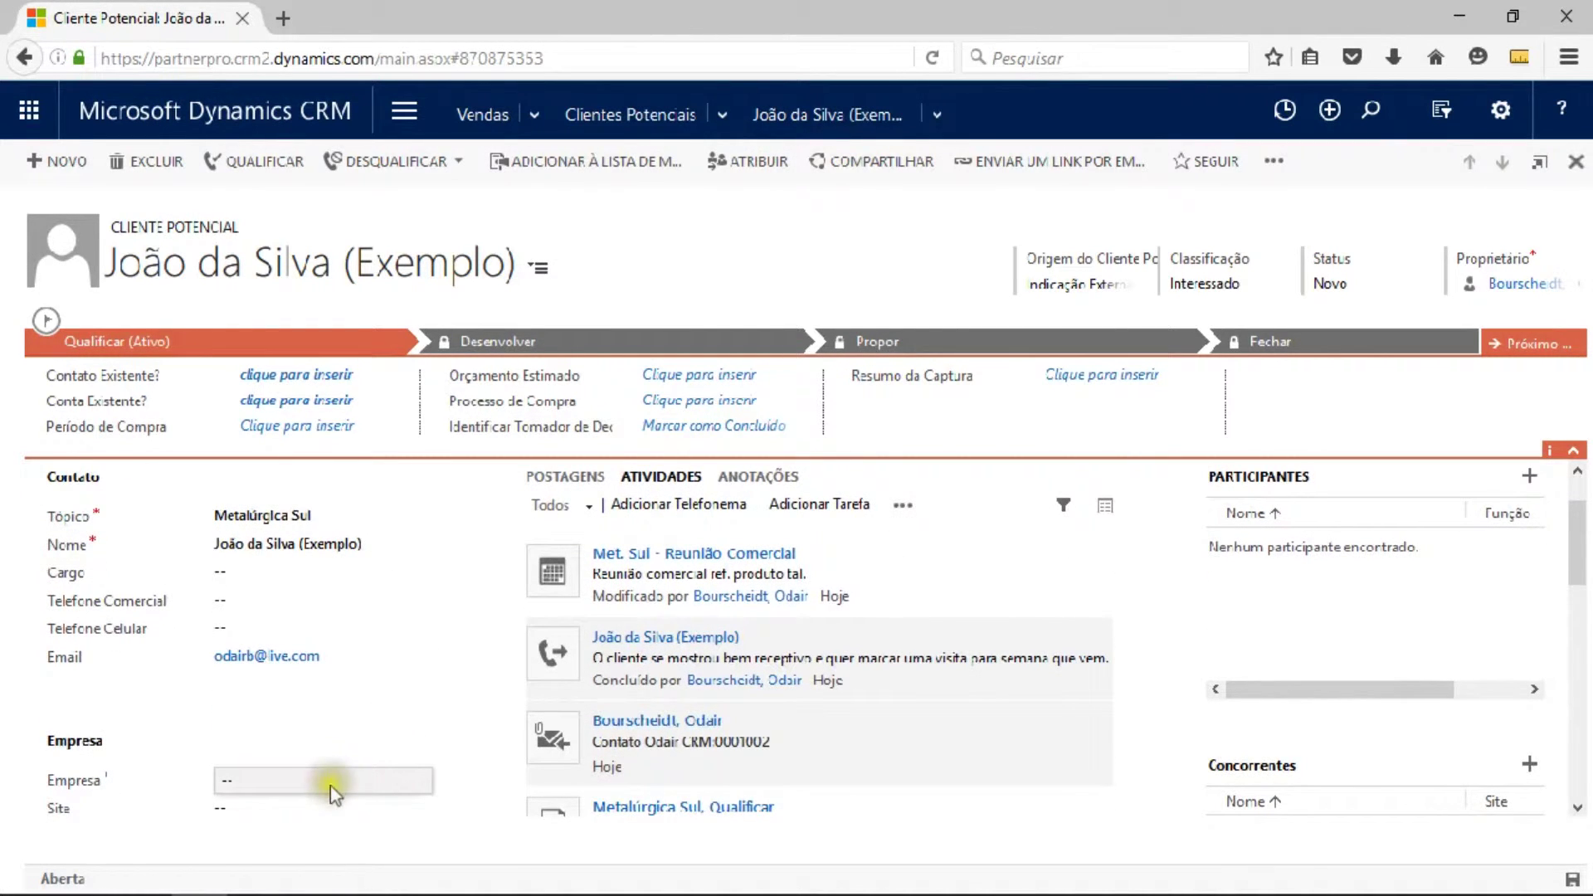
{"action": "left_click", "coordinate": [331, 783]}
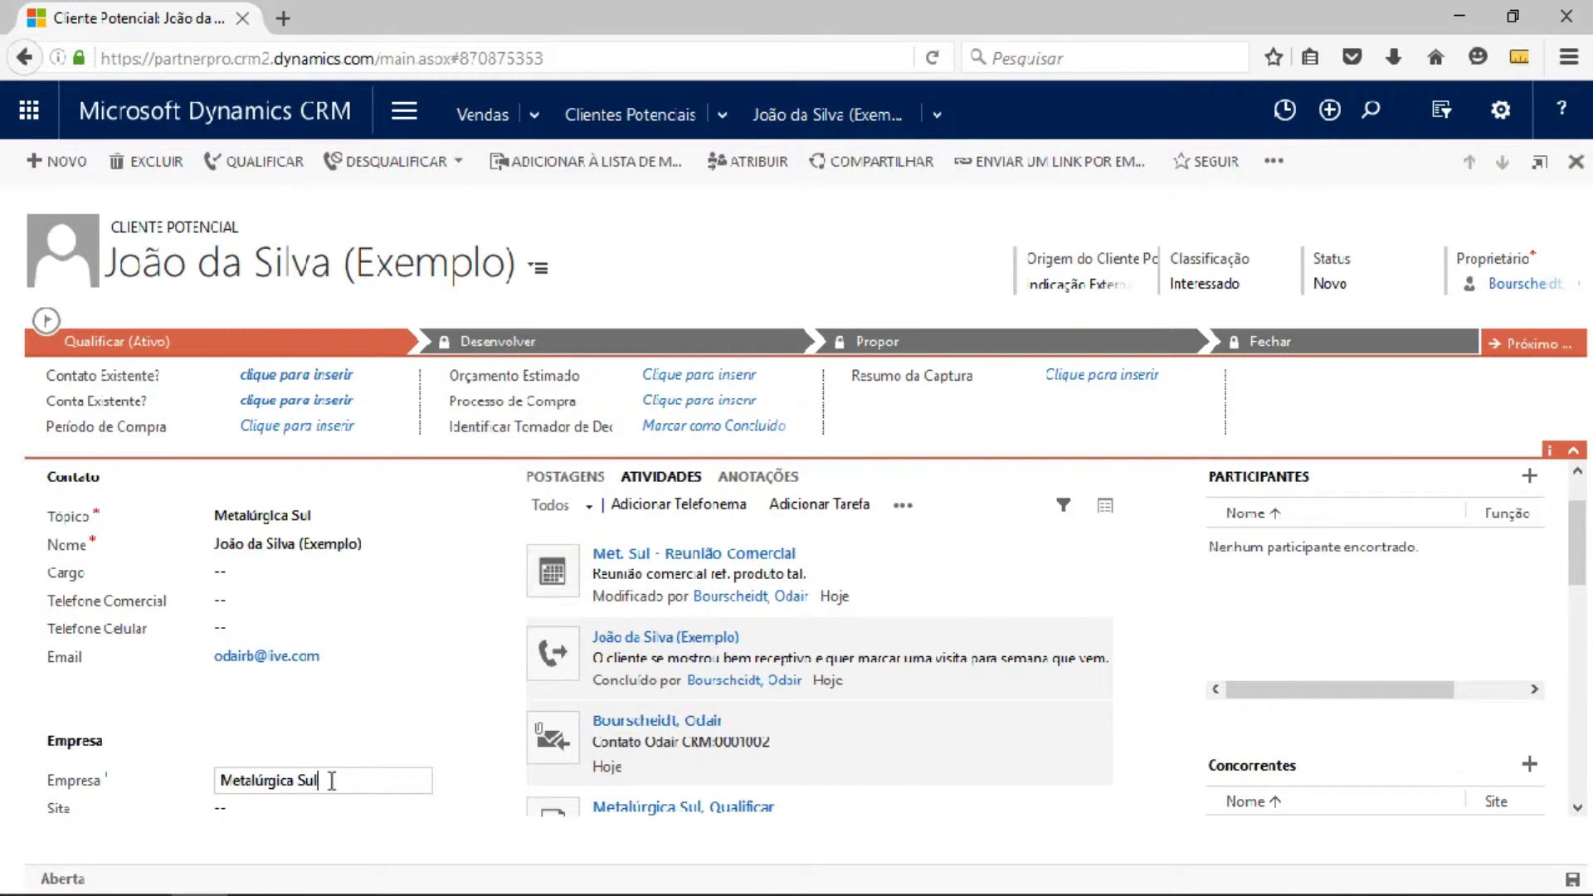
{"action": "scroll", "coordinate": [605, 630], "scroll_direction": "up", "scroll_amount": 2}
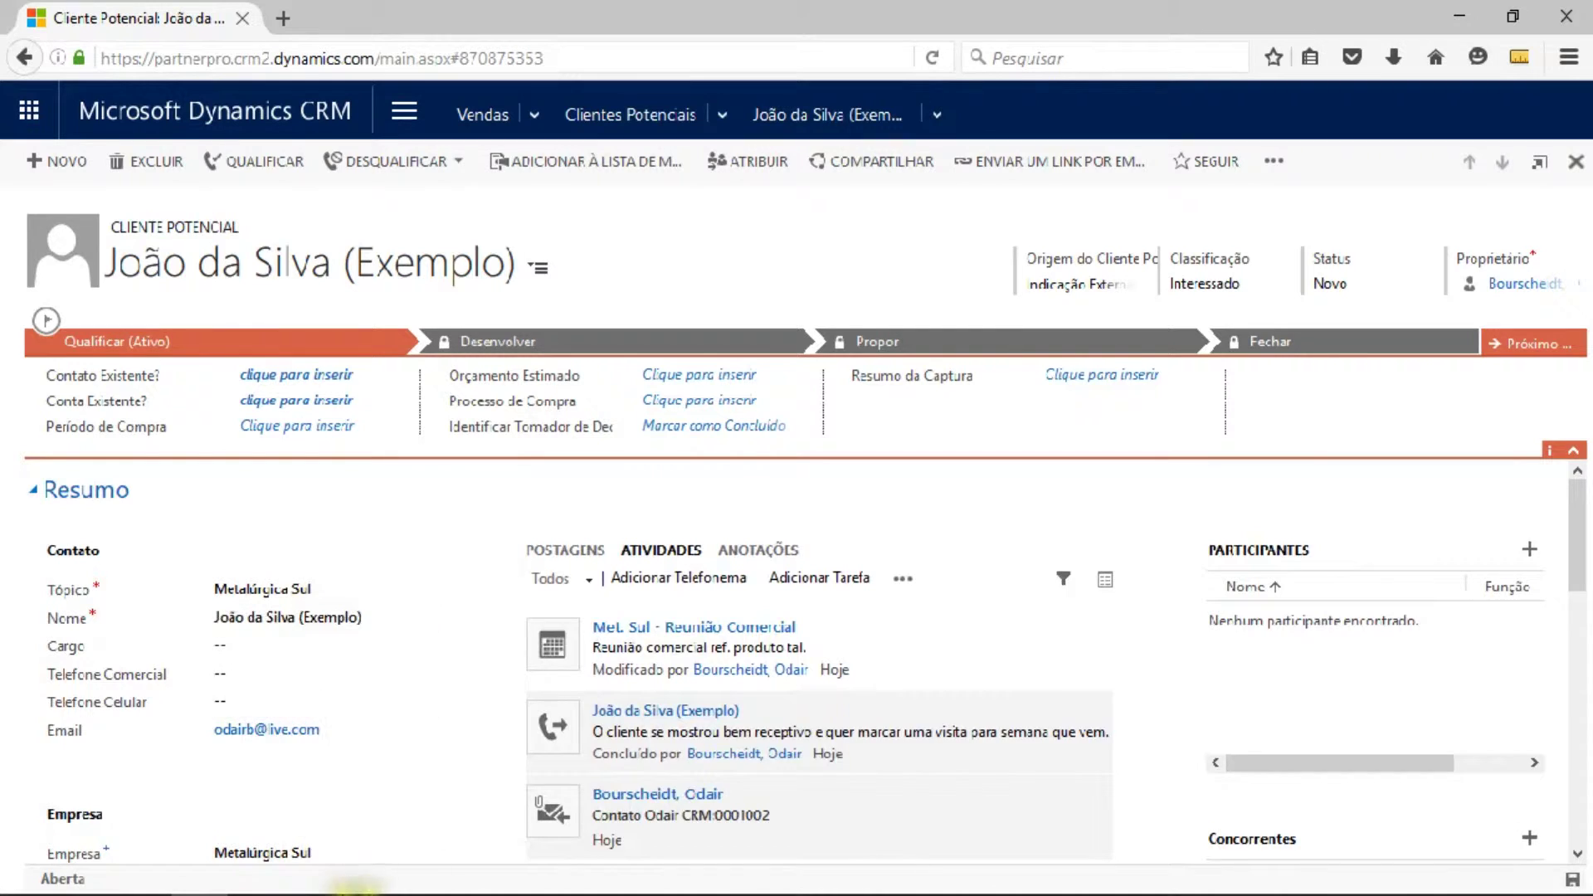
{"action": "scroll", "coordinate": [472, 729], "scroll_direction": "down", "scroll_amount": 1}
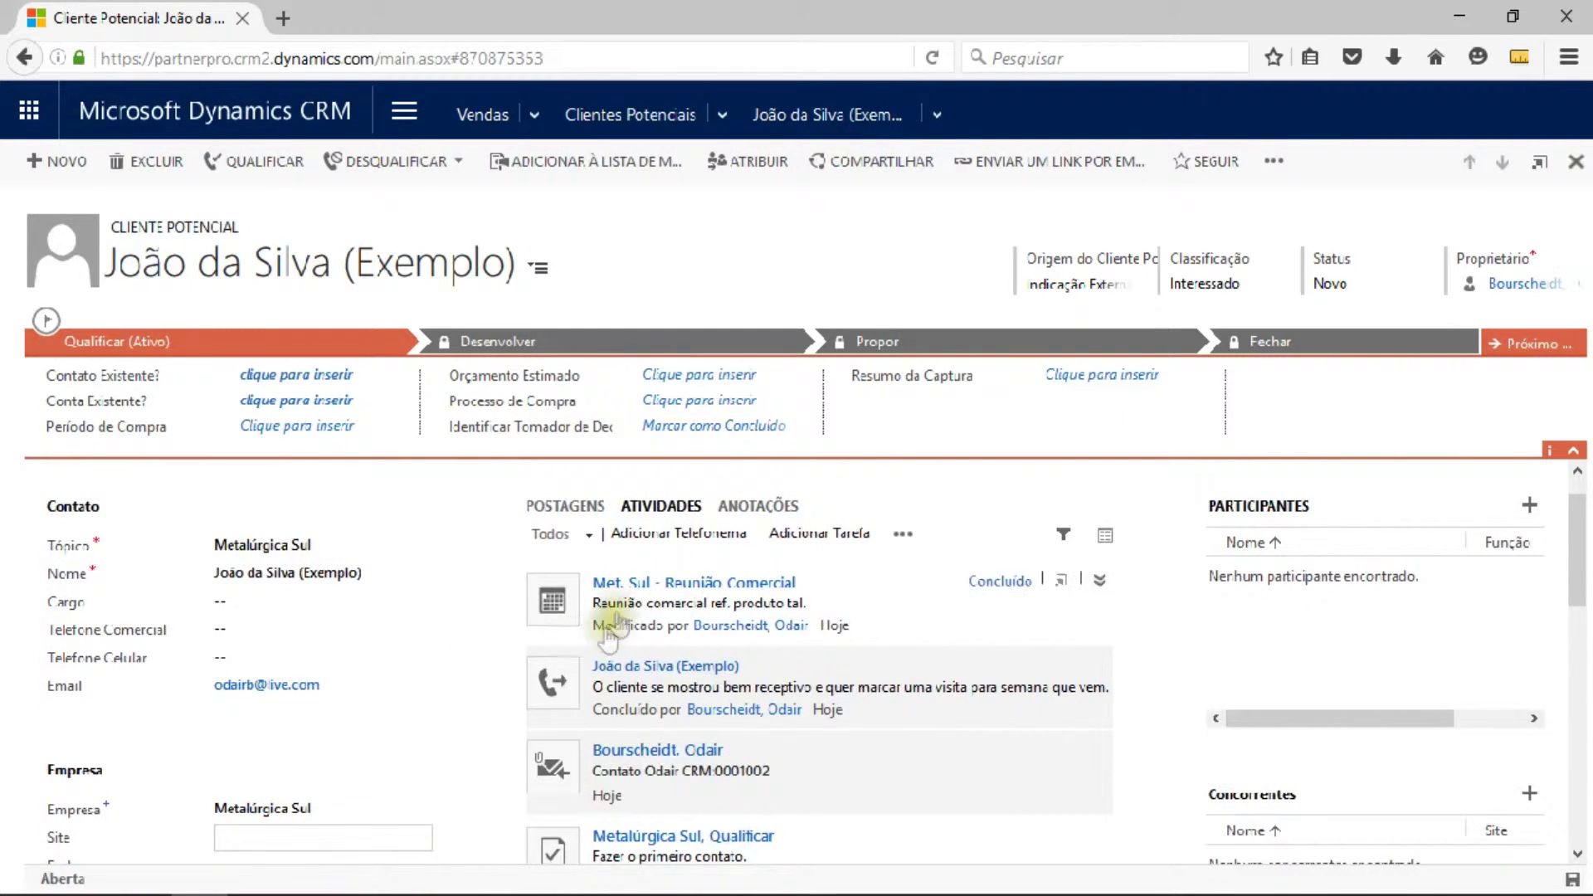
{"action": "left_click", "coordinate": [267, 575]}
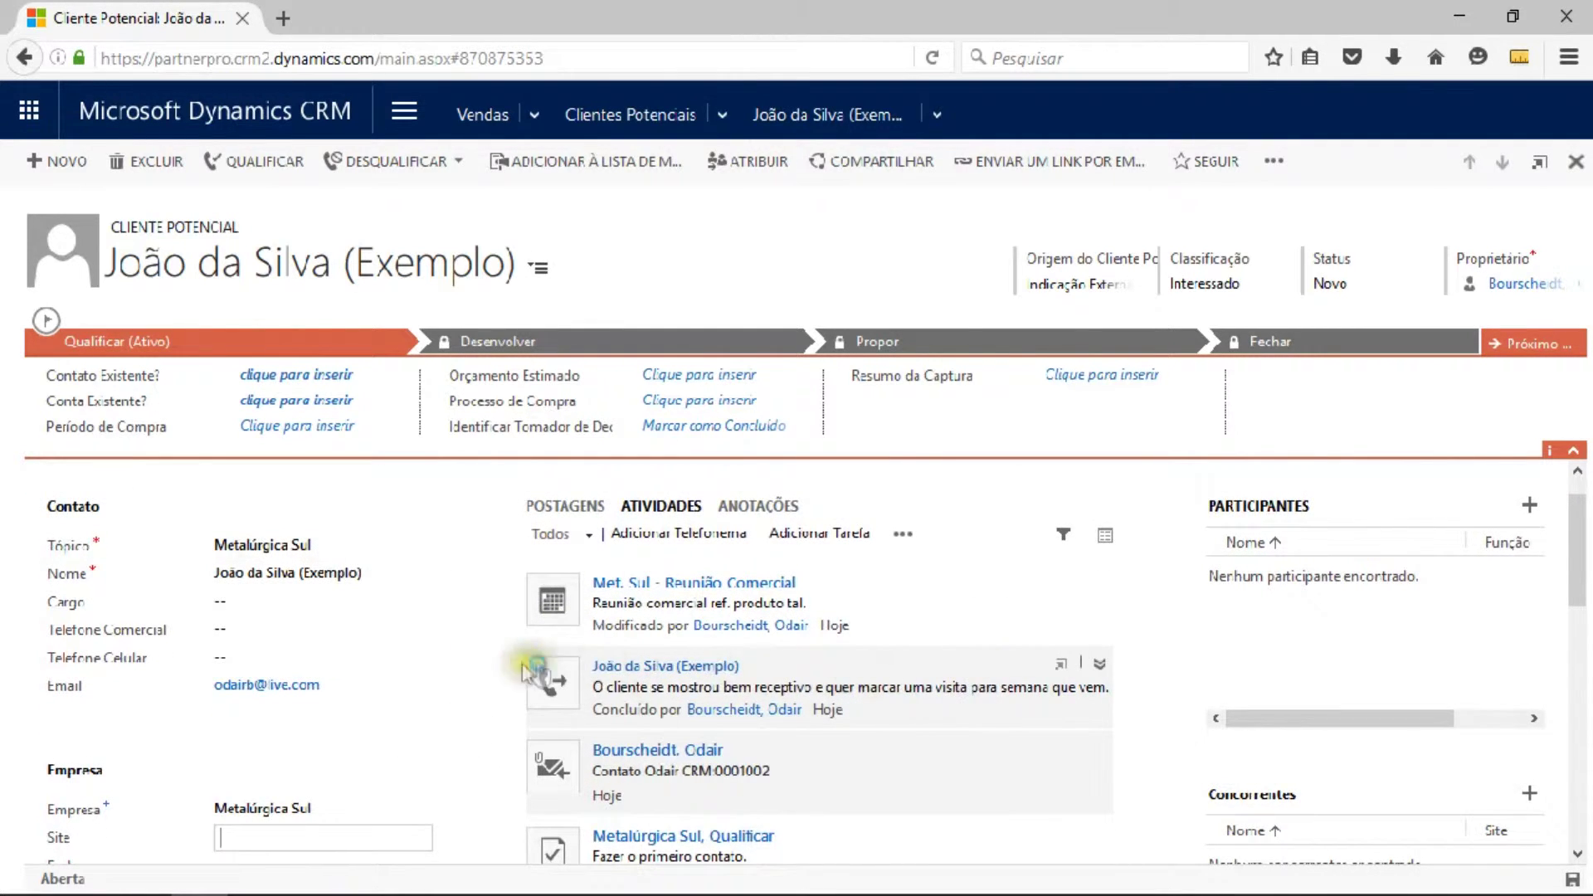
{"action": "left_click", "coordinate": [246, 161]}
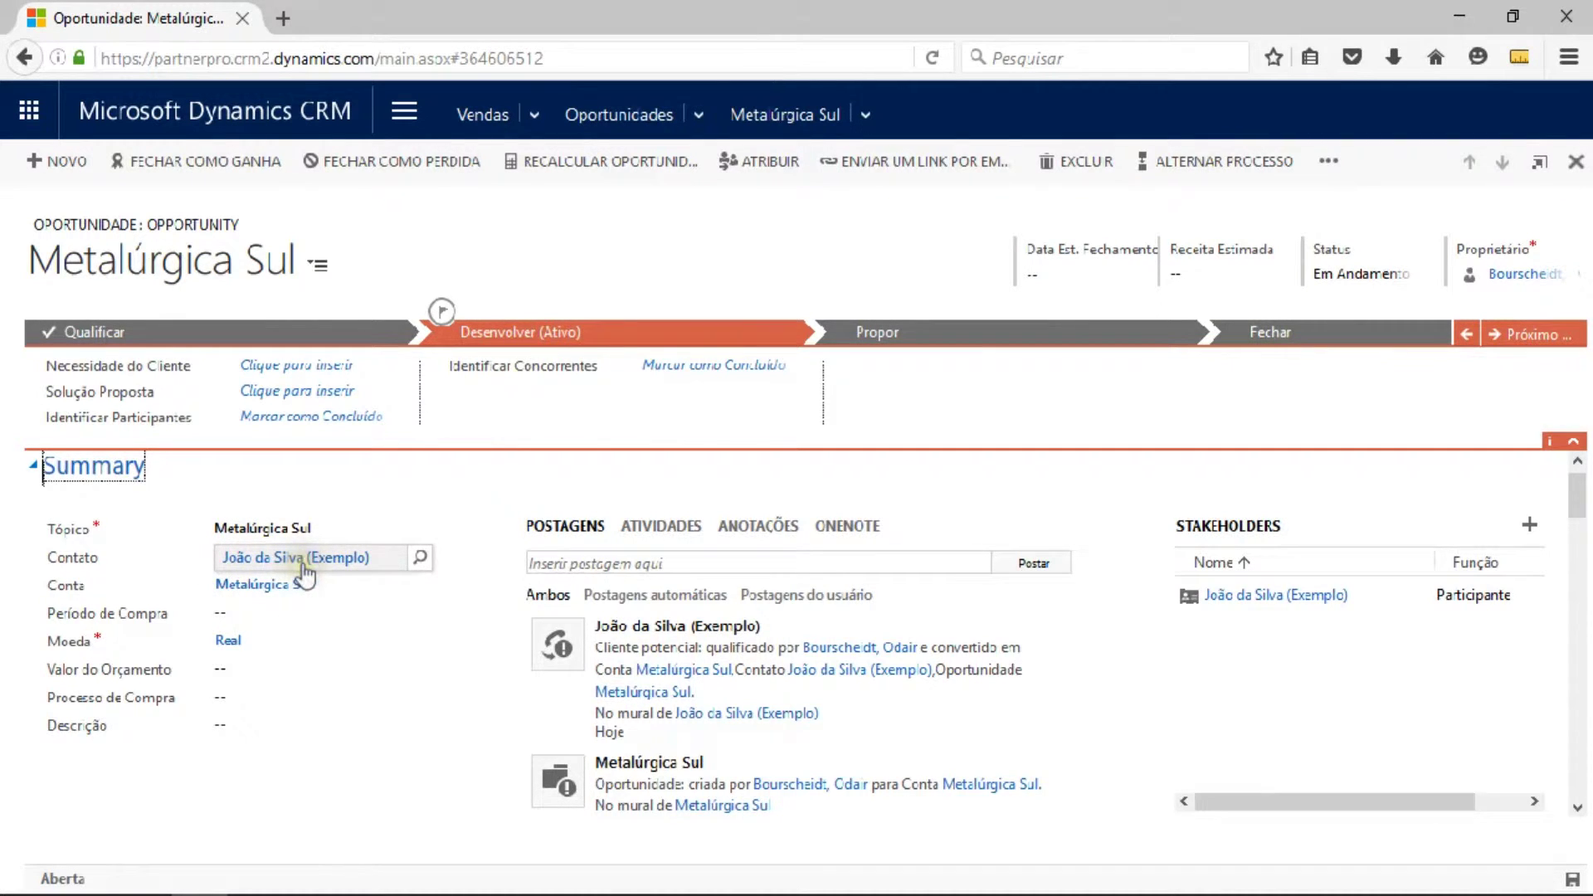
- Review the new Metalúrgica Sul opportunity, checking its process stages, linked contact and account, posts and stakeholders
{"action": "scroll", "coordinate": [365, 769], "scroll_direction": "down", "scroll_amount": 2}
{"action": "scroll", "coordinate": [371, 789], "scroll_direction": "down", "scroll_amount": 2}
{"action": "scroll", "coordinate": [618, 674], "scroll_direction": "up", "scroll_amount": 4}
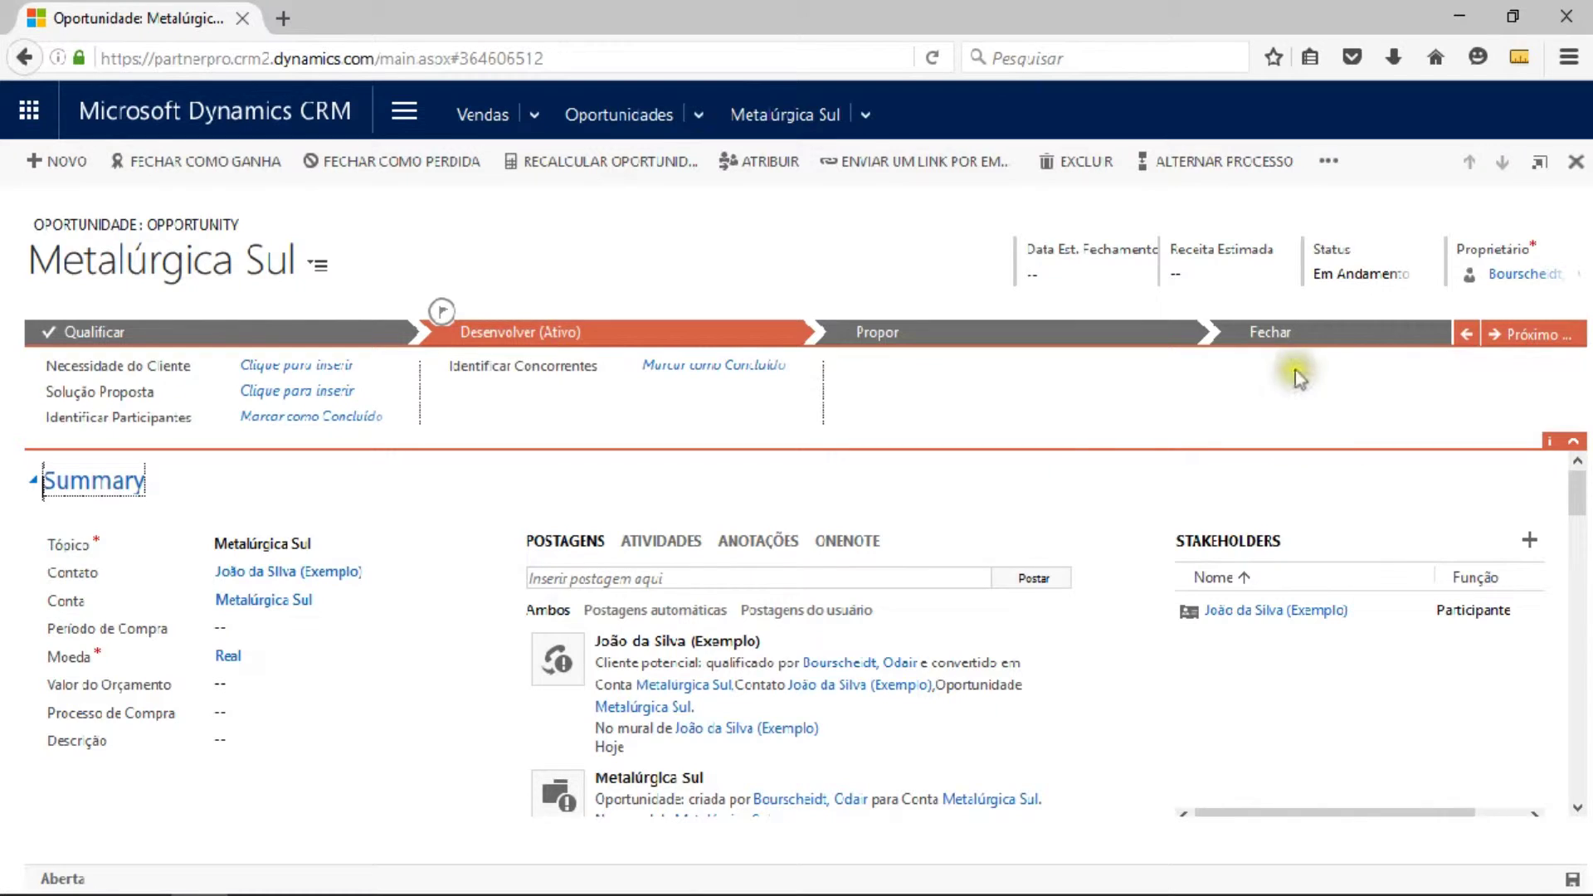
{"action": "scroll", "coordinate": [489, 512], "scroll_direction": "down", "scroll_amount": 1}
{"action": "scroll", "coordinate": [476, 520], "scroll_direction": "up", "scroll_amount": 1}
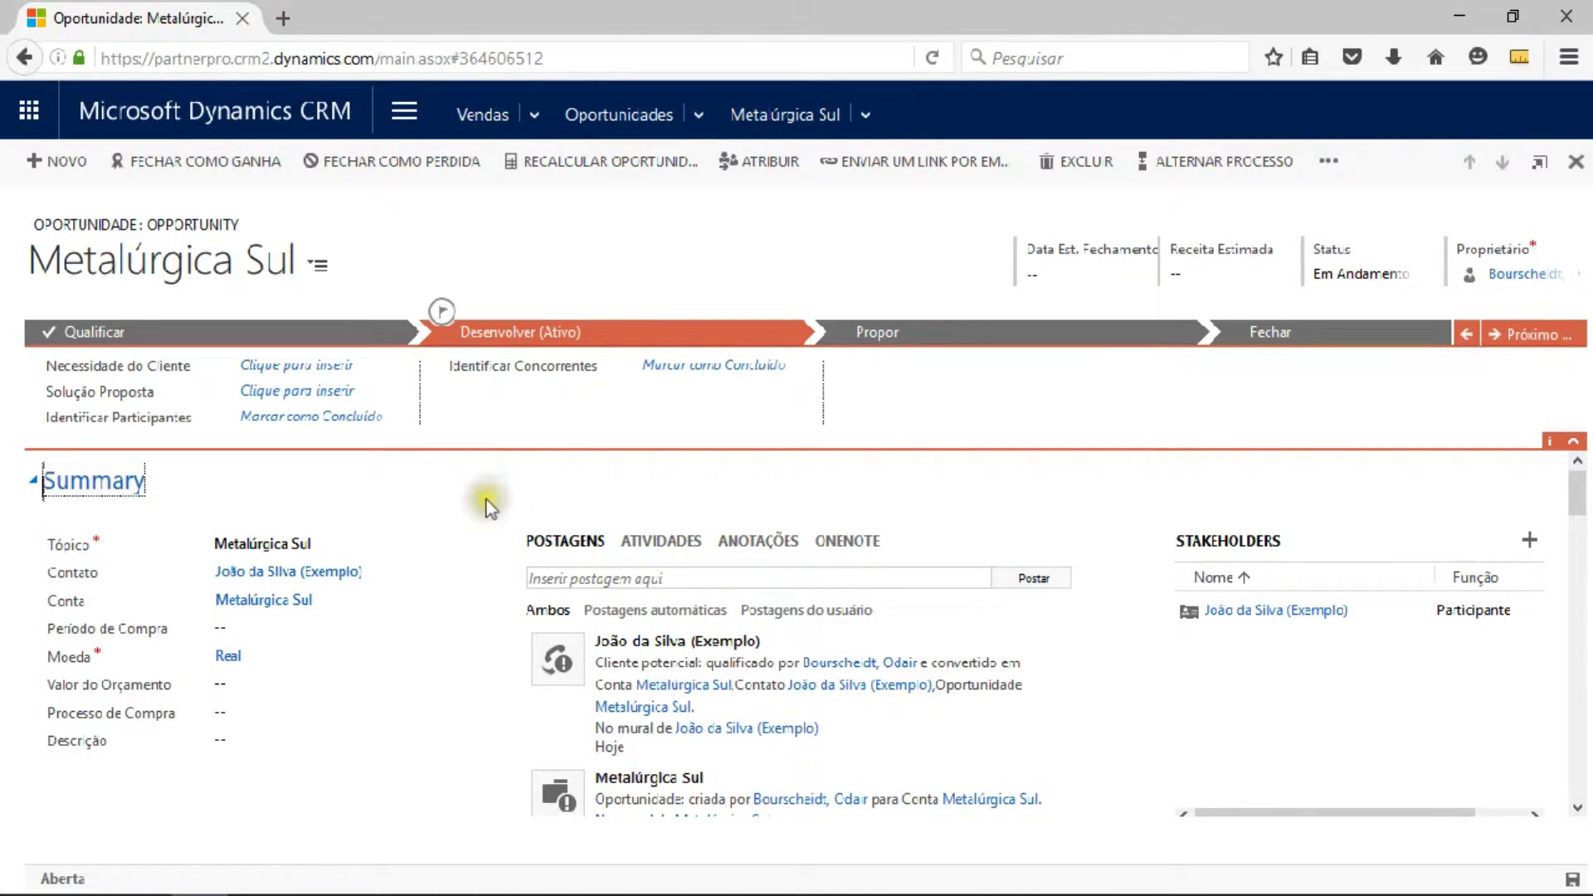
{"action": "left_click", "coordinate": [406, 545]}
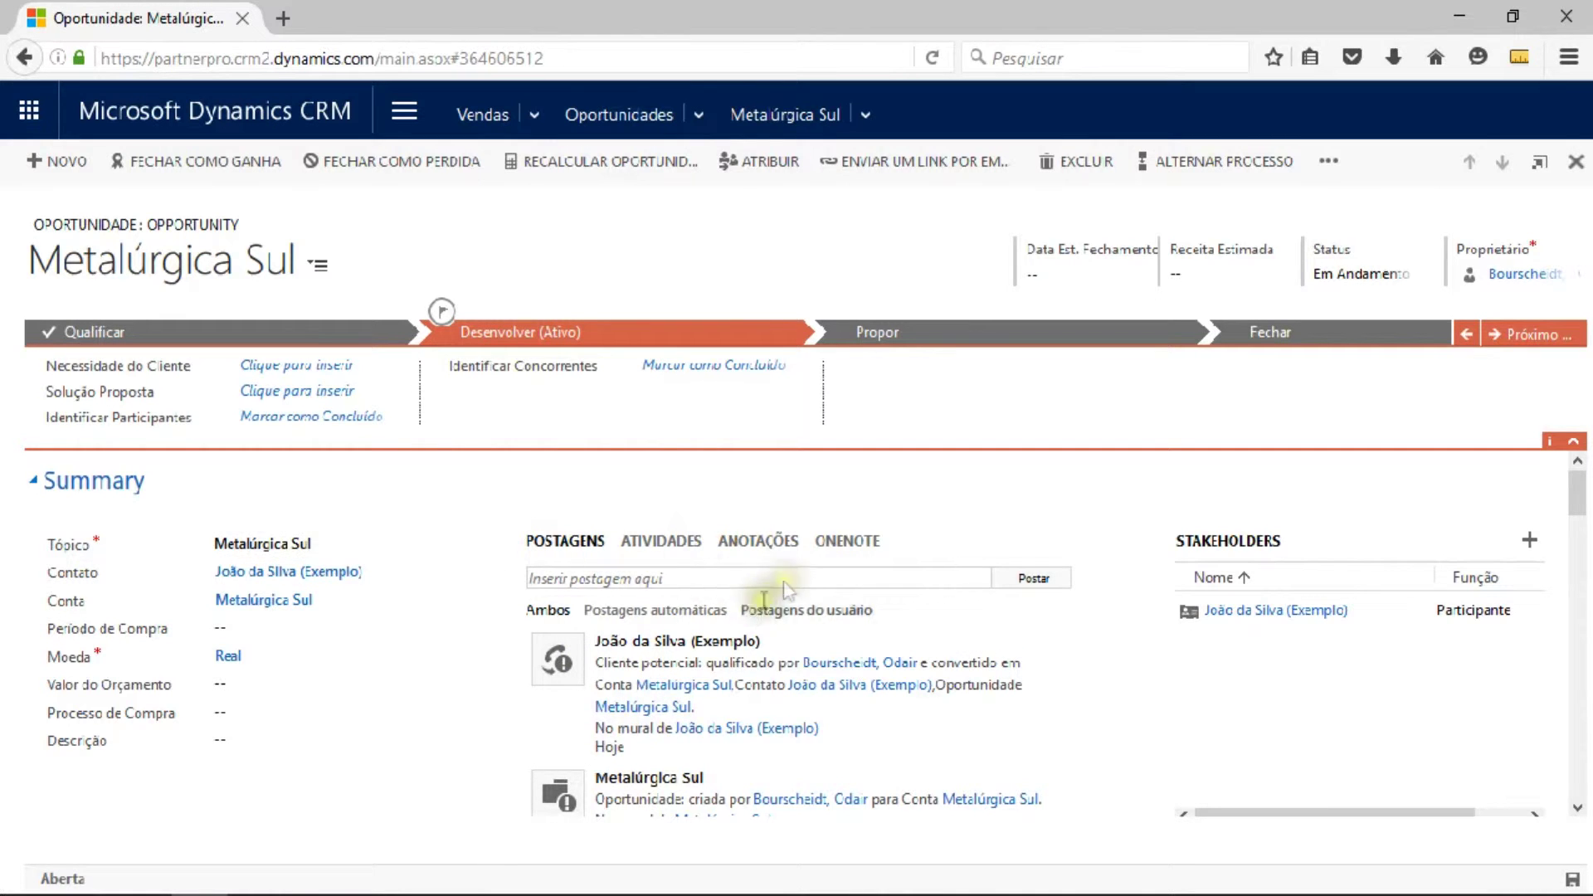
{"action": "scroll", "coordinate": [762, 599], "scroll_direction": "down", "scroll_amount": 1}
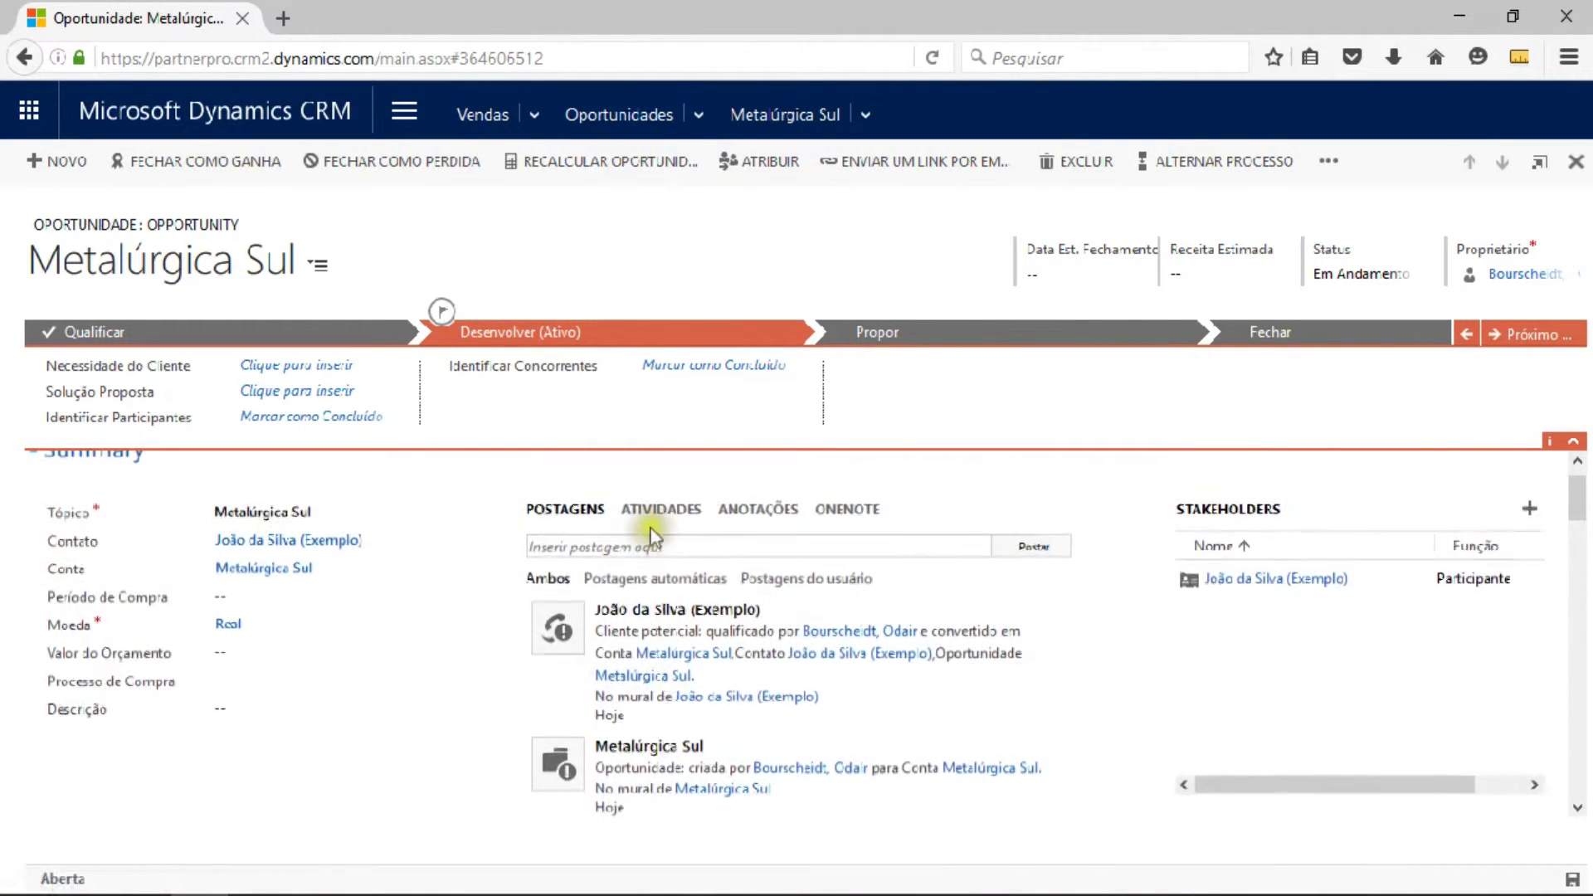
- Show the opportunity's activities and check the appointment, phone call, email and task carried over from the lead
{"action": "left_click", "coordinate": [659, 510]}
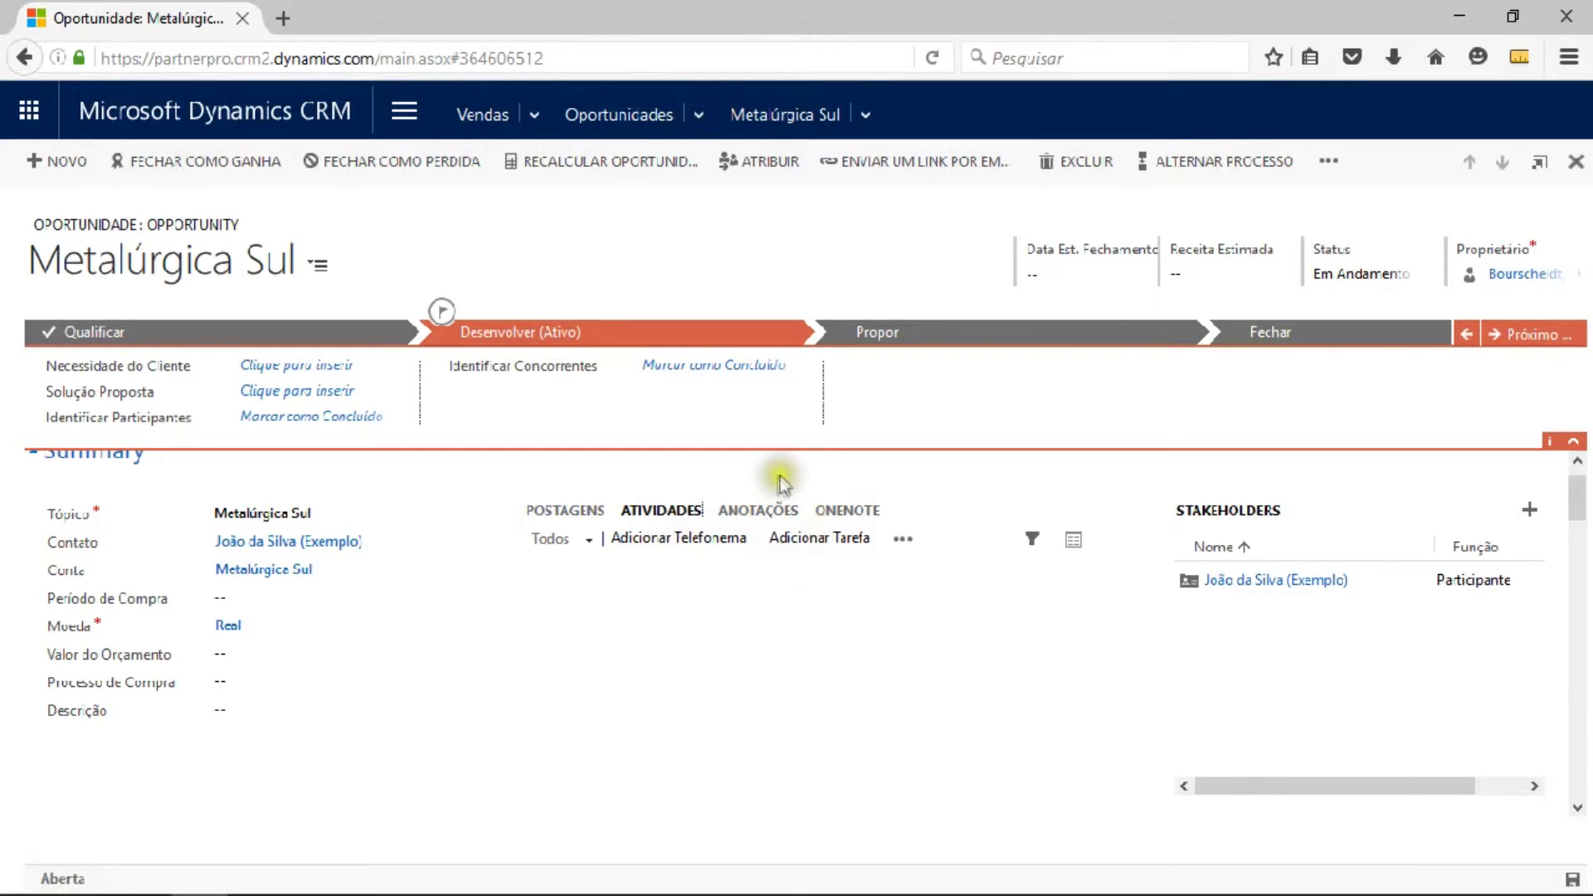
{"action": "scroll", "coordinate": [923, 461], "scroll_direction": "up", "scroll_amount": 1}
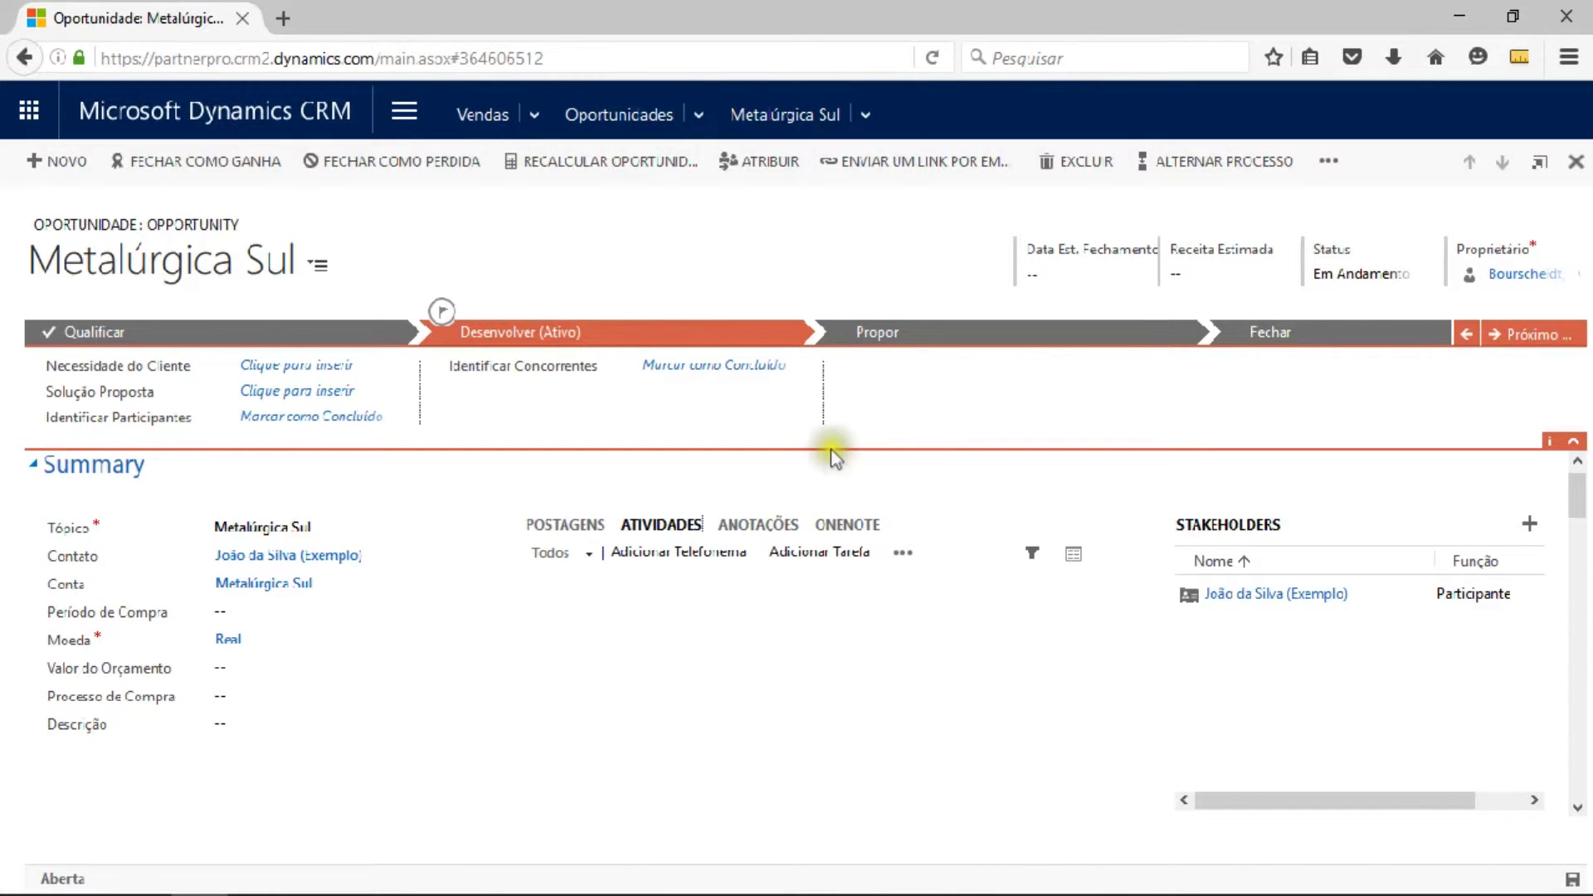
{"action": "left_click", "coordinate": [664, 527]}
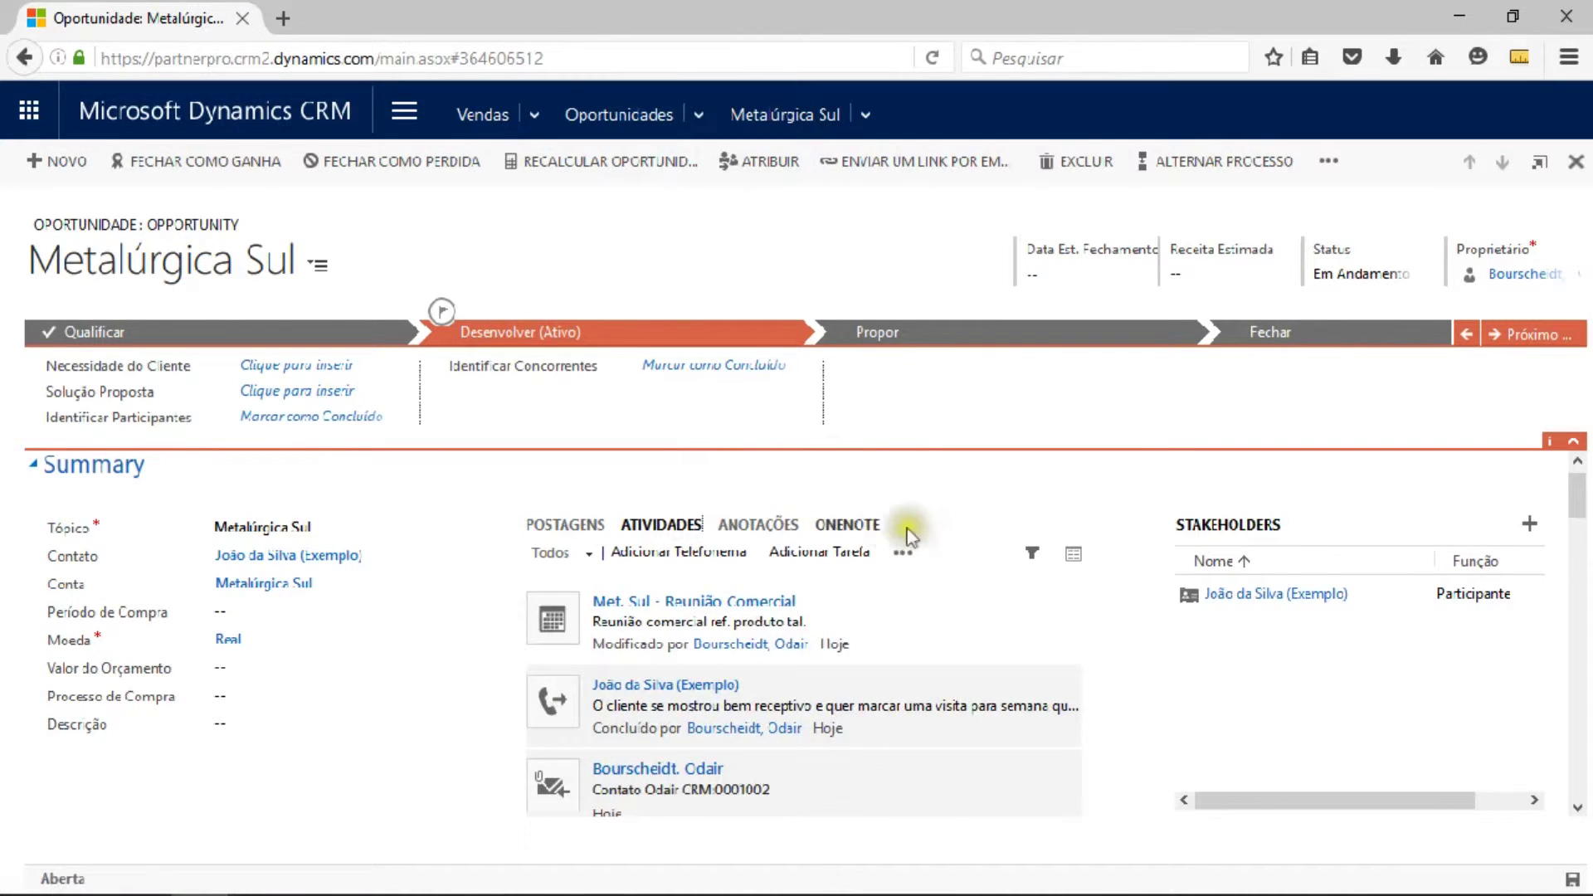
{"action": "scroll", "coordinate": [709, 547], "scroll_direction": "down", "scroll_amount": 1}
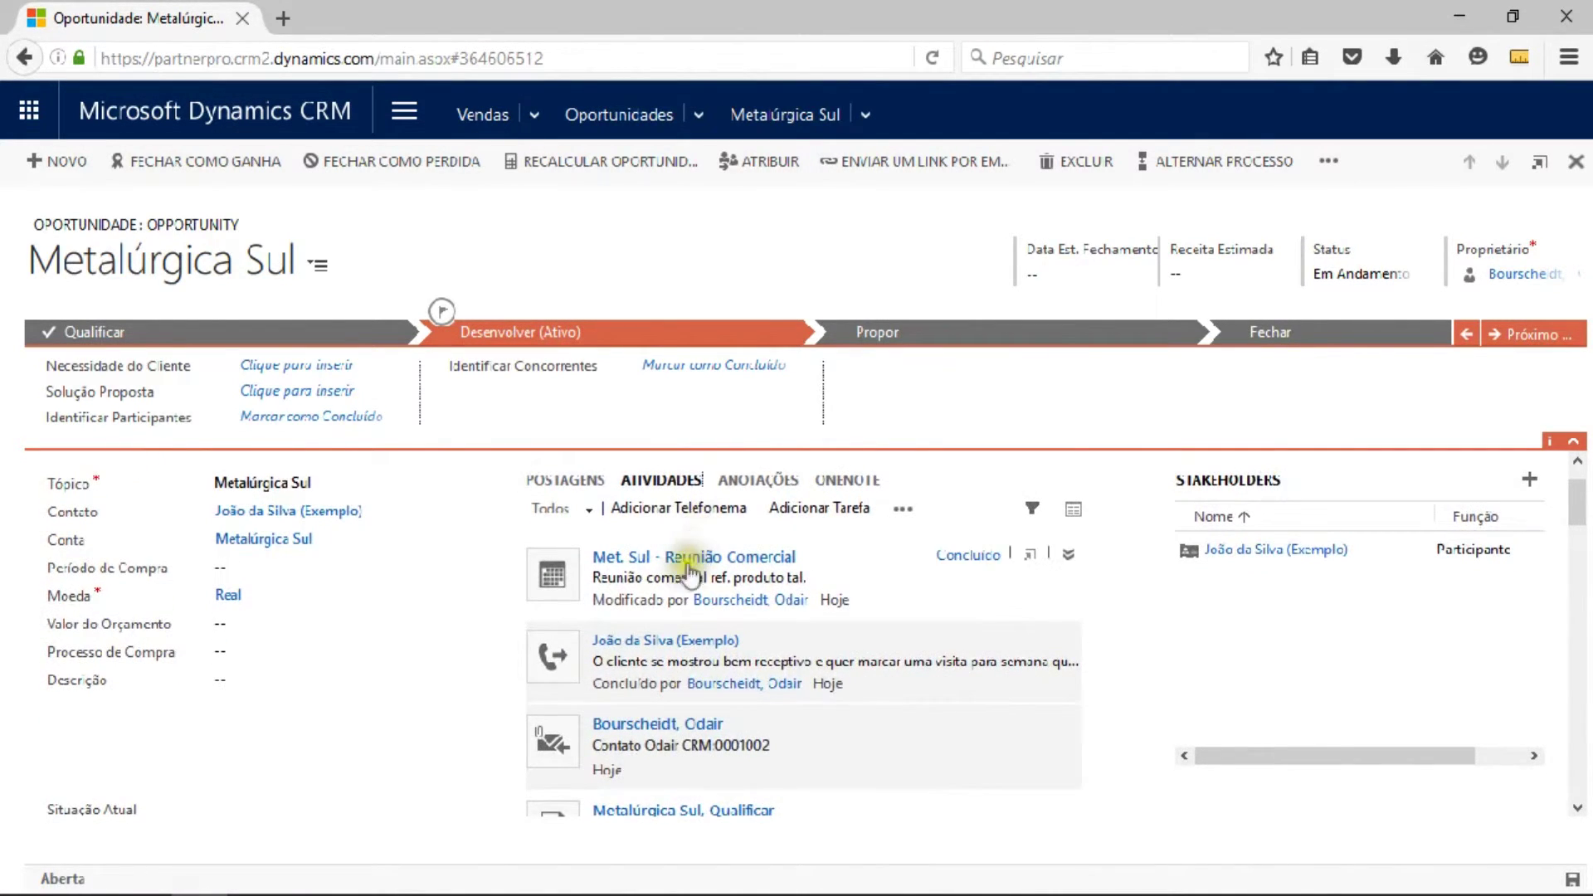
{"action": "scroll", "coordinate": [709, 580], "scroll_direction": "down", "scroll_amount": 1}
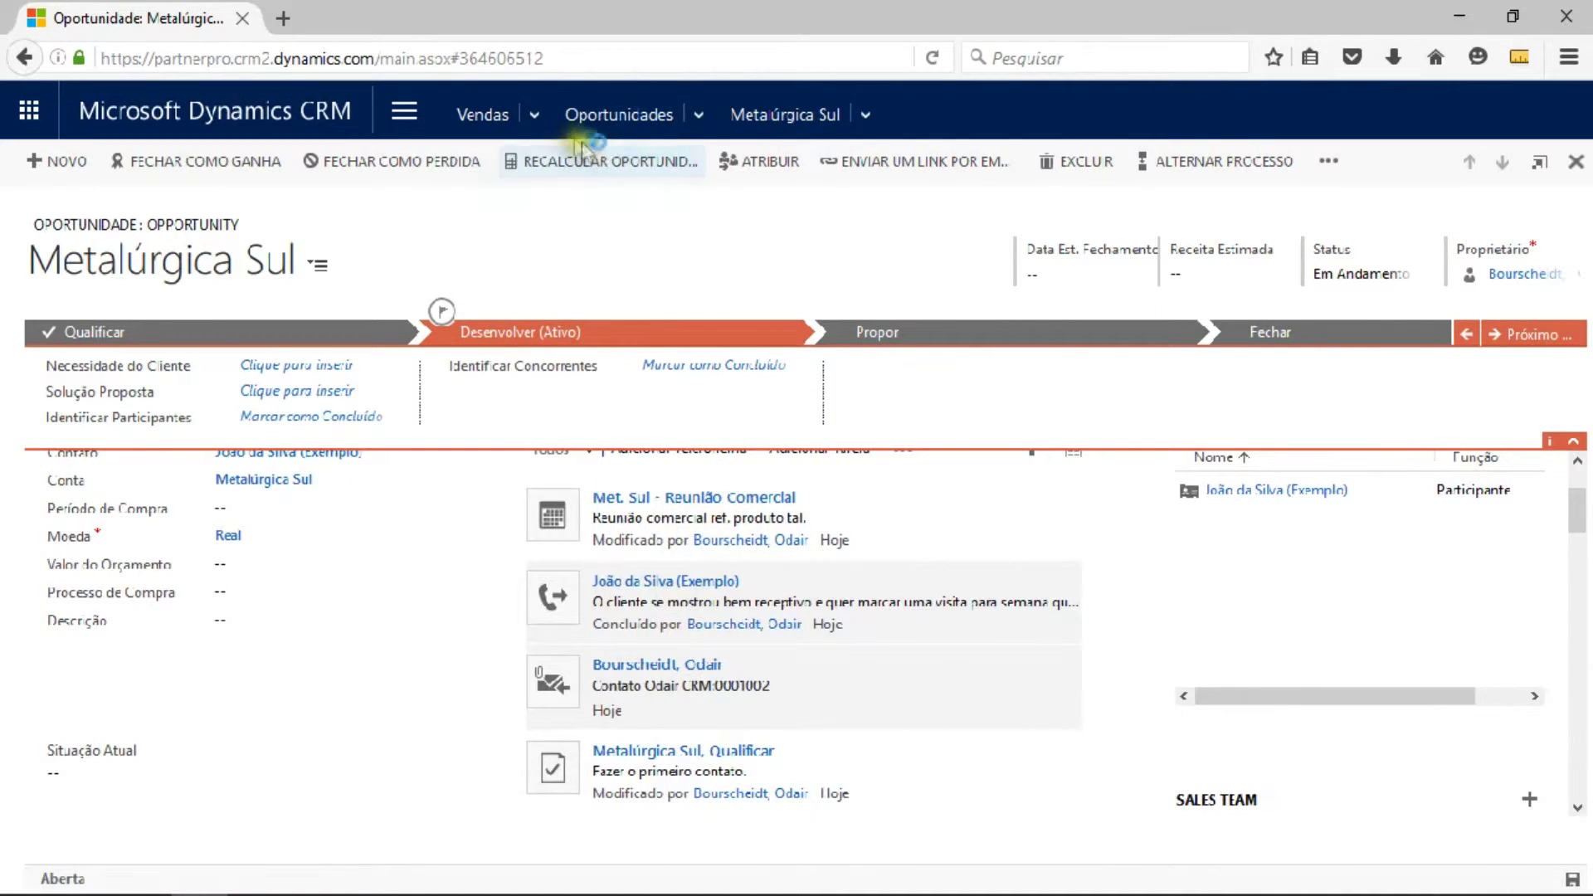
{"action": "left_click", "coordinate": [601, 126]}
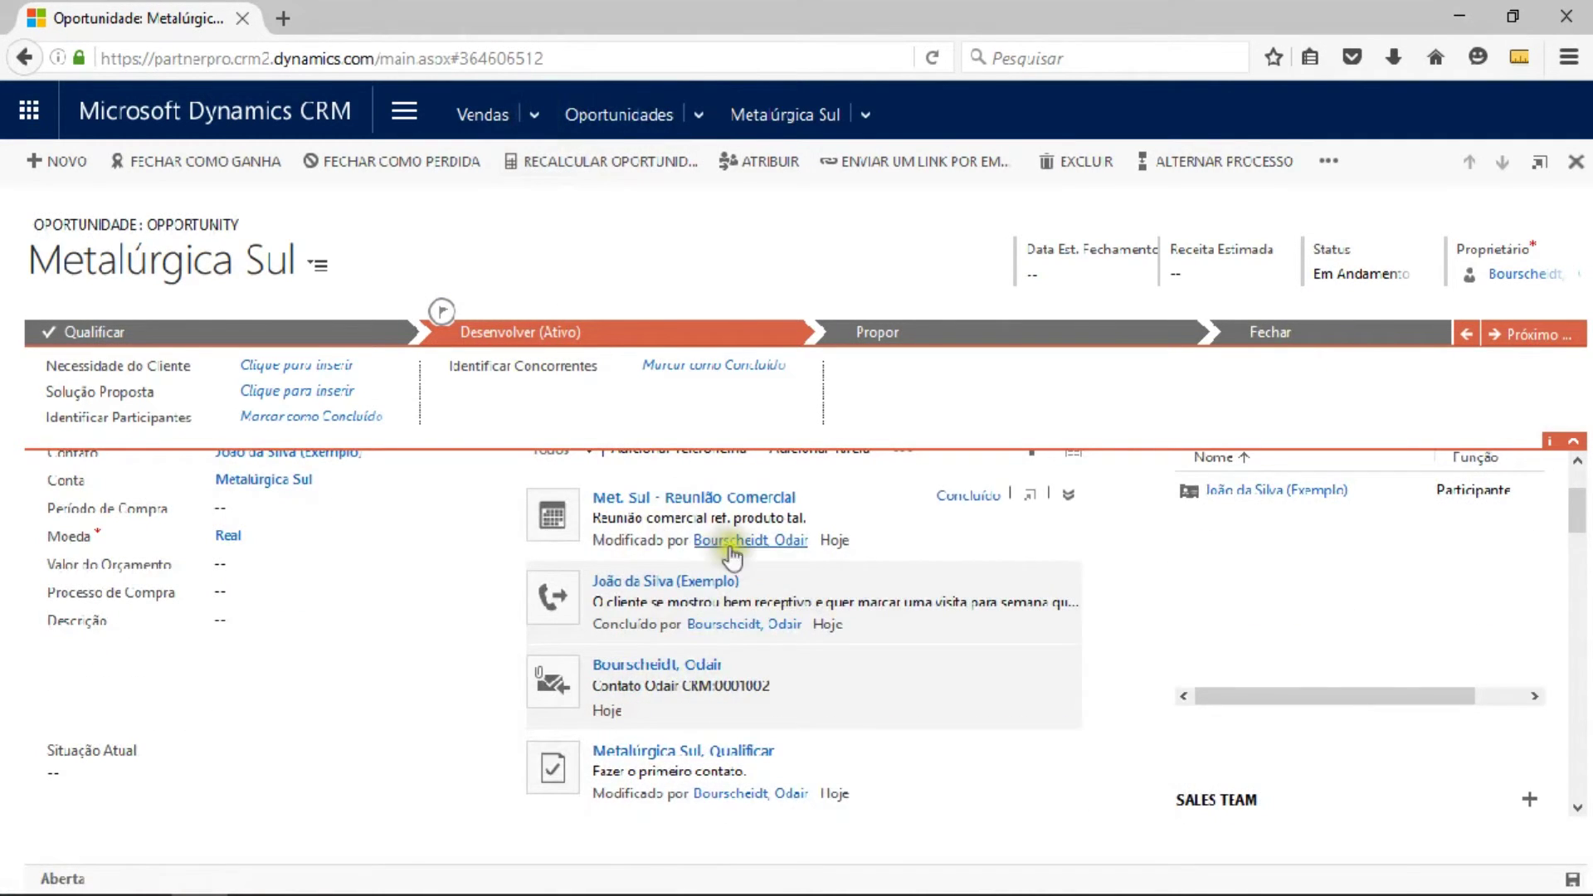
{"action": "scroll", "coordinate": [730, 555], "scroll_direction": "up", "scroll_amount": 2}
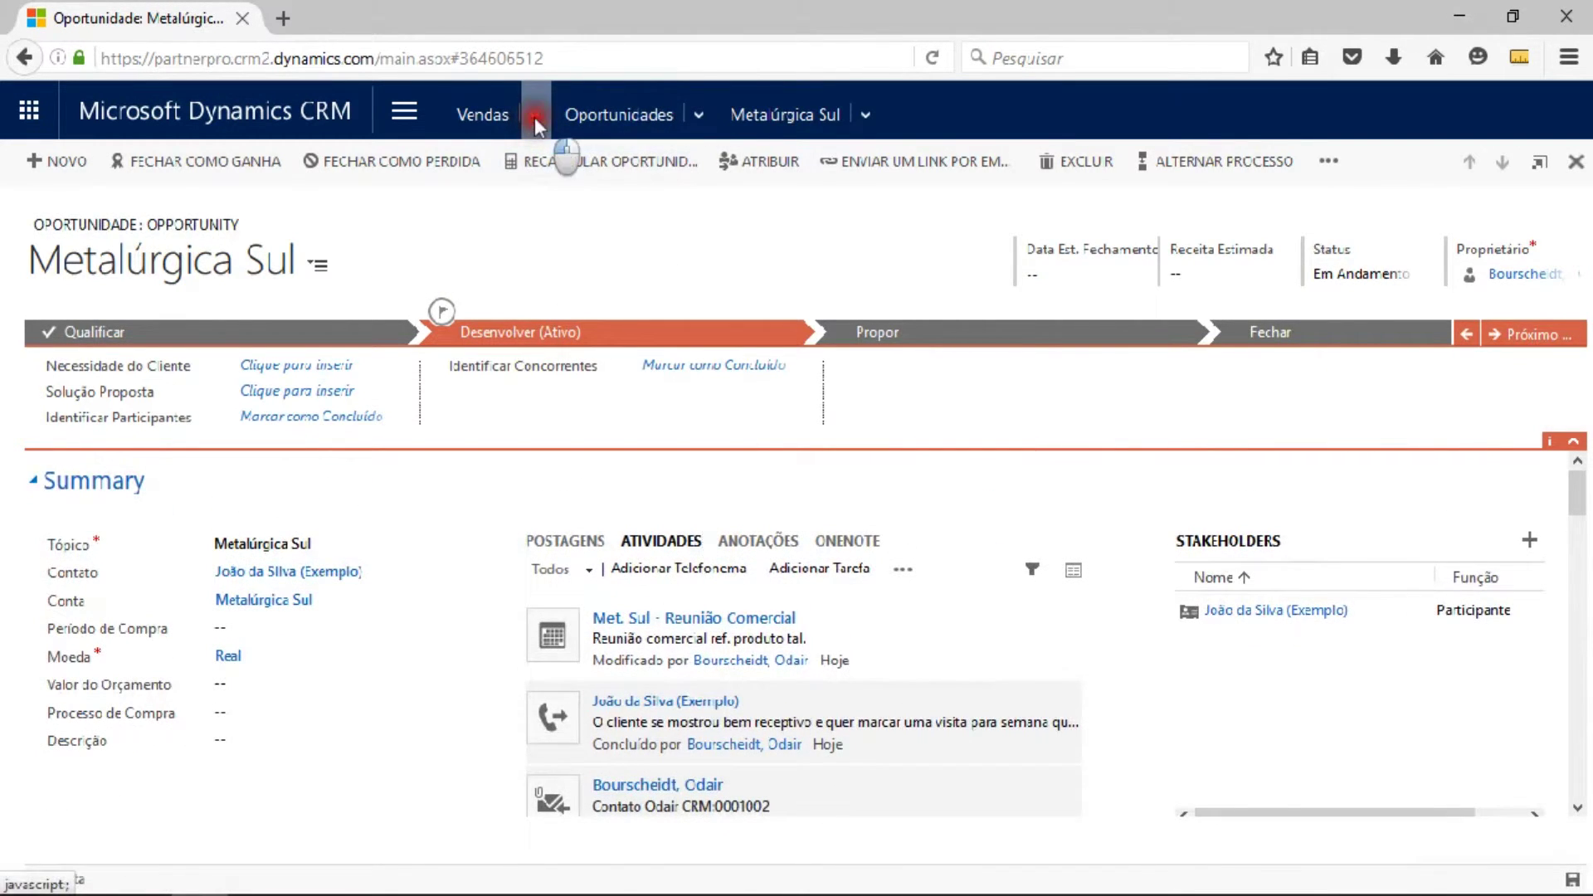
- Switch the lead list to the "Todos os Clientes Potenciais" view and open the qualified Metalúrgica Sul lead
{"action": "left_click", "coordinate": [535, 117]}
{"action": "left_click", "coordinate": [614, 220]}
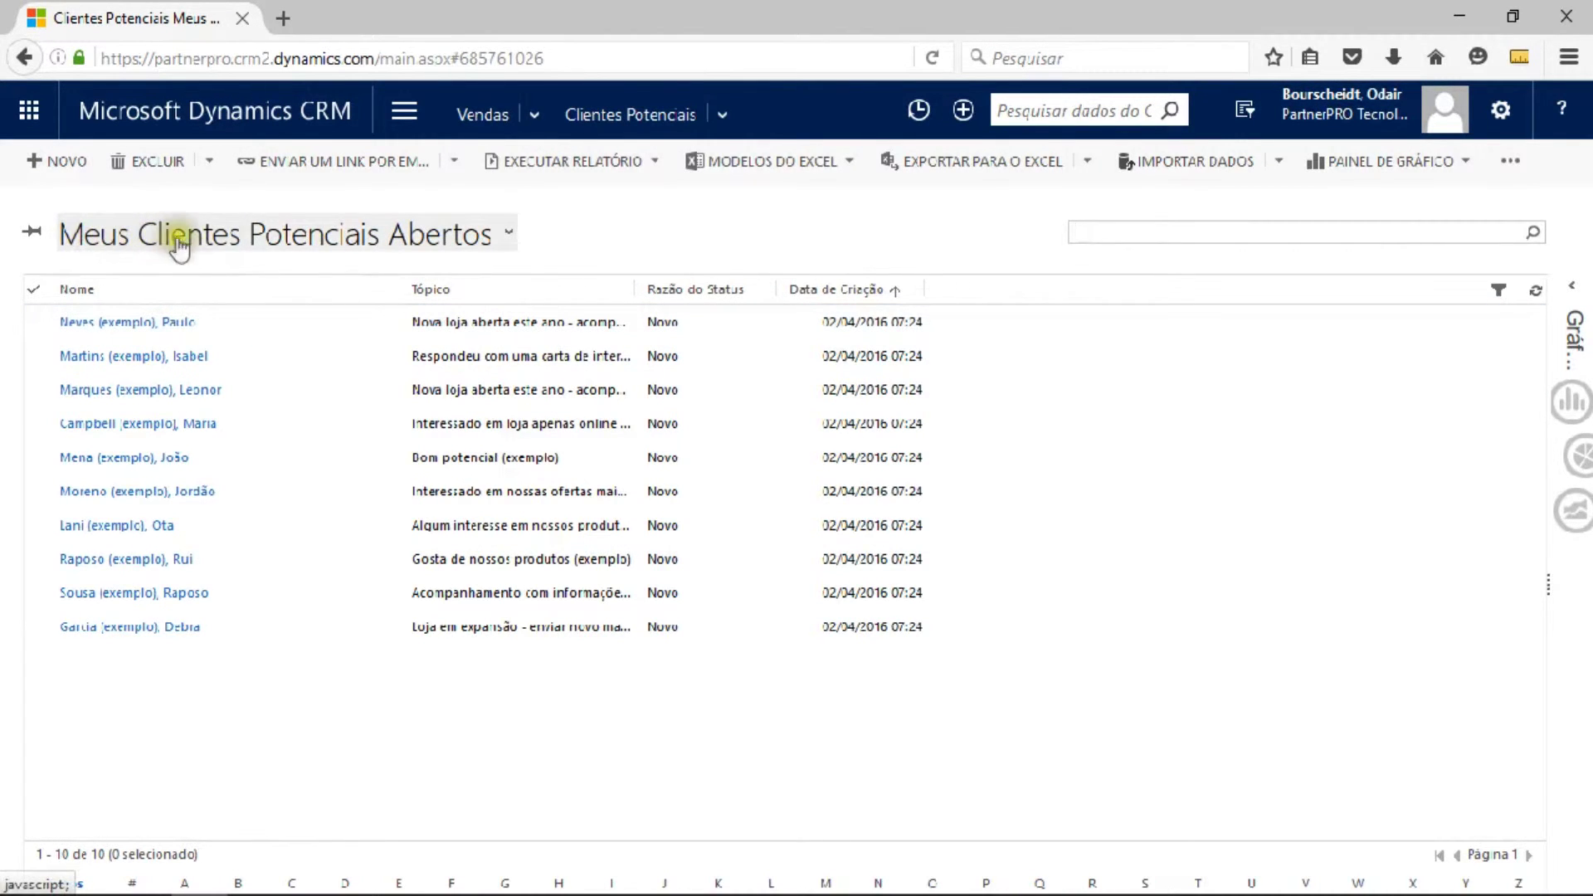
{"action": "left_click", "coordinate": [509, 235]}
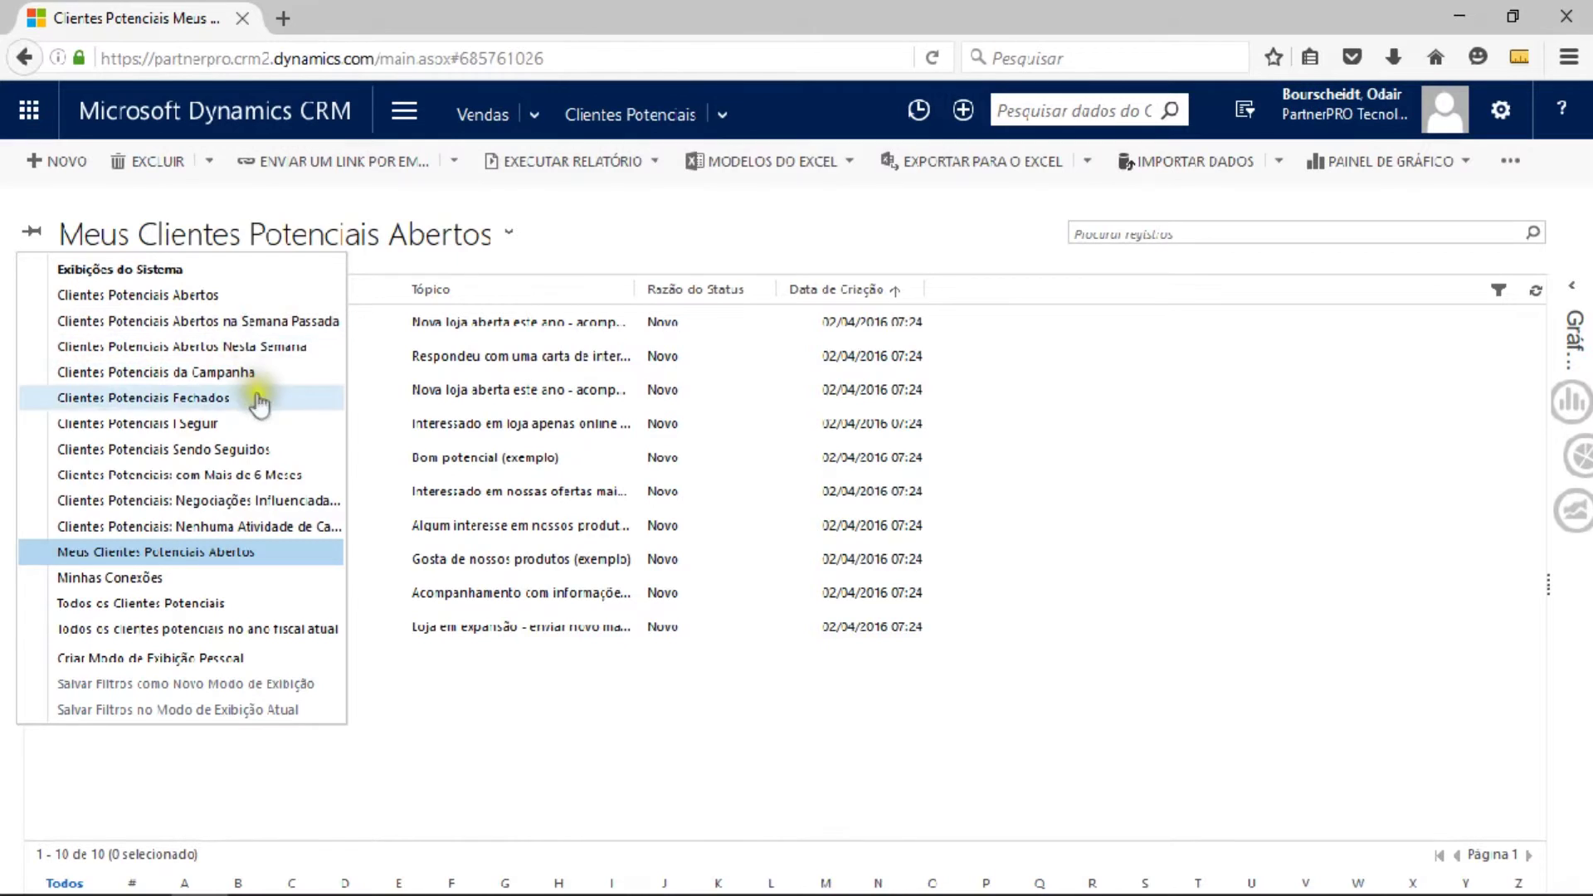
{"action": "left_click", "coordinate": [234, 606]}
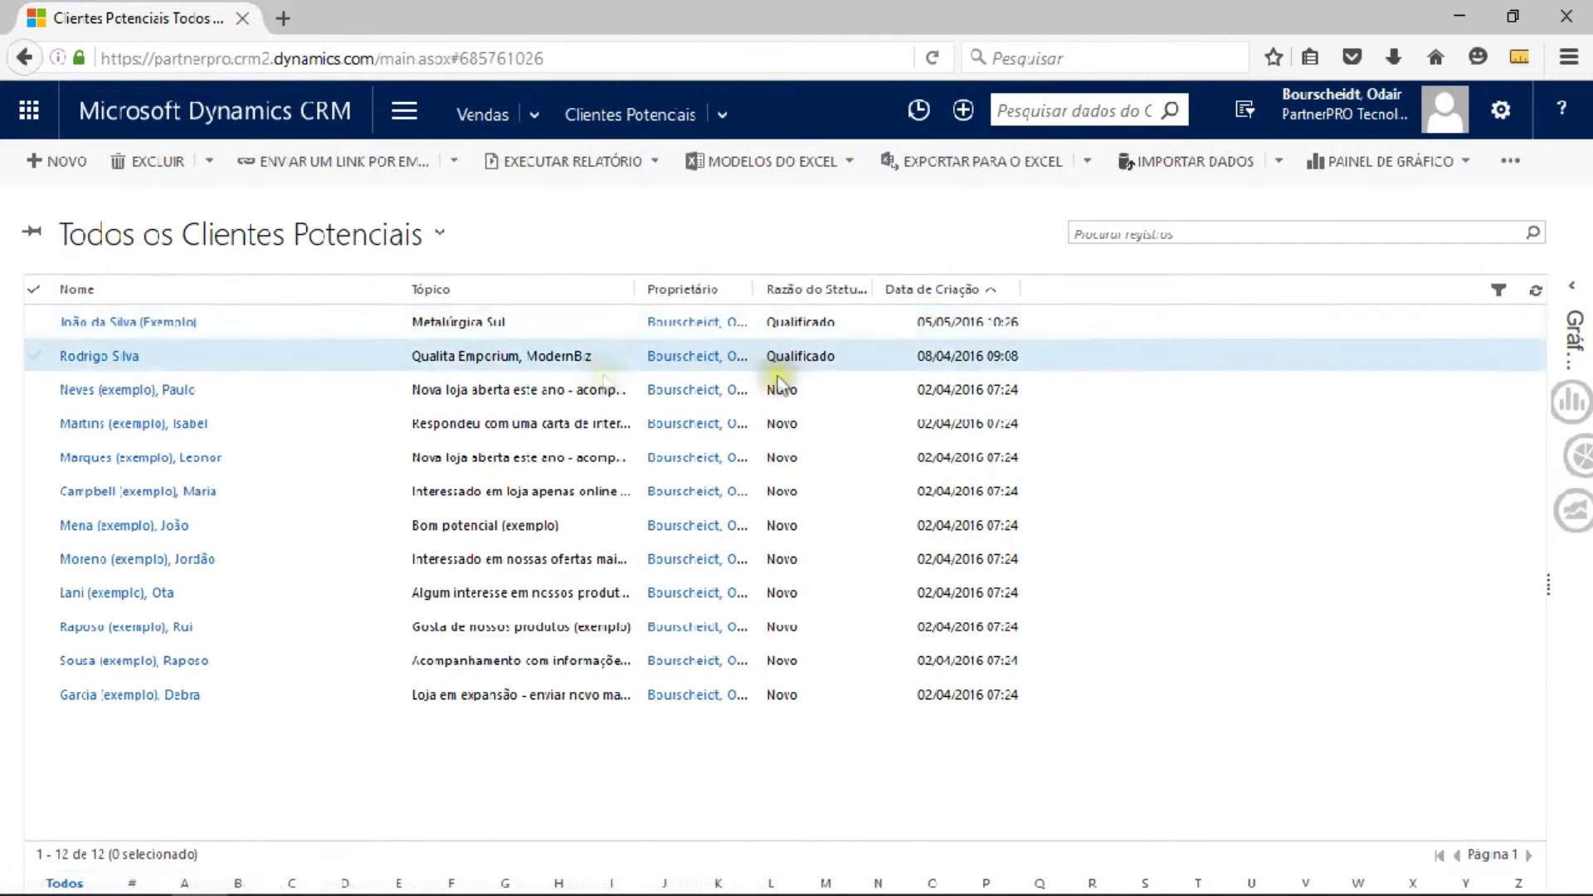
{"action": "left_click", "coordinate": [146, 324]}
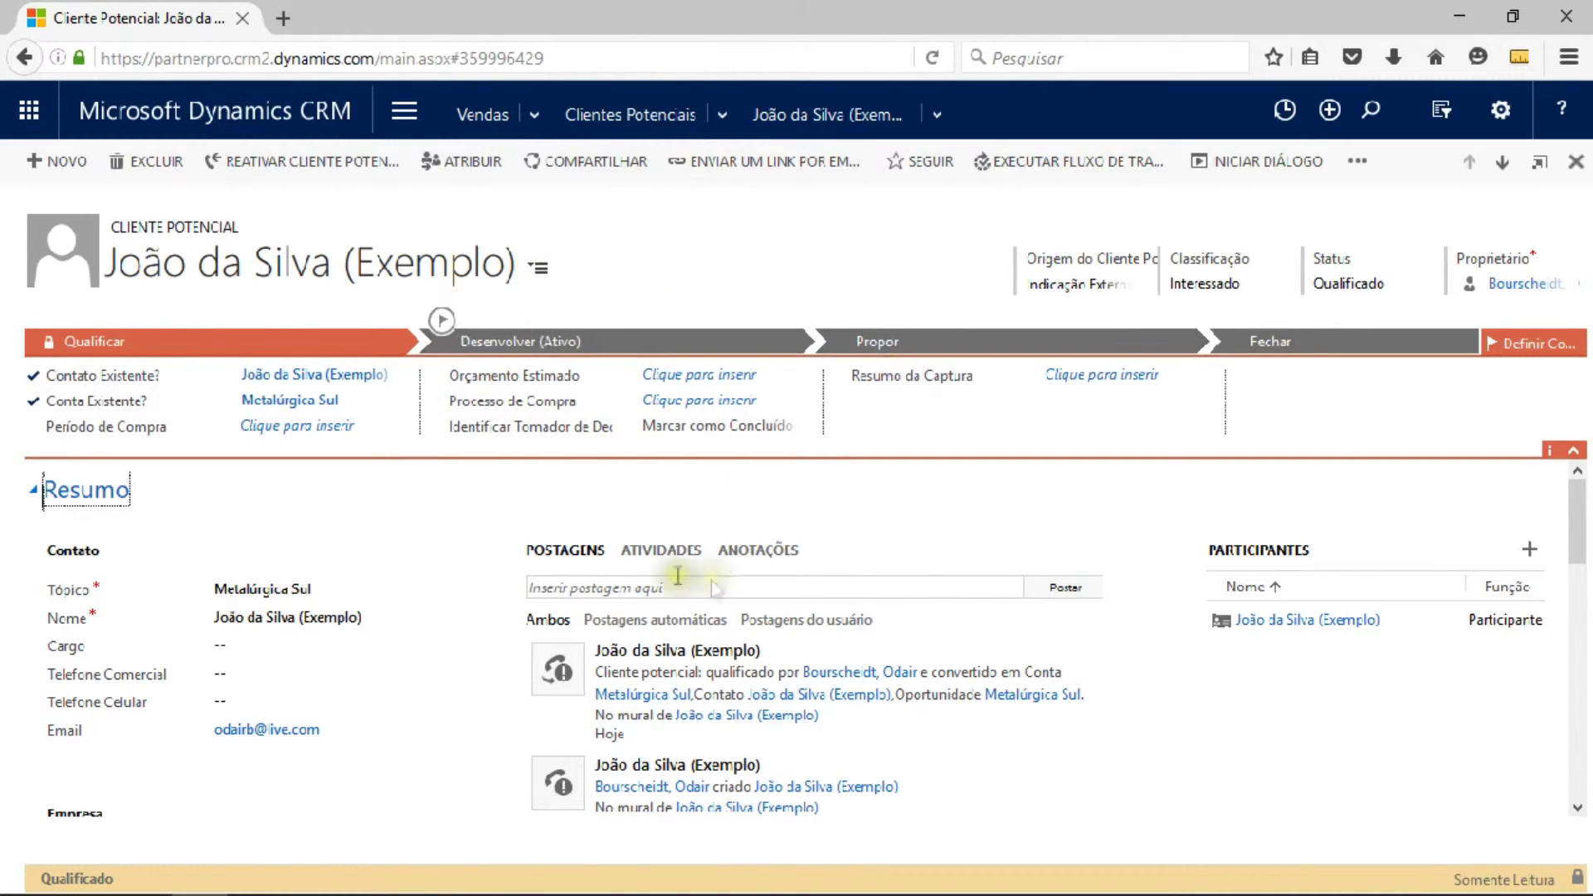
- Go to the opportunities list and check the Metalúrgica Sul record among the open opportunities
{"action": "left_click", "coordinate": [531, 110]}
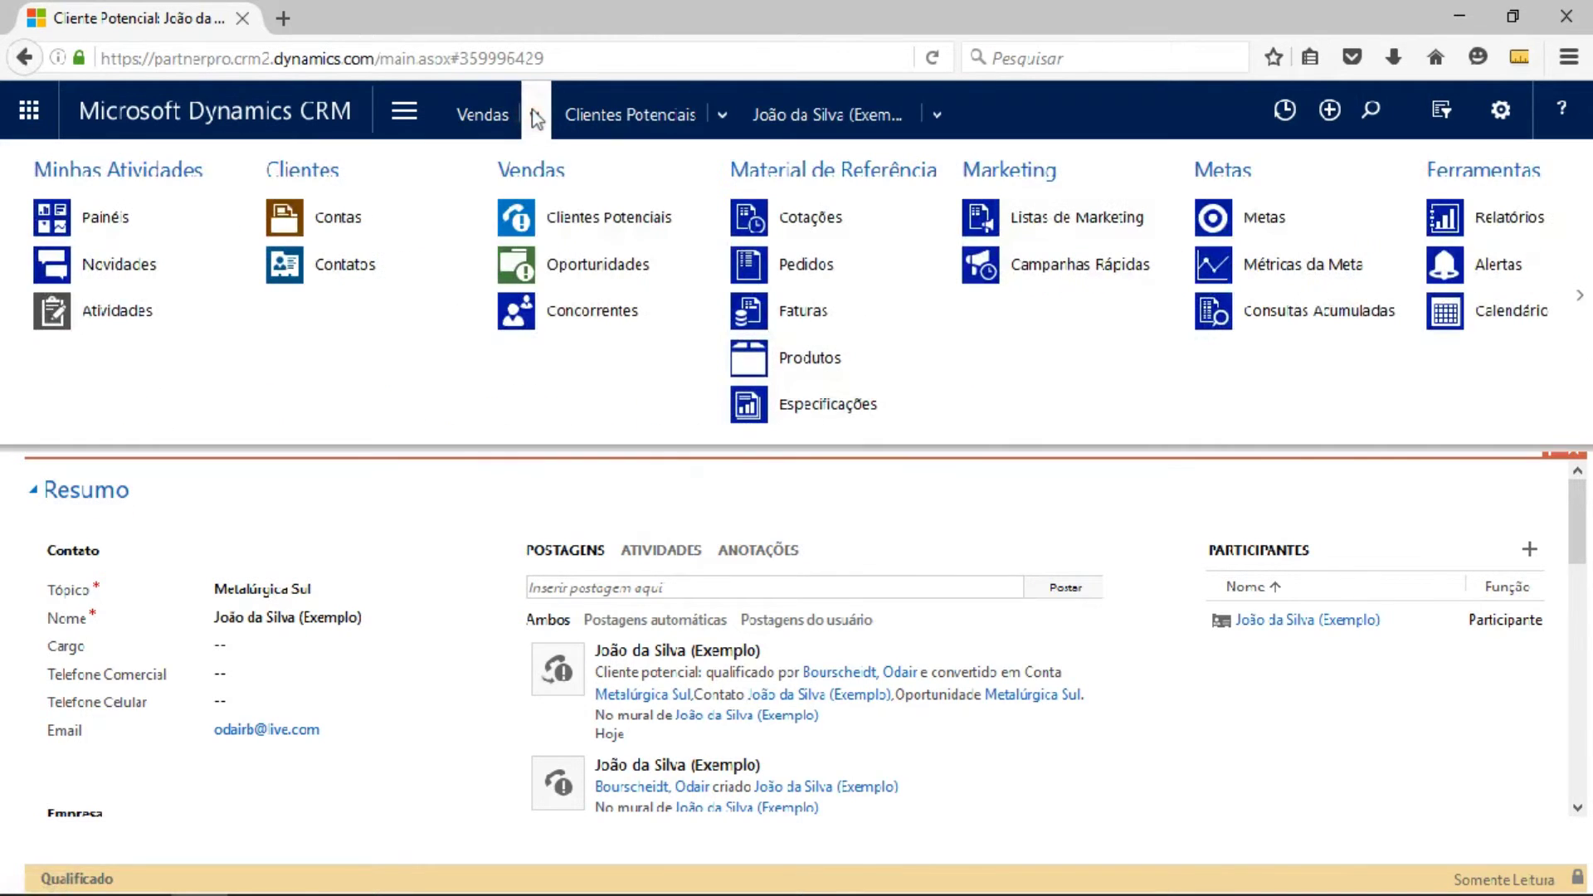
{"action": "left_click", "coordinate": [590, 265]}
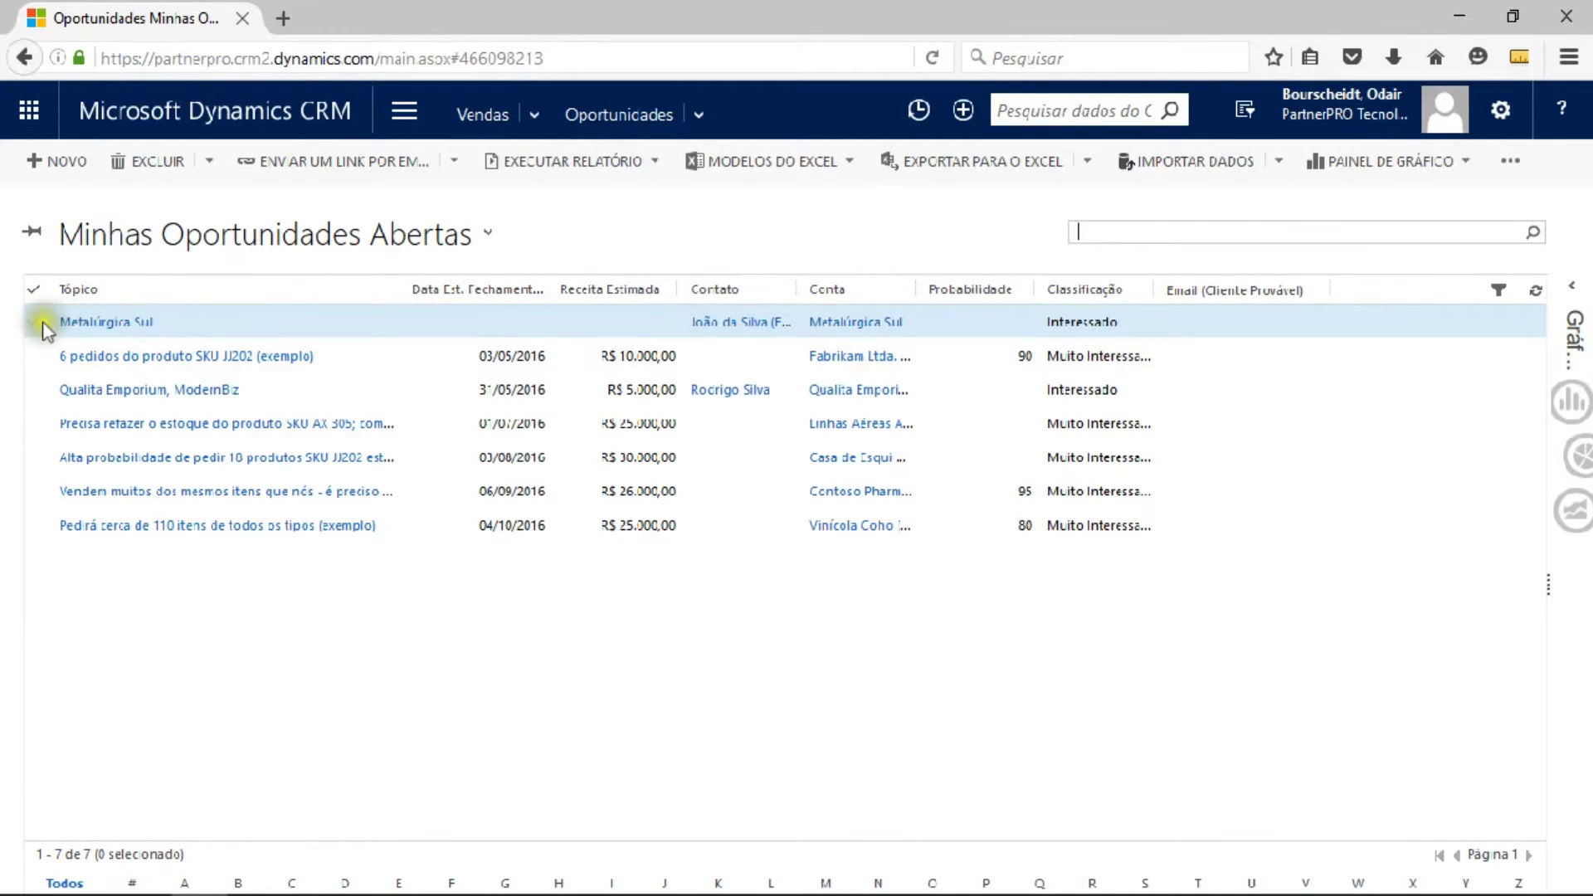
- Open the Metalúrgica Sul opportunity and review the activities recorded on it
{"action": "left_click", "coordinate": [117, 324]}
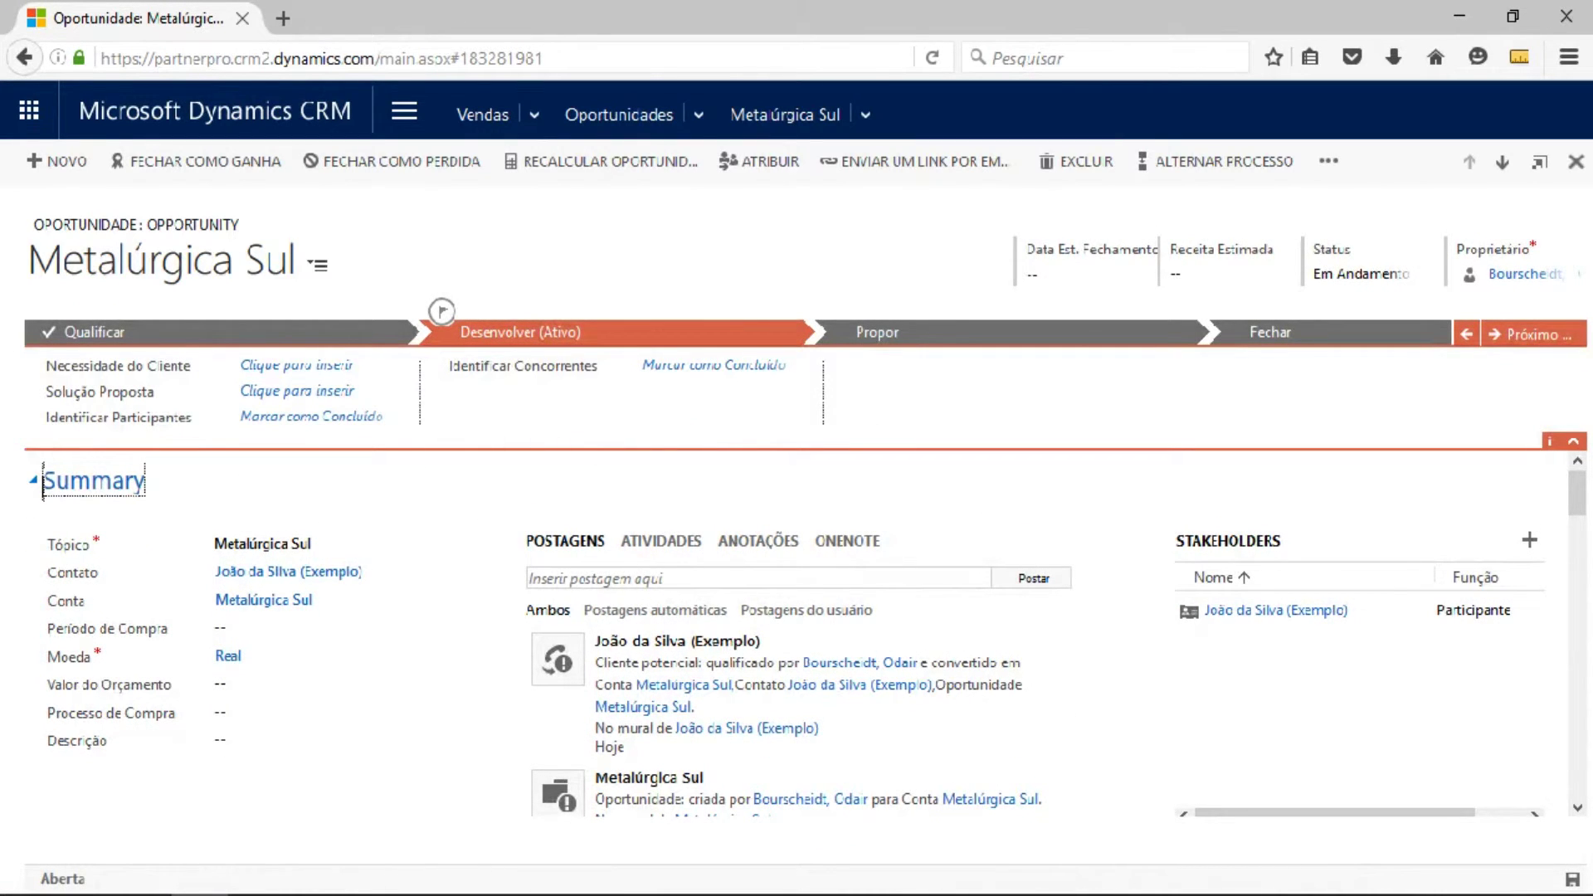
{"action": "left_click", "coordinate": [672, 552]}
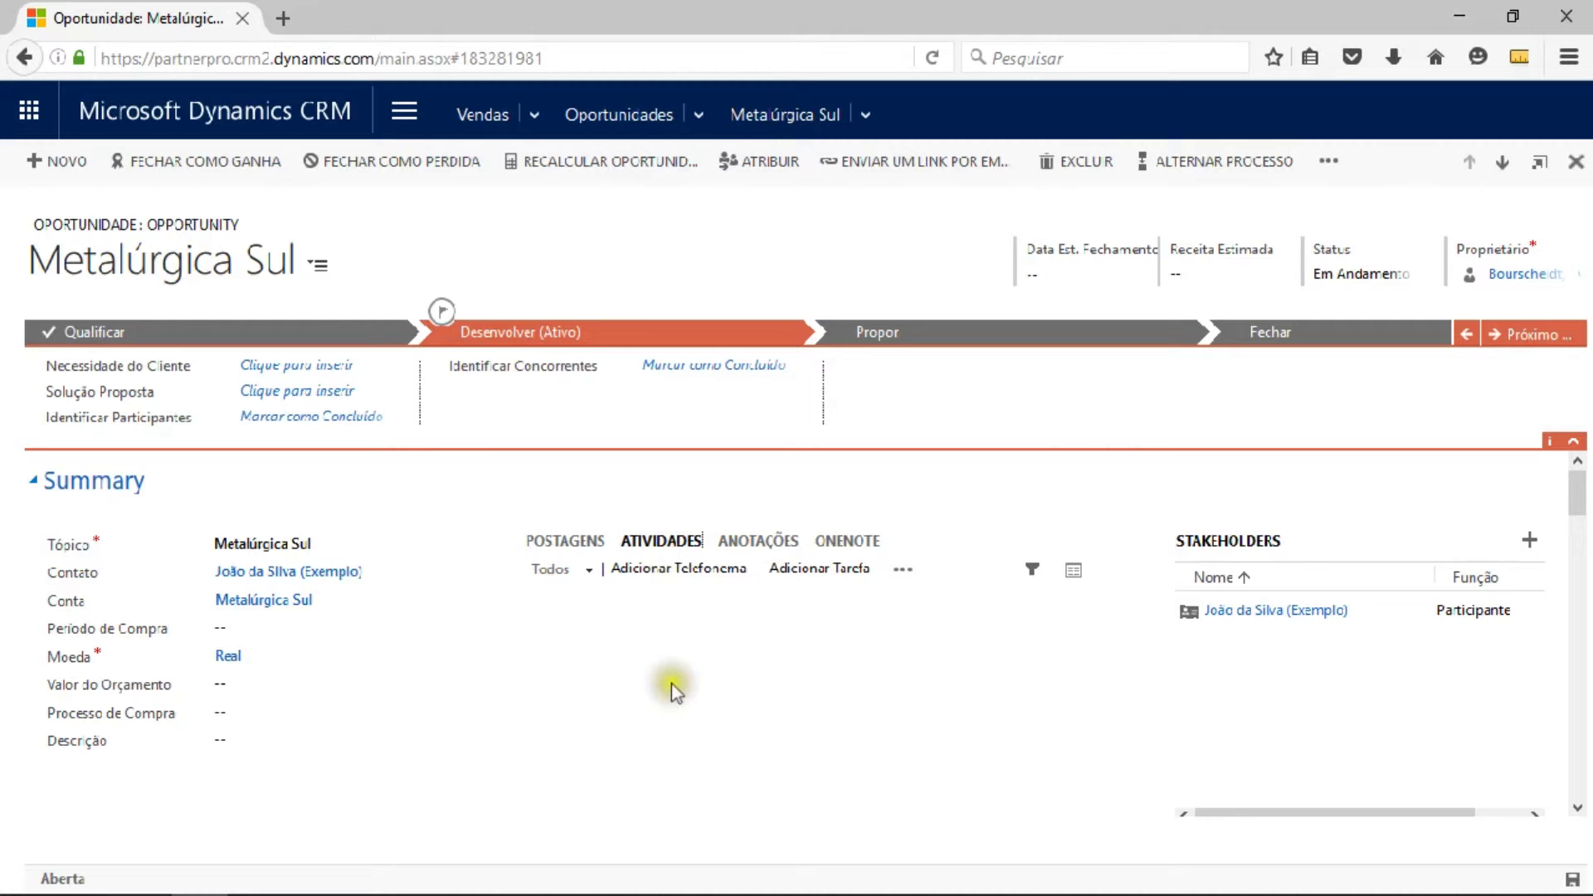
{"action": "left_click", "coordinate": [663, 543]}
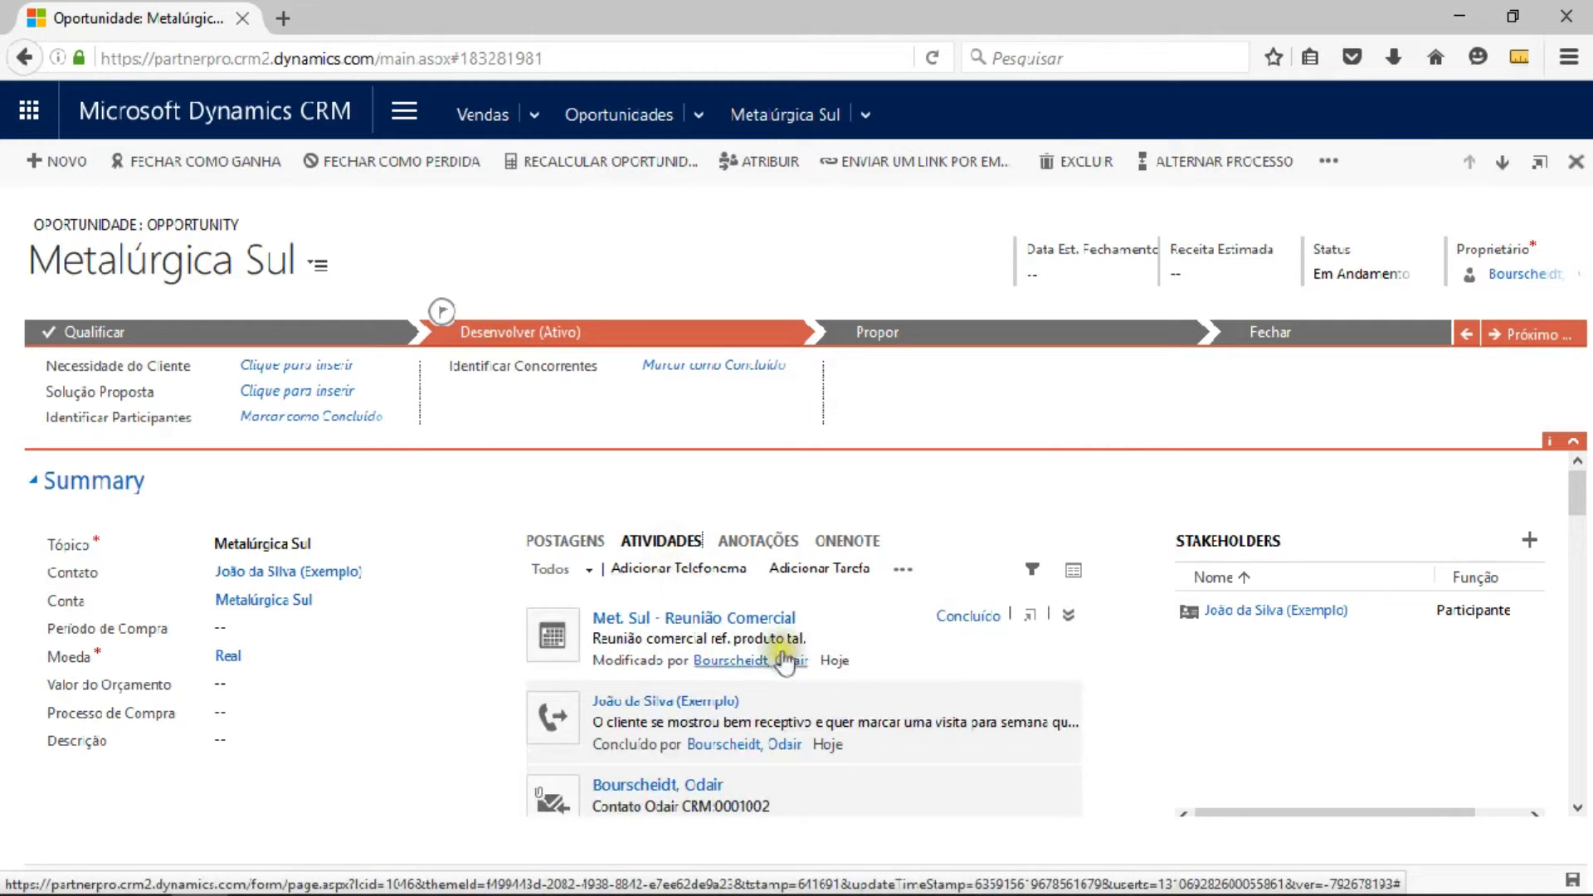
{"action": "scroll", "coordinate": [898, 631], "scroll_direction": "down", "scroll_amount": 1}
{"action": "scroll", "coordinate": [898, 631], "scroll_direction": "down", "scroll_amount": 3}
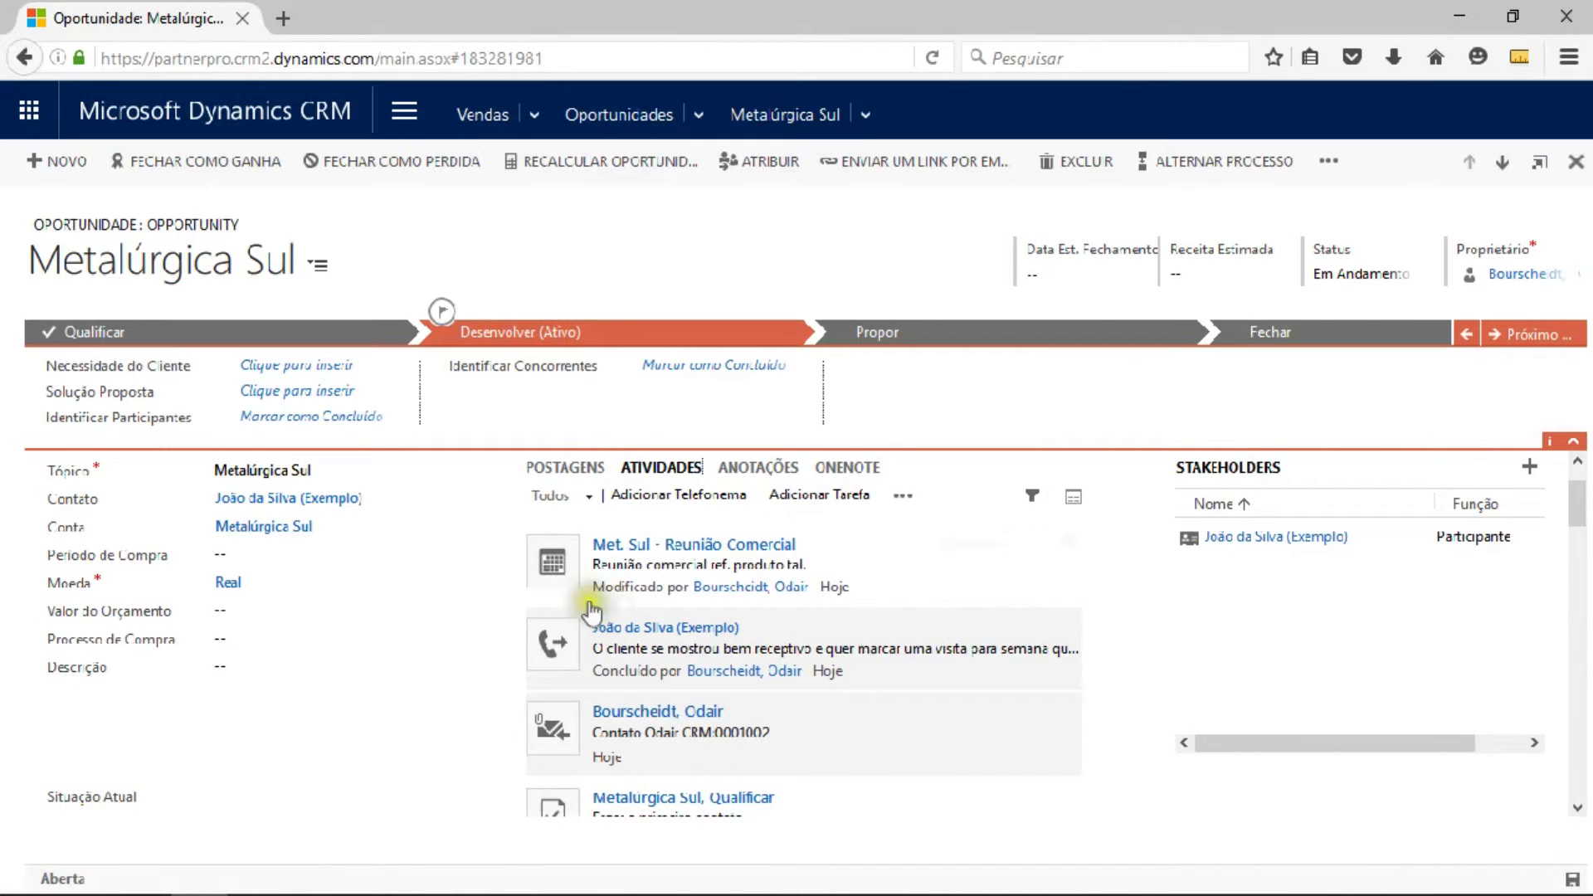
{"action": "scroll", "coordinate": [879, 598], "scroll_direction": "up", "scroll_amount": 1}
{"action": "scroll", "coordinate": [771, 548], "scroll_direction": "up", "scroll_amount": 1}
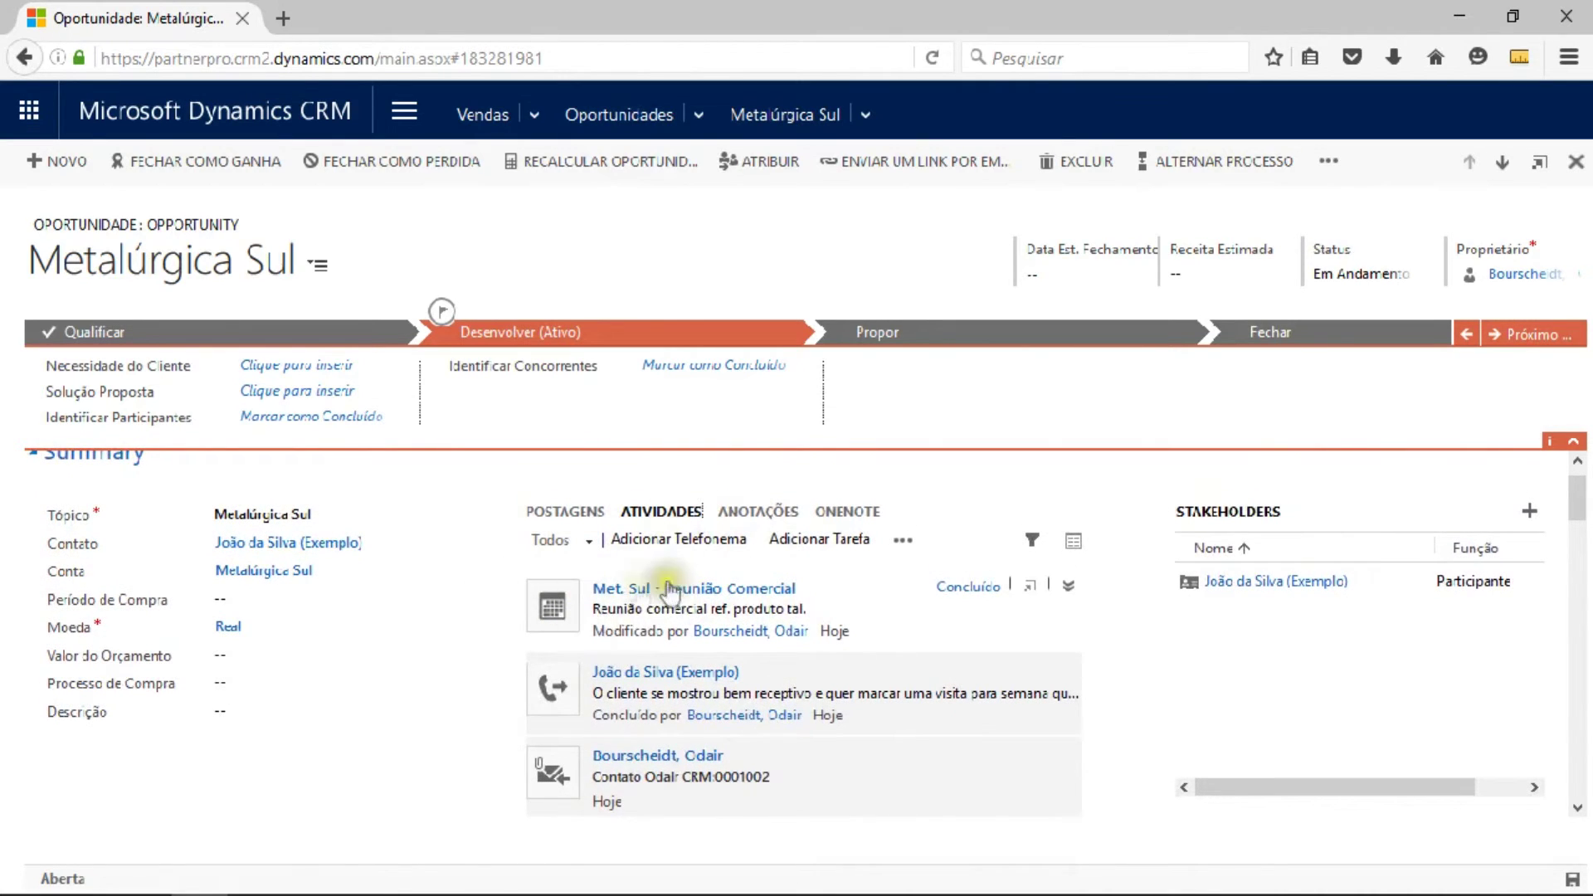
- Start a new task on the opportunity with the subject "Metalurgica Sul, Desenvolver" and the description "sdfsdf"
{"action": "left_click", "coordinate": [822, 541]}
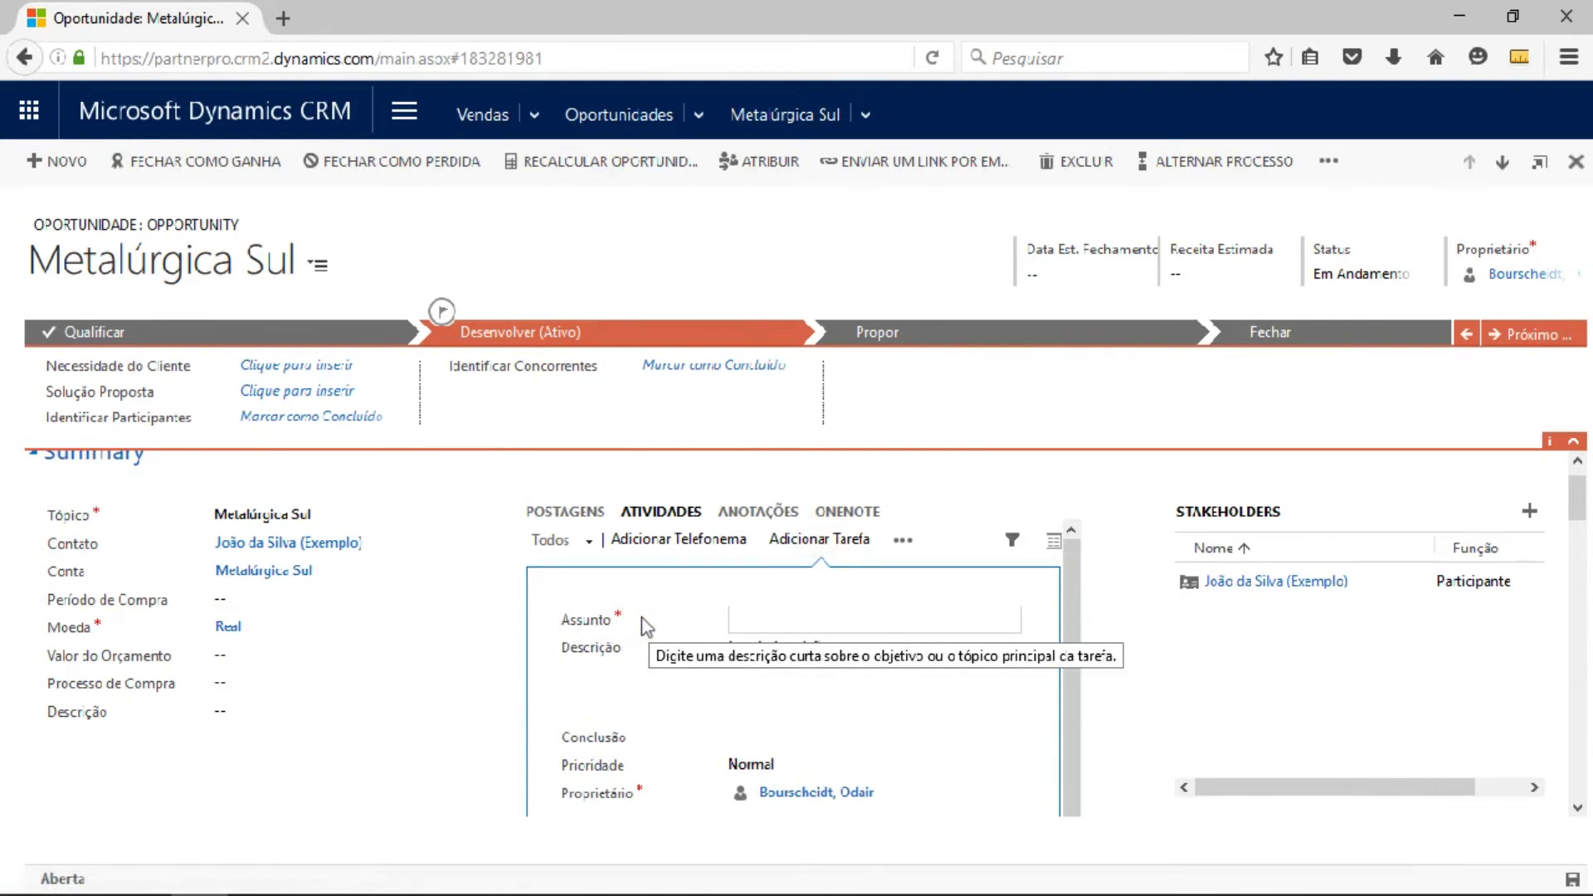
{"action": "type", "text": "Metal"}
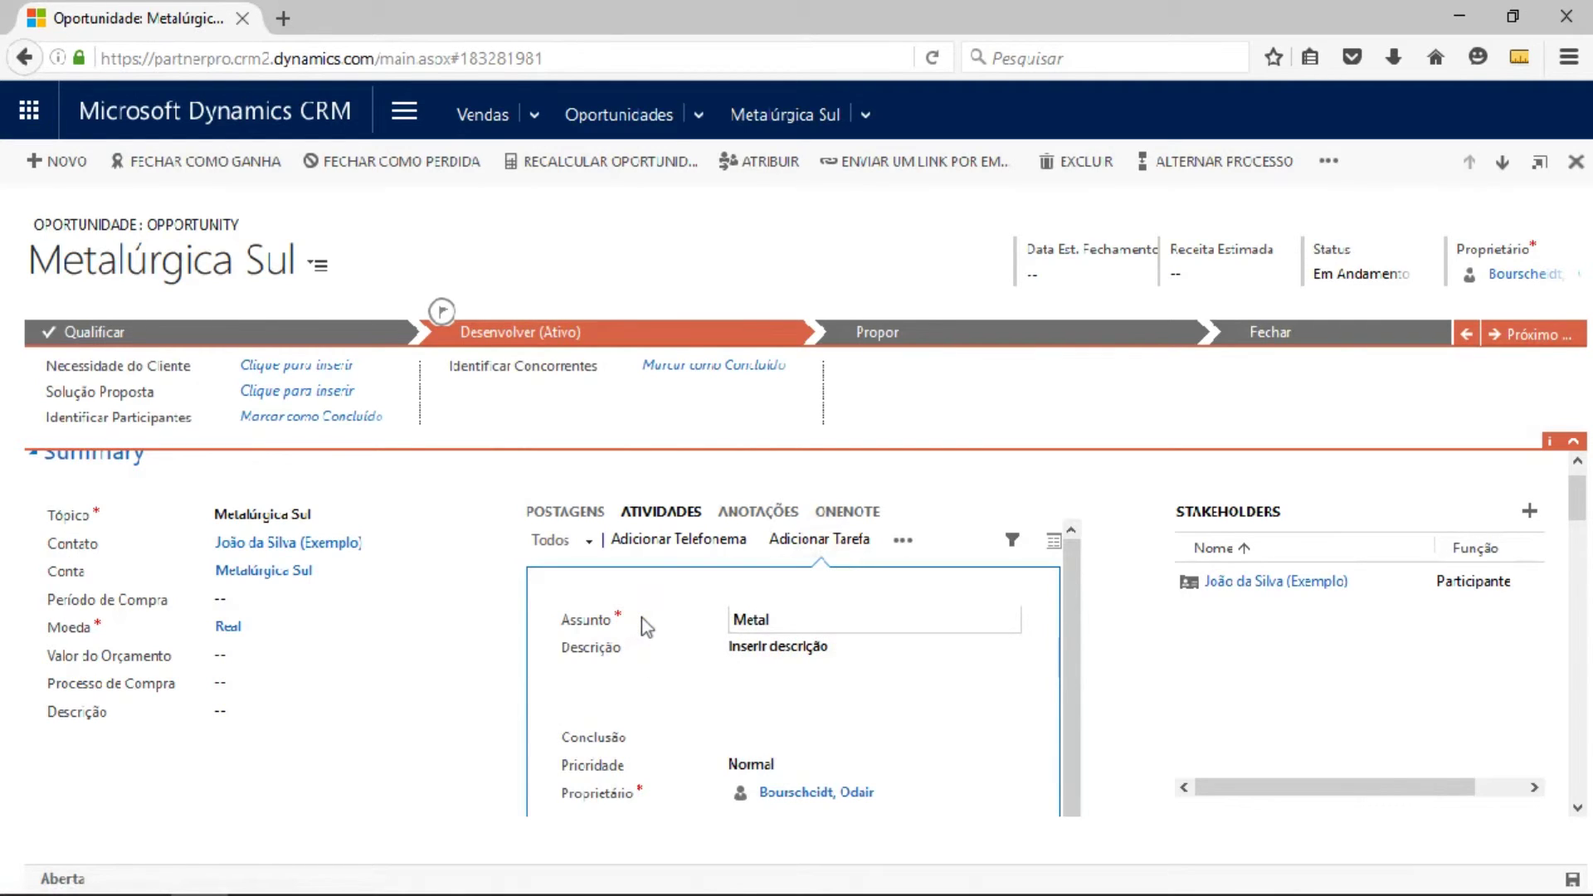
{"action": "type", "text": "urgica Sul, Desenvolver"}
{"action": "left_click", "coordinate": [745, 675]}
{"action": "type", "text": "sdfsdf"}
- Set the task's due date to 09/05/2016 and save the task
{"action": "left_click", "coordinate": [764, 738]}
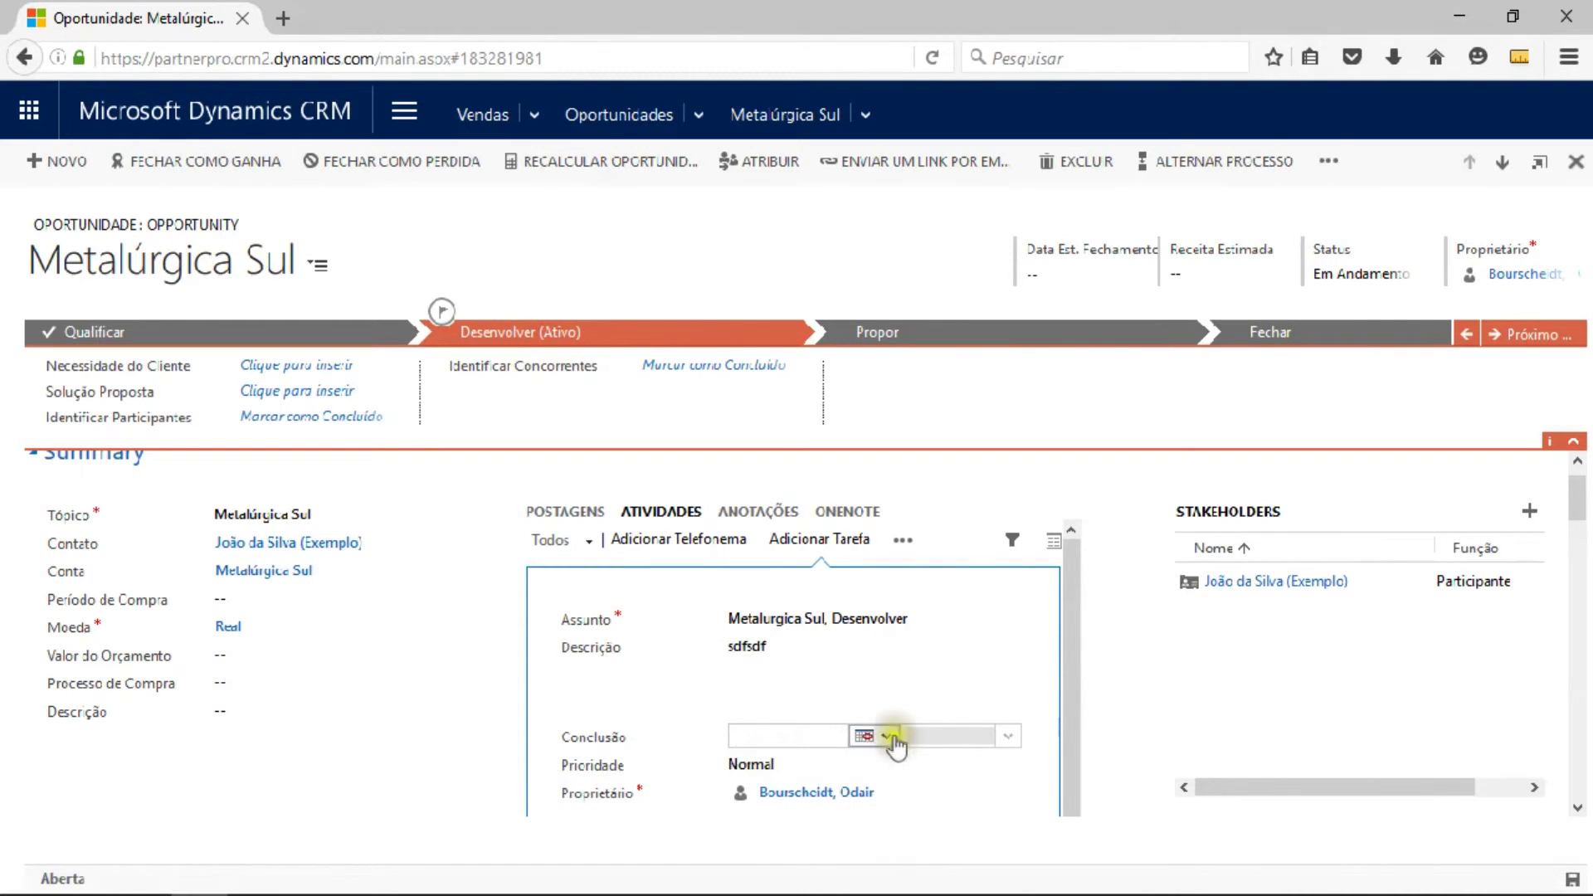
{"action": "left_click", "coordinate": [888, 737]}
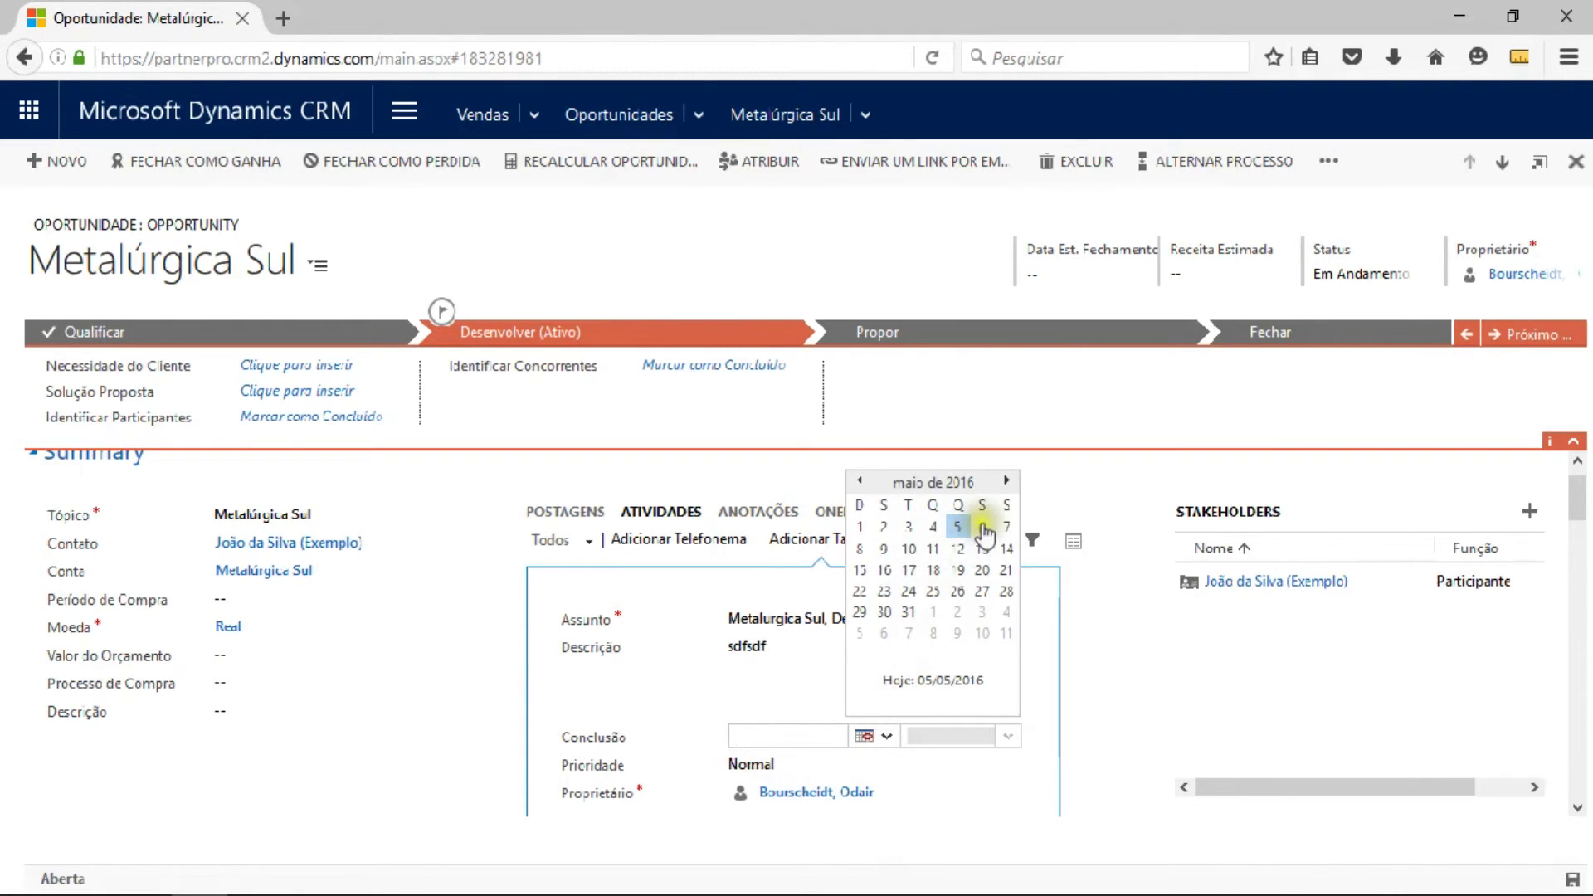
{"action": "left_click", "coordinate": [882, 549]}
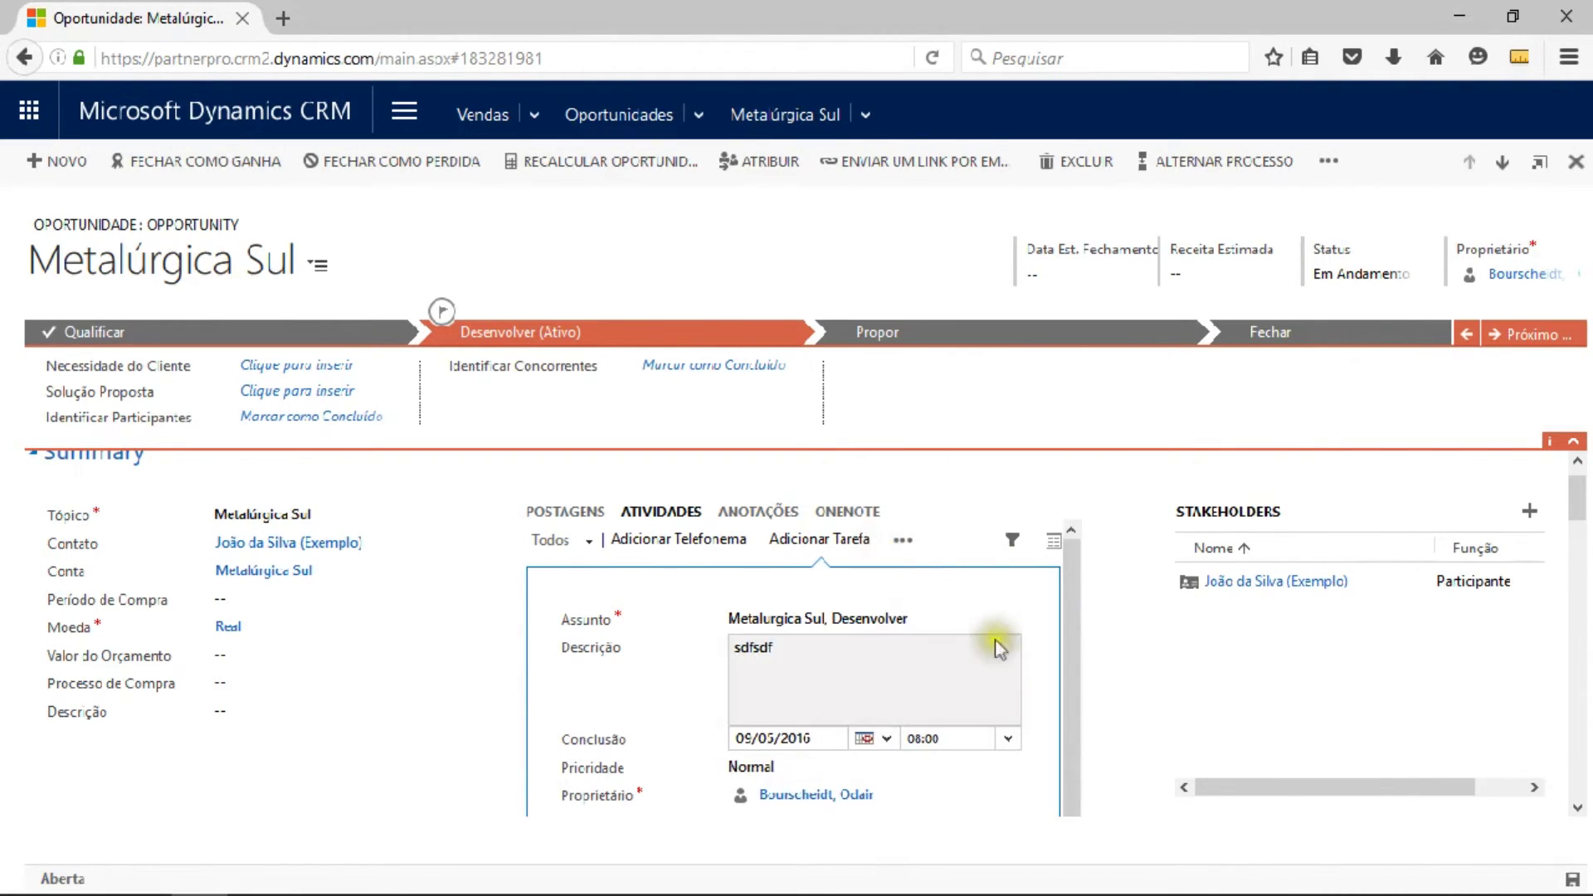
{"action": "scroll", "coordinate": [1047, 734], "scroll_direction": "down", "scroll_amount": 1}
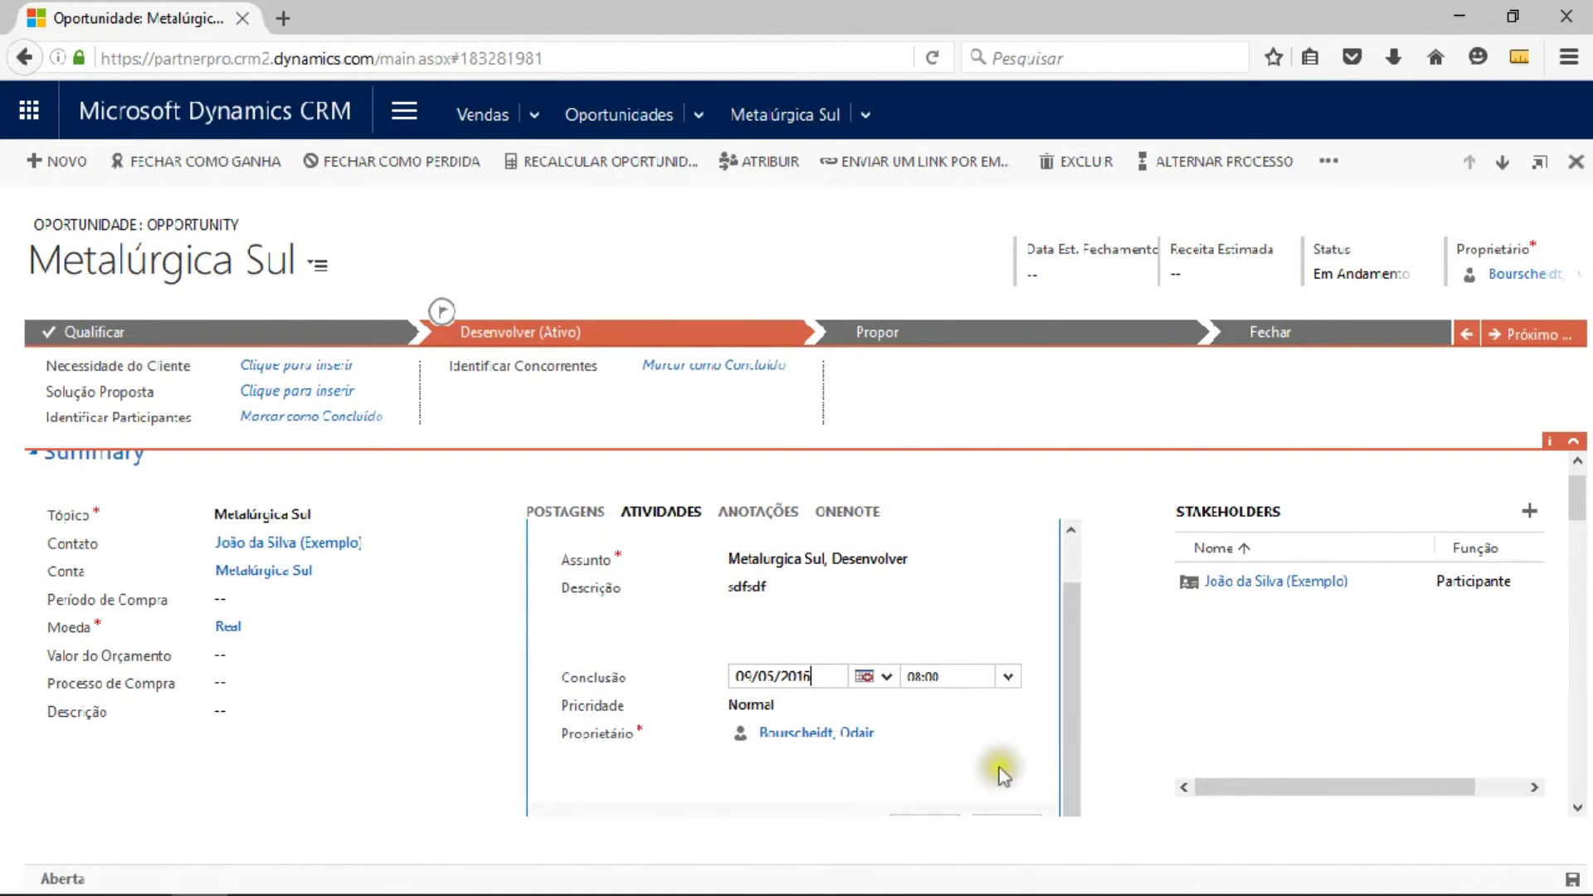
{"action": "scroll", "coordinate": [1002, 764], "scroll_direction": "down", "scroll_amount": 1}
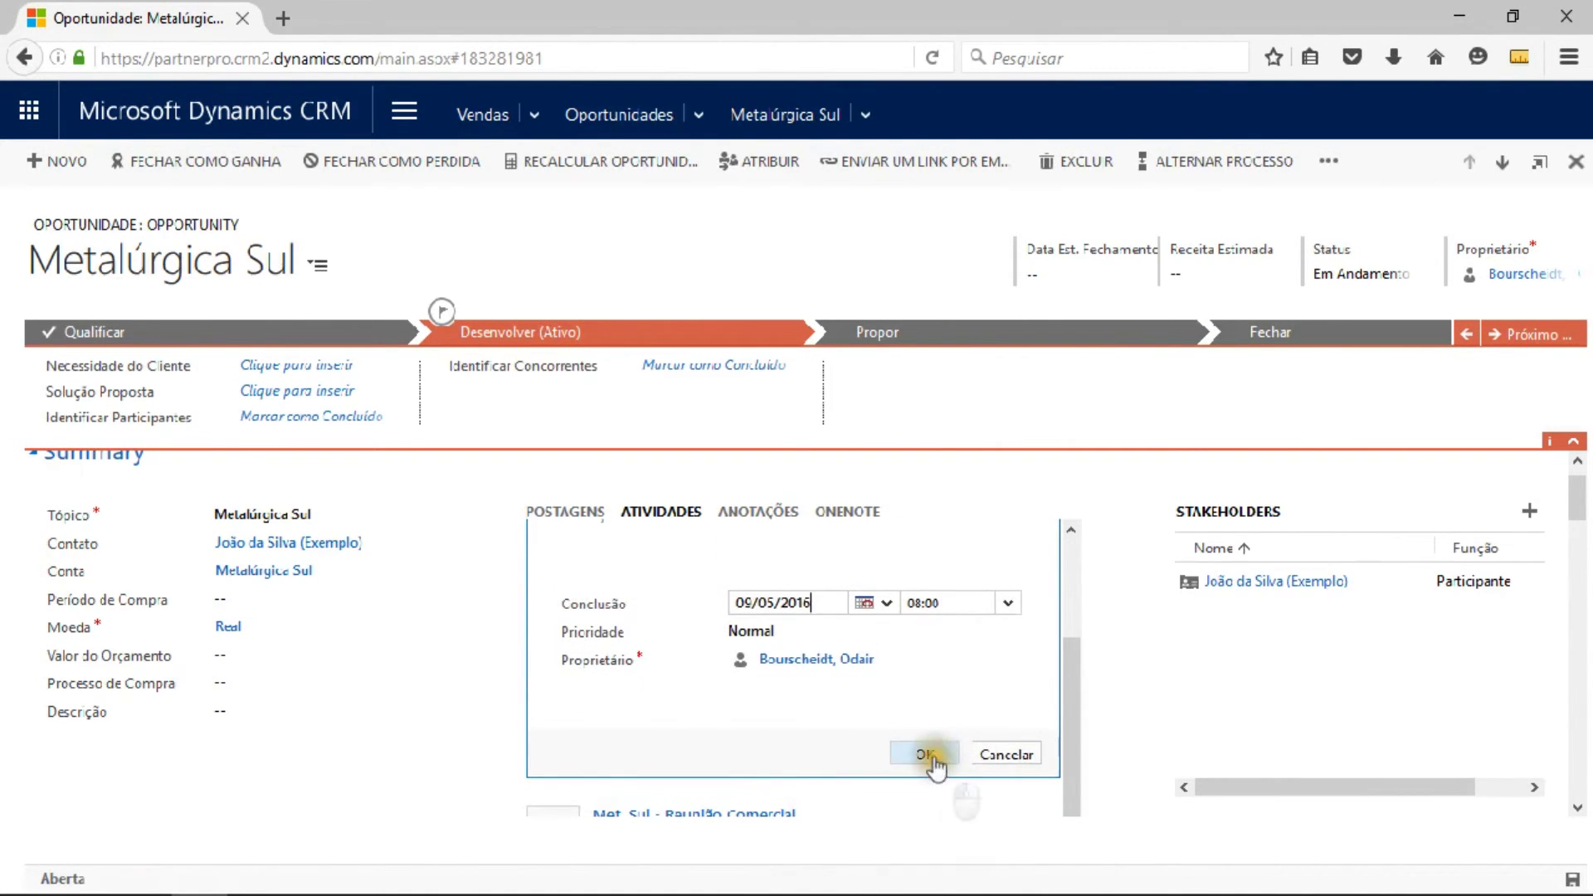
{"action": "left_click", "coordinate": [926, 754]}
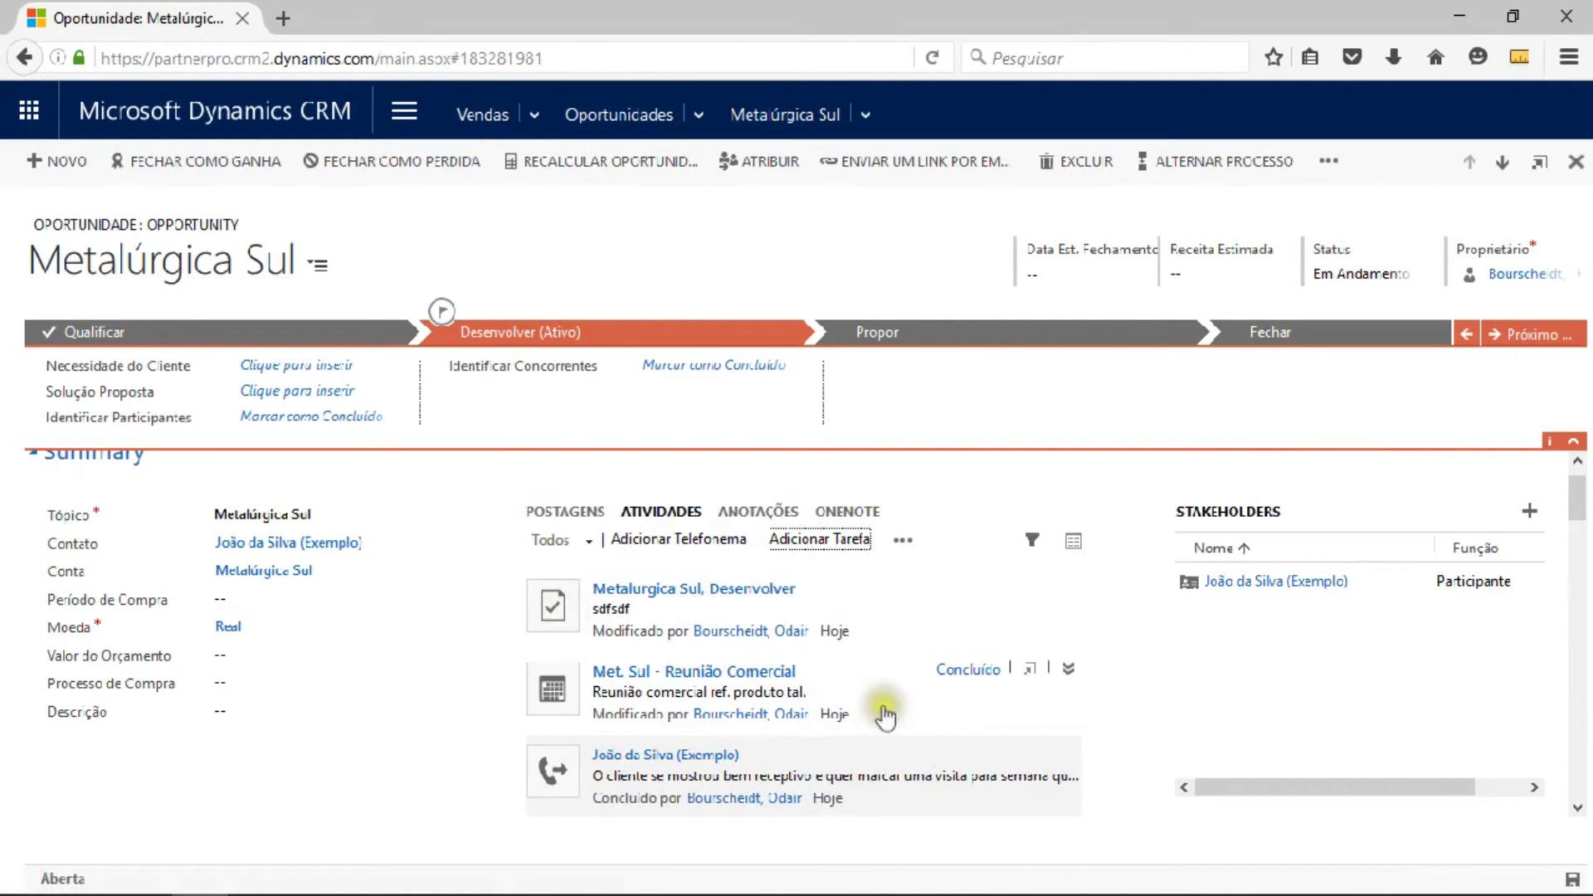
- Switch to Outlook, mark the "Metalúrgica Sul, Qualificar" task as complete, and synchronize with CRM
{"action": "key", "text": "alt+Tab"}
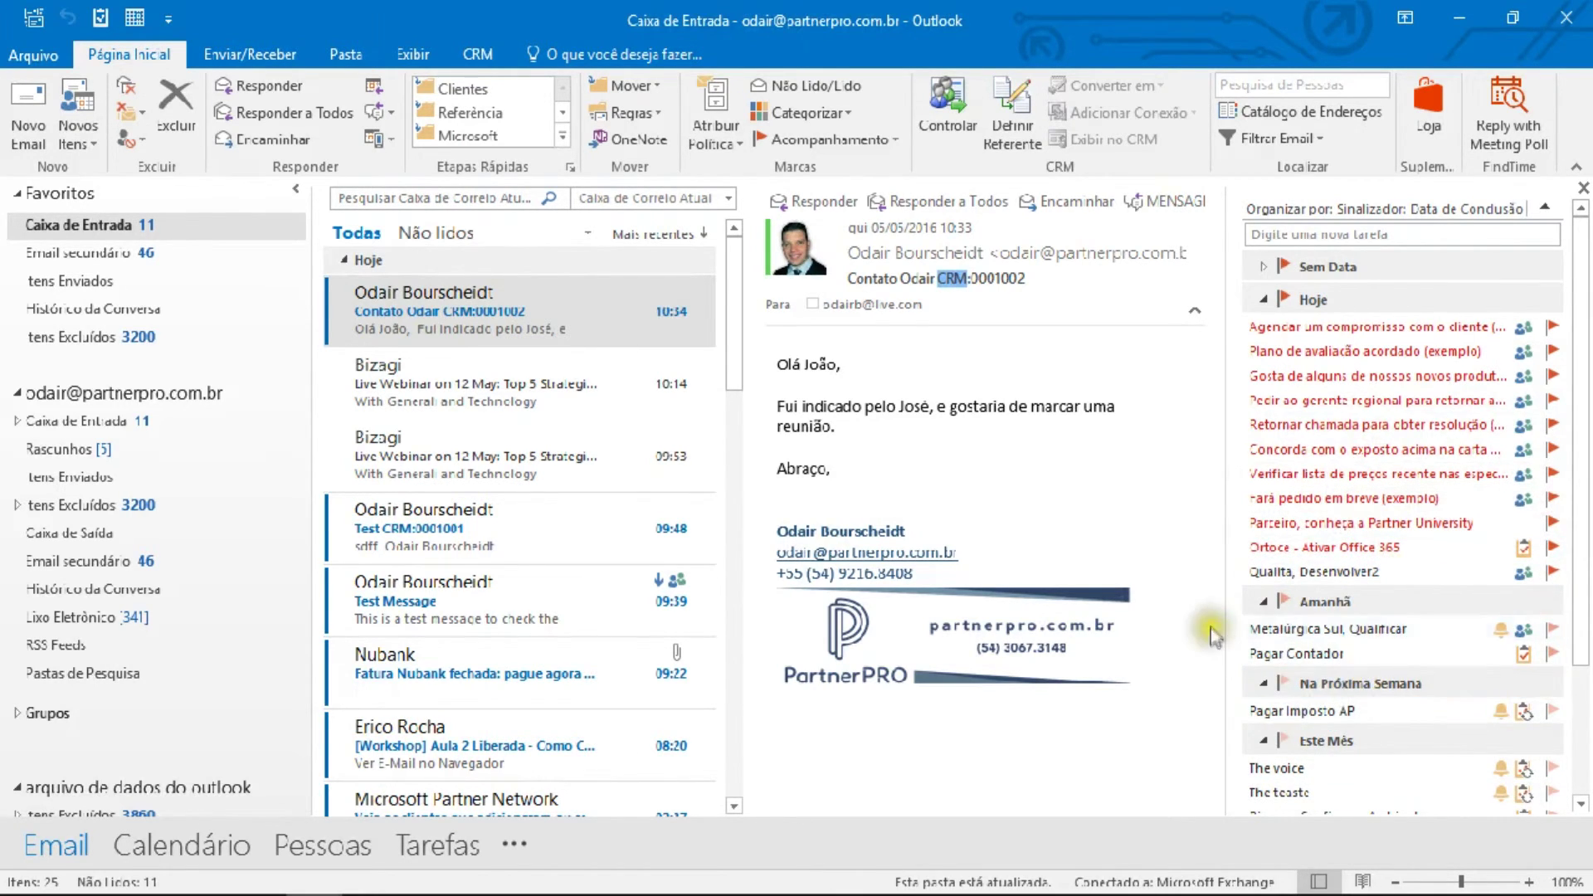
{"action": "left_click", "coordinate": [1436, 632]}
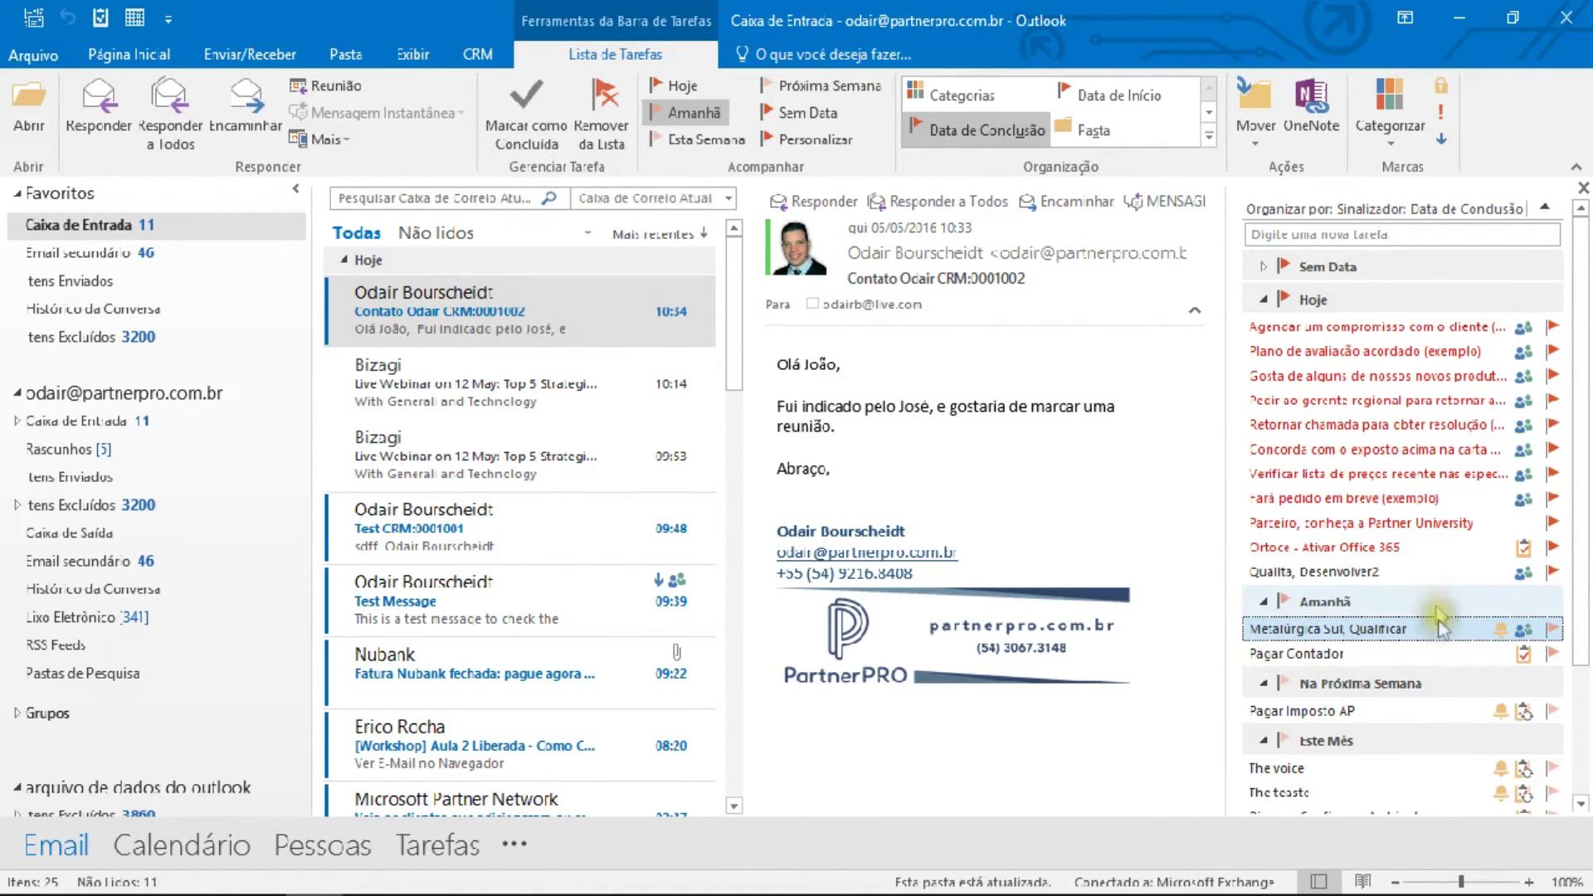
{"action": "left_click", "coordinate": [518, 106]}
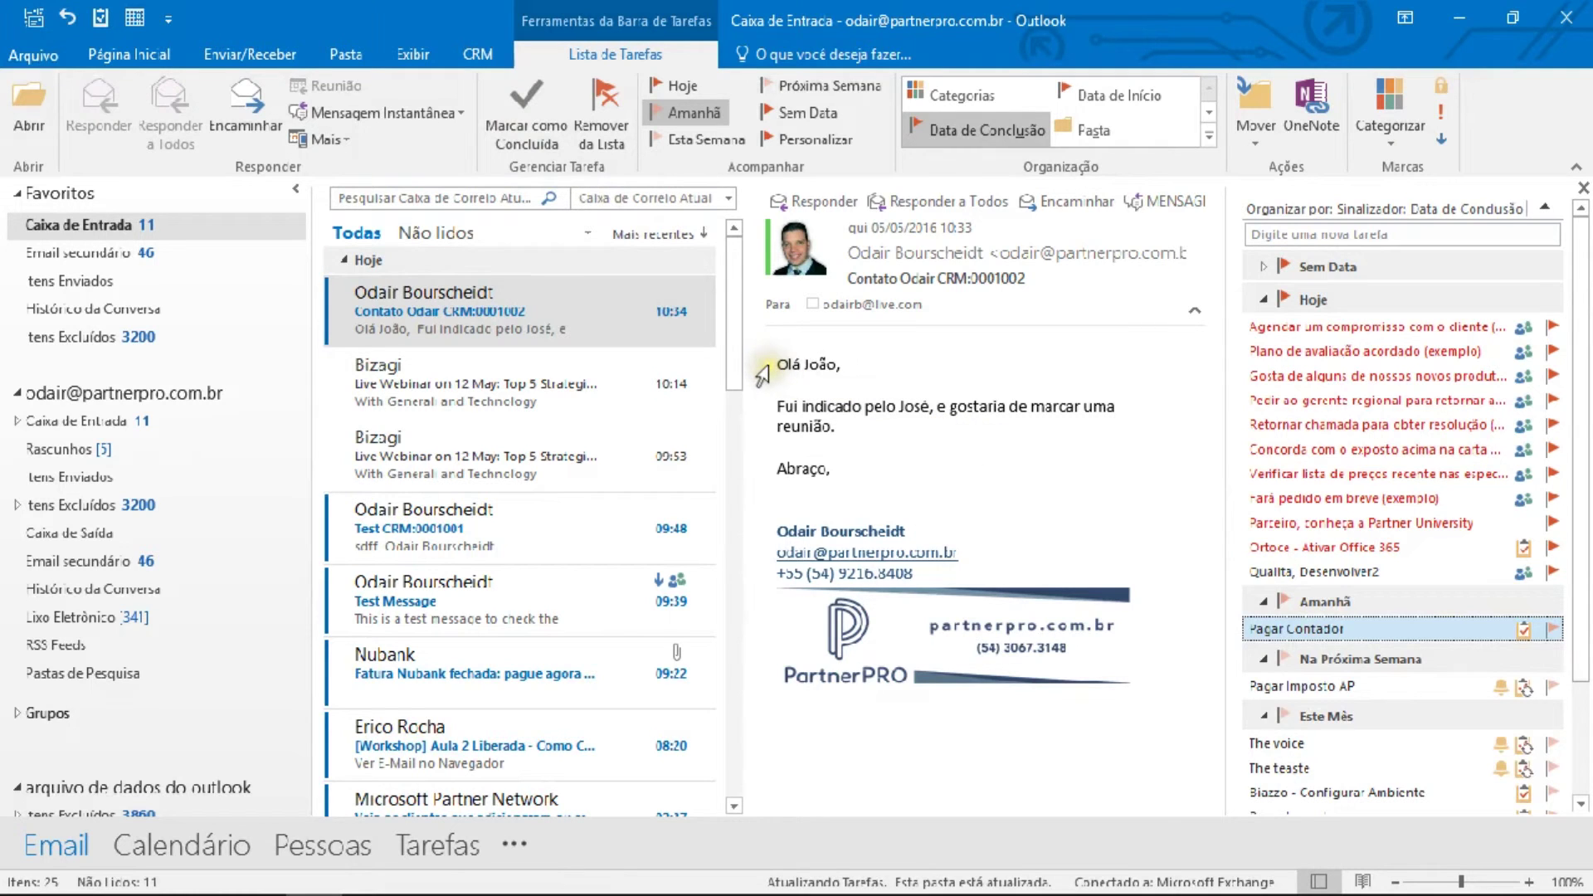
{"action": "left_click", "coordinate": [477, 53]}
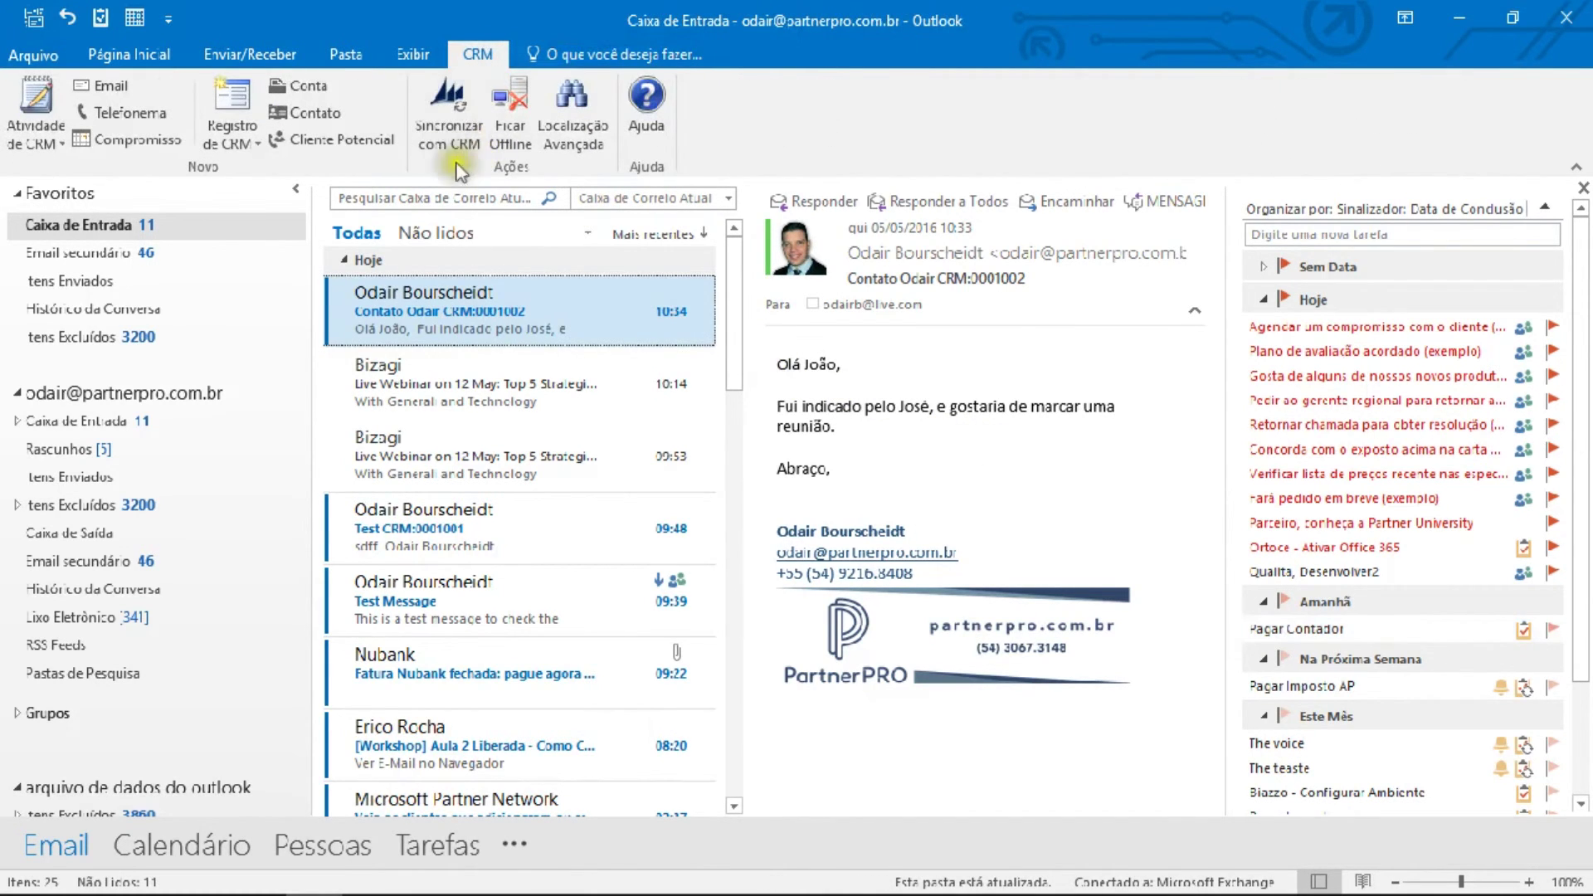
{"action": "left_click", "coordinate": [445, 127]}
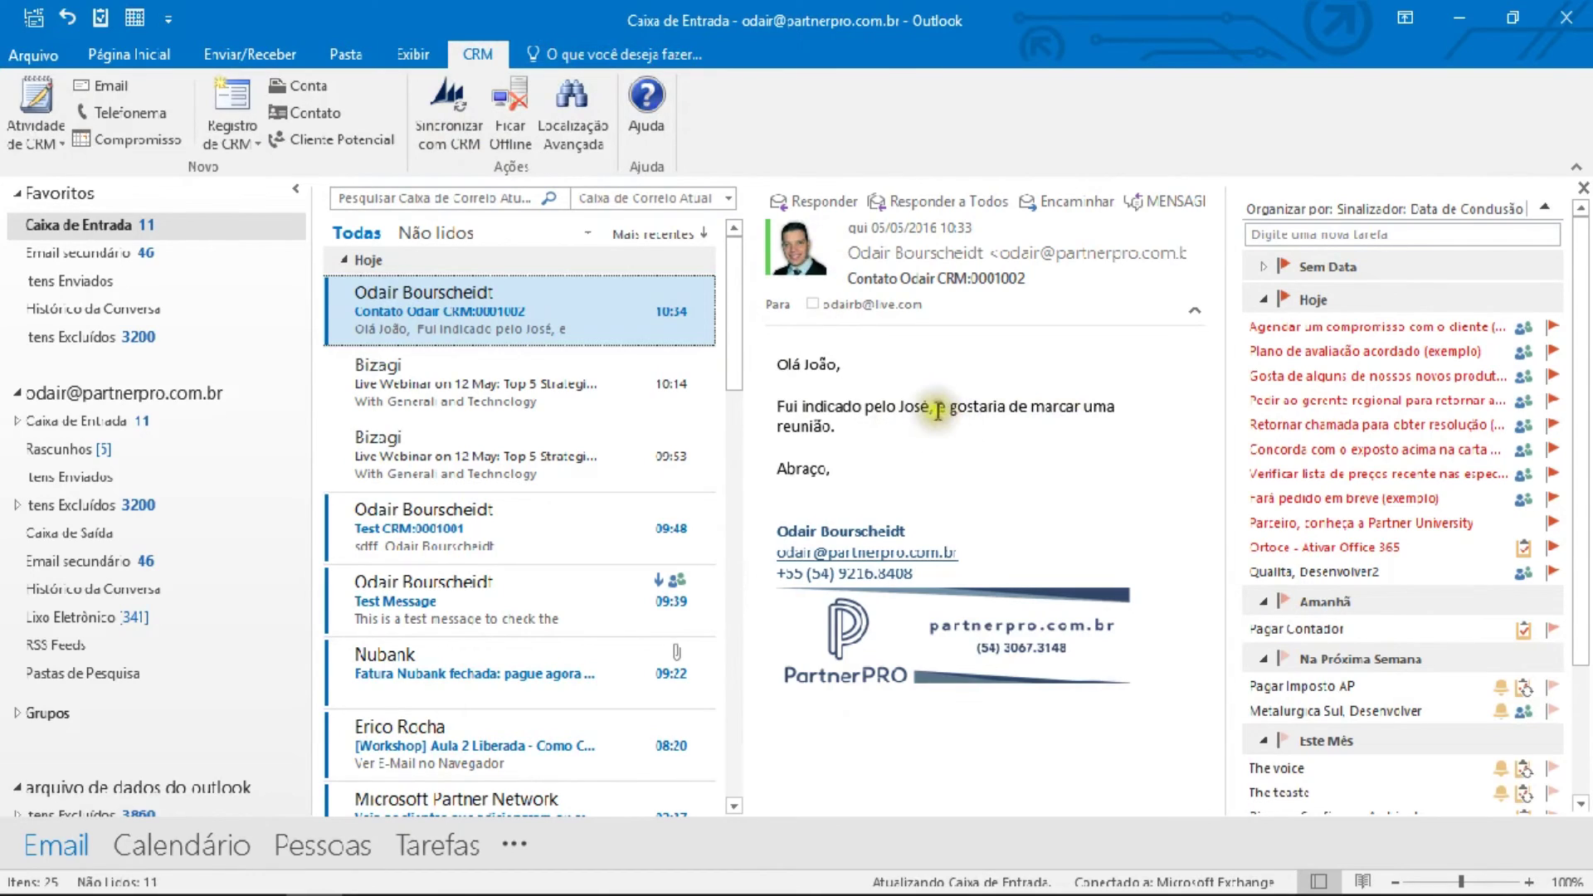
- Return to Dynamics CRM in the browser, refresh the opportunity's activities and check the status of the "Metalúrgica Sul, Qualificar" task
{"action": "key", "text": "alt+Tab"}
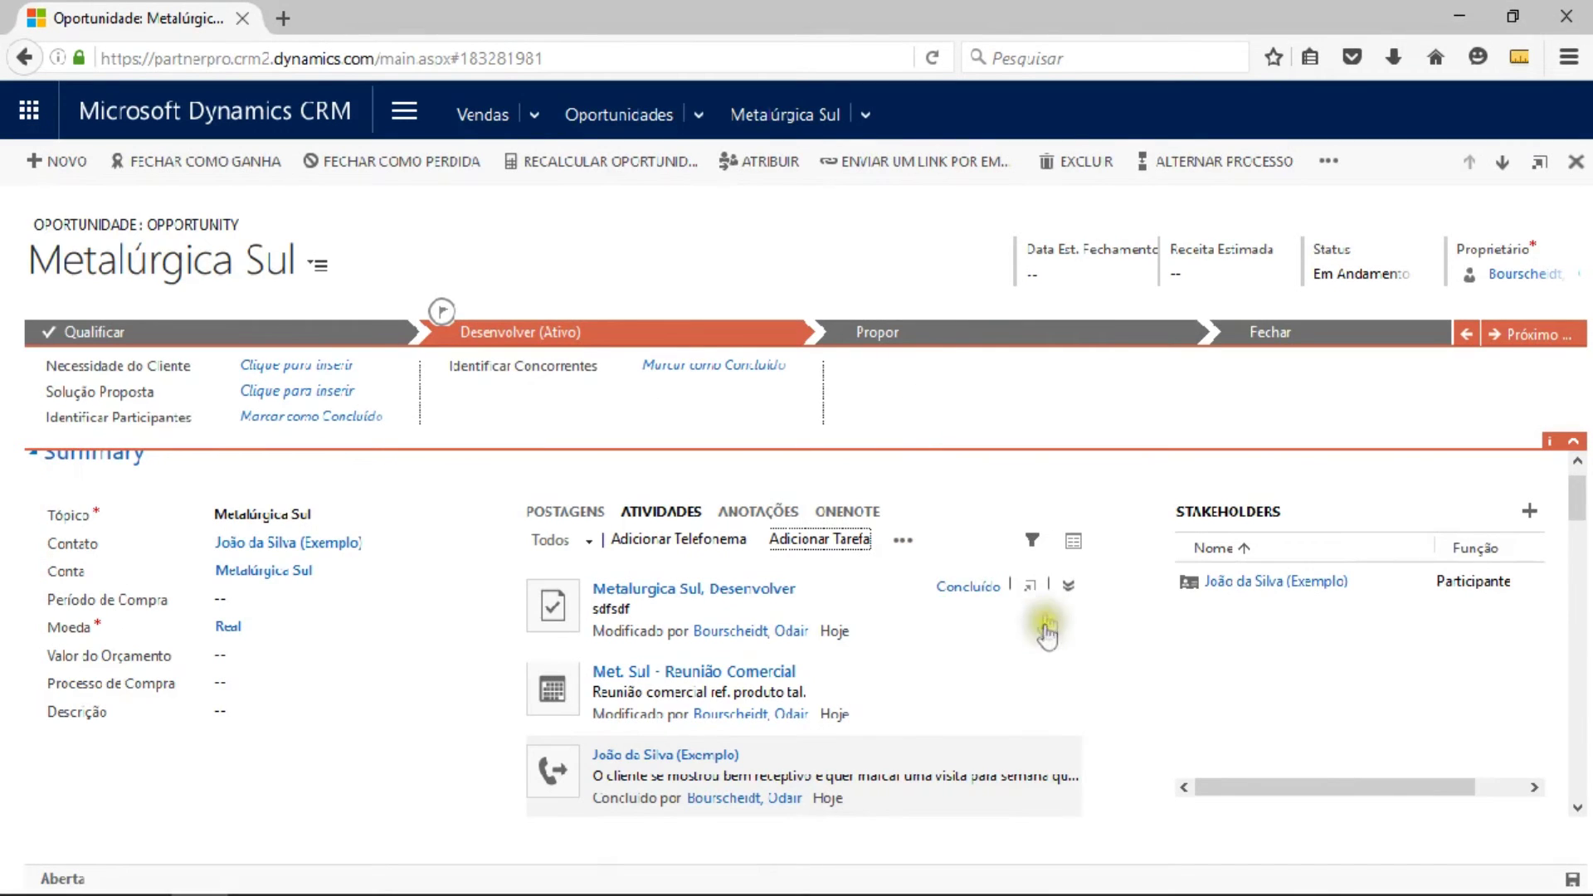
{"action": "left_click", "coordinate": [664, 512]}
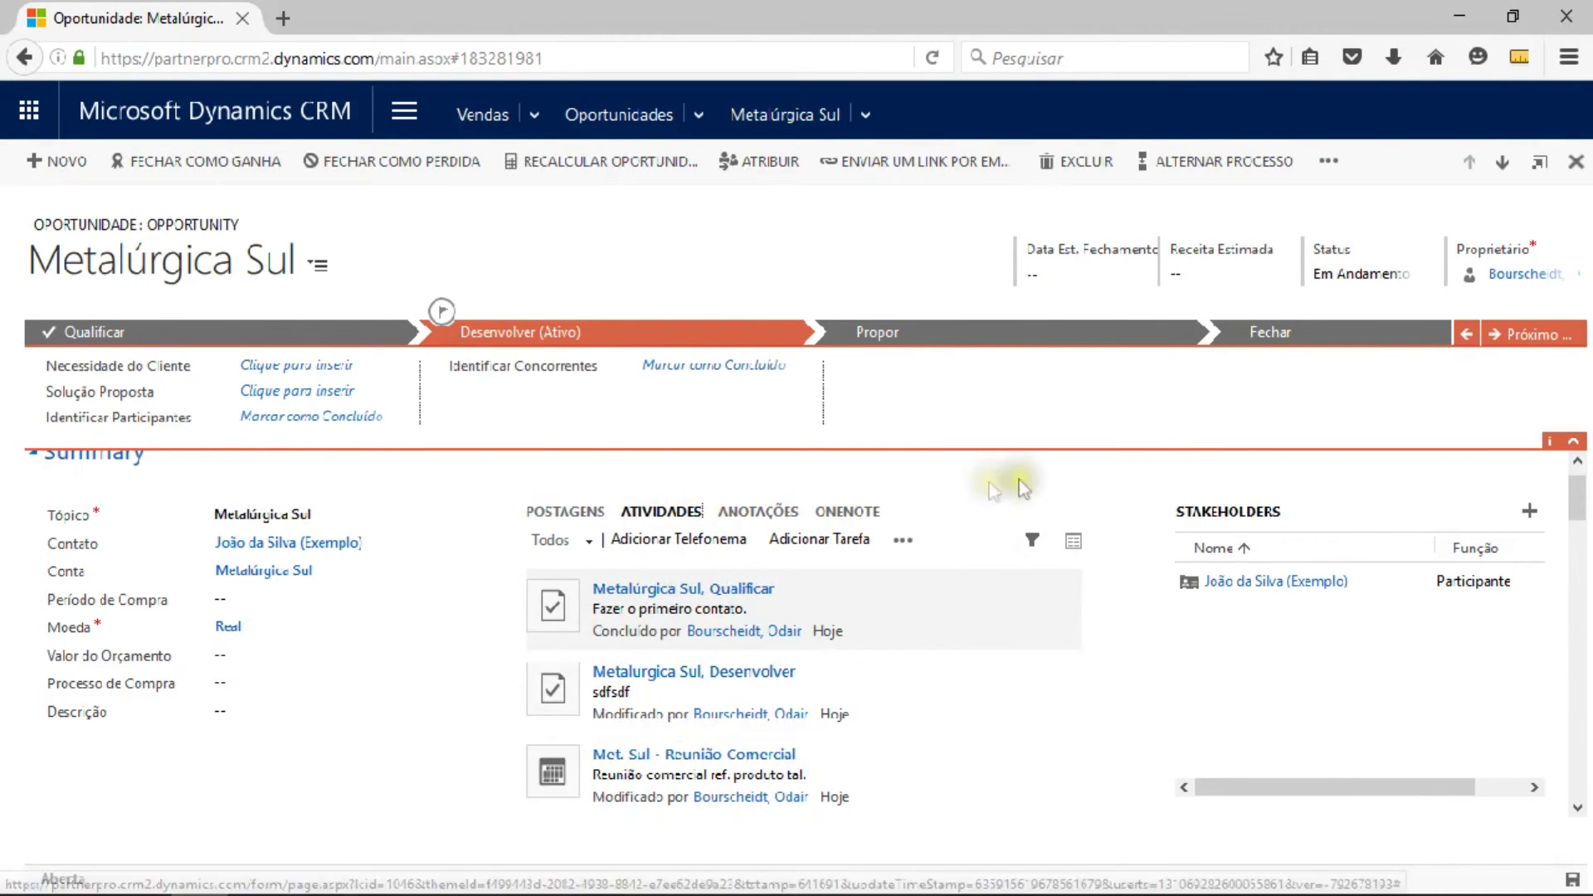
{"action": "scroll", "coordinate": [967, 465], "scroll_direction": "down", "scroll_amount": 1}
{"action": "scroll", "coordinate": [971, 470], "scroll_direction": "down", "scroll_amount": 3}
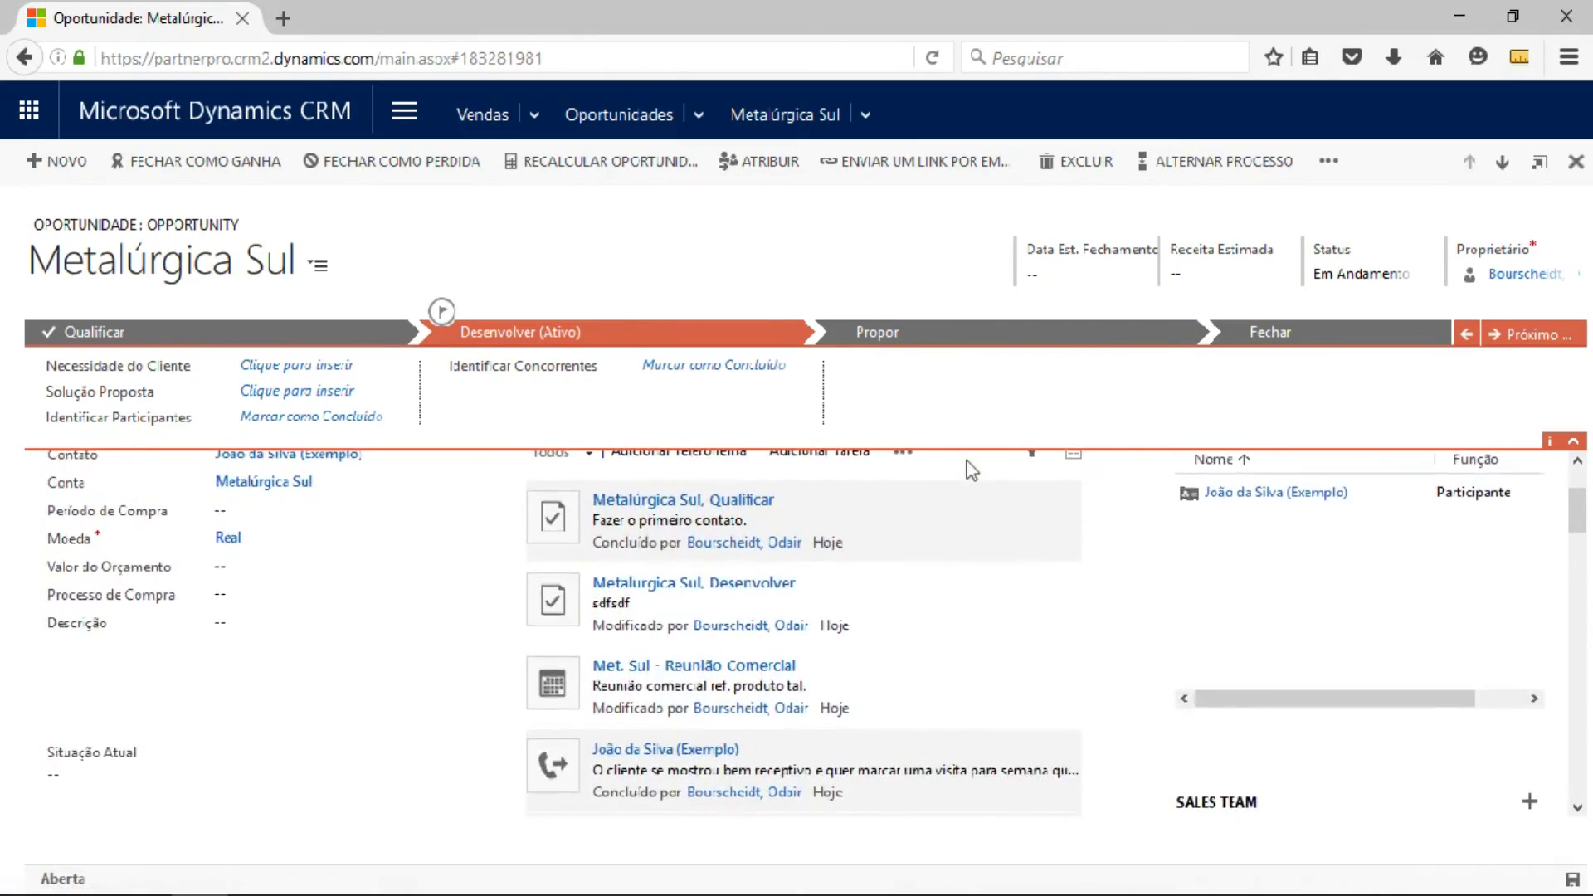
{"action": "scroll", "coordinate": [971, 471], "scroll_direction": "up", "scroll_amount": 3}
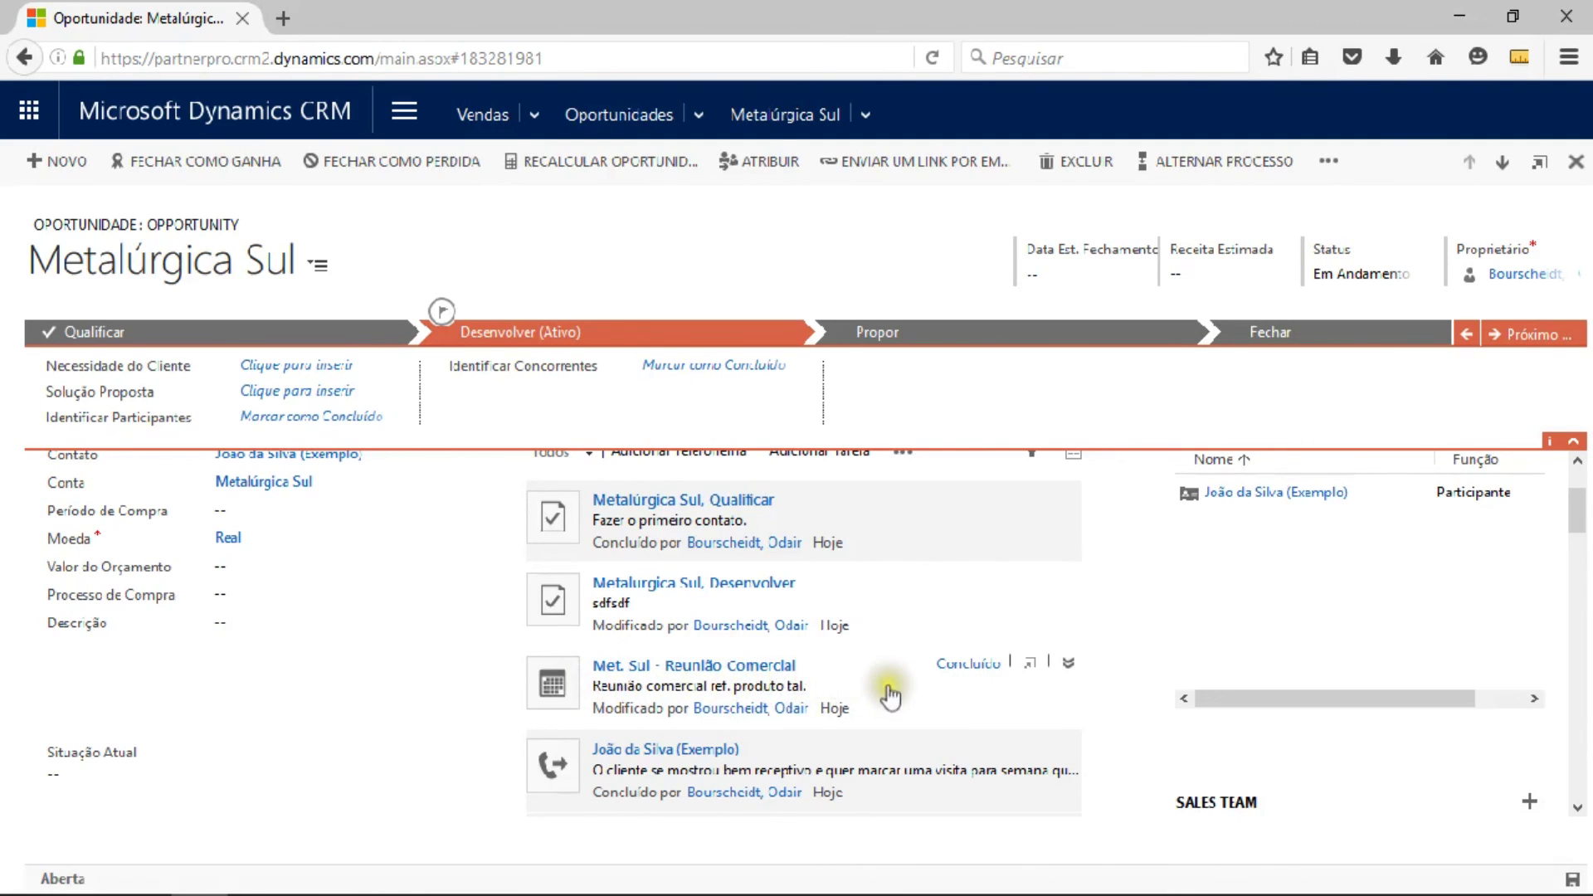
{"action": "scroll", "coordinate": [889, 689], "scroll_direction": "down", "scroll_amount": 3}
{"action": "scroll", "coordinate": [896, 661], "scroll_direction": "up", "scroll_amount": 3}
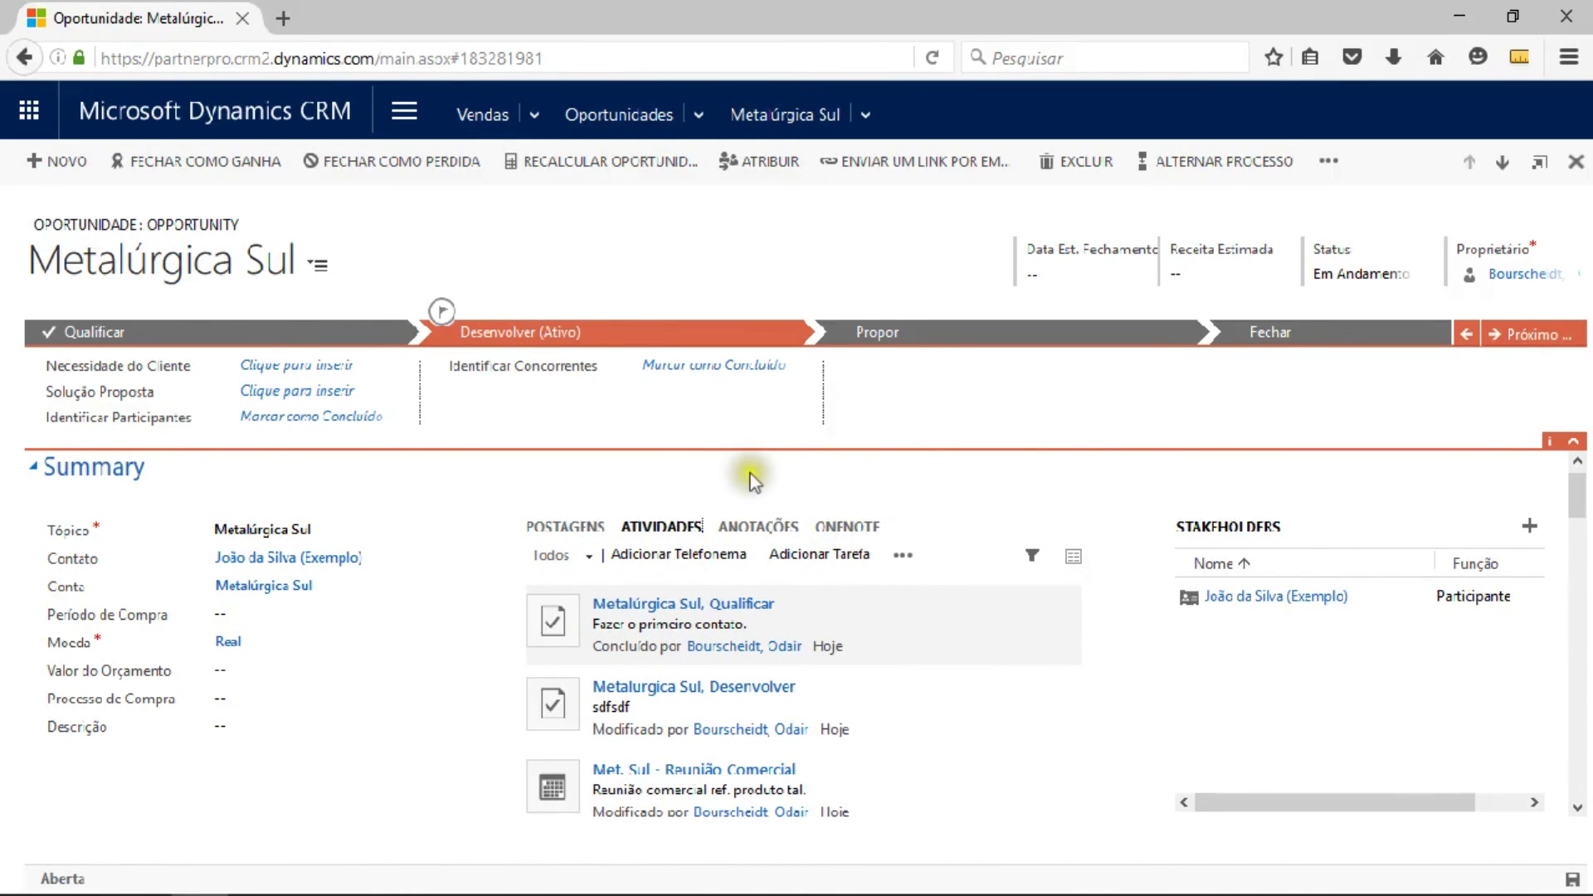